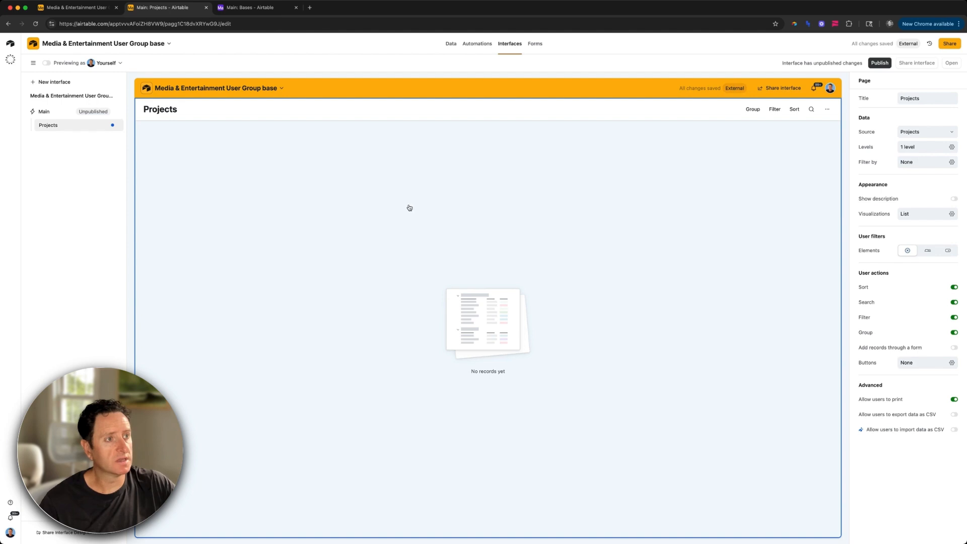
Step: Hide the Name field from the Projects list
{"action": "left_click", "coordinate": [526, 207]}
{"action": "left_click", "coordinate": [916, 196]}
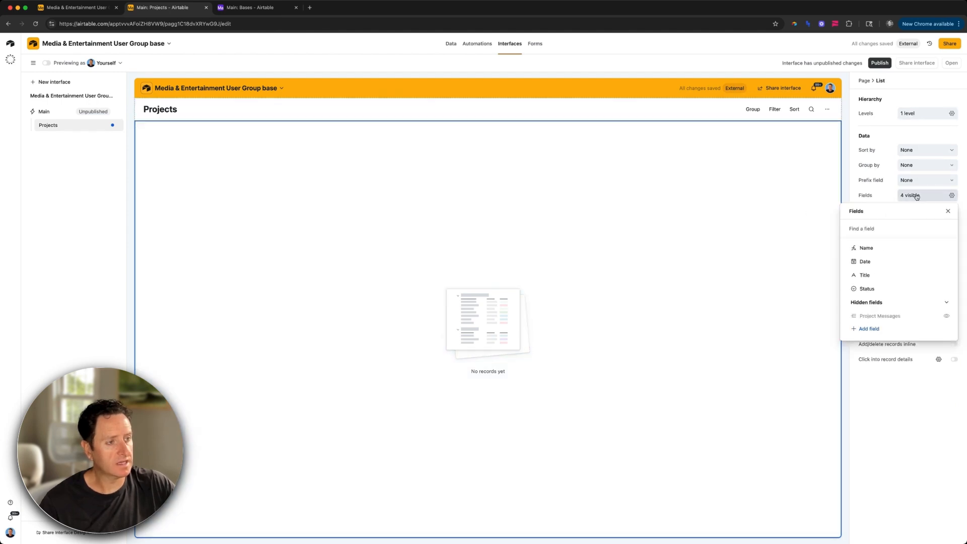
{"action": "left_click", "coordinate": [947, 249]}
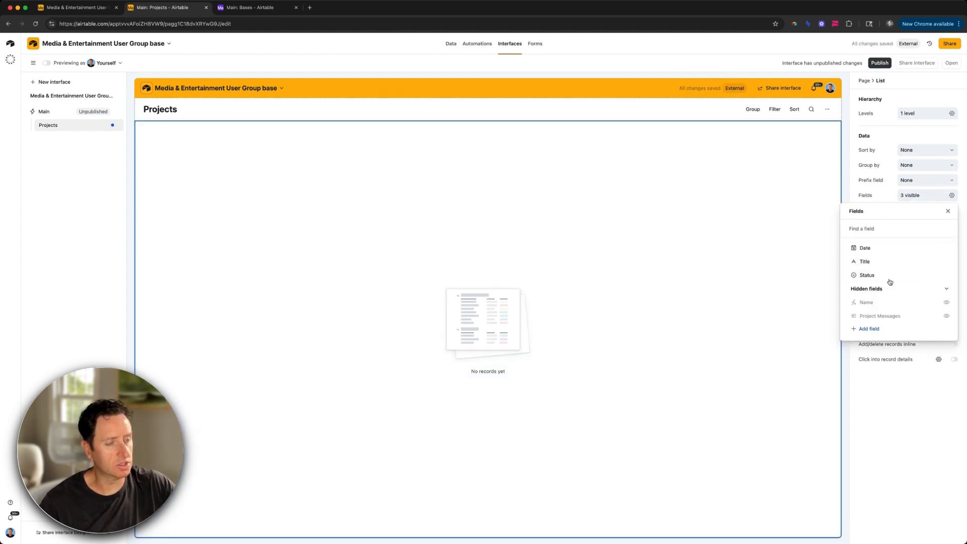
{"action": "left_click", "coordinate": [718, 117]}
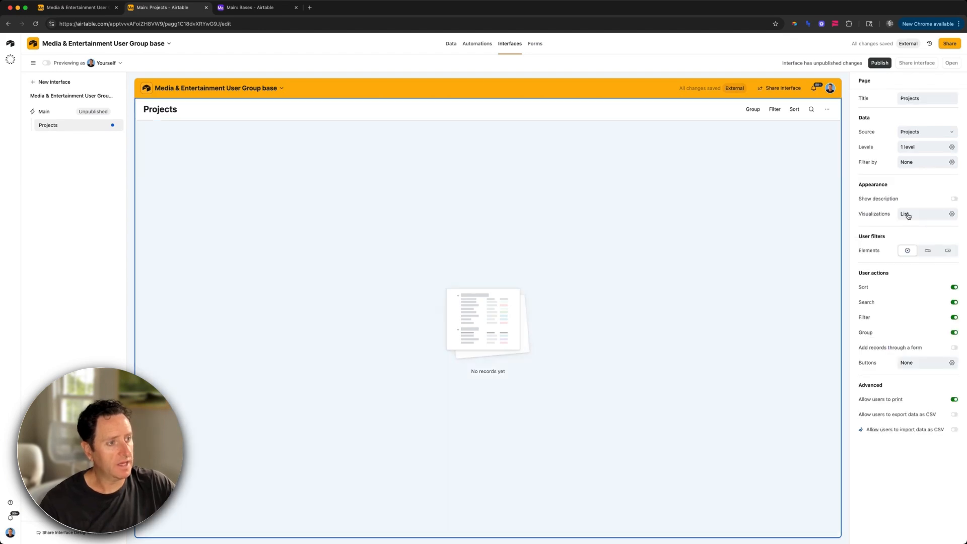
Step: Disable grouping and printing, and add an Add record button to the Projects page
{"action": "left_click", "coordinate": [954, 332]}
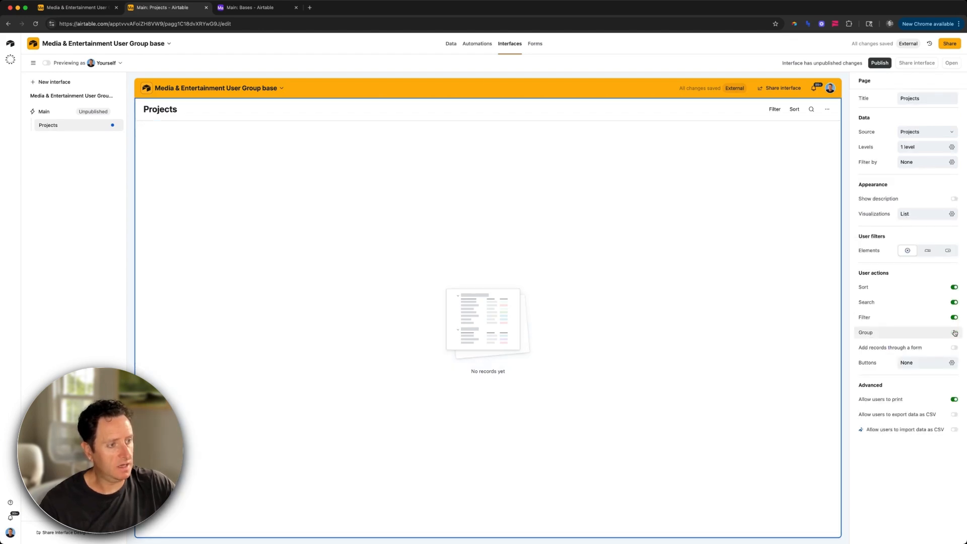
{"action": "left_click", "coordinate": [953, 399]}
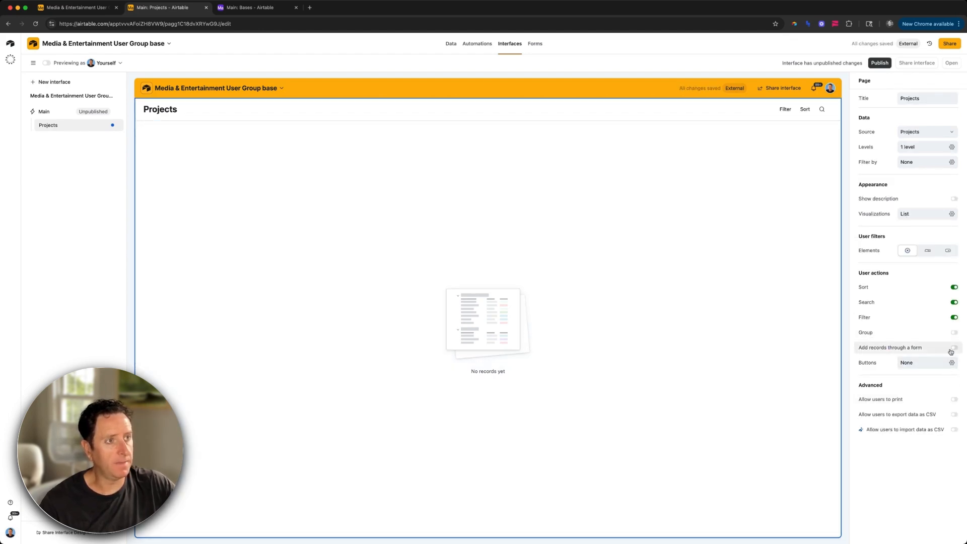
{"action": "left_click", "coordinate": [948, 366]}
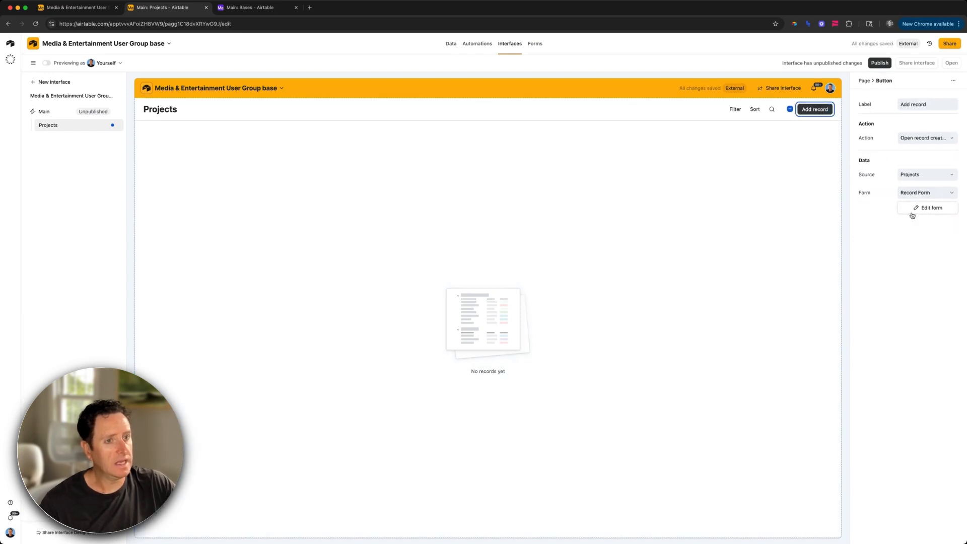
{"action": "left_click", "coordinate": [912, 213]}
Step: Rename the form 'Add Project', put a required Title beside Date, and default Date to today
{"action": "left_click", "coordinate": [427, 155]}
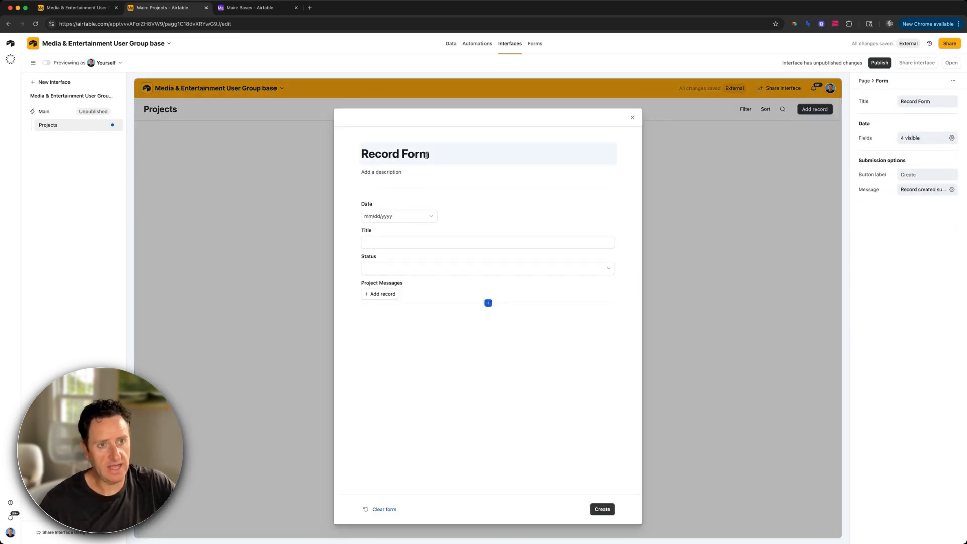
{"action": "type", "text": "Add Project"}
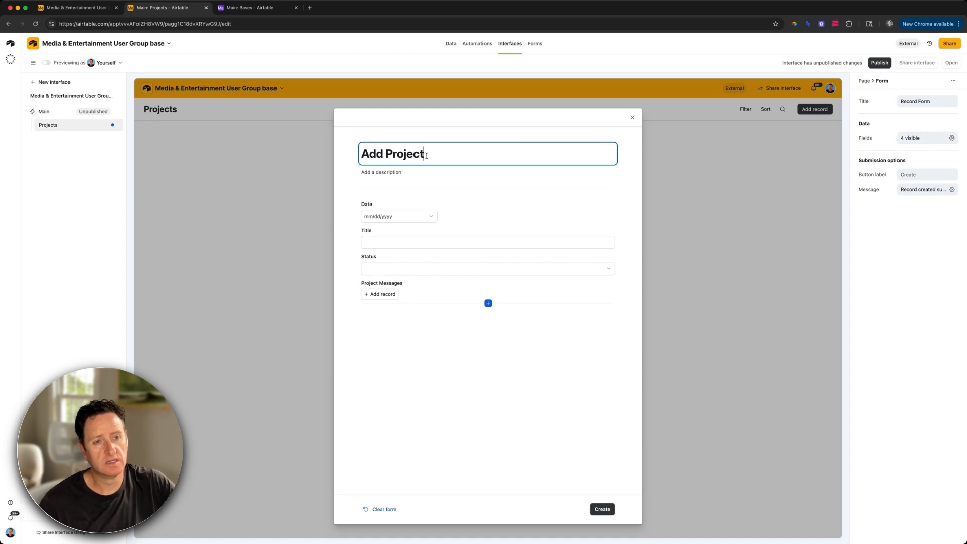
{"action": "left_click_drag", "start_coordinate": [436, 240], "coordinate": [376, 216]}
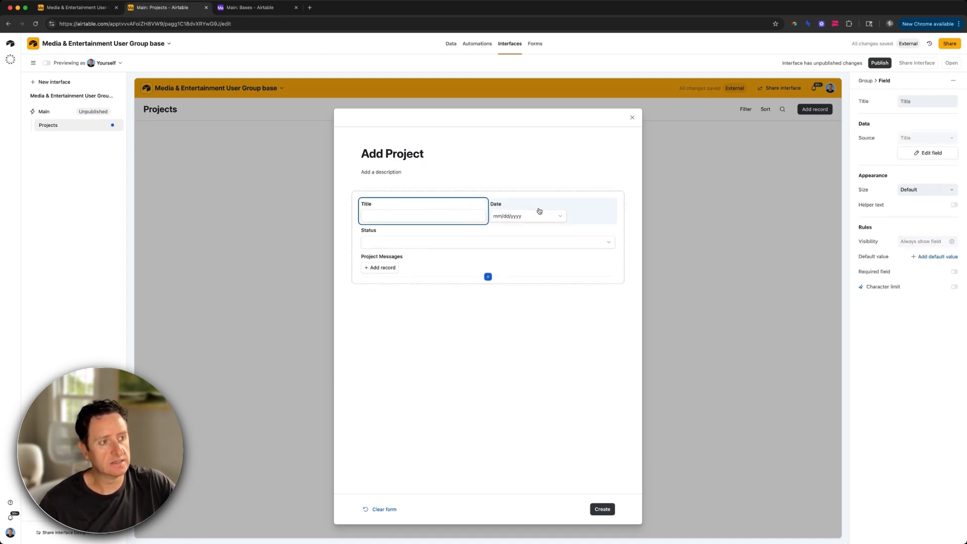
{"action": "left_click", "coordinate": [856, 272]}
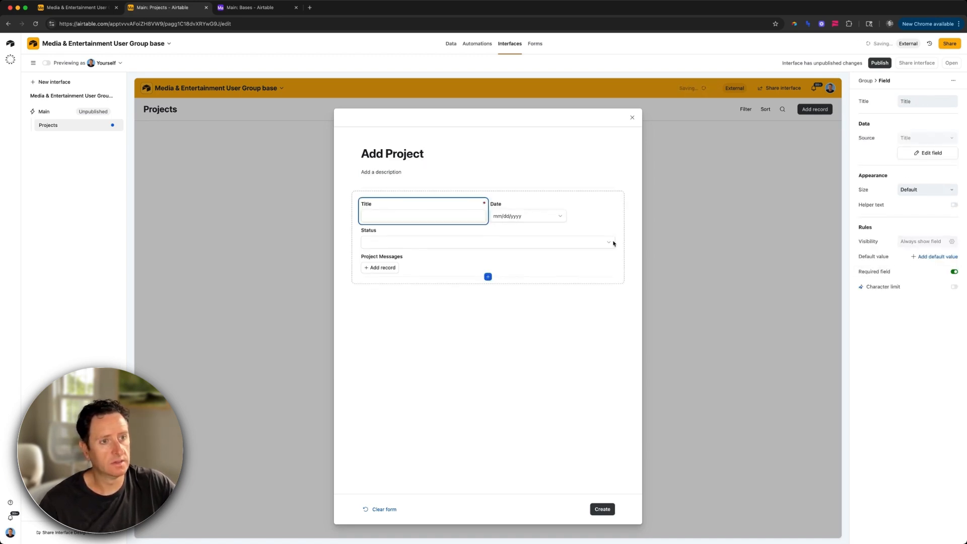
{"action": "left_click", "coordinate": [563, 215]}
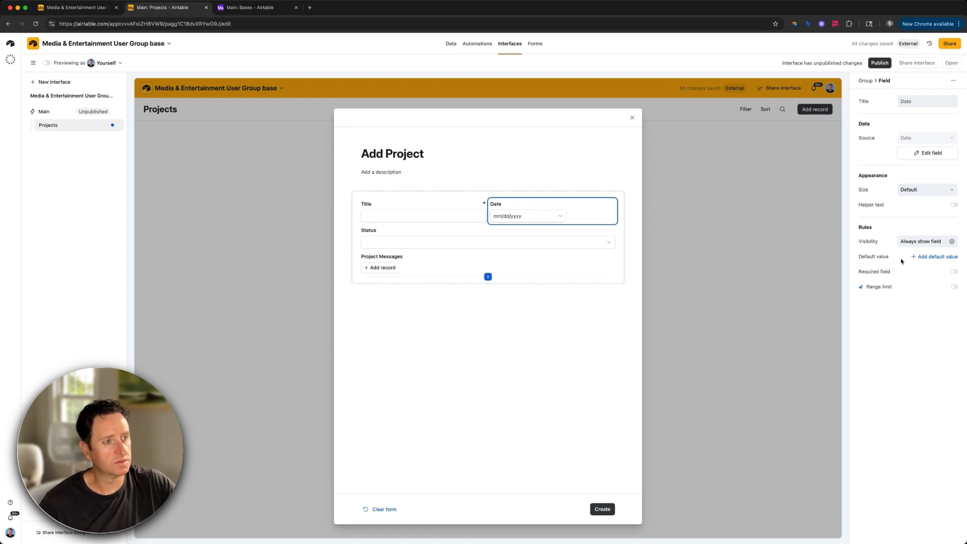
{"action": "left_click", "coordinate": [926, 257]}
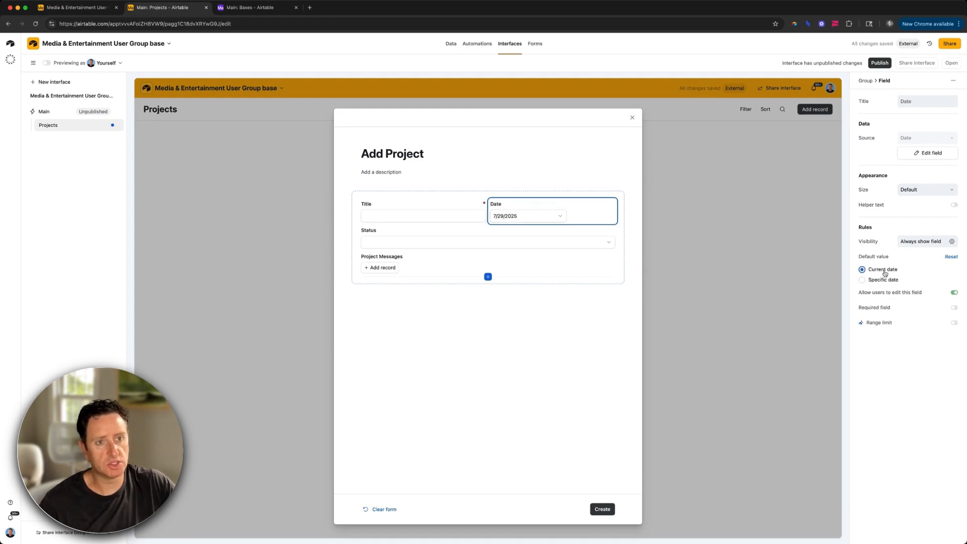
Step: Make New the default value of the Status field
{"action": "left_click", "coordinate": [428, 241]}
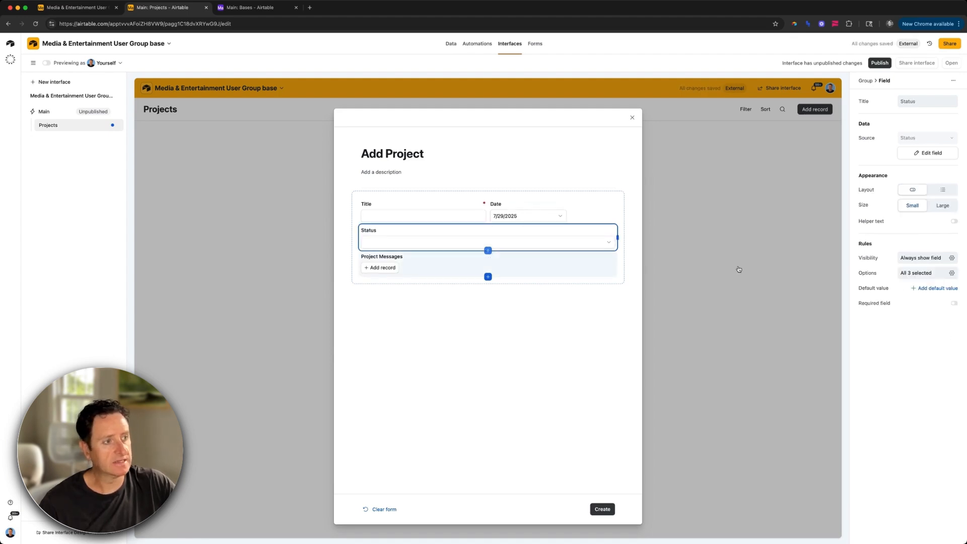
{"action": "left_click", "coordinate": [949, 289]}
{"action": "left_click", "coordinate": [903, 306]}
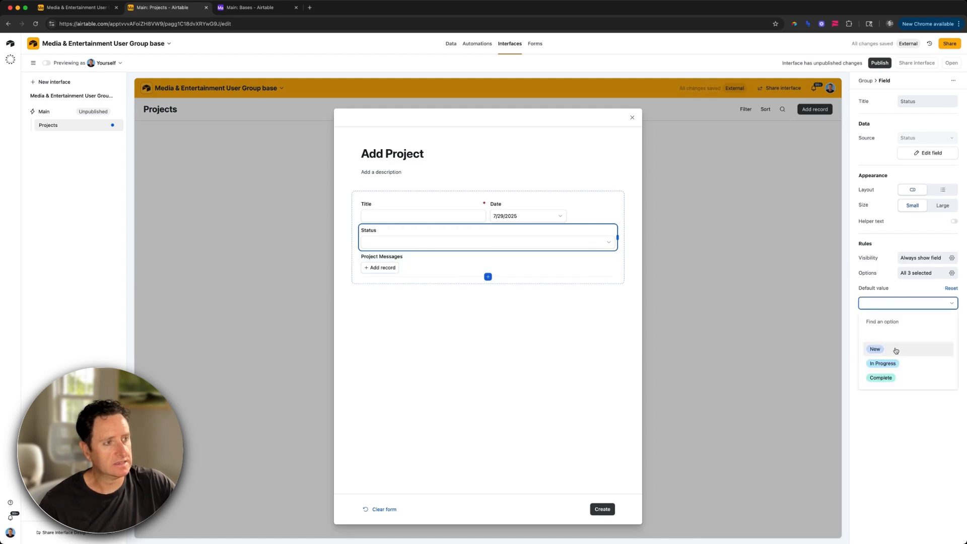
{"action": "left_click", "coordinate": [930, 152]}
{"action": "left_click", "coordinate": [929, 152]}
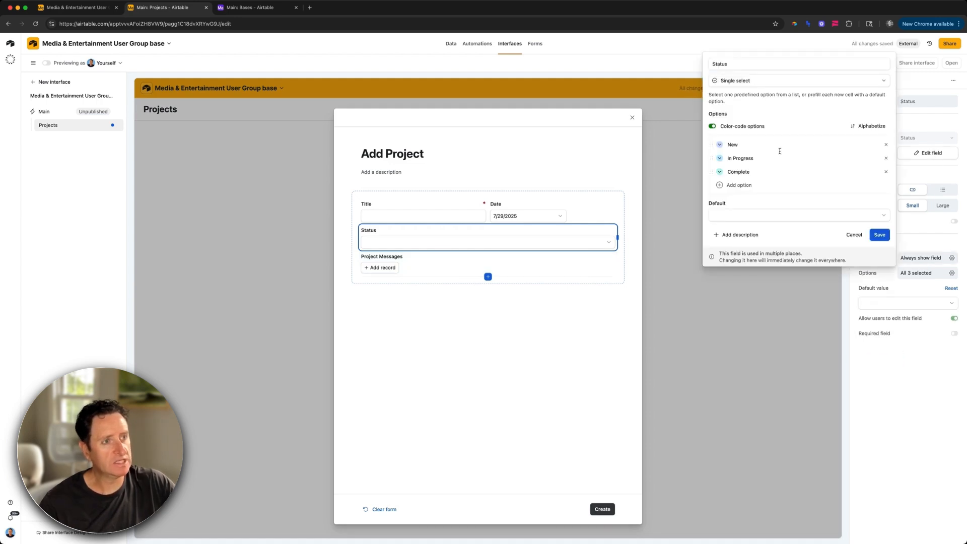
{"action": "left_click", "coordinate": [745, 224]}
{"action": "left_click", "coordinate": [743, 259]}
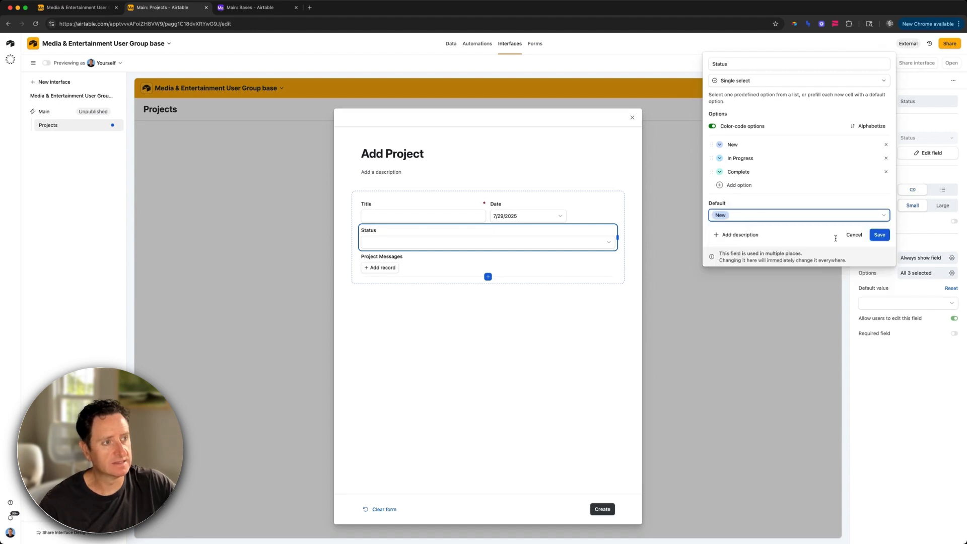
{"action": "left_click", "coordinate": [880, 234]}
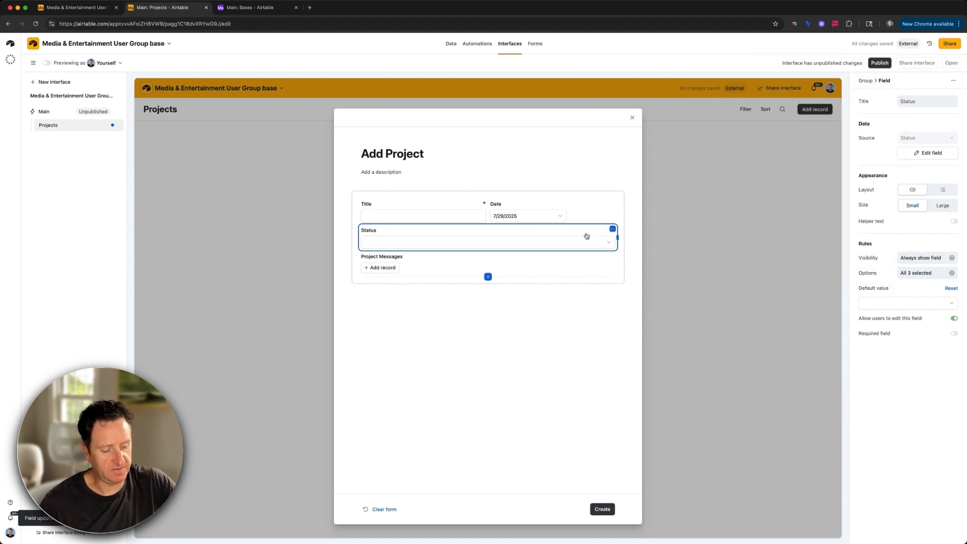
Step: Remove the Status and Project Messages fields from the form
{"action": "key", "text": "Delete"}
{"action": "left_click", "coordinate": [547, 237]}
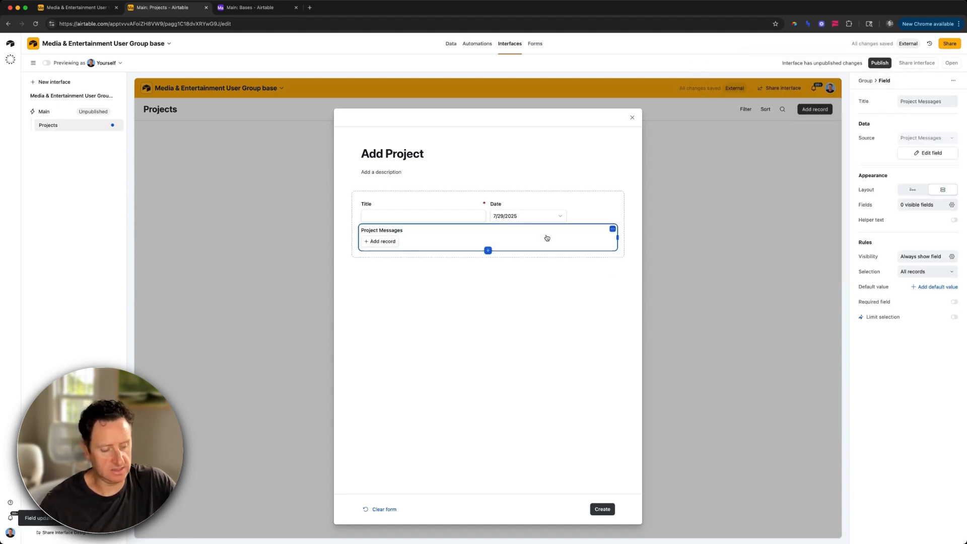
{"action": "key", "text": "Delete"}
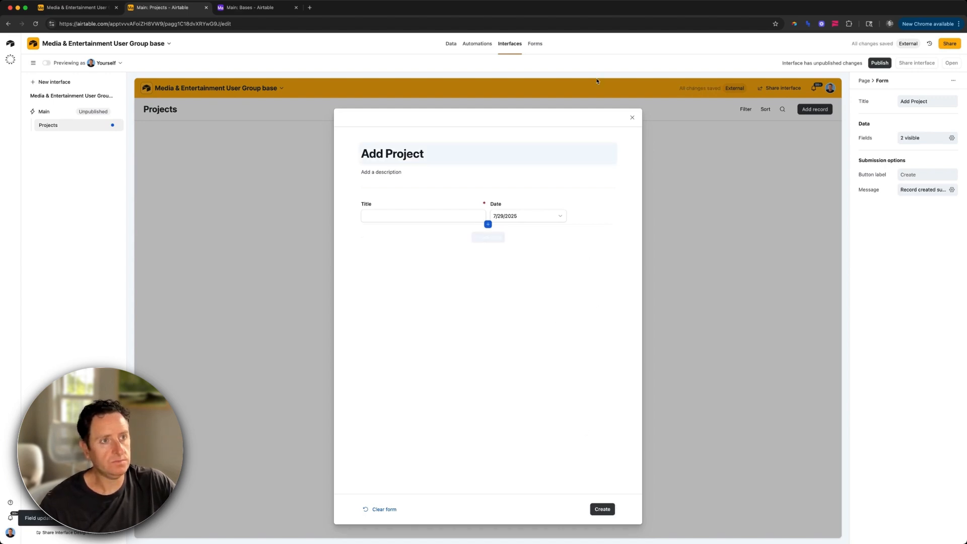
{"action": "left_click", "coordinate": [632, 118]}
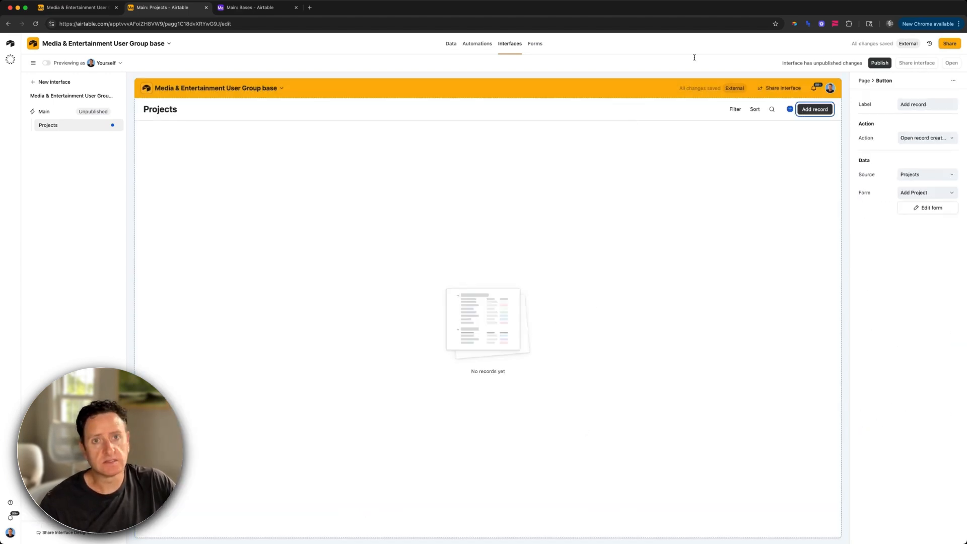
Step: In user preview, create the project 'Dawn of the Day Part II' through the form, then exit preview
{"action": "left_click", "coordinate": [47, 63]}
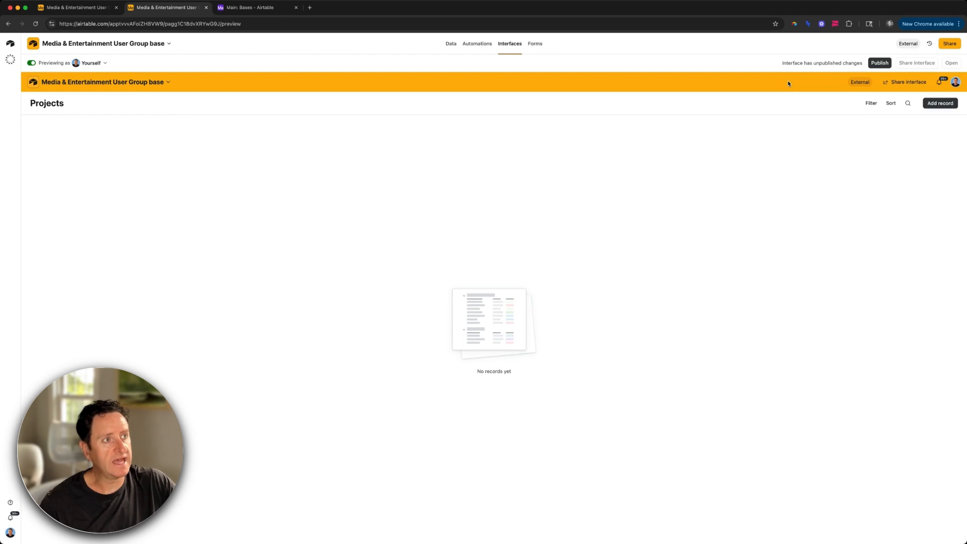
{"action": "left_click", "coordinate": [946, 103]}
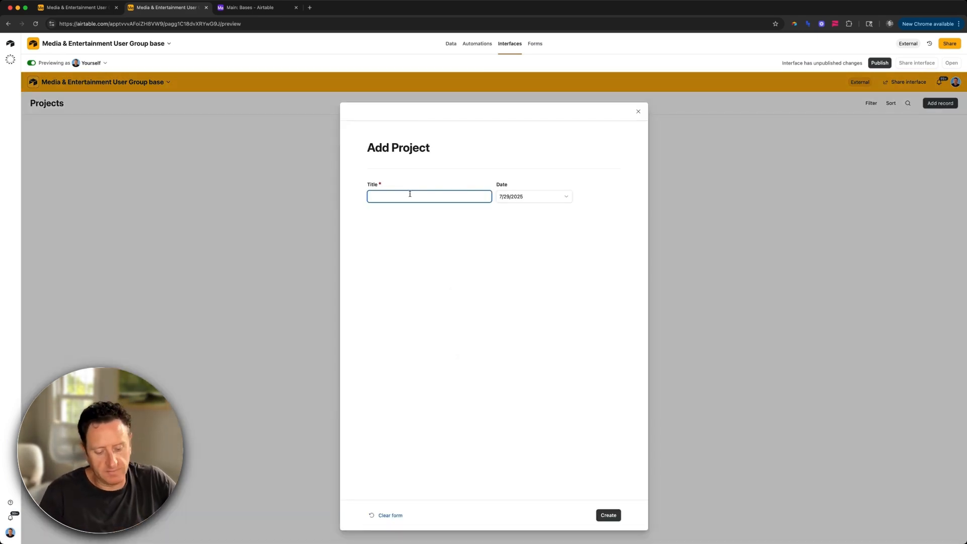
{"action": "type", "text": "Dawn of the "}
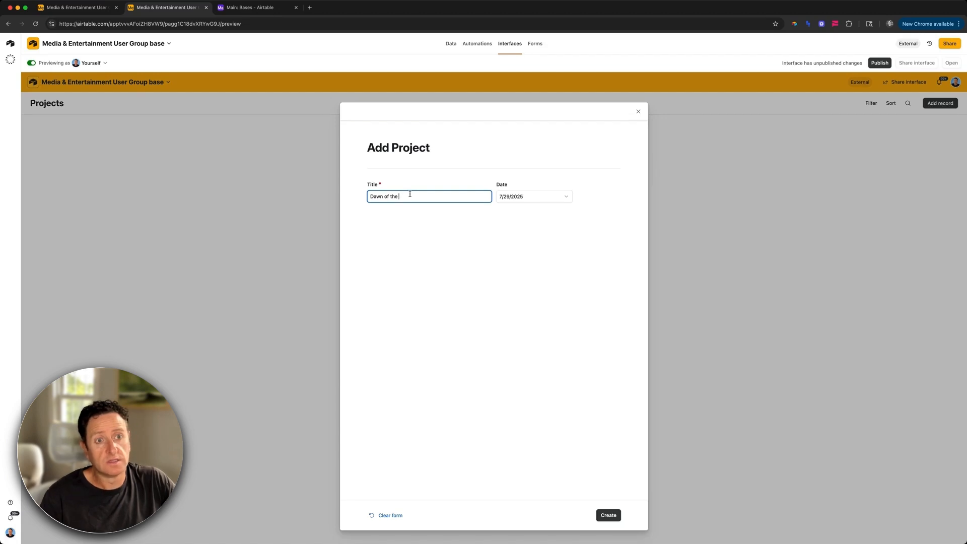
{"action": "type", "text": "Day Part II"}
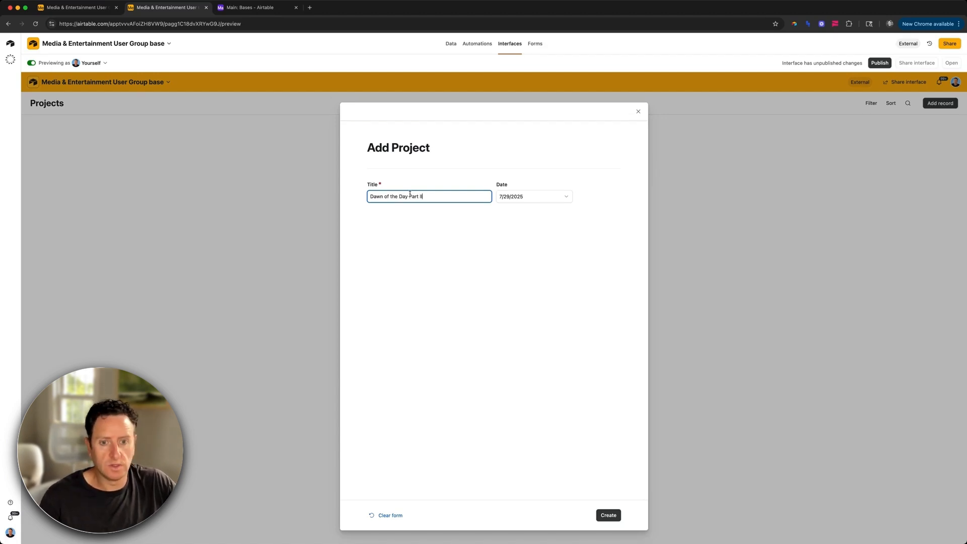
{"action": "left_click", "coordinate": [608, 515]}
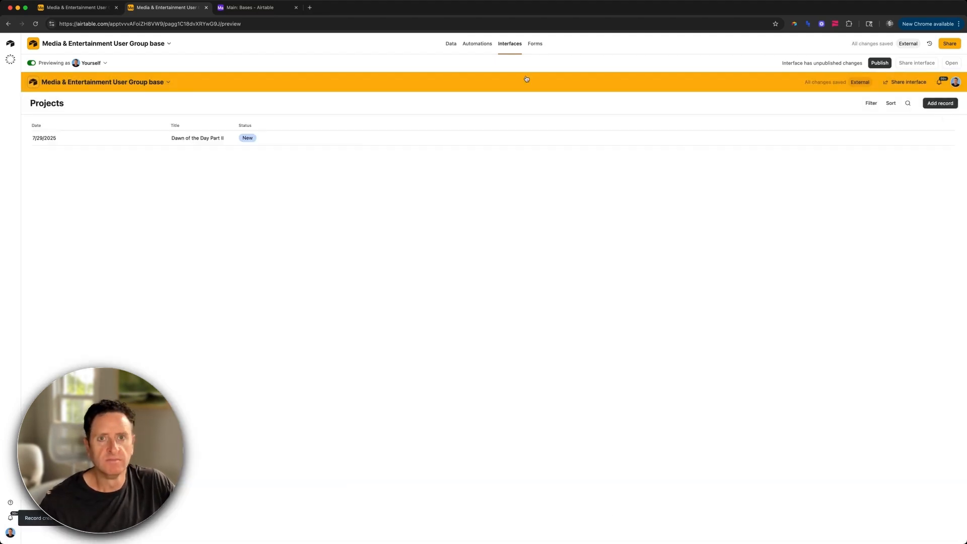
{"action": "left_click", "coordinate": [30, 64]}
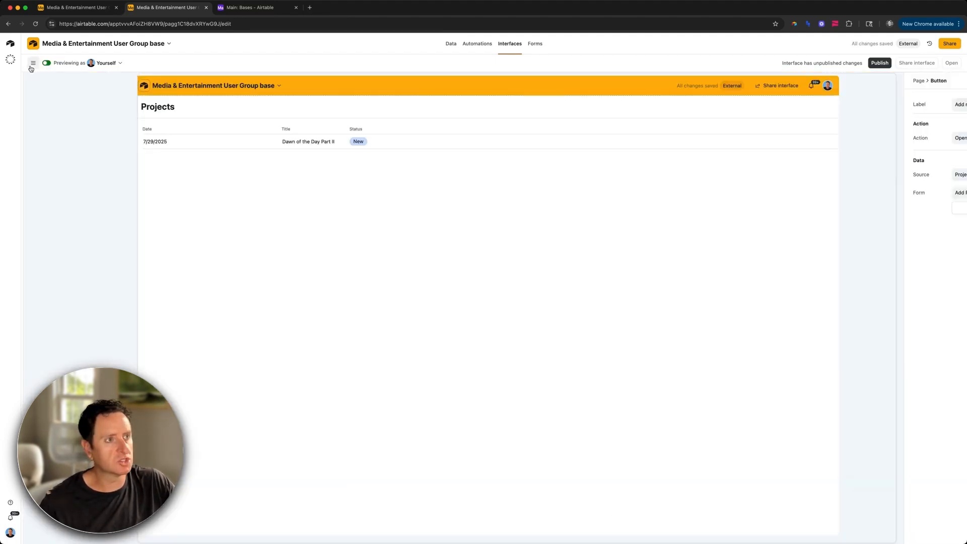
Step: Change the add-record button label to '+ Project' and preview the page as a user
{"action": "left_click", "coordinate": [814, 110]}
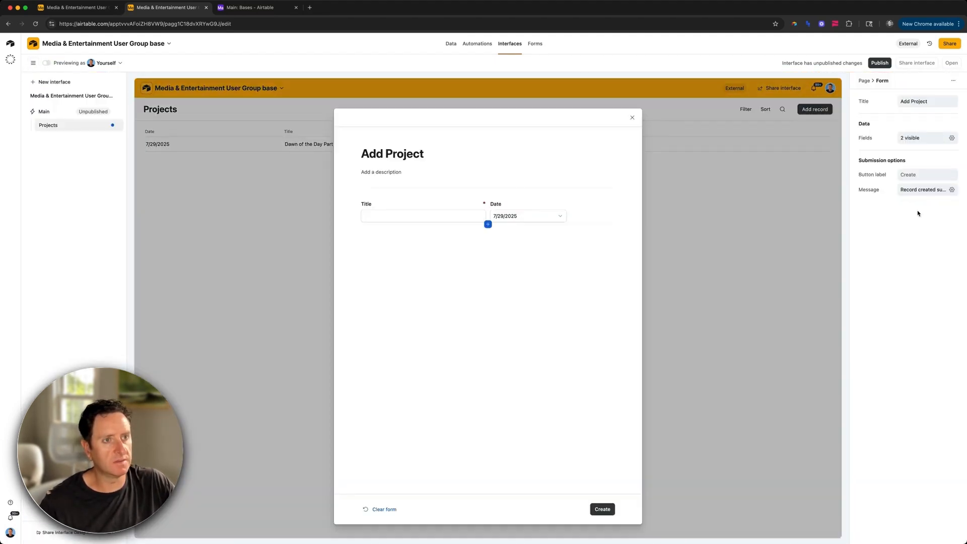
{"action": "left_click", "coordinate": [632, 118]}
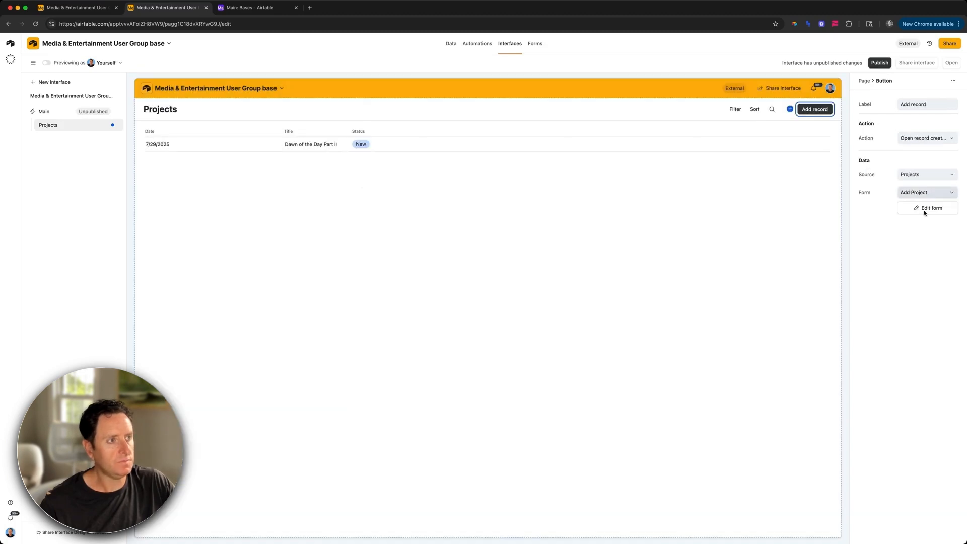
{"action": "left_click", "coordinate": [920, 104]}
{"action": "type", "text": "+ Pro"}
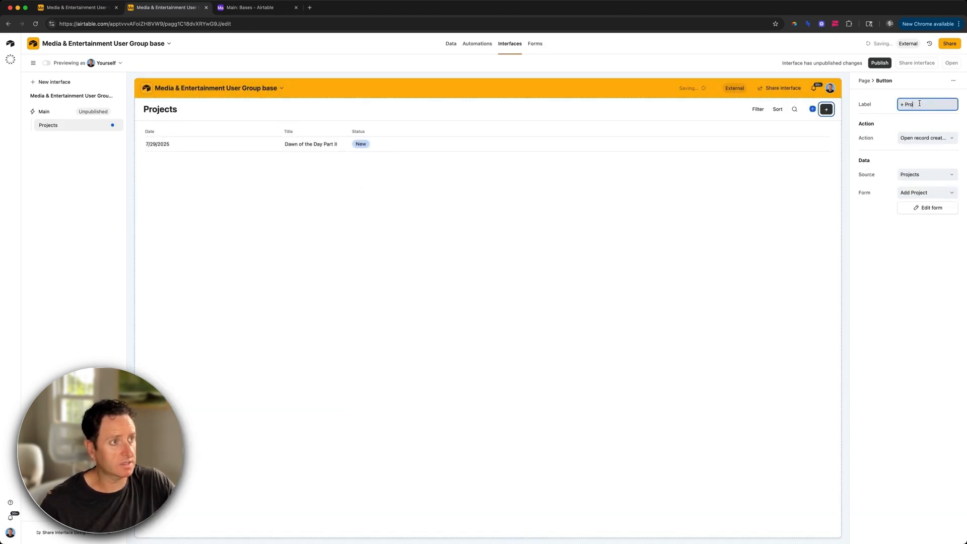
{"action": "type", "text": "ject"}
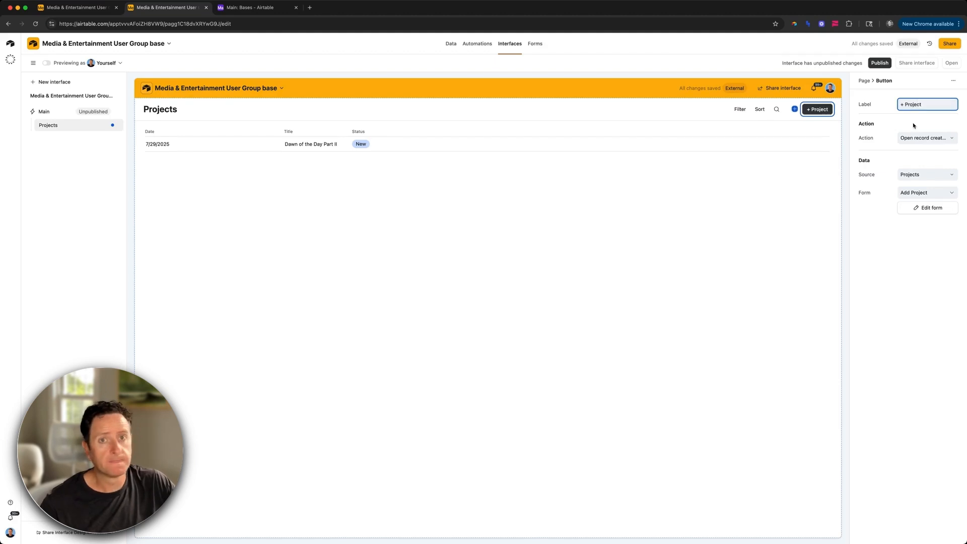
{"action": "left_click", "coordinate": [46, 63]}
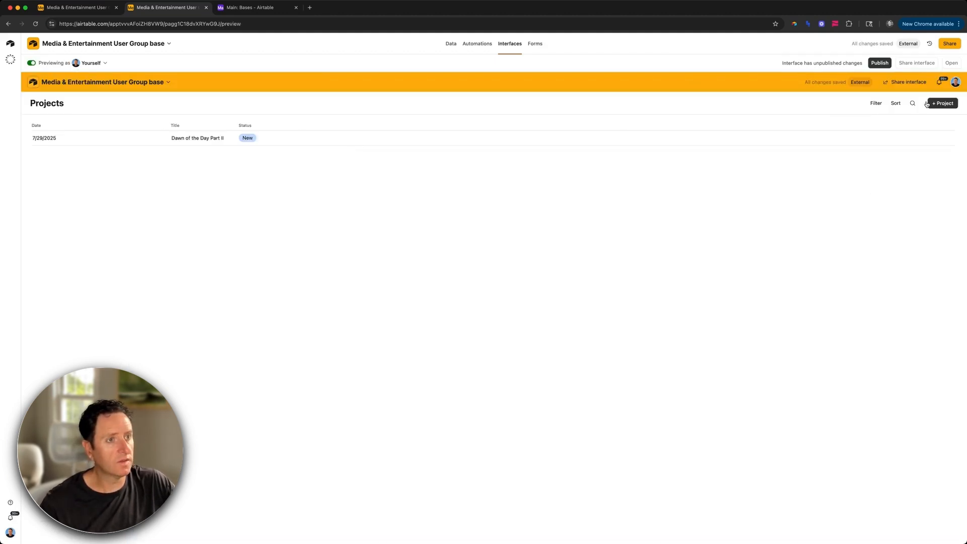
Step: Add the project 'XYZ Movie Title' dated August 5, 2025
{"action": "left_click", "coordinate": [942, 103]}
{"action": "left_click", "coordinate": [525, 194]}
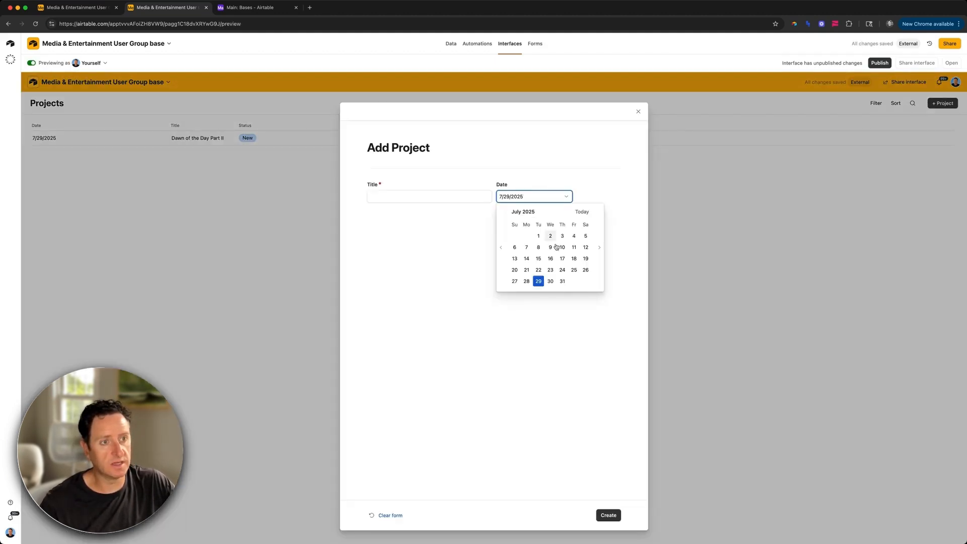
{"action": "left_click", "coordinate": [599, 252]}
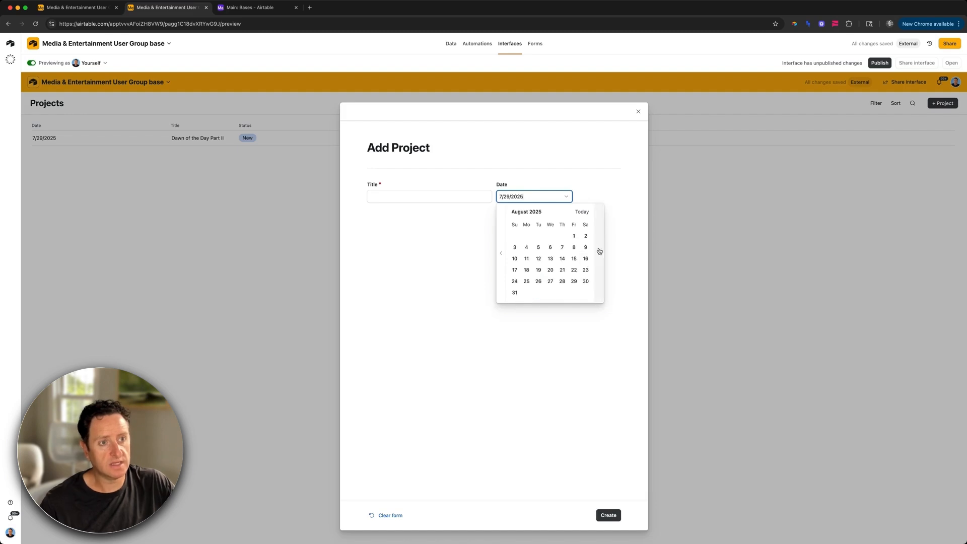
{"action": "left_click", "coordinate": [539, 247]}
{"action": "left_click", "coordinate": [406, 195]}
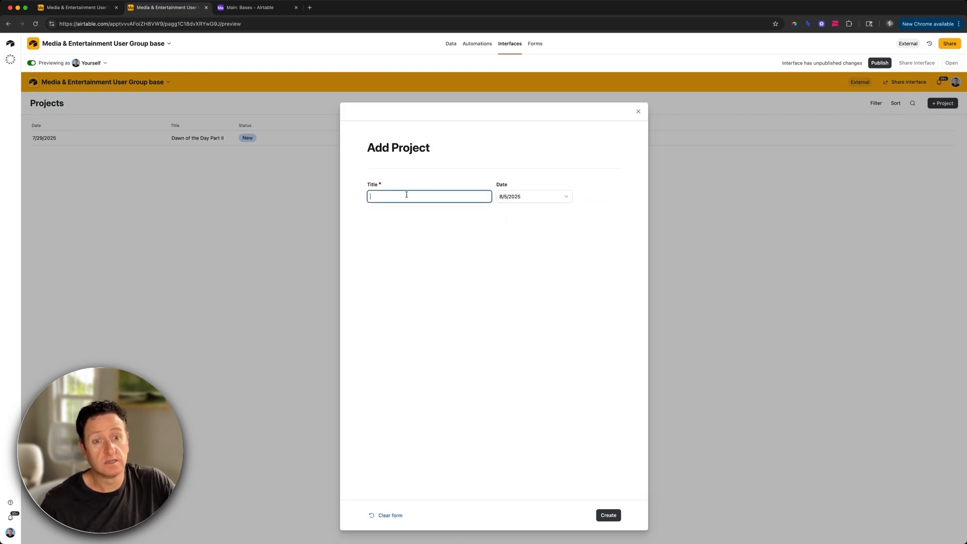
{"action": "type", "text": "XYZ Movie Title"}
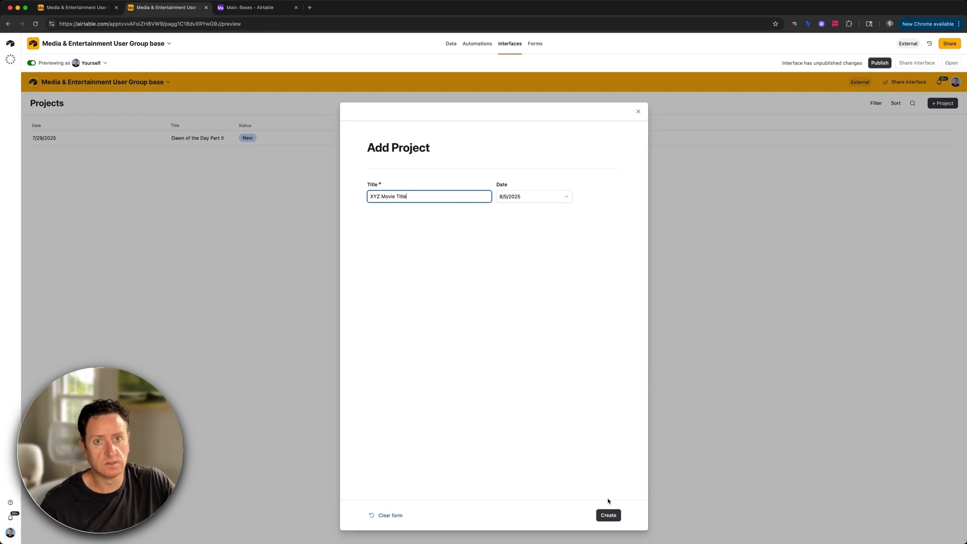
{"action": "left_click", "coordinate": [615, 515]}
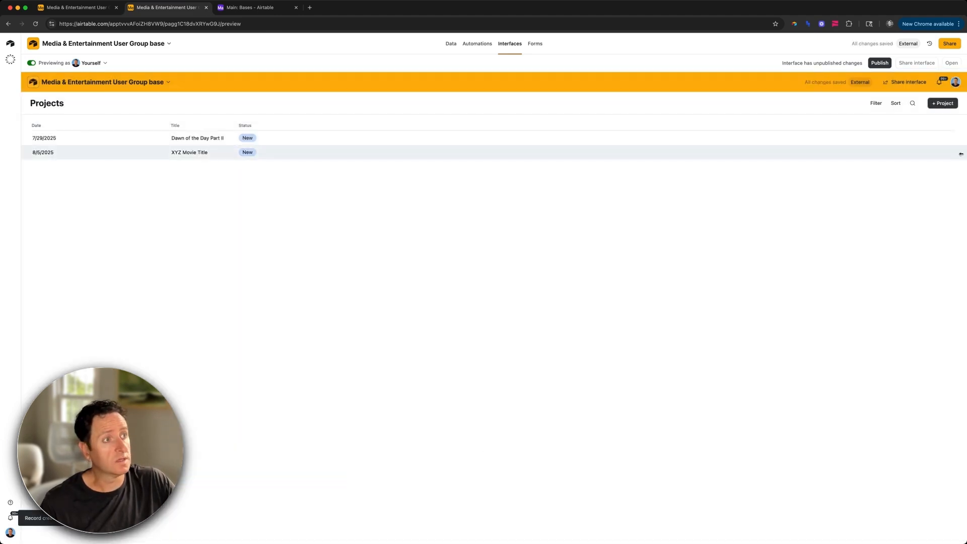
Step: Add the project 'Summer Blockbuster Hit Part II' dated August 19, 2025, then leave preview
{"action": "left_click", "coordinate": [941, 103]}
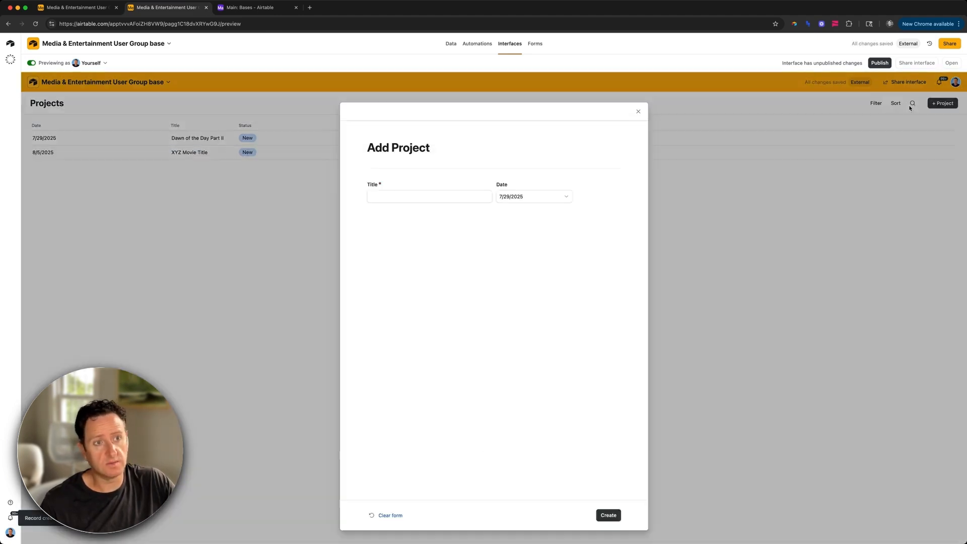
{"action": "left_click", "coordinate": [509, 196]}
{"action": "left_click", "coordinate": [599, 253]}
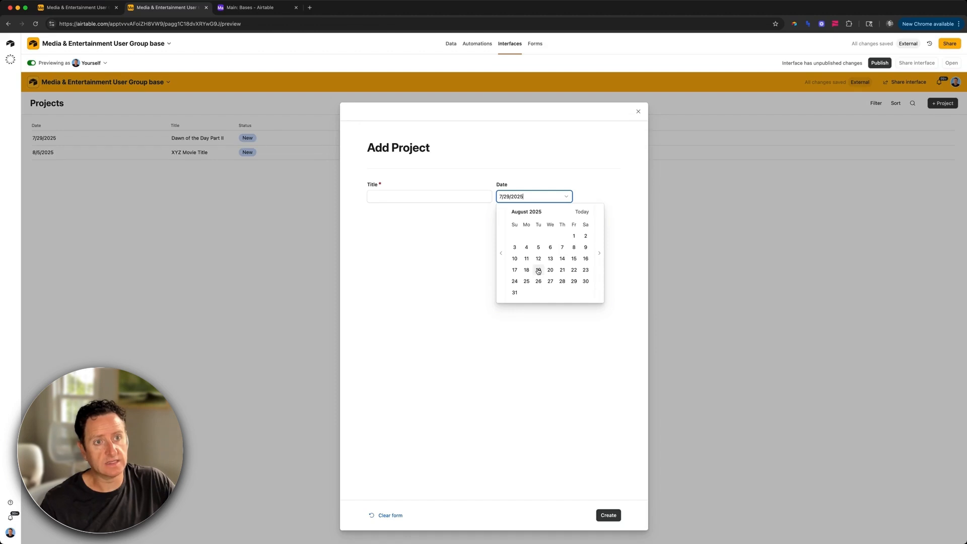
{"action": "left_click", "coordinate": [539, 270]}
{"action": "left_click", "coordinate": [465, 196]}
{"action": "type", "text": "Summer Blockbuster Hit Part "}
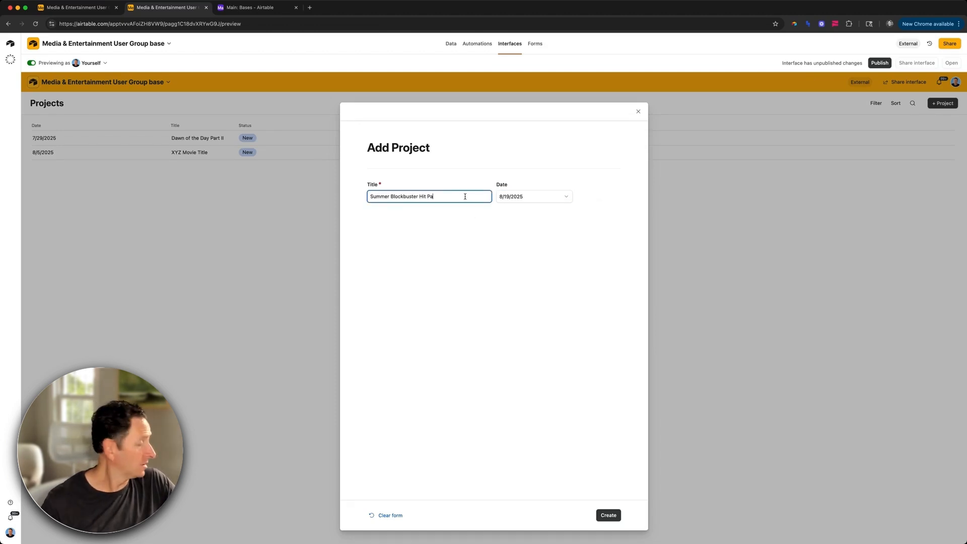
{"action": "type", "text": "III"}
{"action": "left_click", "coordinate": [606, 518]}
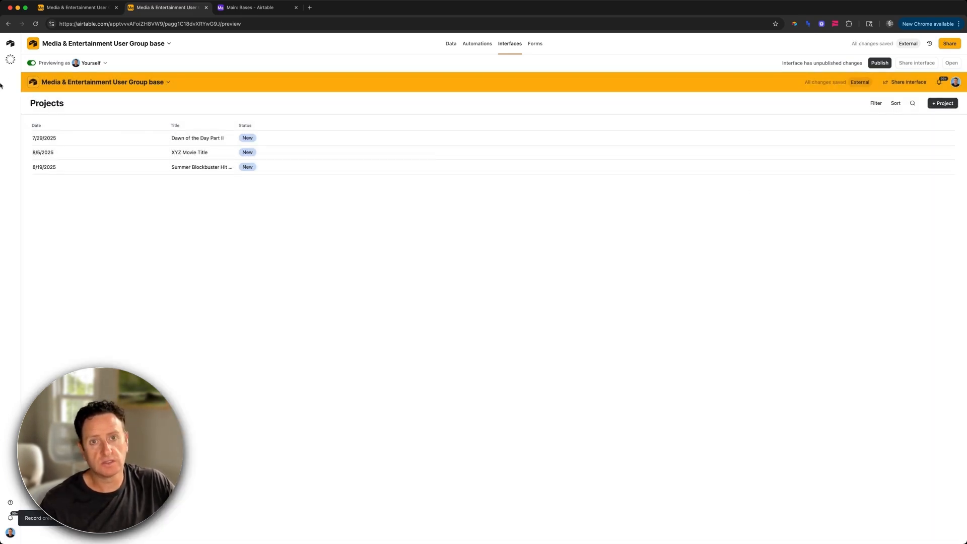
{"action": "left_click", "coordinate": [36, 63]}
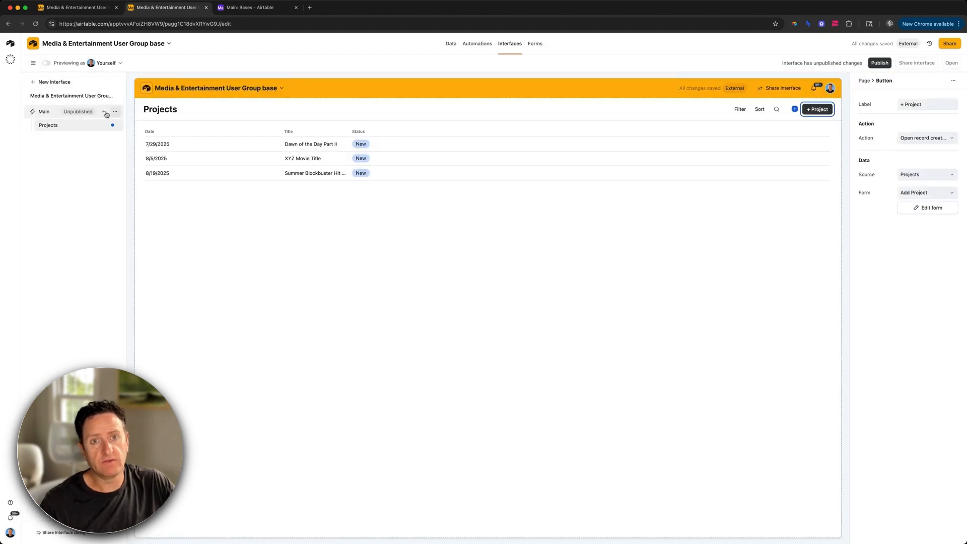
Step: Create a List page in the Main interface connected to the Organizations table
{"action": "left_click", "coordinate": [104, 112]}
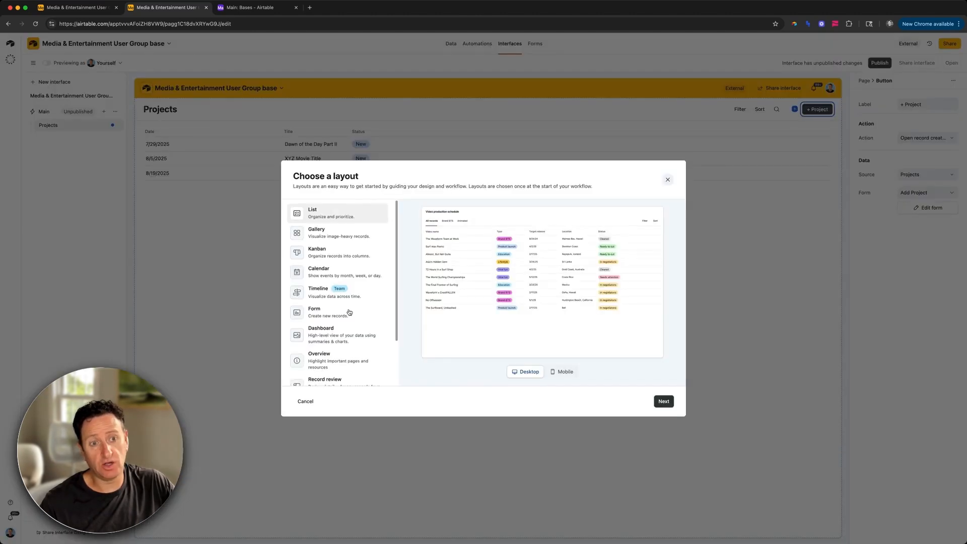
{"action": "scroll", "coordinate": [350, 313], "scroll_direction": "down", "scroll_amount": 2}
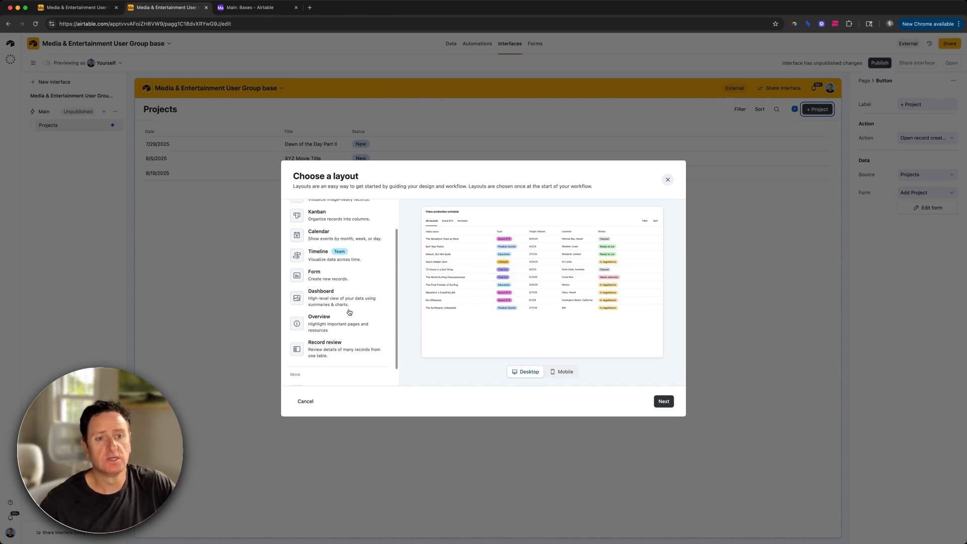
{"action": "scroll", "coordinate": [350, 313], "scroll_direction": "up", "scroll_amount": 2}
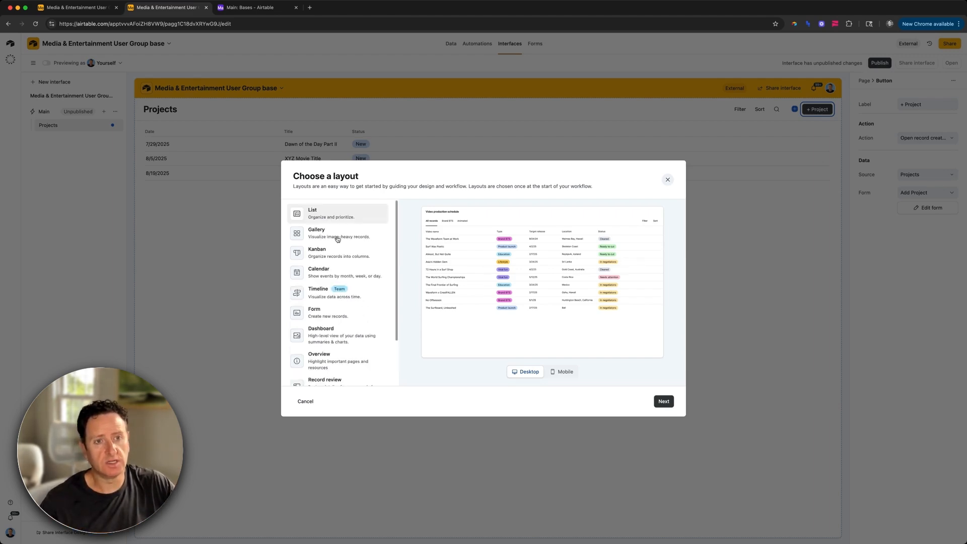
{"action": "left_click", "coordinate": [663, 402]}
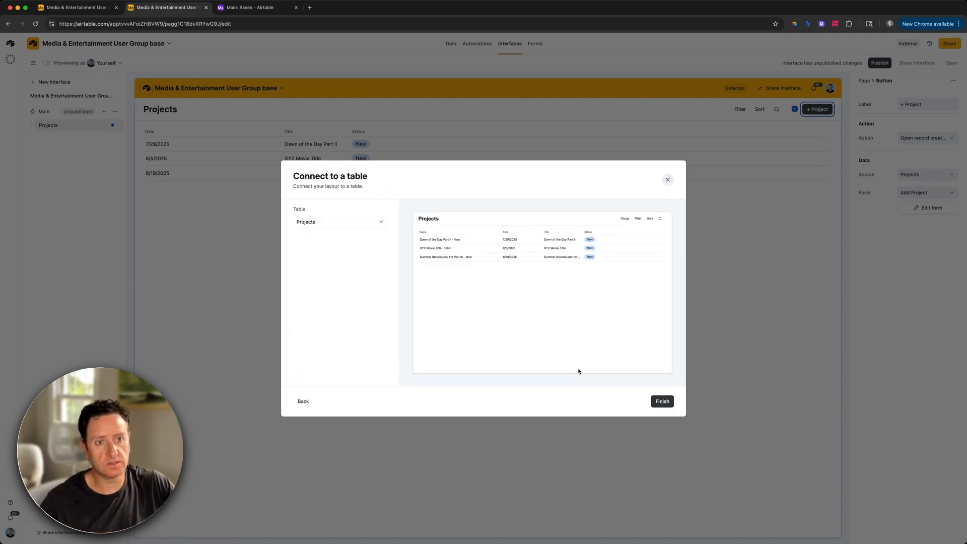
{"action": "left_click", "coordinate": [347, 222]}
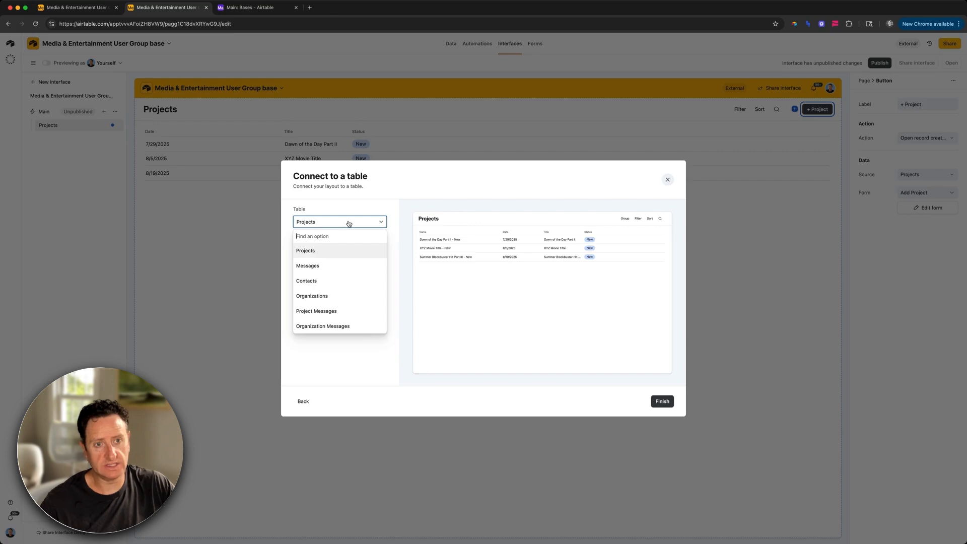
{"action": "left_click", "coordinate": [322, 296]}
{"action": "left_click", "coordinate": [662, 402]}
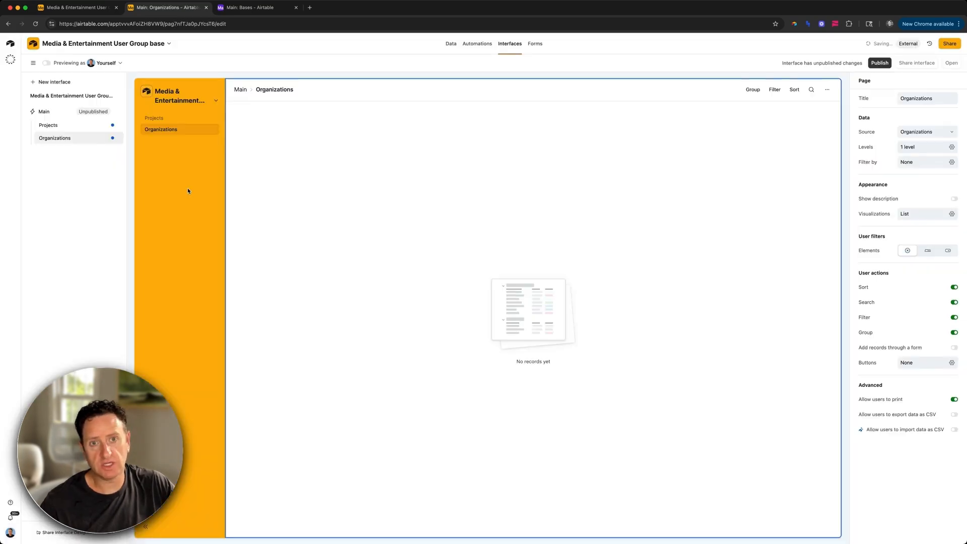
Step: Rename the page to Partners and turn off grouping and printing
{"action": "left_click", "coordinate": [115, 139]}
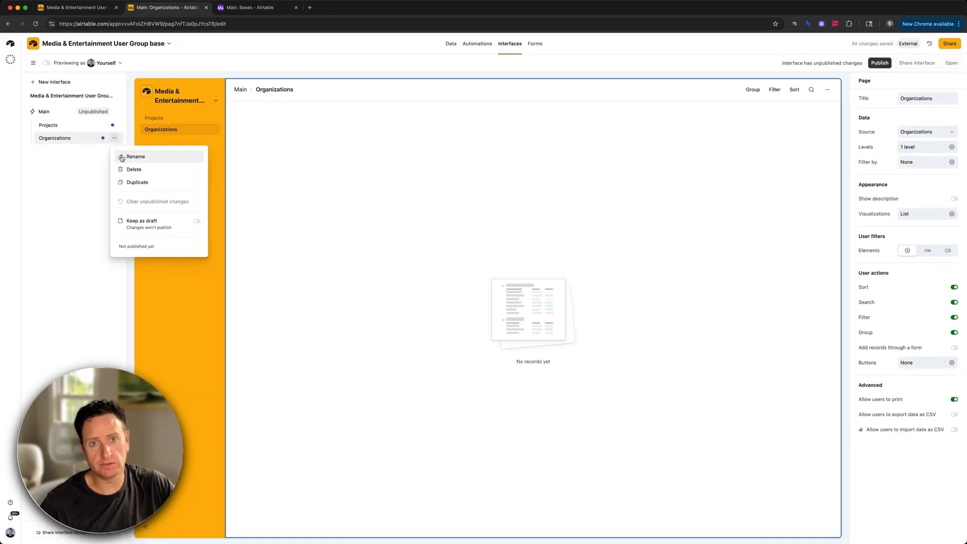
{"action": "left_click", "coordinate": [124, 157]}
{"action": "type", "text": "Partners"}
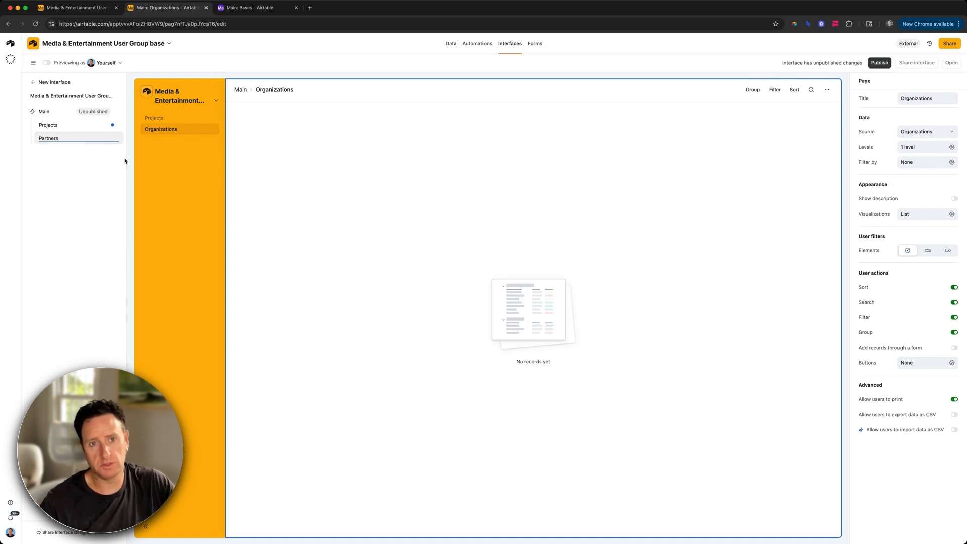
{"action": "key", "text": "Return"}
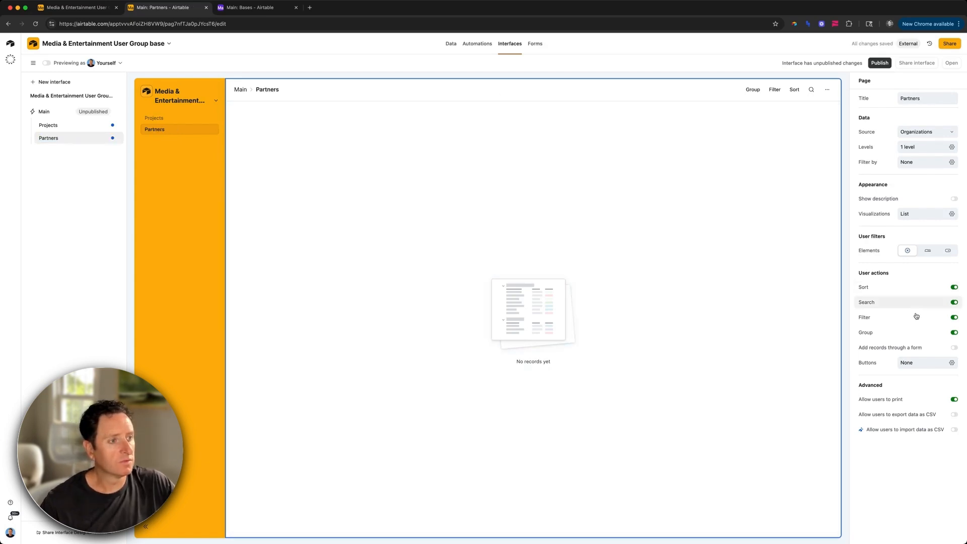
{"action": "left_click", "coordinate": [914, 333]}
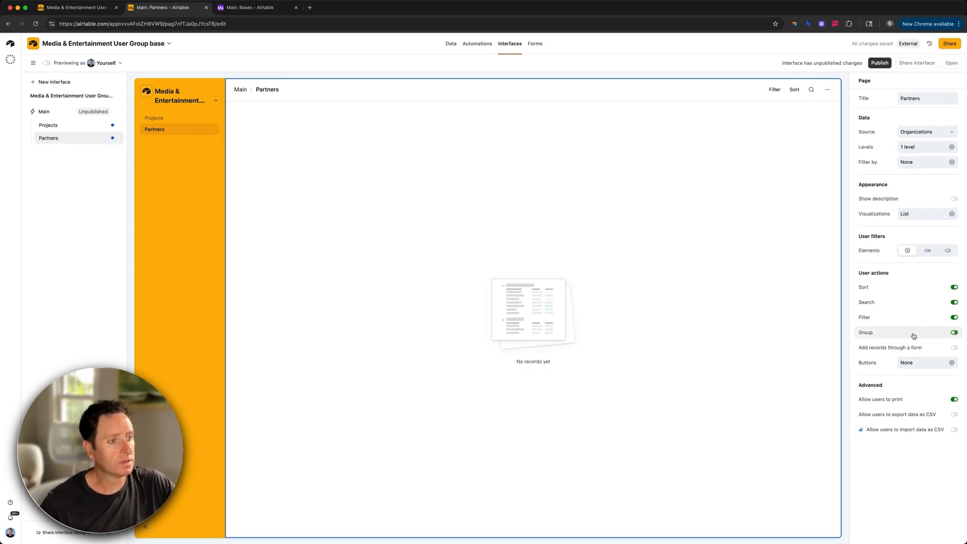
{"action": "left_click", "coordinate": [935, 398]}
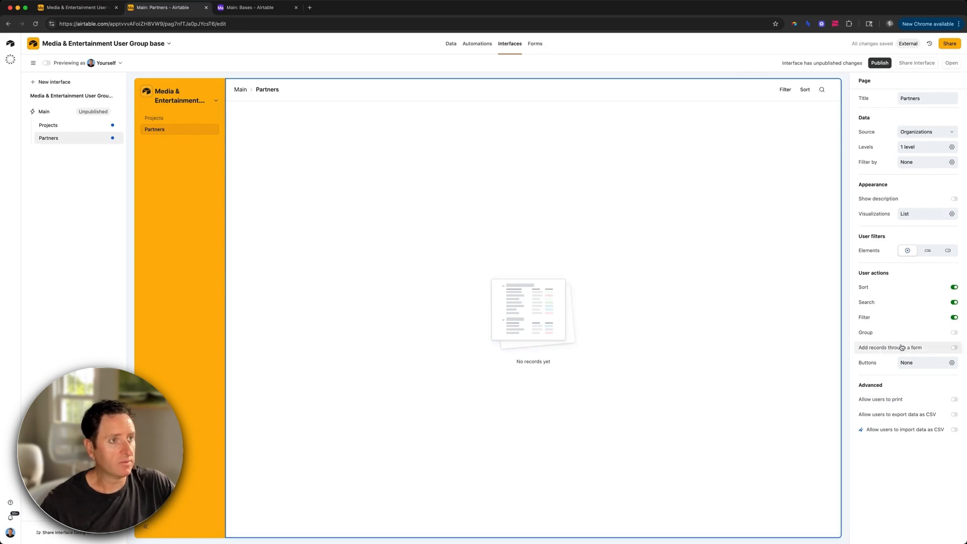
Step: Enable adding records through a form with the button label 'Add Partner+', and open that form
{"action": "left_click", "coordinate": [902, 347]}
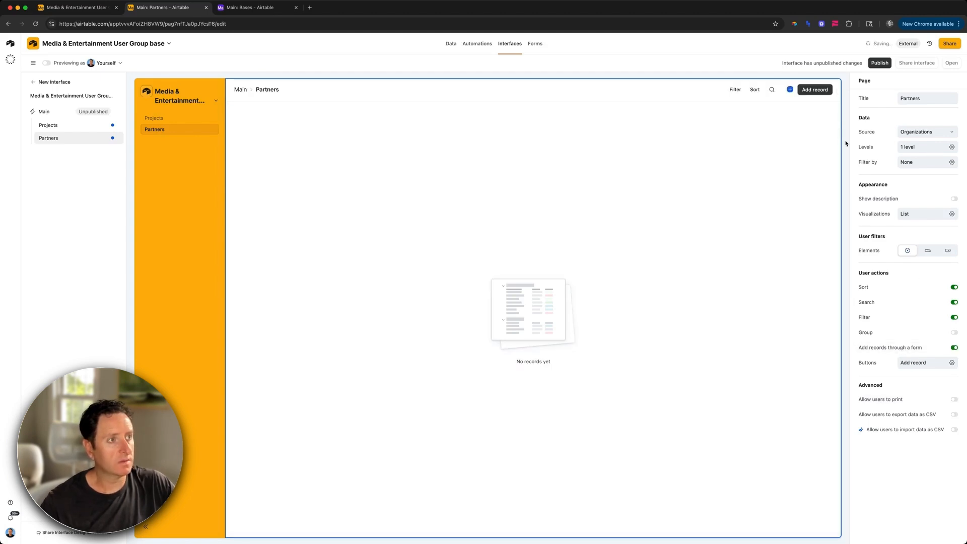
{"action": "left_click", "coordinate": [815, 90]}
{"action": "left_click", "coordinate": [901, 104]}
{"action": "type", "text": "Add Partner"}
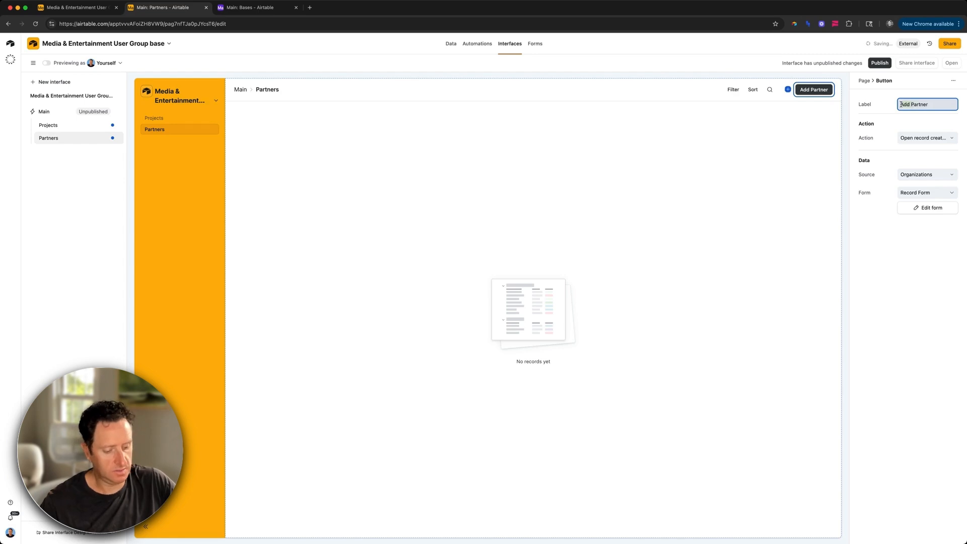
{"action": "type", "text": "+"}
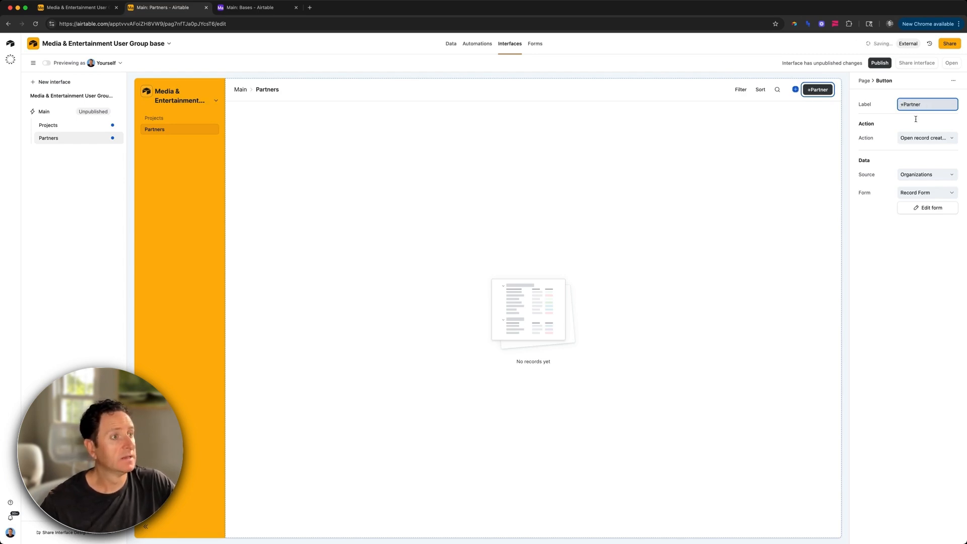
{"action": "left_click", "coordinate": [926, 208]}
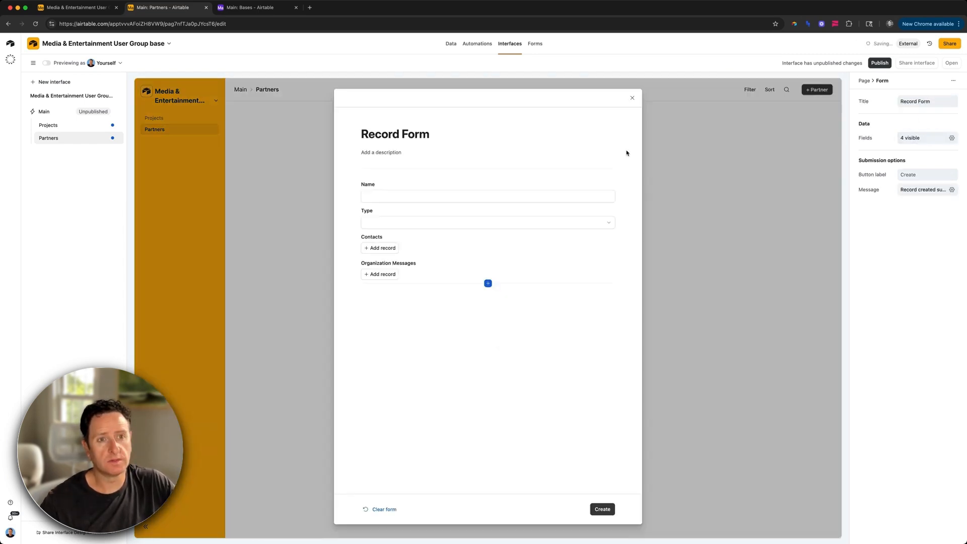
Step: Remove the Type, Contacts and Organization Messages fields from the partner form
{"action": "left_click", "coordinate": [436, 186]}
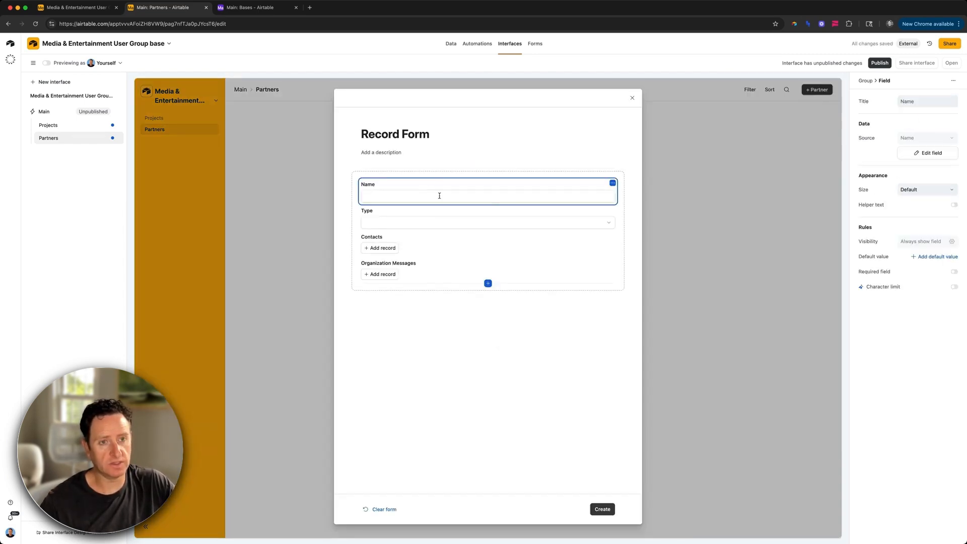
{"action": "left_click", "coordinate": [433, 214]}
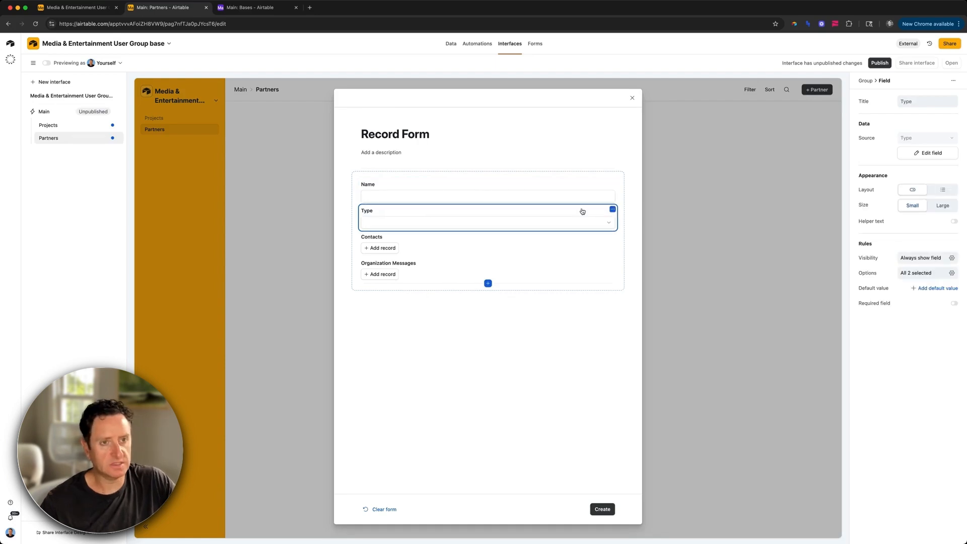
{"action": "key", "text": "BackSpace"}
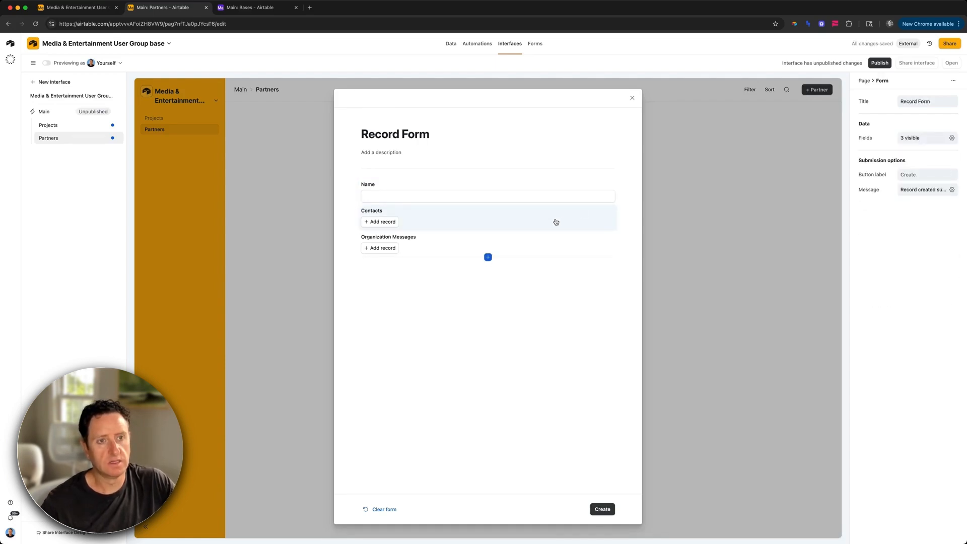
{"action": "key", "text": "BackSpace"}
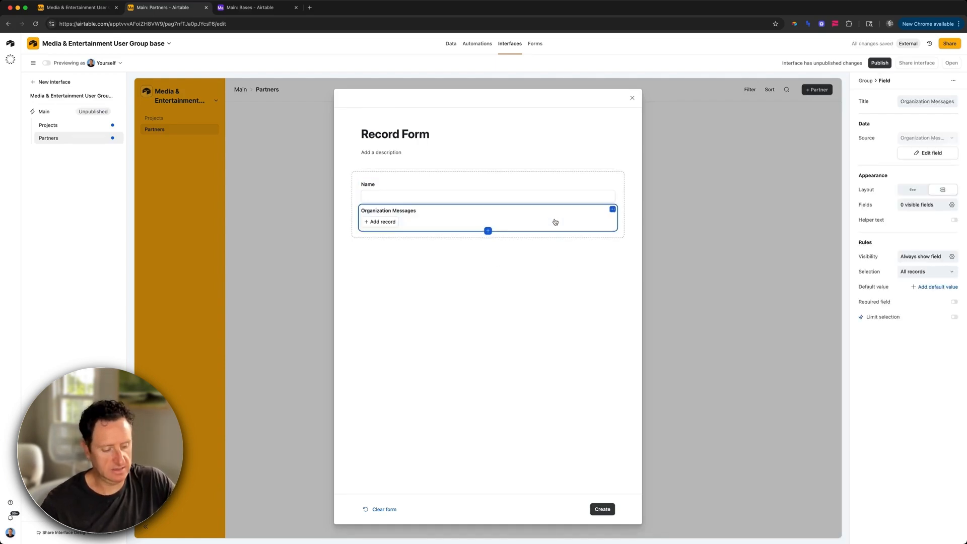
{"action": "key", "text": "BackSpace"}
Step: Title the form 'Add Partner Organization', make Name required, and close the editor
{"action": "left_click", "coordinate": [412, 135]}
{"action": "type", "text": "Add Partner O"}
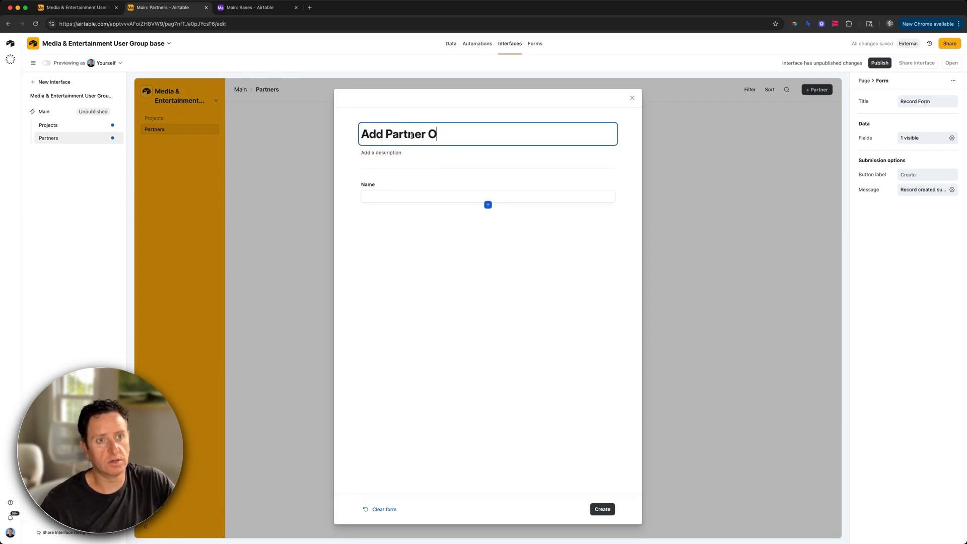
{"action": "type", "text": "rganization"}
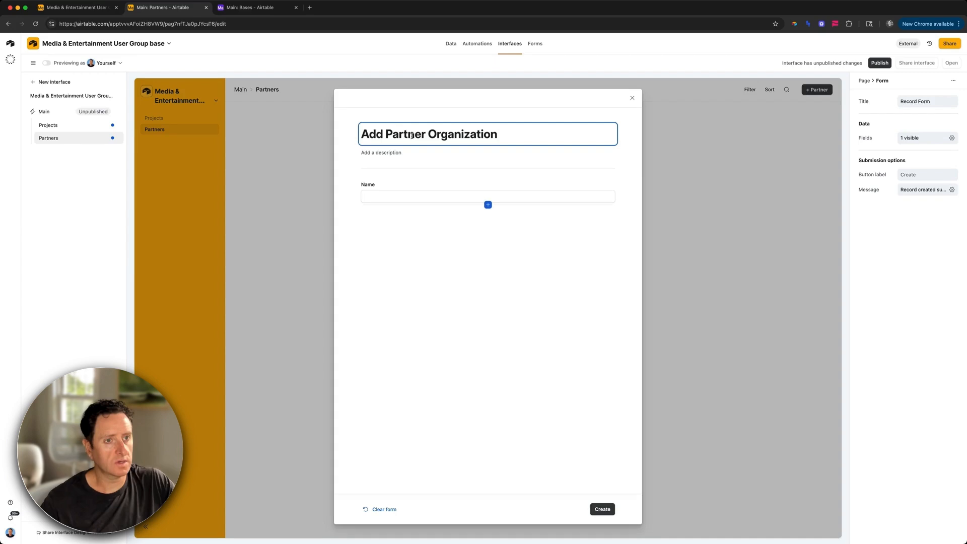
{"action": "left_click", "coordinate": [456, 191]}
{"action": "left_click", "coordinate": [879, 272]}
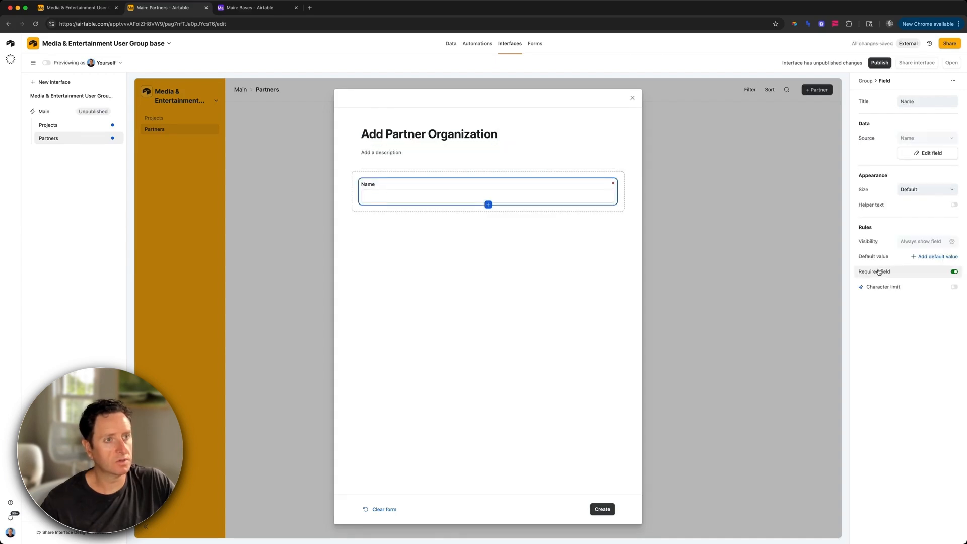
{"action": "left_click", "coordinate": [632, 99]}
{"action": "left_click", "coordinate": [951, 63]}
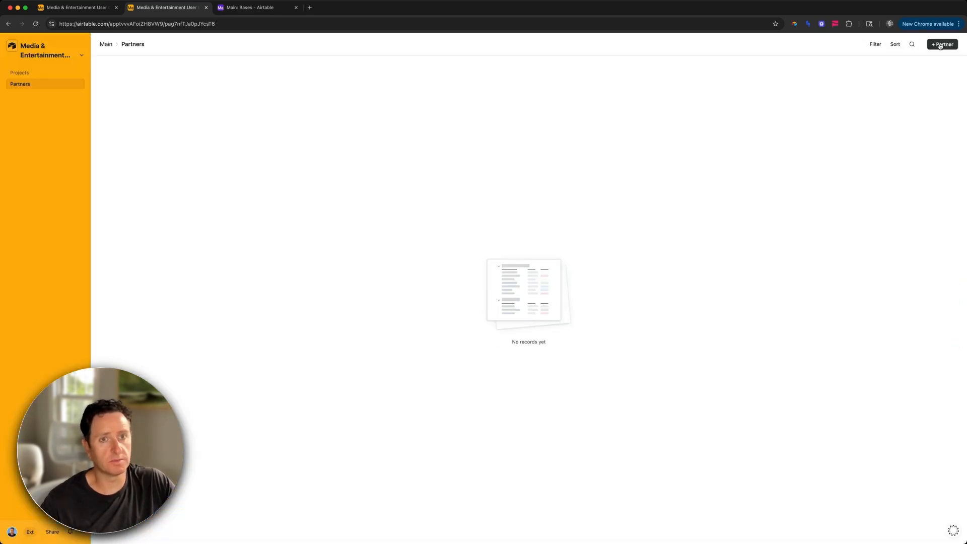
Step: Add the partners IMDB and The New York Times
{"action": "left_click", "coordinate": [940, 46]}
{"action": "type", "text": "IMDB"}
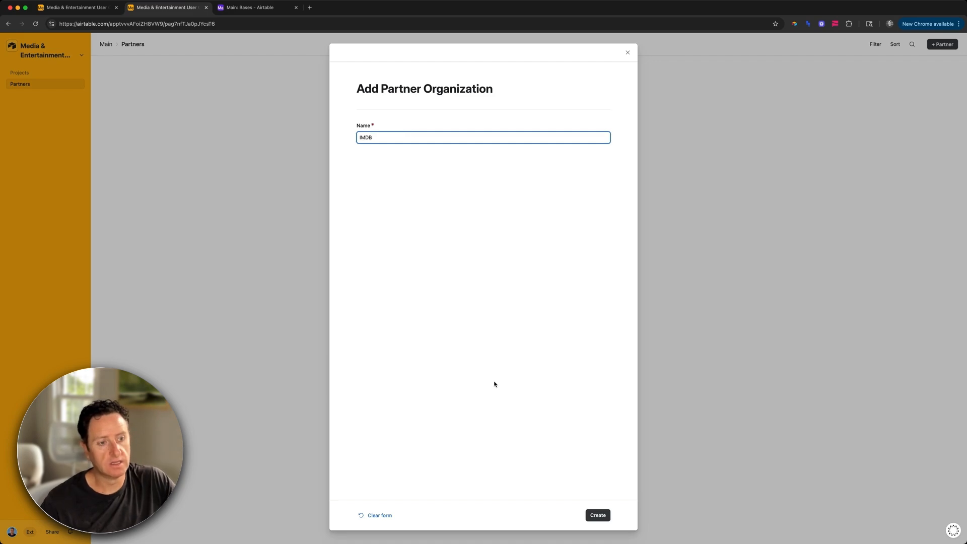
{"action": "left_click", "coordinate": [597, 514]}
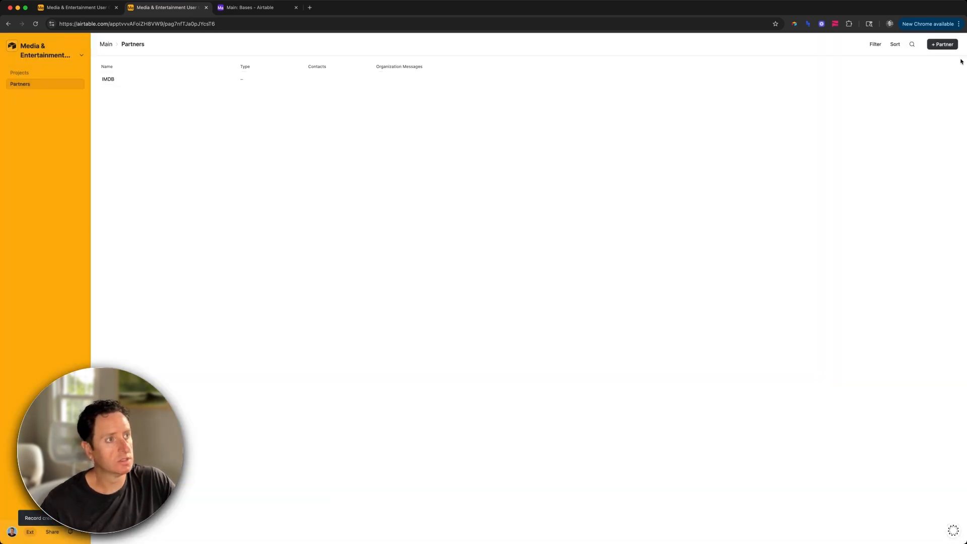
{"action": "left_click", "coordinate": [941, 45]}
{"action": "type", "text": "New York Times"}
{"action": "key", "text": "super+Left"}
{"action": "type", "text": "The"}
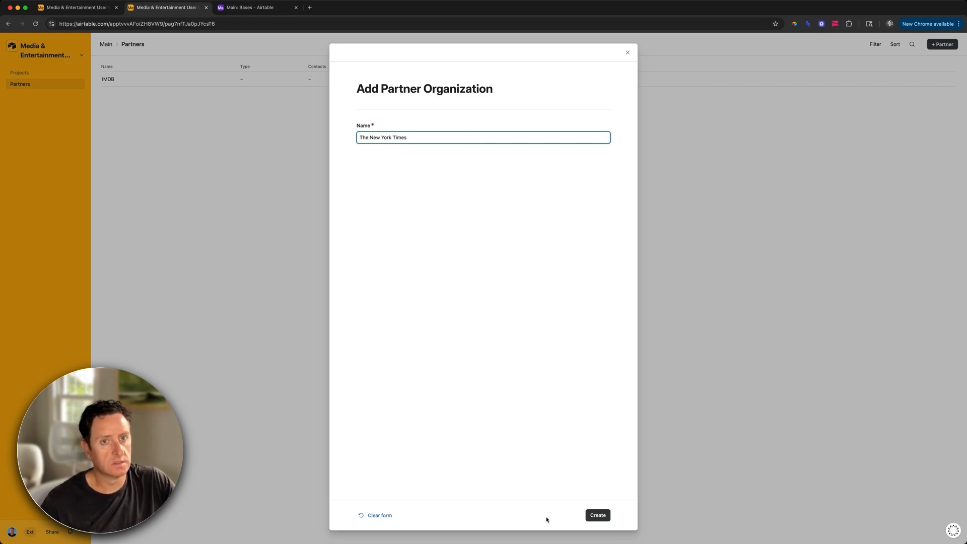
{"action": "left_click", "coordinate": [597, 515]}
Step: Add the partners New York Post and LA Times
{"action": "left_click", "coordinate": [938, 45]}
{"action": "left_click", "coordinate": [514, 134]}
{"action": "type", "text": "New York Post"}
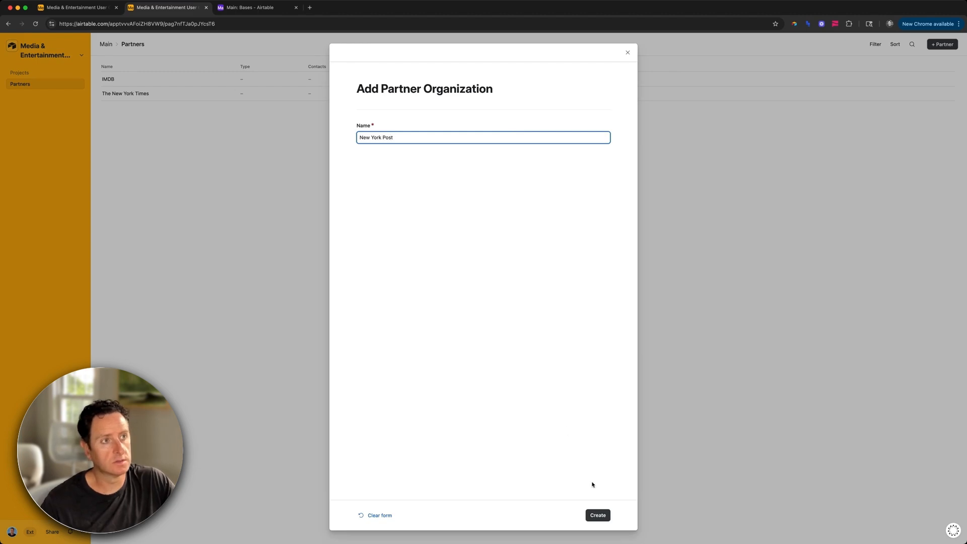
{"action": "left_click", "coordinate": [597, 514]}
{"action": "left_click", "coordinate": [941, 45]}
{"action": "left_click", "coordinate": [459, 135]}
{"action": "type", "text": "LA Times"}
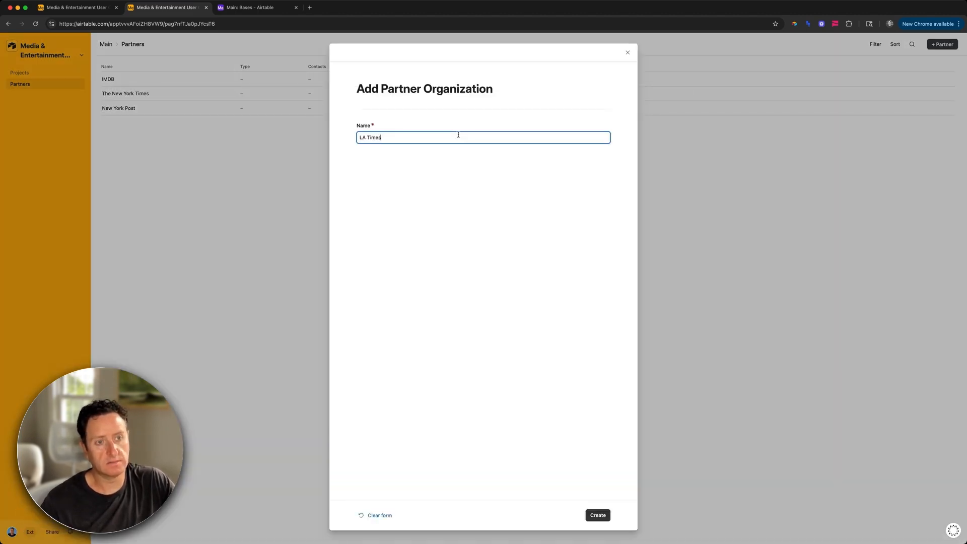
{"action": "key", "text": "Return"}
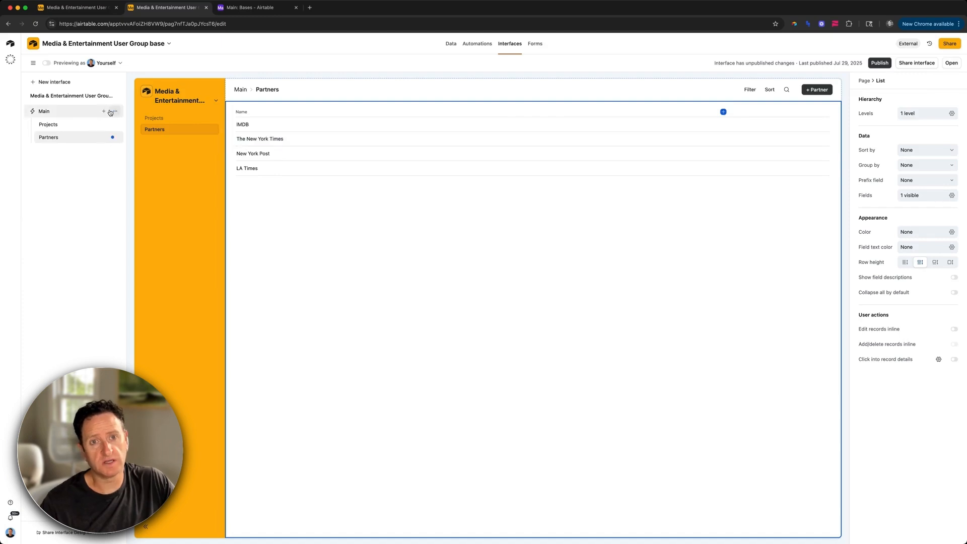
Step: Create a List page in the interface connected to the Contacts table
{"action": "left_click", "coordinate": [102, 112]}
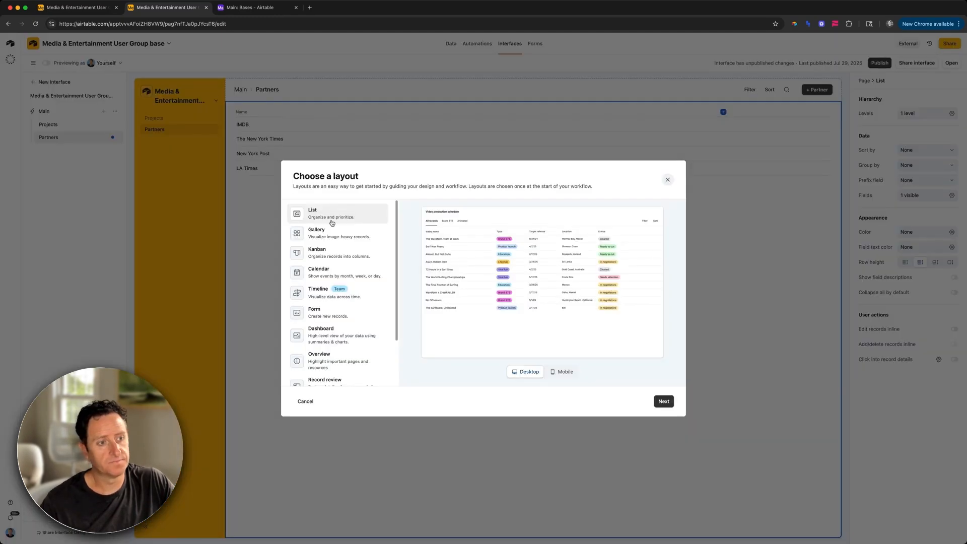
{"action": "left_click", "coordinate": [664, 403]}
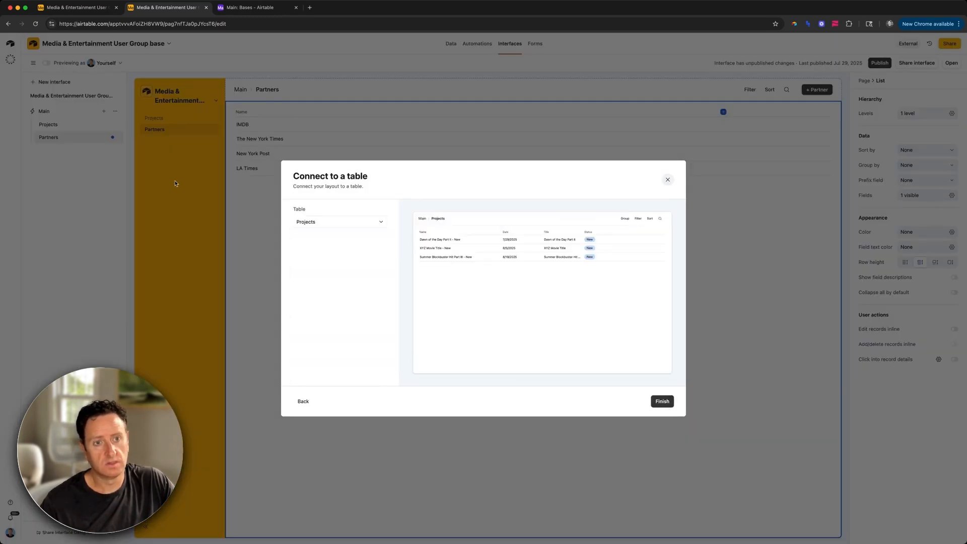
{"action": "left_click", "coordinate": [303, 223]}
{"action": "left_click", "coordinate": [317, 281]}
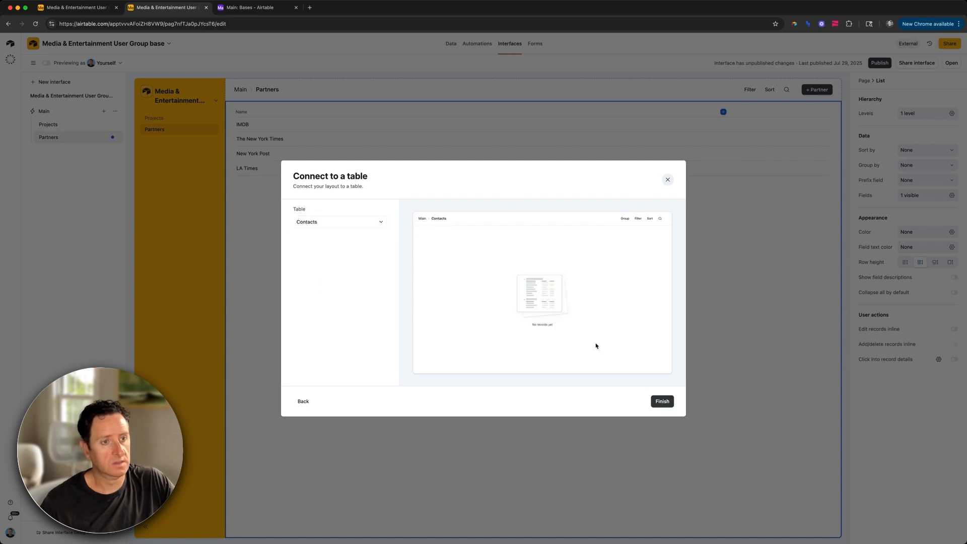
{"action": "left_click", "coordinate": [663, 402]}
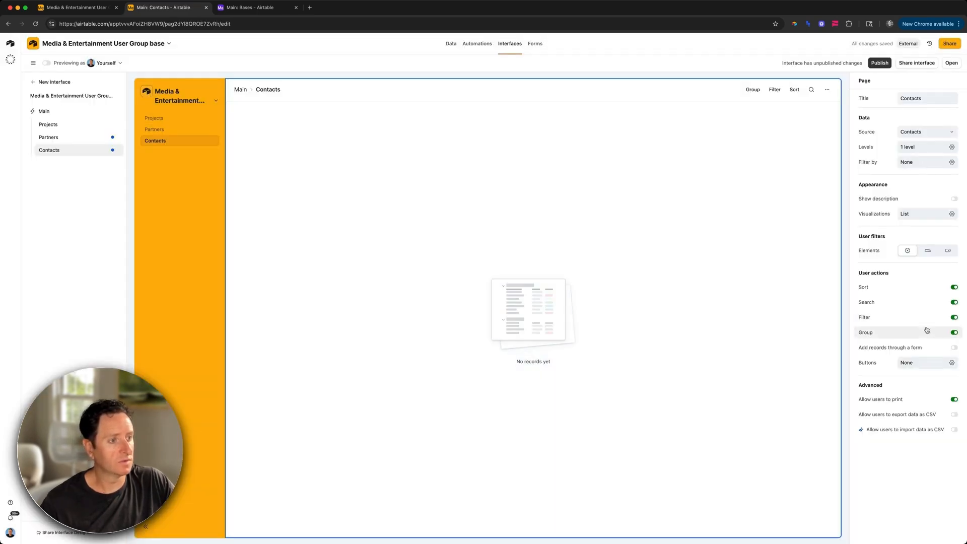
Step: Turn off grouping and printing, add a '+ Contact' form button, and open its form
{"action": "left_click", "coordinate": [927, 331]}
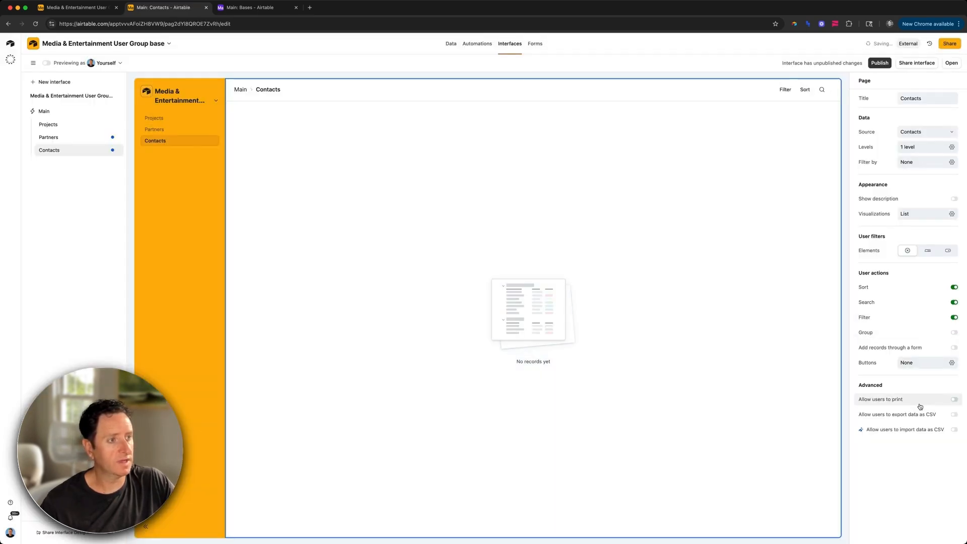
{"action": "left_click", "coordinate": [918, 402]}
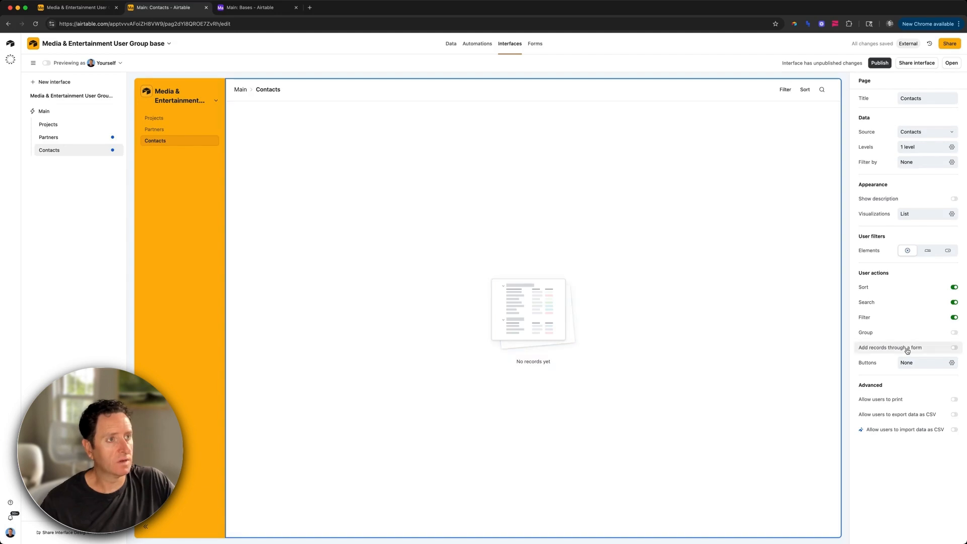
{"action": "left_click", "coordinate": [893, 351]}
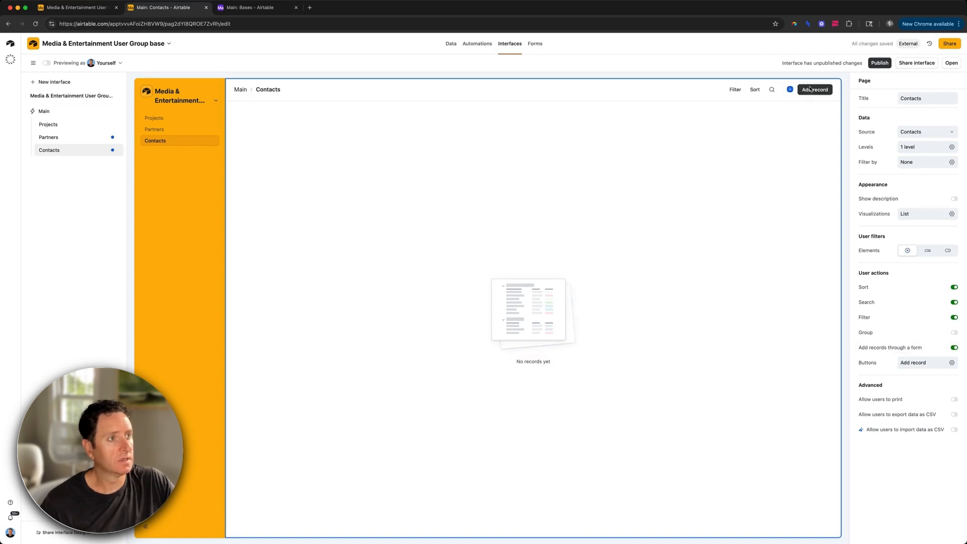
{"action": "left_click", "coordinate": [905, 104]}
{"action": "type", "text": "+ Contact"}
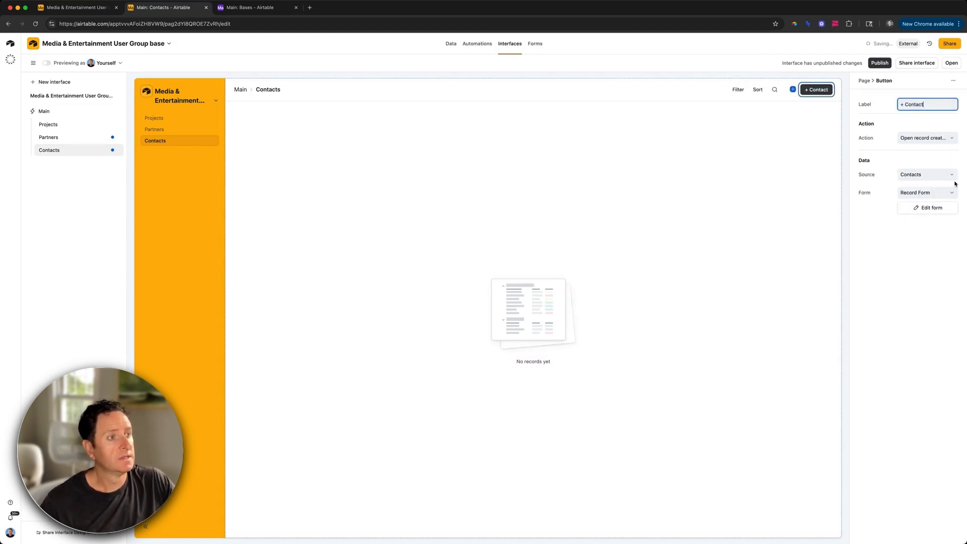
{"action": "left_click", "coordinate": [936, 208]}
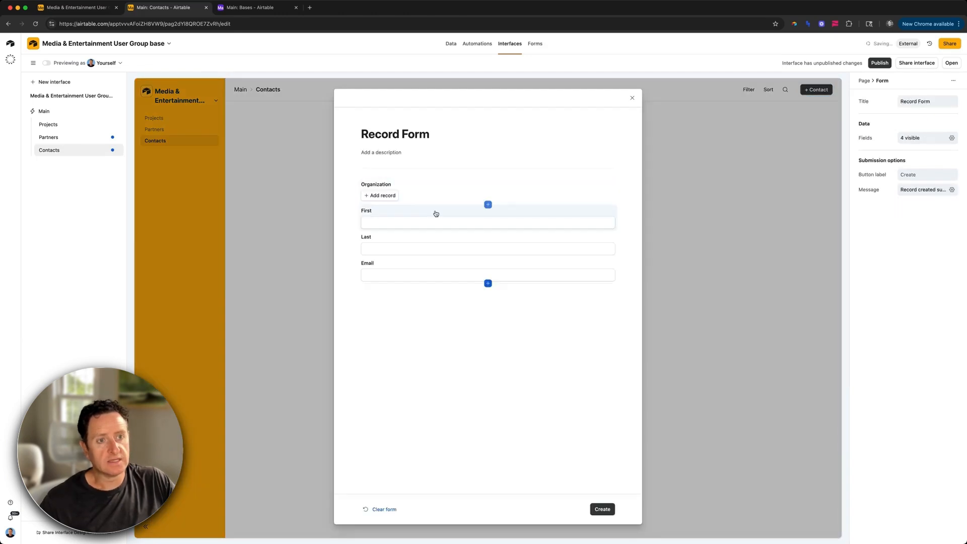
Step: Move Organization below Email and make First, Last and Email required fields
{"action": "left_click_drag", "start_coordinate": [442, 203], "coordinate": [437, 290]}
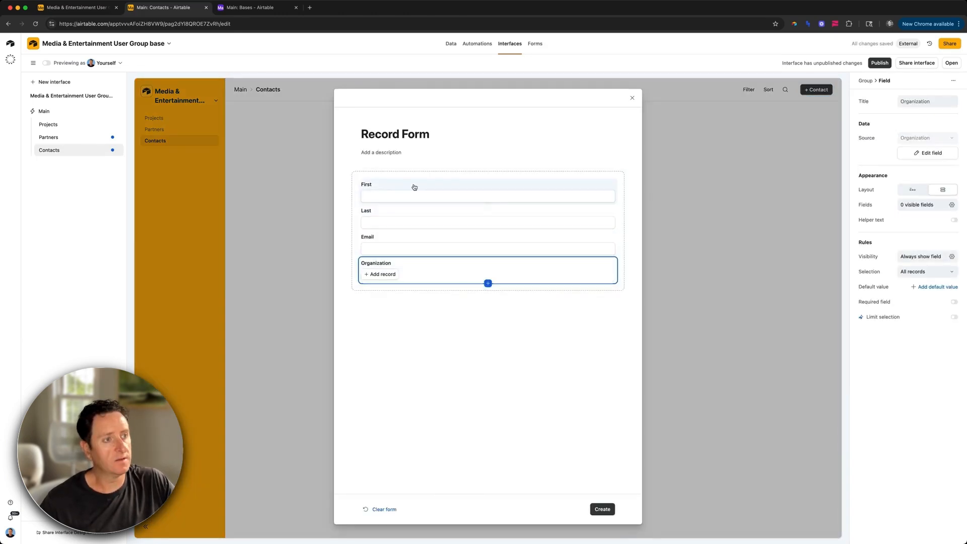
{"action": "left_click", "coordinate": [414, 187]}
{"action": "left_click", "coordinate": [876, 272]}
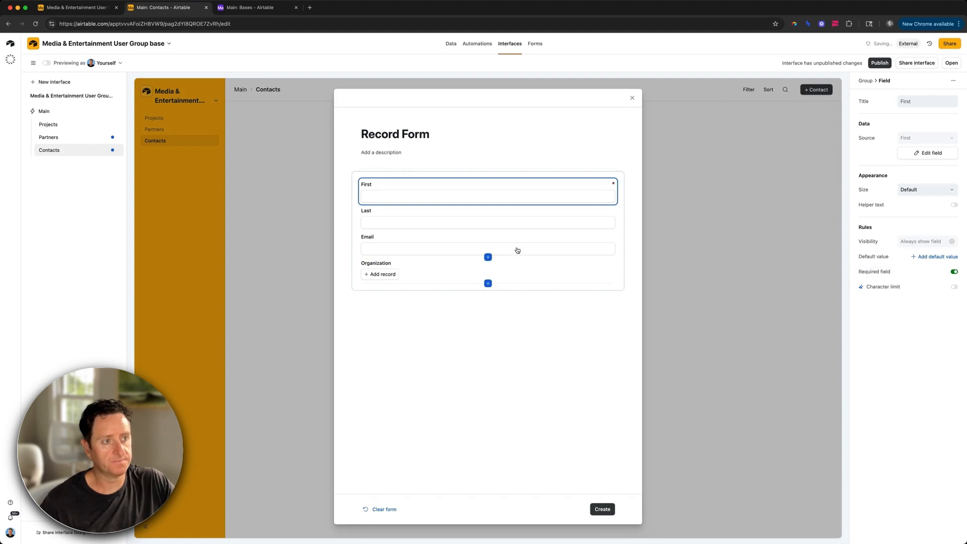
{"action": "left_click", "coordinate": [516, 216]}
{"action": "left_click", "coordinate": [859, 274]}
{"action": "left_click", "coordinate": [542, 247]}
{"action": "left_click", "coordinate": [886, 272]}
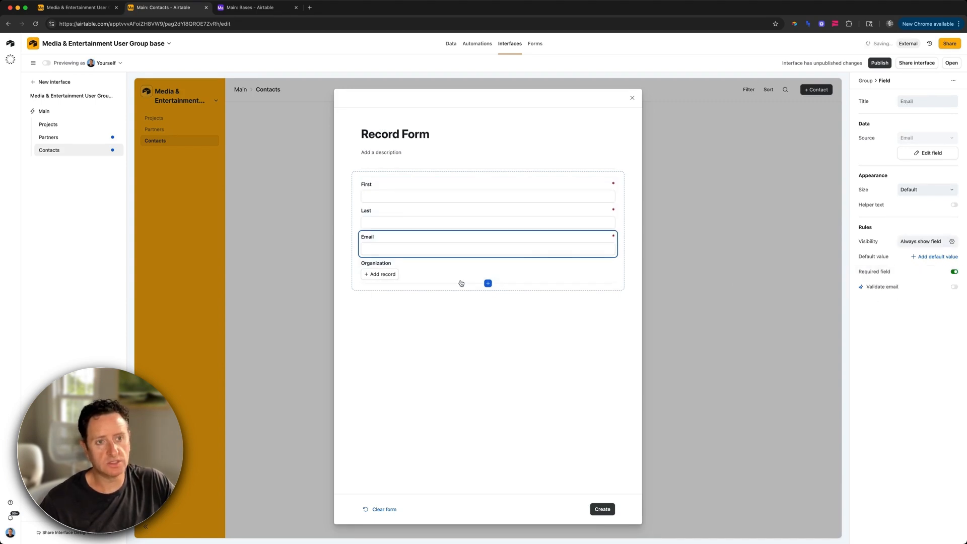
Step: Relabel Organization as 'Company', title the form 'Add Contact', and close the form editor
{"action": "left_click", "coordinate": [408, 270]}
{"action": "left_click", "coordinate": [926, 102]}
{"action": "type", "text": "Company"}
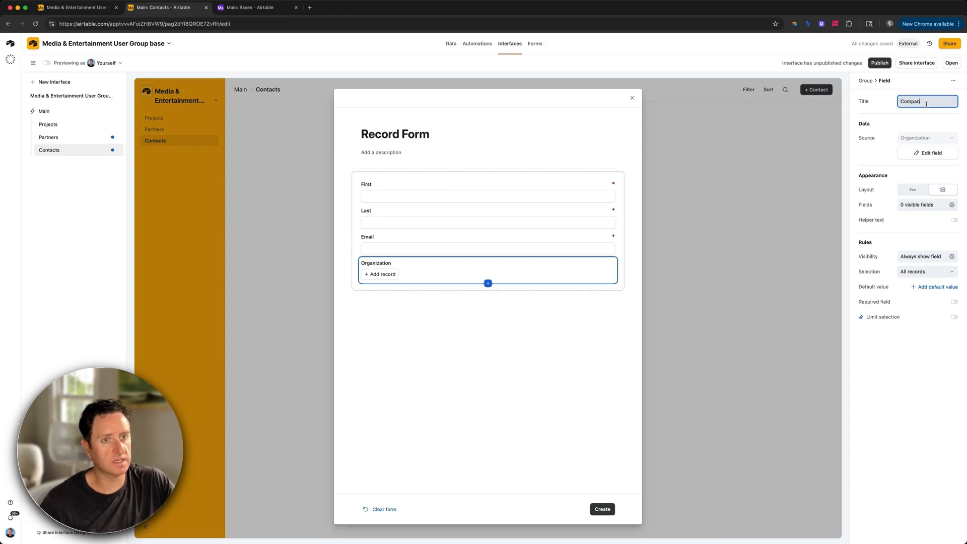
{"action": "left_click", "coordinate": [423, 134]}
{"action": "type", "text": "Add Contact"}
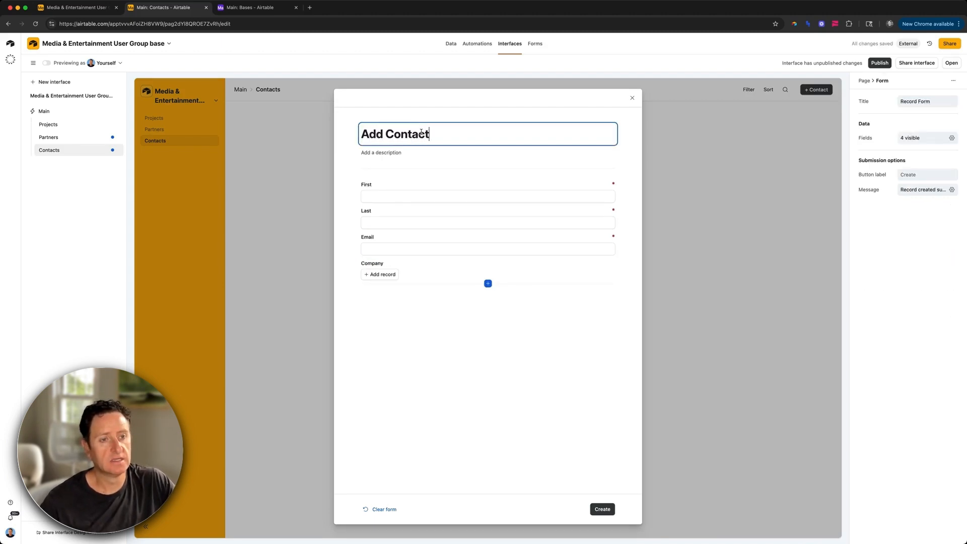
{"action": "left_click", "coordinate": [633, 99]}
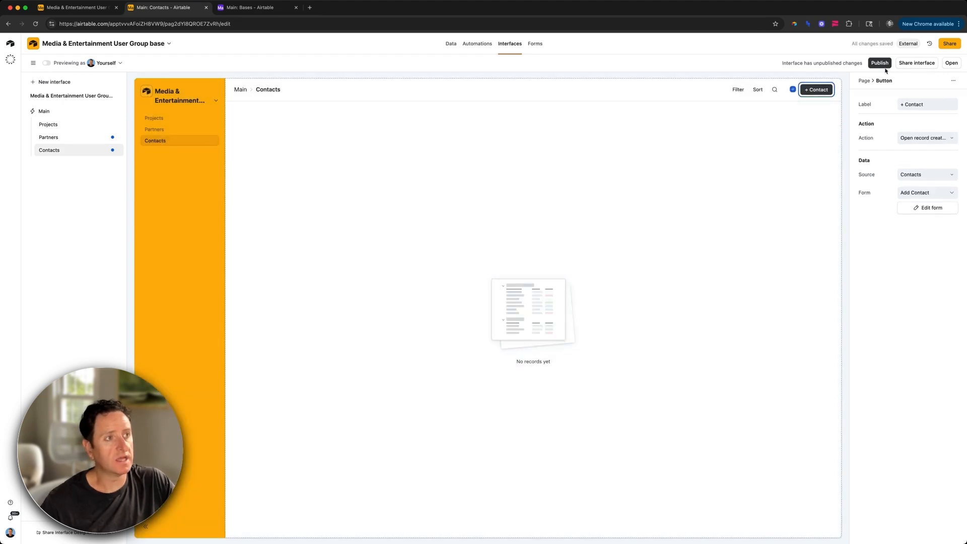
Step: Publish the interface changes and start adding a new contact
{"action": "left_click", "coordinate": [886, 68]}
{"action": "left_click", "coordinate": [549, 332]}
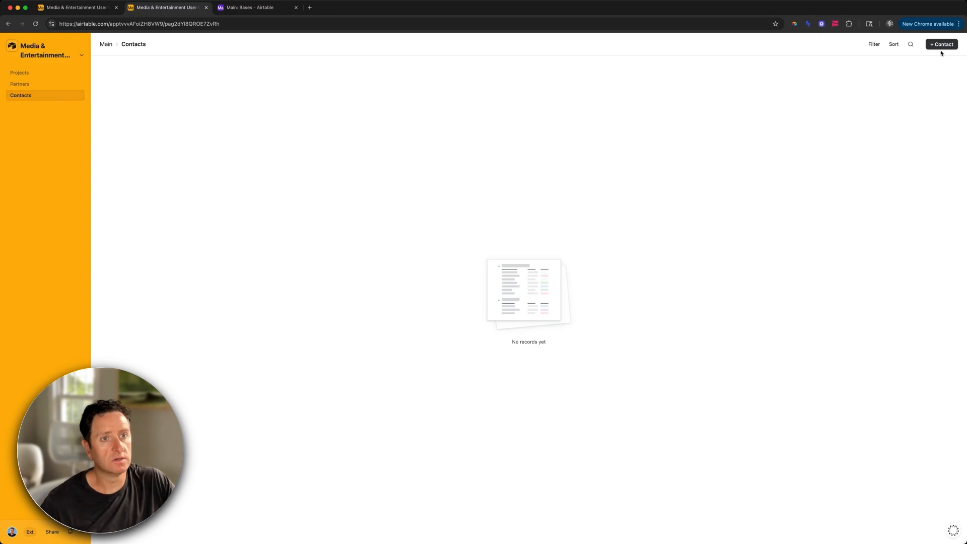
{"action": "left_click", "coordinate": [940, 45]}
Step: Create a test contact with a last name and e-mail, linked to The New York Times, then resume editing pages
{"action": "left_click", "coordinate": [458, 136]}
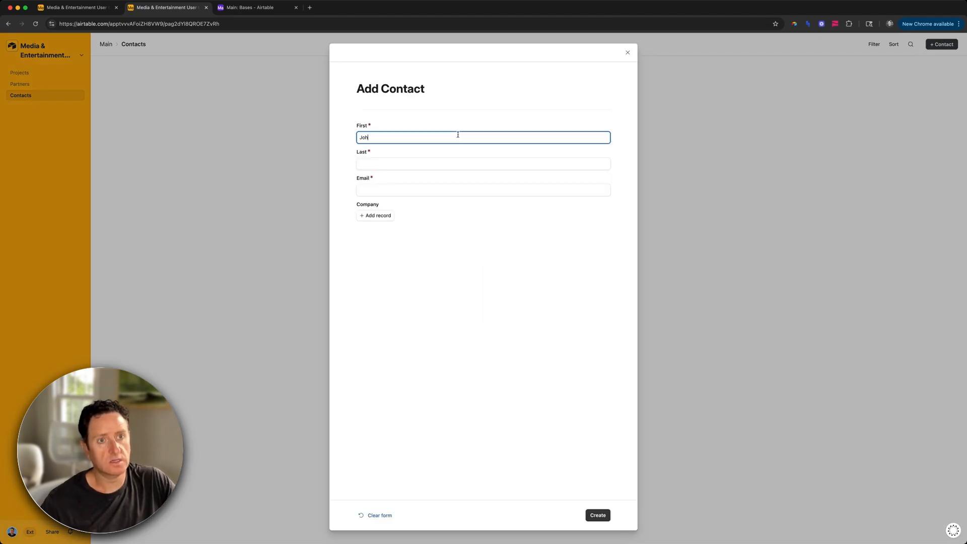
{"action": "key", "text": "Tab"}
{"action": "type", "text": "Smi"}
{"action": "key", "text": "Tab"}
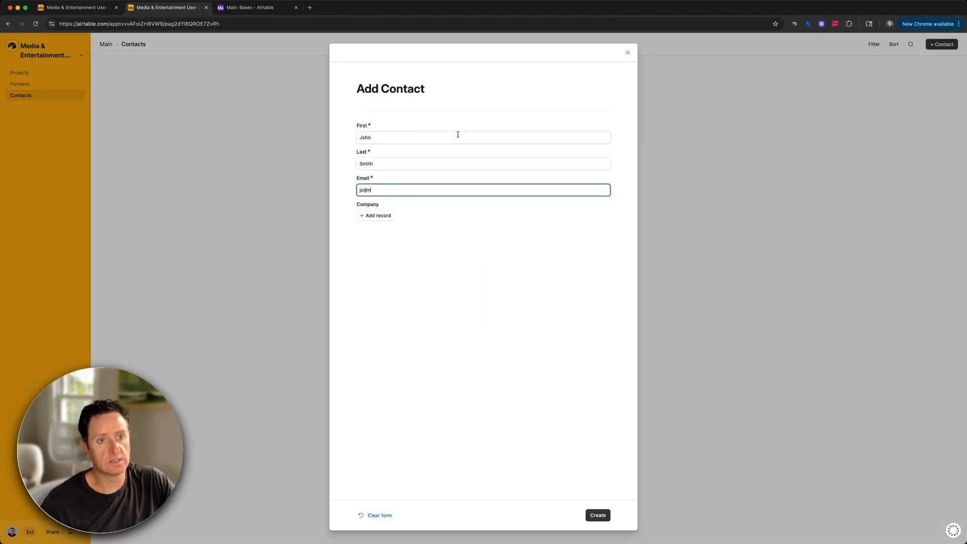
{"action": "left_click", "coordinate": [375, 216]}
{"action": "left_click", "coordinate": [392, 260]}
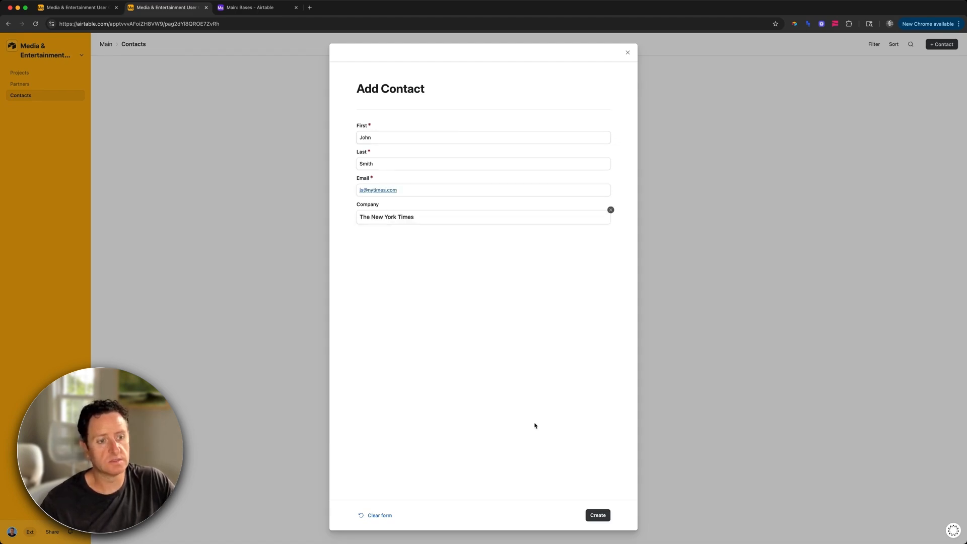
{"action": "left_click", "coordinate": [589, 519]}
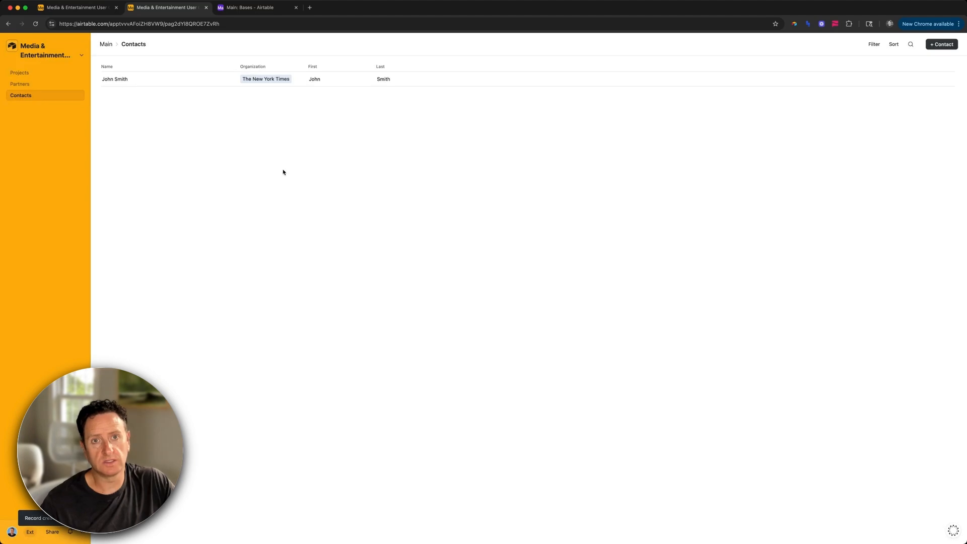
{"action": "left_click", "coordinate": [55, 52]}
{"action": "left_click", "coordinate": [50, 75]}
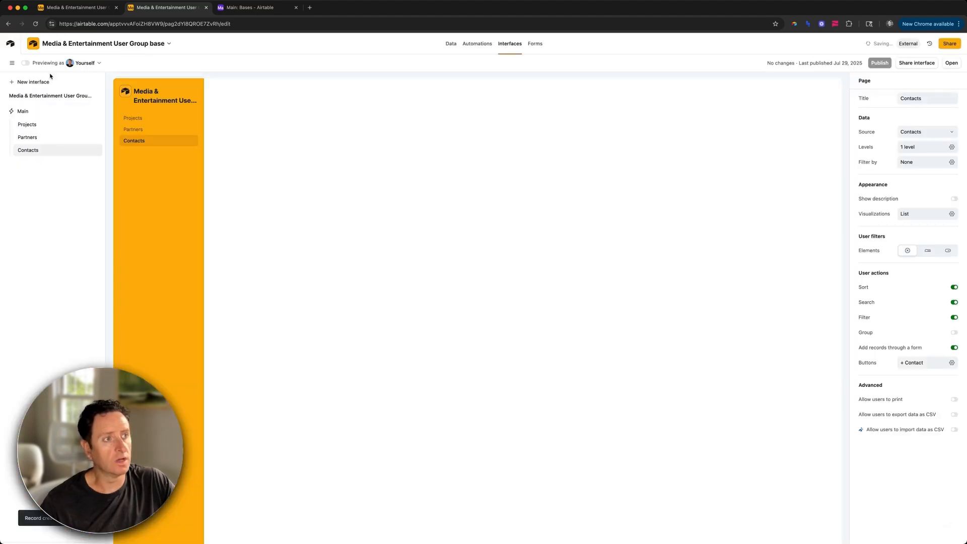
Step: Hide the First and Last columns, narrow Name and widen Organization in the Contacts list
{"action": "left_click", "coordinate": [915, 195]}
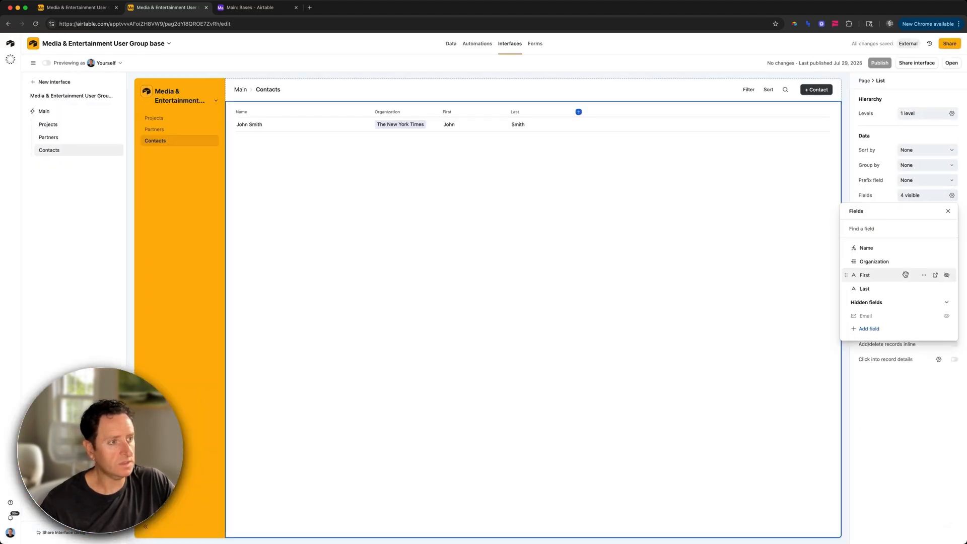
{"action": "left_click", "coordinate": [946, 275]}
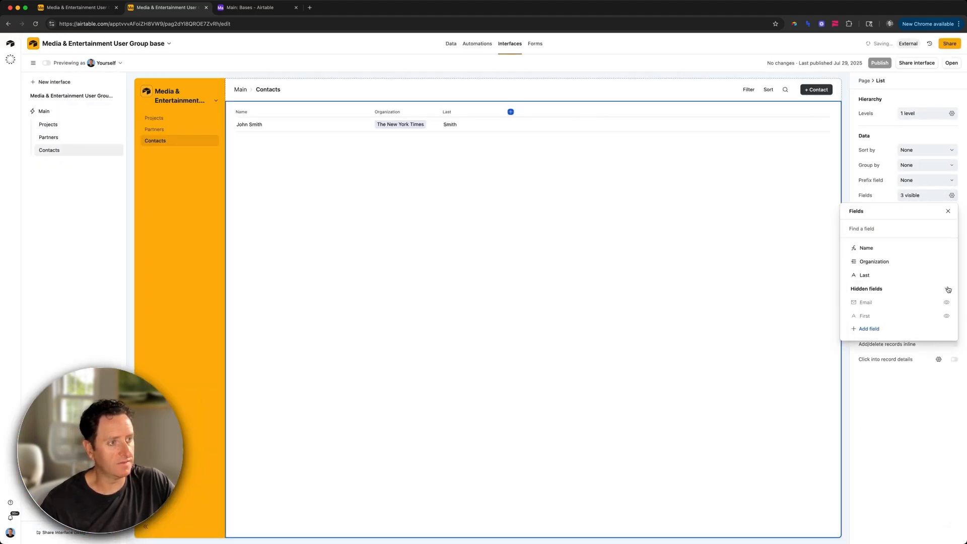
{"action": "left_click", "coordinate": [946, 275]}
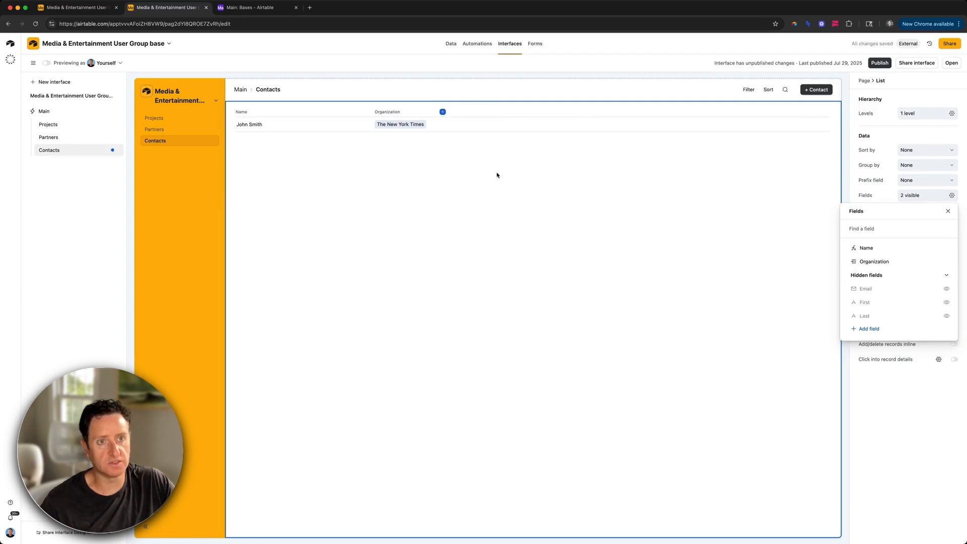
{"action": "left_click", "coordinate": [369, 112]}
{"action": "left_click_drag", "start_coordinate": [369, 112], "coordinate": [313, 112]}
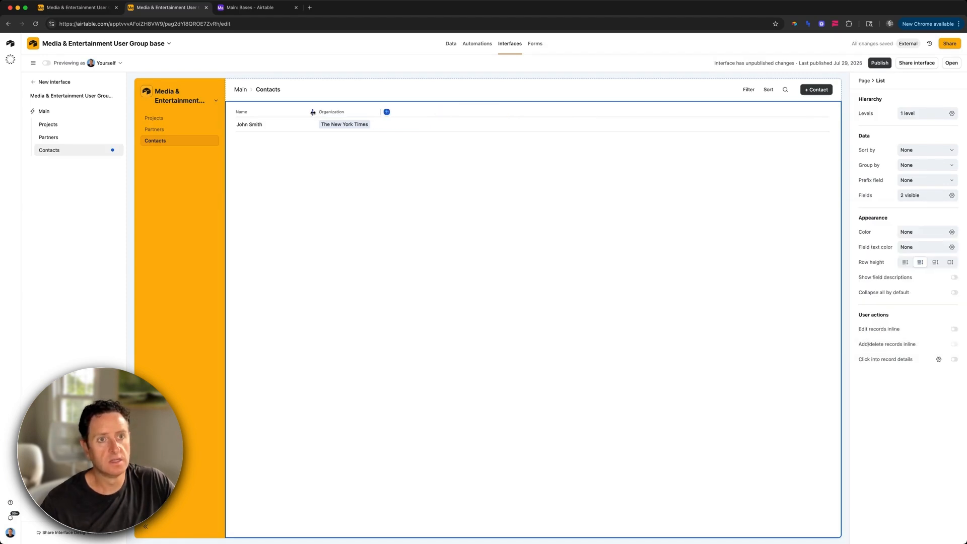
{"action": "left_click_drag", "start_coordinate": [383, 111], "coordinate": [395, 111]}
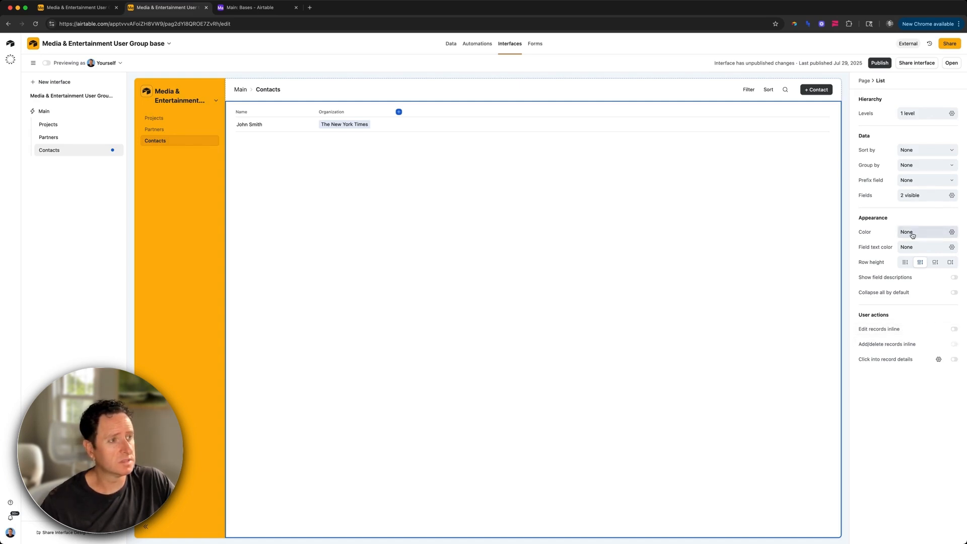
Step: Show the Email field and place it above Organization in the list
{"action": "left_click", "coordinate": [908, 195]}
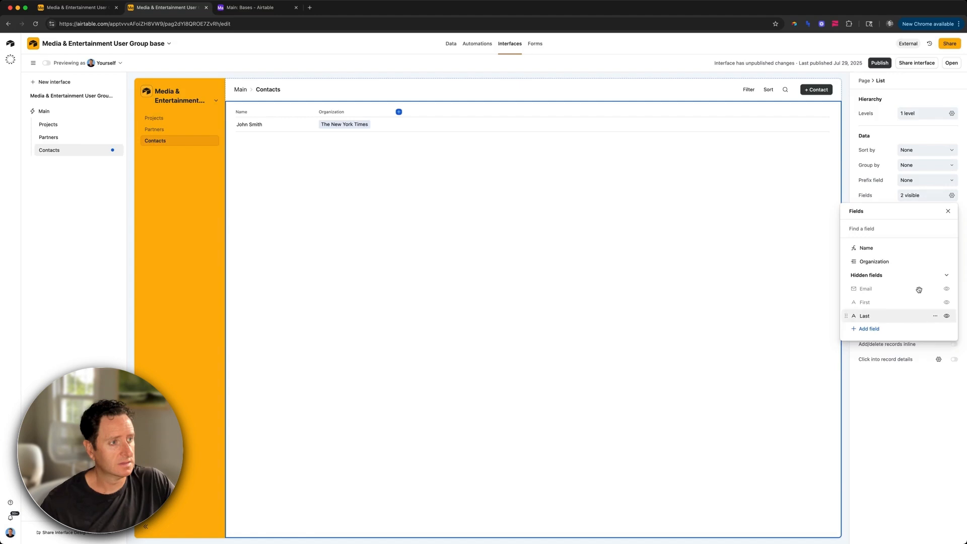
{"action": "left_click", "coordinate": [947, 288]}
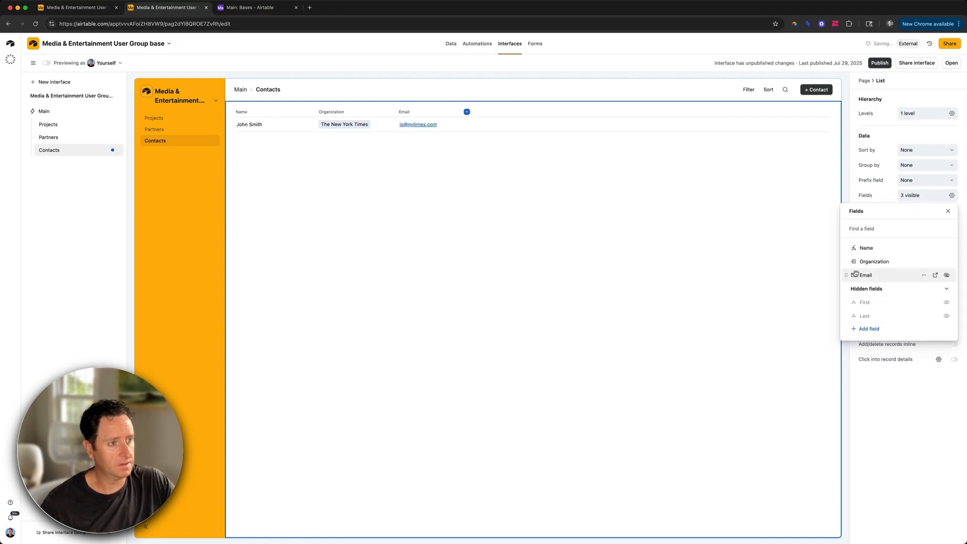
{"action": "left_click_drag", "start_coordinate": [847, 275], "coordinate": [848, 260]}
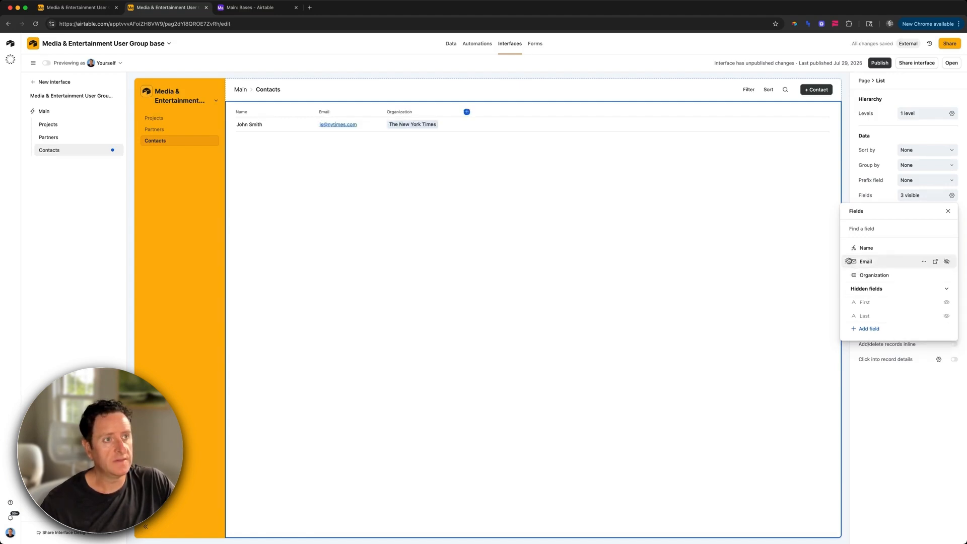
{"action": "left_click", "coordinate": [704, 99]}
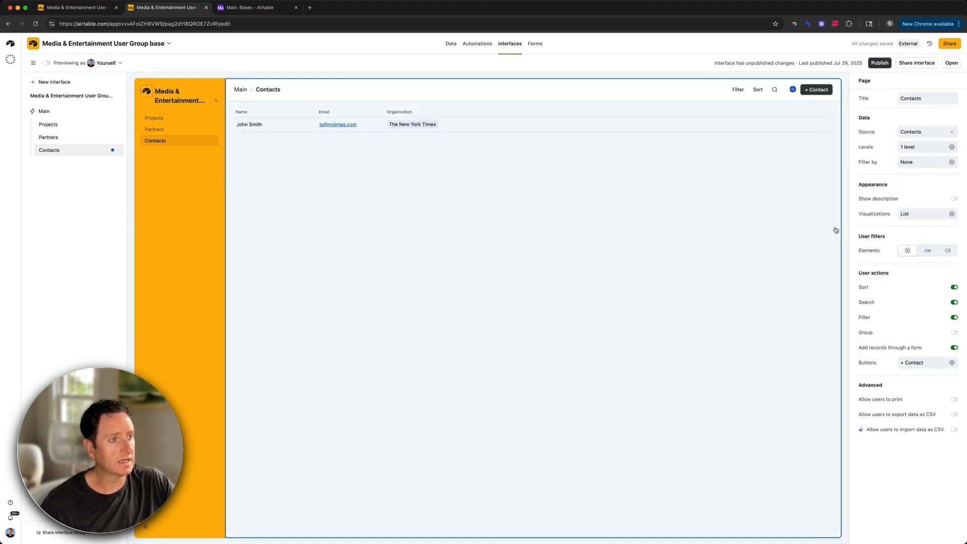
Step: Add an Organization dropdown filter above the Contacts list and check its choices
{"action": "left_click", "coordinate": [948, 251]}
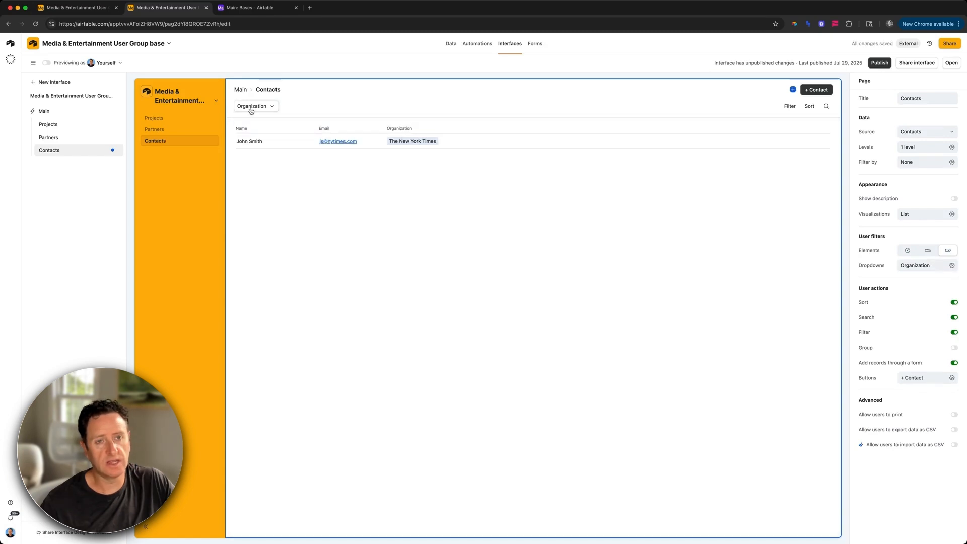
{"action": "left_click", "coordinate": [252, 111]}
{"action": "left_click", "coordinate": [252, 110]}
{"action": "left_click", "coordinate": [373, 96]}
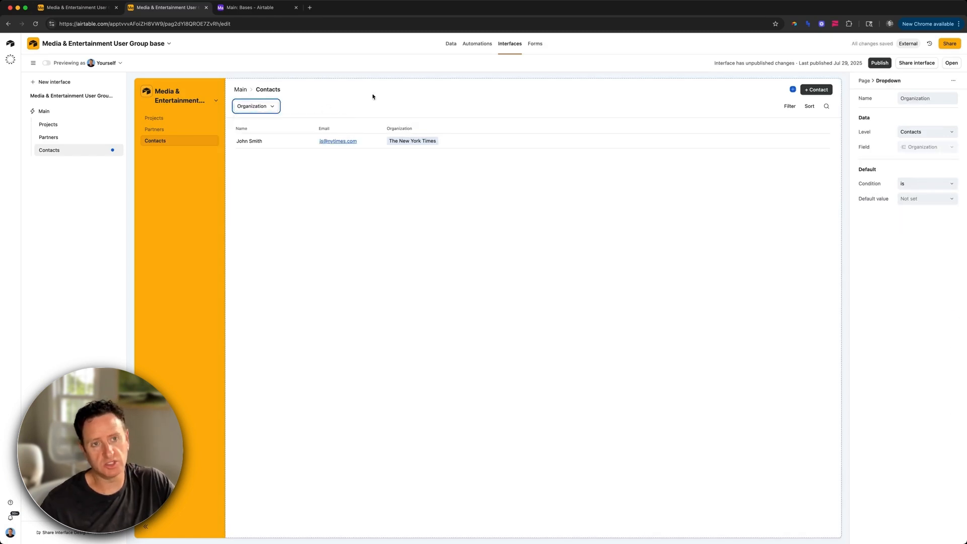
{"action": "left_click", "coordinate": [373, 97]}
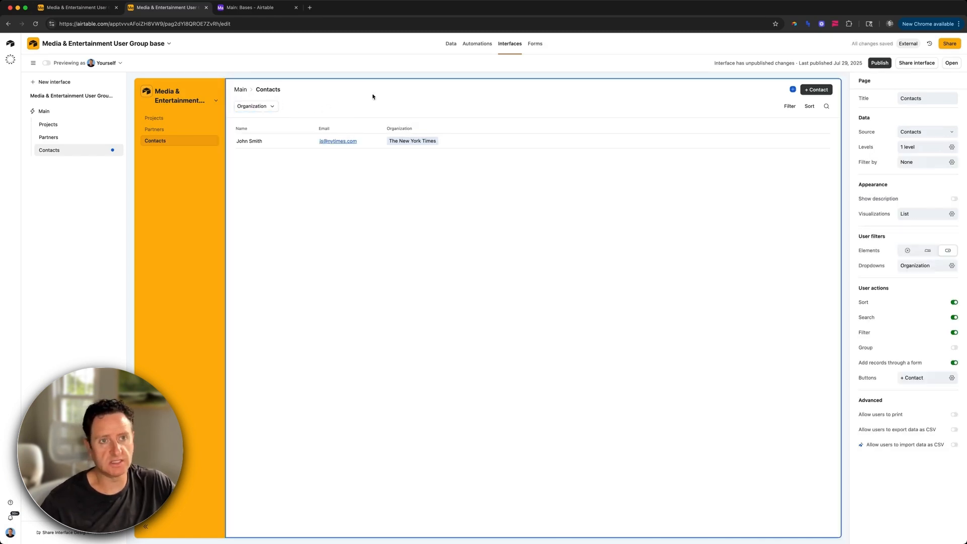
Step: Widen the Email column in the Contacts list, then go to the Partners page
{"action": "left_click", "coordinate": [382, 129]}
{"action": "left_click_drag", "start_coordinate": [380, 130], "coordinate": [395, 130]}
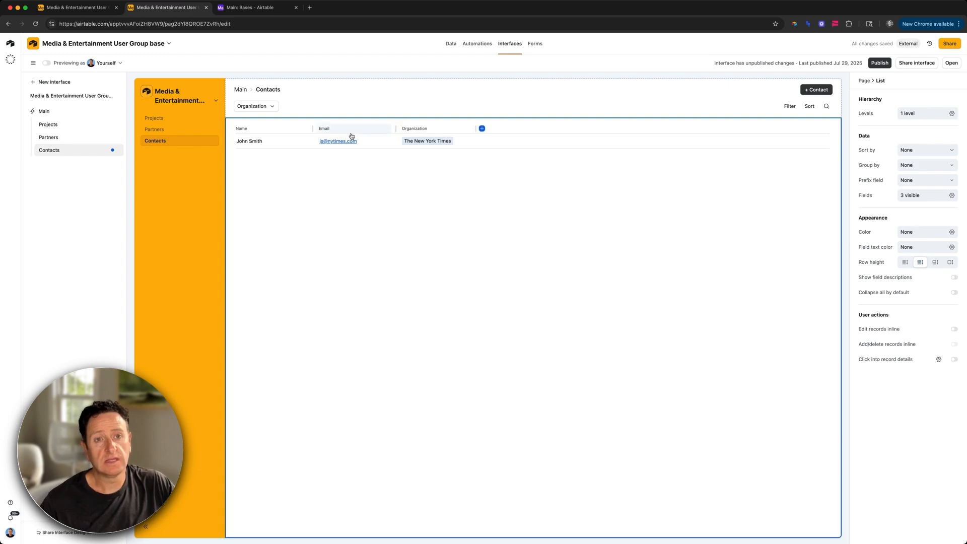
{"action": "left_click", "coordinate": [174, 132]}
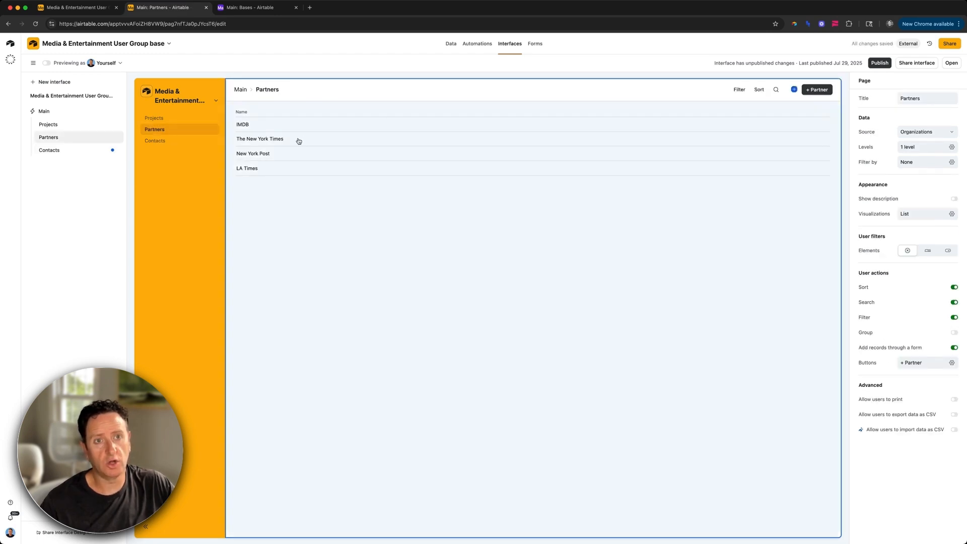
Step: Open IMDB's record detail, delete the Type field, and set Contacts to display as a list
{"action": "left_click", "coordinate": [305, 126]}
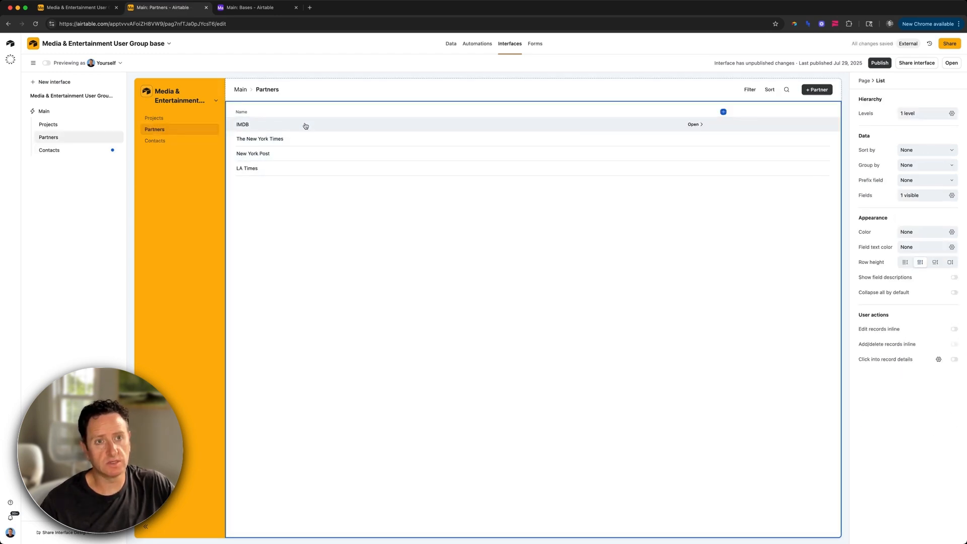
{"action": "left_click", "coordinate": [305, 126]}
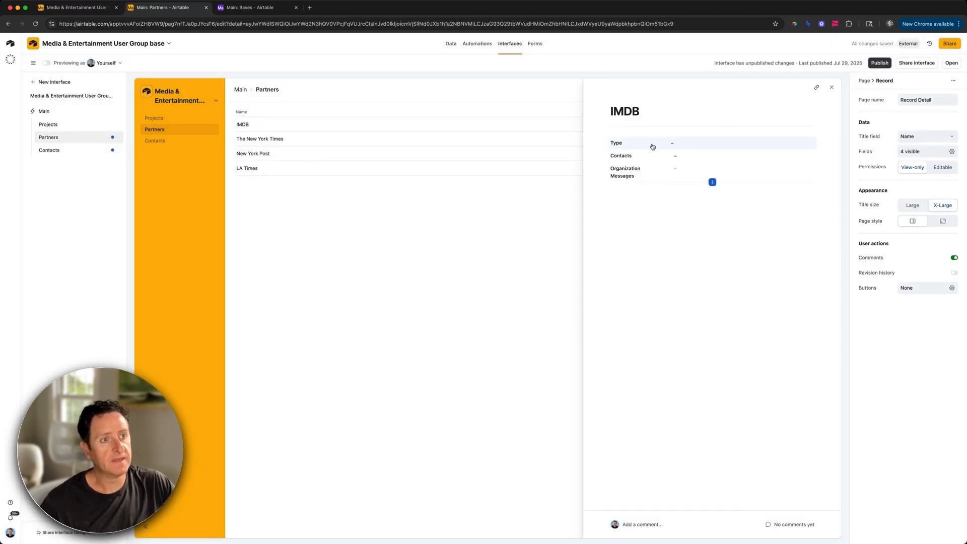
{"action": "left_click", "coordinate": [654, 146]}
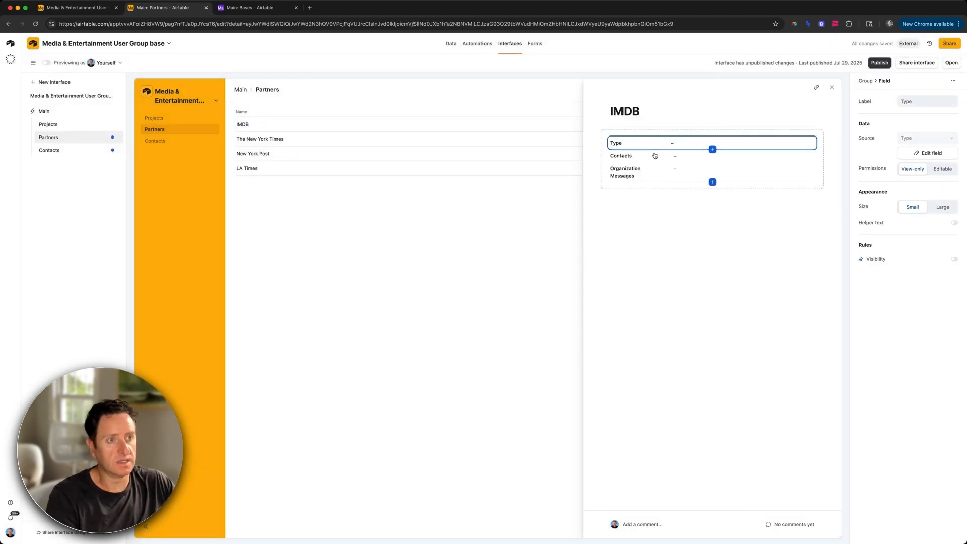
{"action": "key", "text": "Delete"}
{"action": "left_click", "coordinate": [667, 147]}
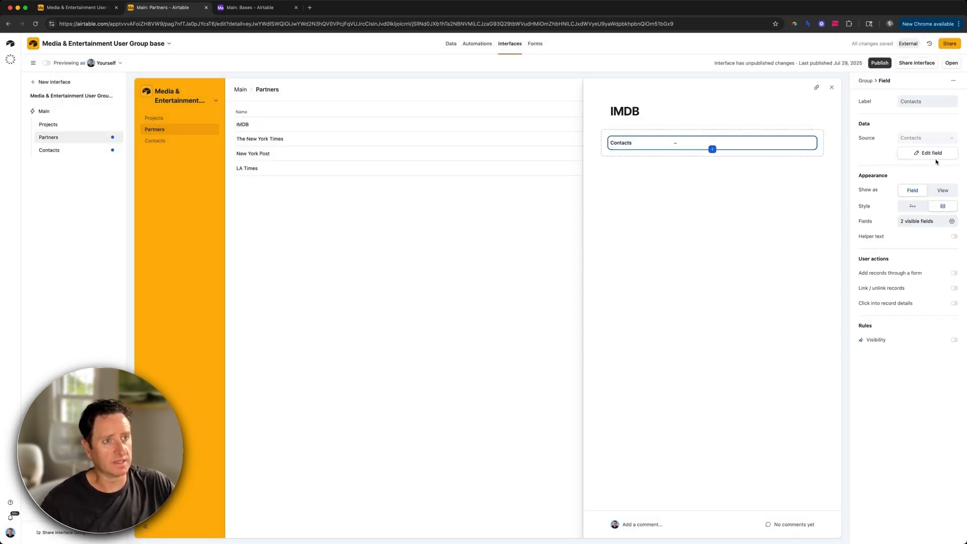
{"action": "left_click", "coordinate": [943, 190]}
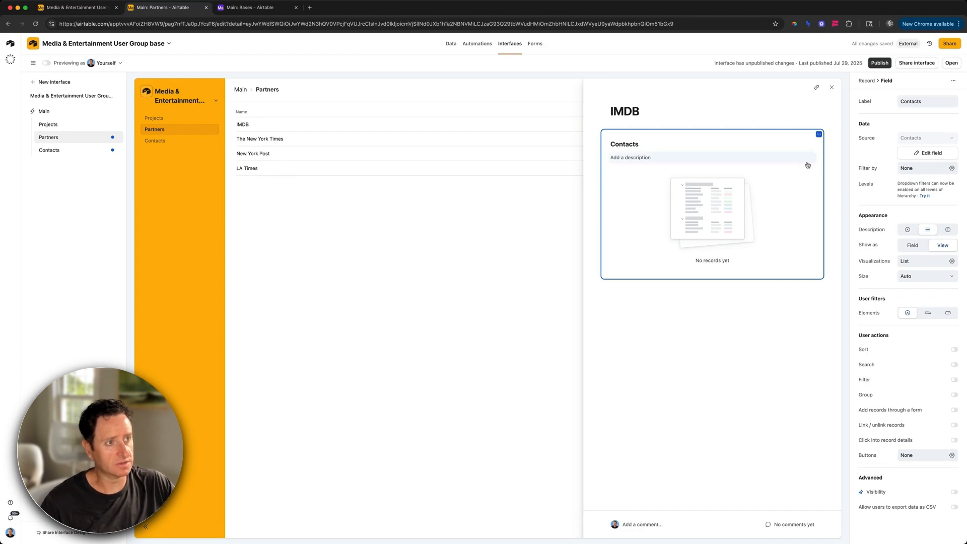
Step: Replace the old Contacts element with a new group containing Contacts shown as a view
{"action": "left_click", "coordinate": [818, 134]}
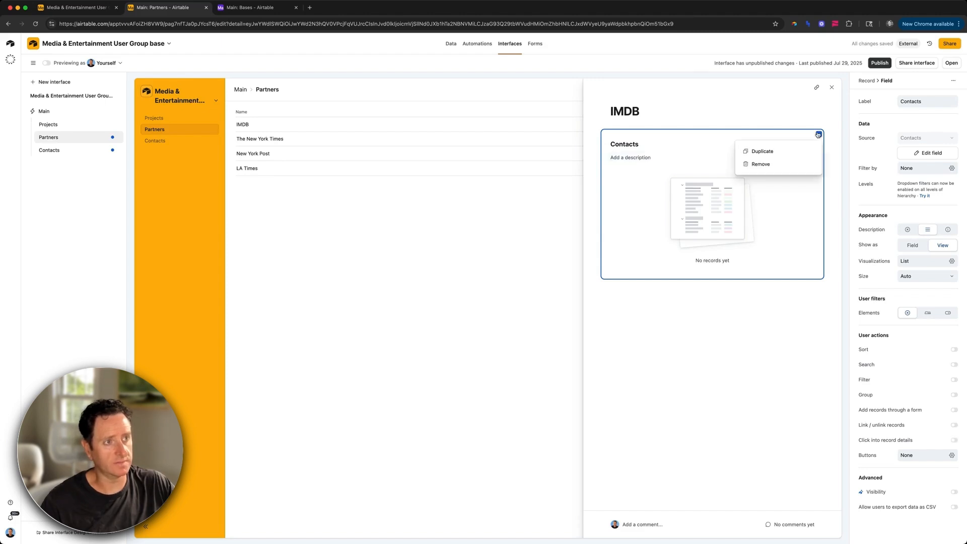
{"action": "left_click", "coordinate": [793, 165]}
{"action": "left_click", "coordinate": [710, 126]}
{"action": "left_click", "coordinate": [713, 160]}
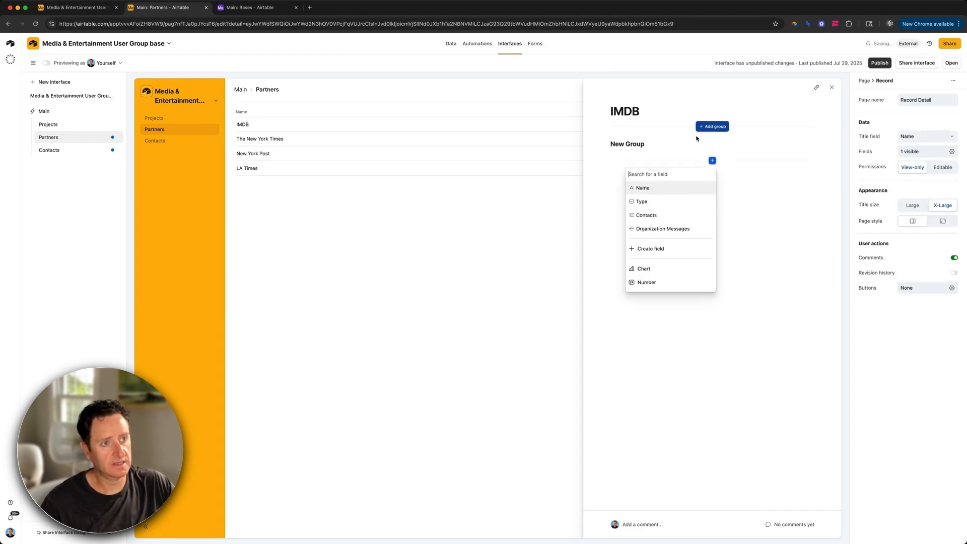
{"action": "left_click", "coordinate": [655, 216]}
{"action": "left_click", "coordinate": [661, 144]}
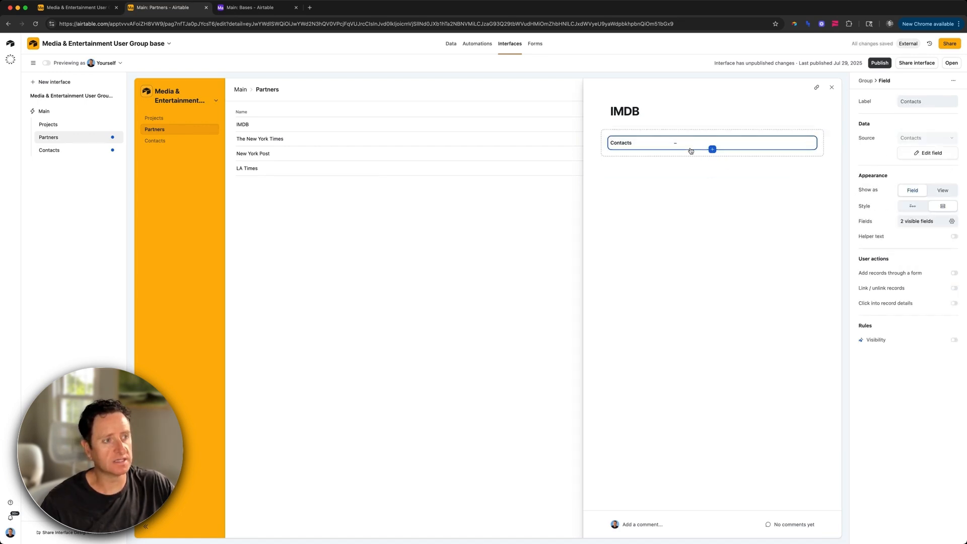
{"action": "left_click", "coordinate": [943, 190]}
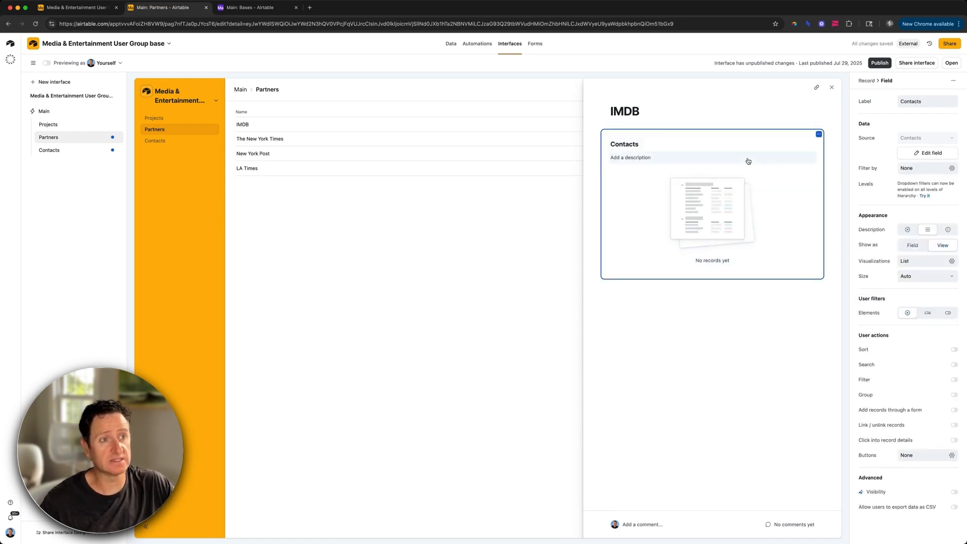
Step: Set the embedded Contacts list to show Name and Email, hiding First
{"action": "left_click", "coordinate": [740, 181]}
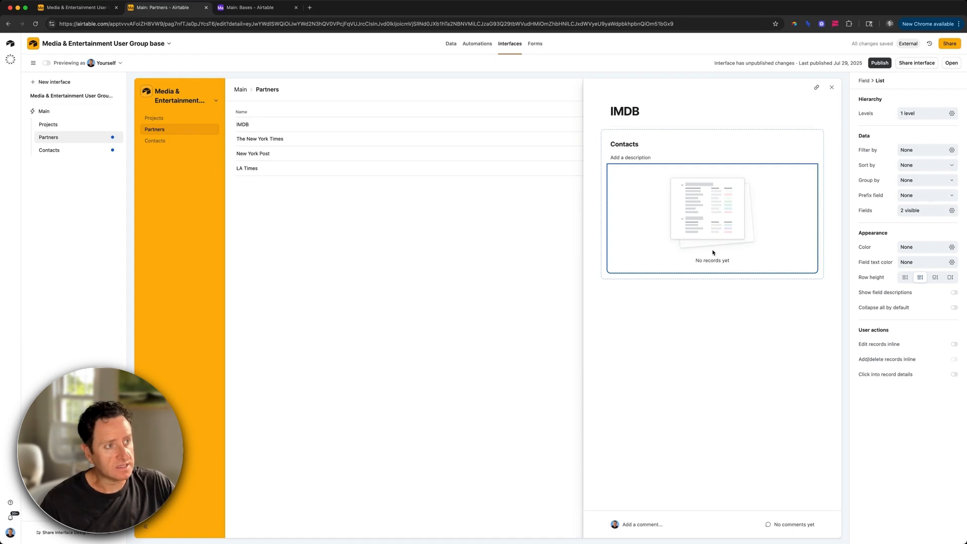
{"action": "left_click", "coordinate": [913, 210]}
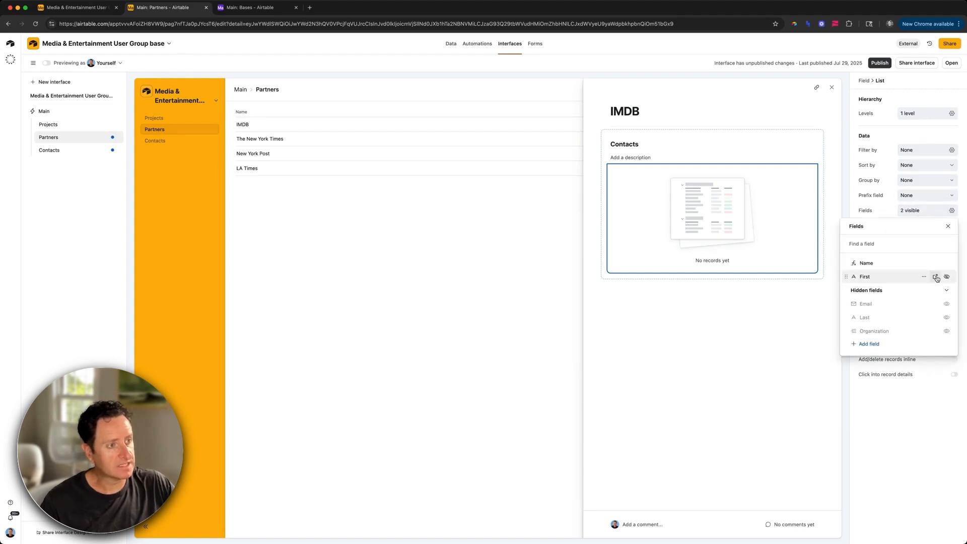
{"action": "left_click", "coordinate": [947, 305]}
{"action": "left_click", "coordinate": [947, 277]}
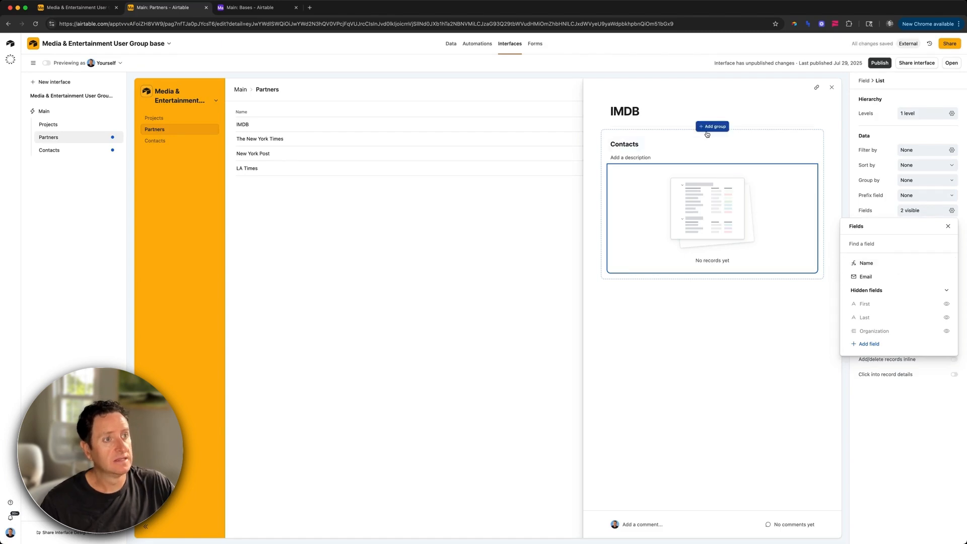
{"action": "left_click", "coordinate": [707, 135]}
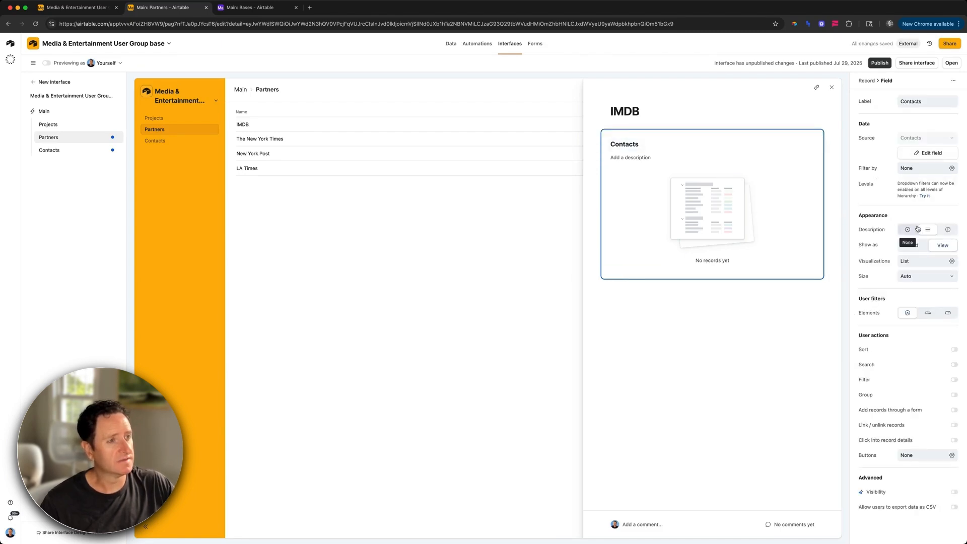
Step: Enable adding records through a form with a '+ Contact' button and create a new form layout
{"action": "left_click", "coordinate": [927, 410]}
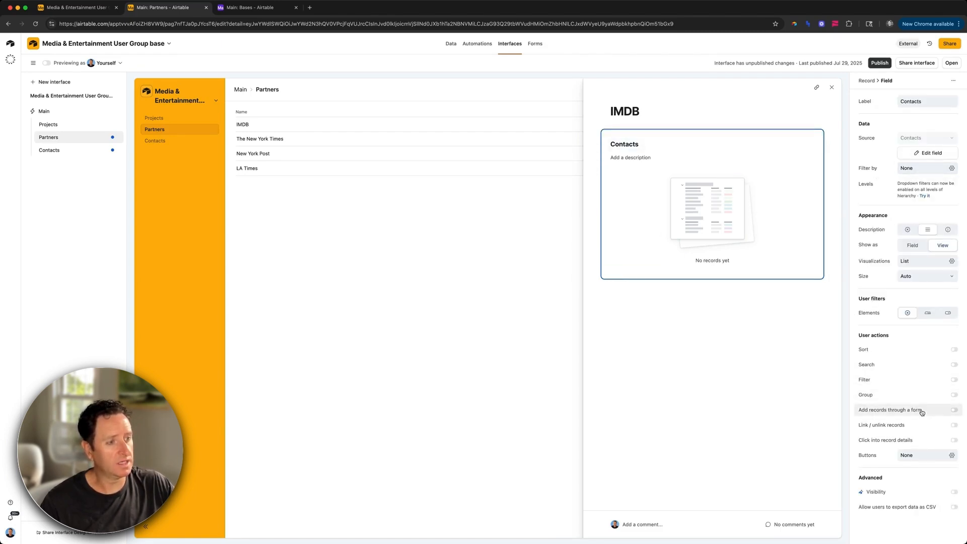
{"action": "left_click", "coordinate": [797, 144]}
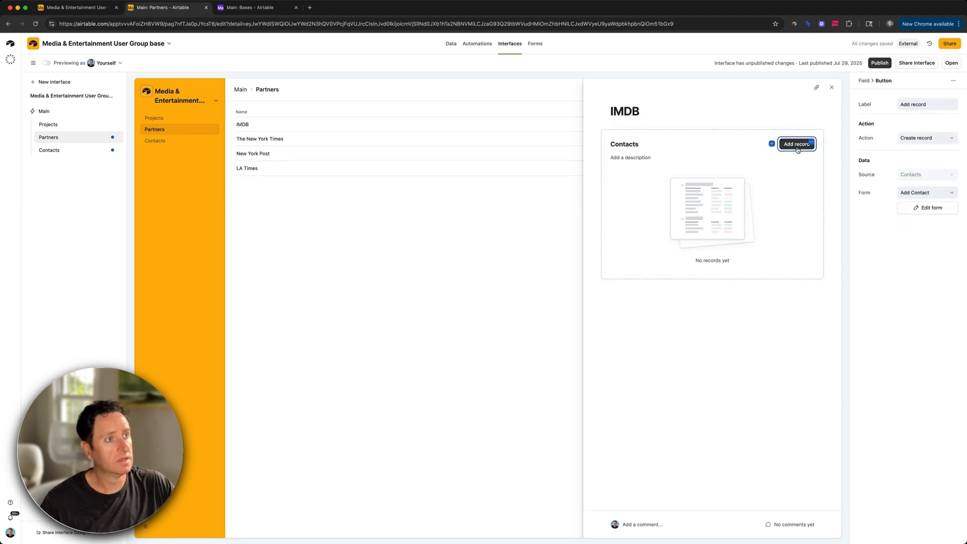
{"action": "left_click", "coordinate": [901, 105]}
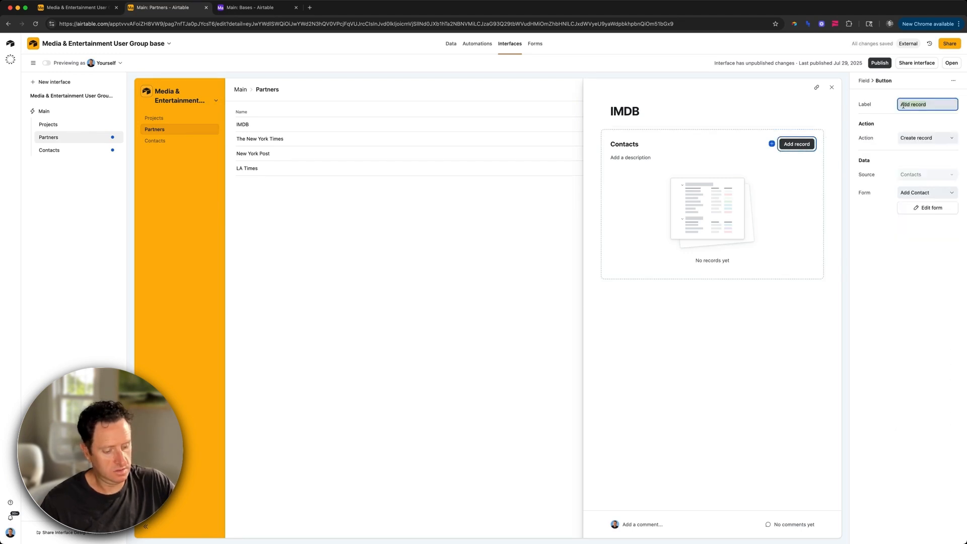
{"action": "key", "text": "BackSpace"}
{"action": "type", "text": "+ Contact"}
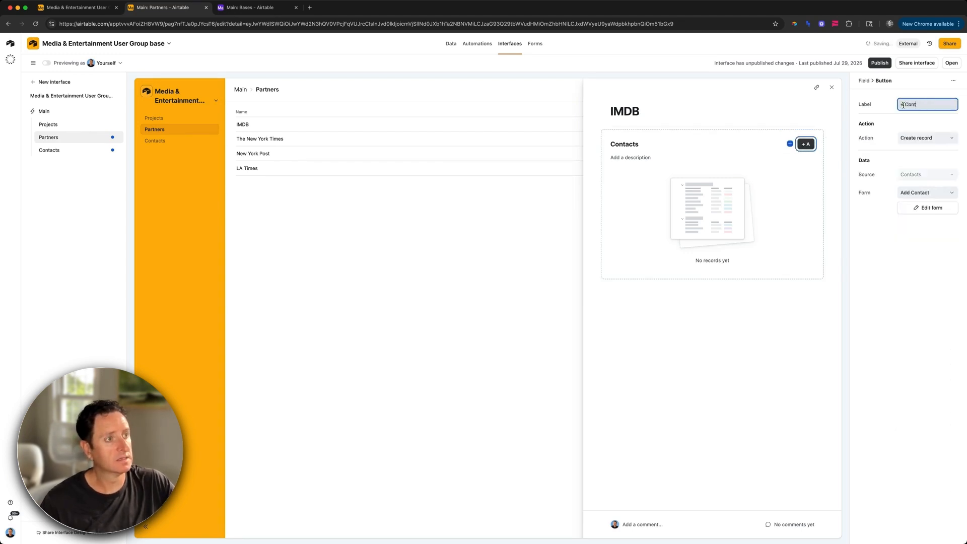
{"action": "left_click", "coordinate": [907, 191]}
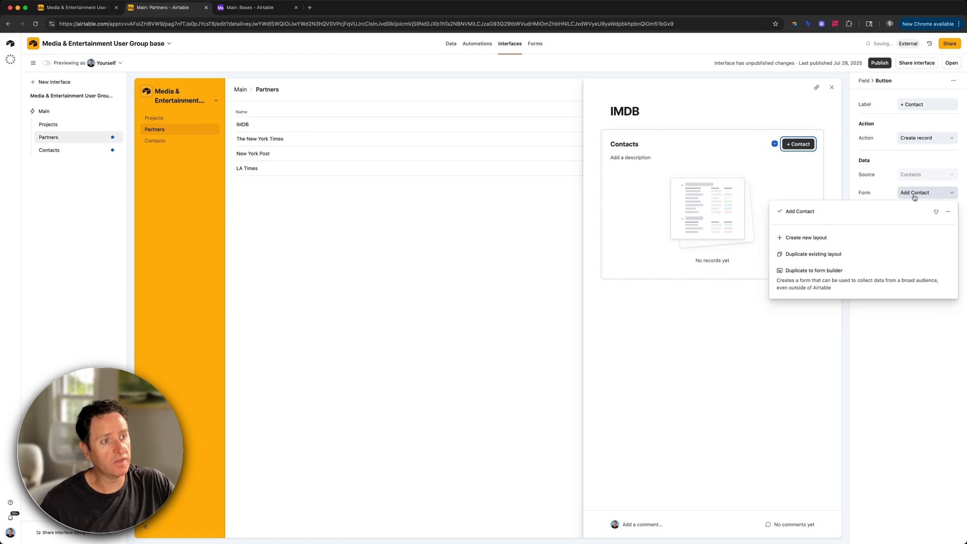
{"action": "left_click", "coordinate": [818, 238]}
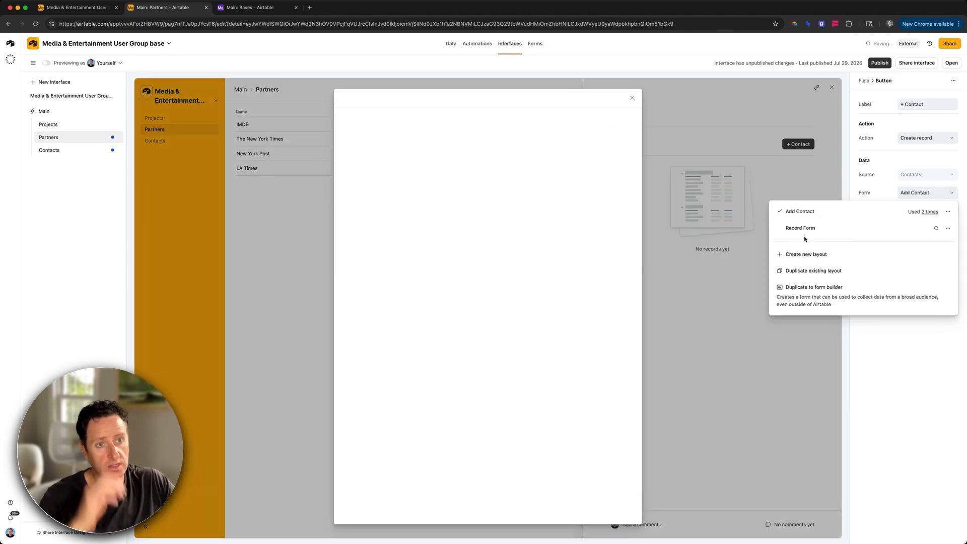
Step: Title the new form 'Add Contact'
{"action": "left_click", "coordinate": [416, 190]}
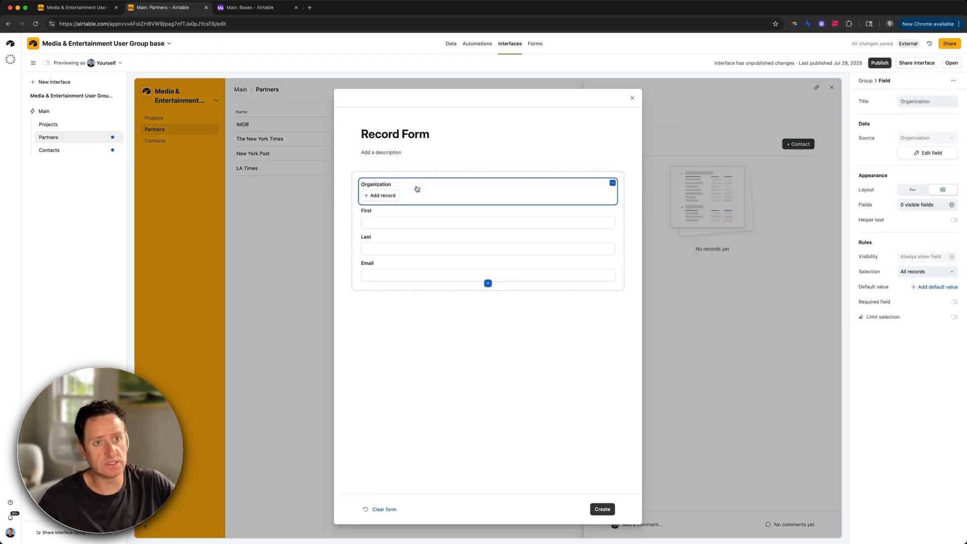
{"action": "left_click", "coordinate": [414, 134]}
{"action": "type", "text": "Add Contact from"}
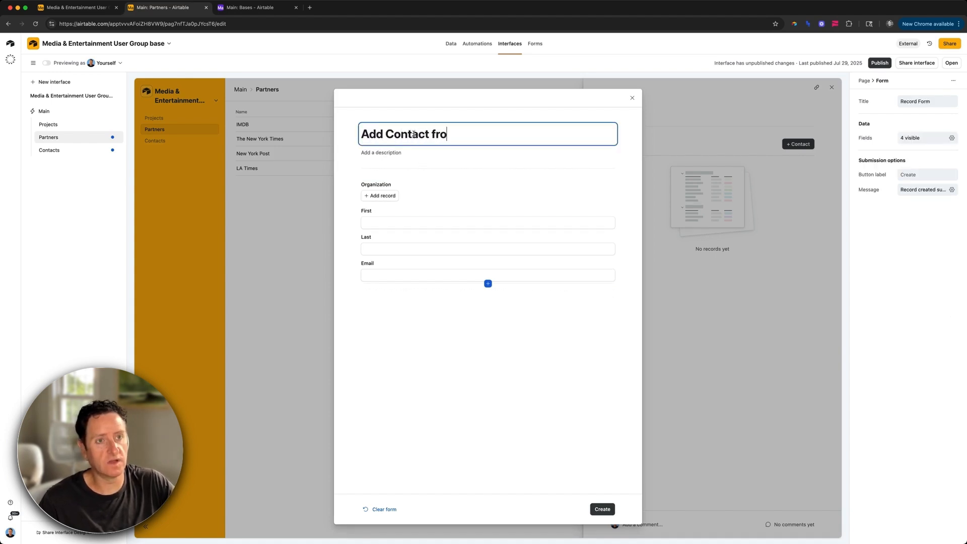
{"action": "key", "text": "BackSpace"}
{"action": "key", "text": "BackSpace"}
{"action": "key", "text": "BackSpace"}
{"action": "key", "text": "BackSpace"}
{"action": "key", "text": "BackSpace"}
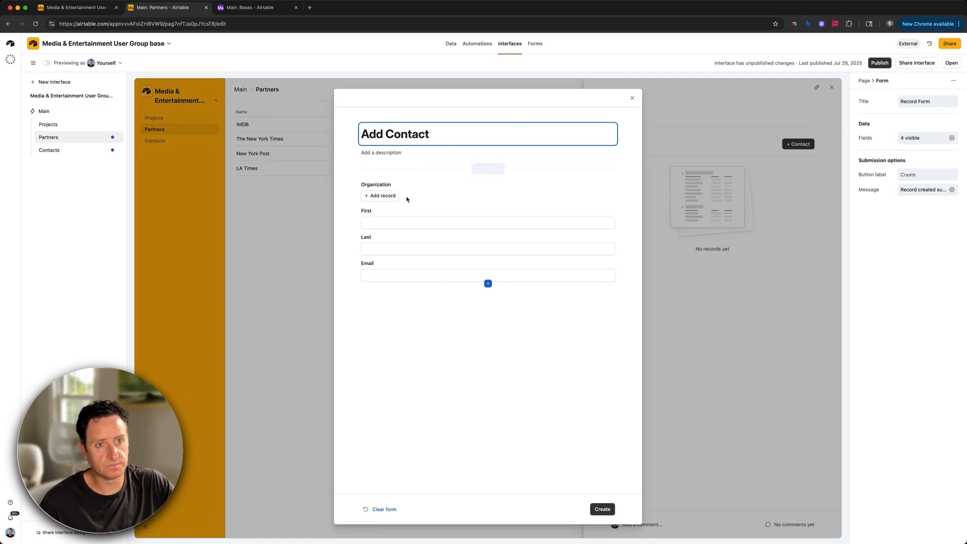
Step: Delete Organization from the form, make First and Last required, and close the editor
{"action": "left_click", "coordinate": [450, 196]}
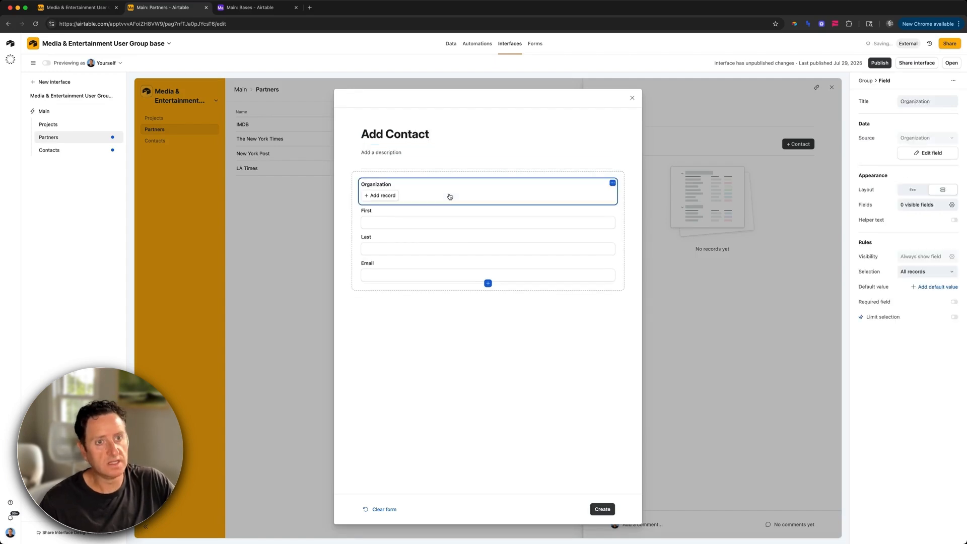
{"action": "key", "text": "BackSpace"}
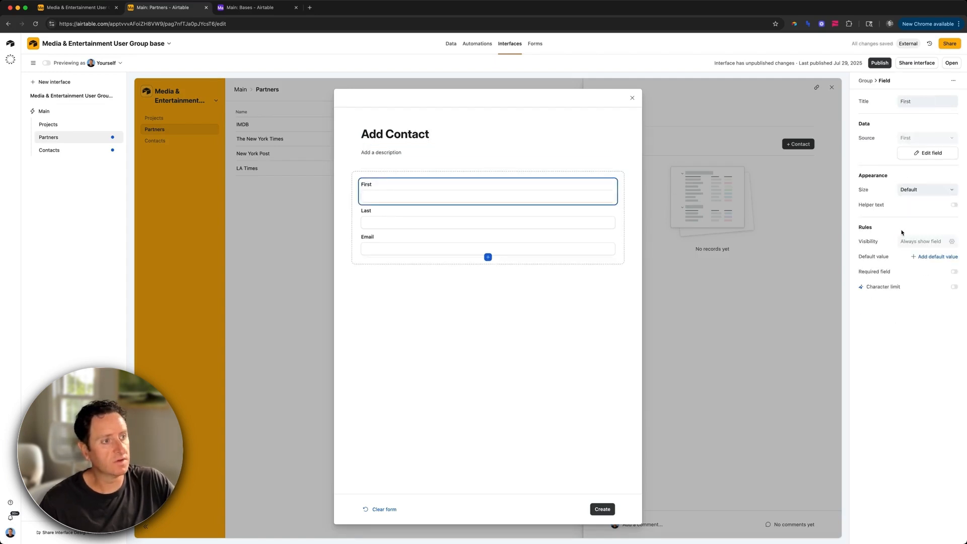
{"action": "left_click", "coordinate": [882, 274]}
{"action": "left_click", "coordinate": [496, 212]}
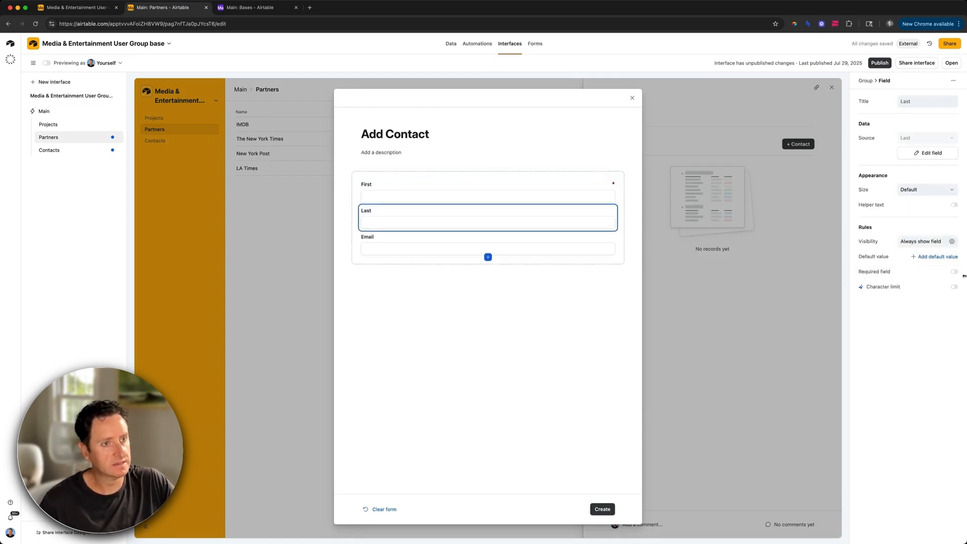
{"action": "left_click", "coordinate": [954, 272]}
{"action": "left_click", "coordinate": [487, 246]}
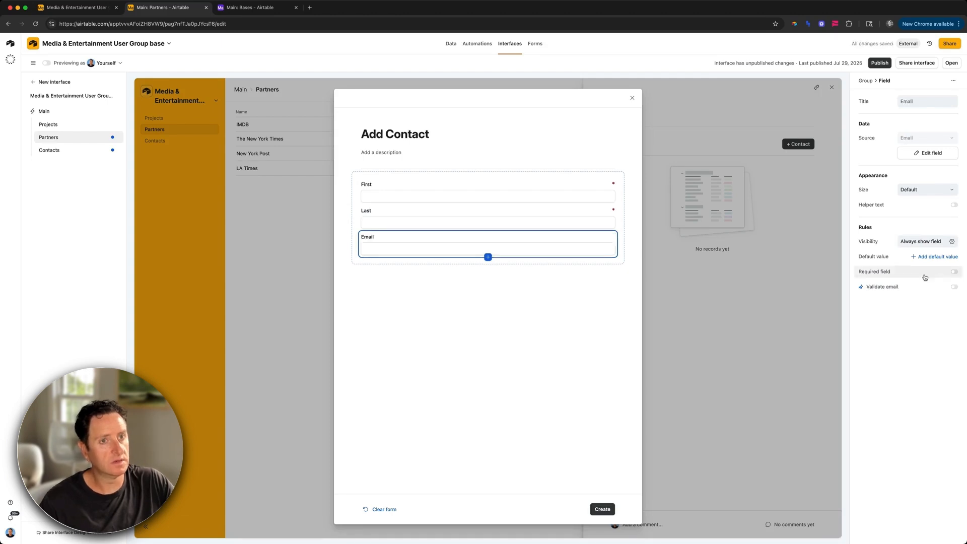
{"action": "left_click", "coordinate": [632, 98]}
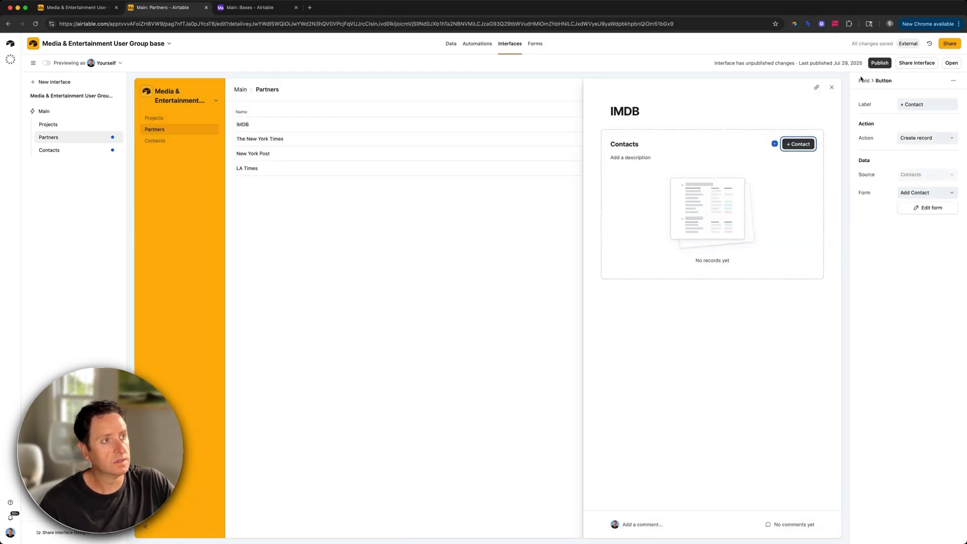
Step: Publish the interface, open The New York Times record, and return to editing pages
{"action": "left_click", "coordinate": [879, 63]}
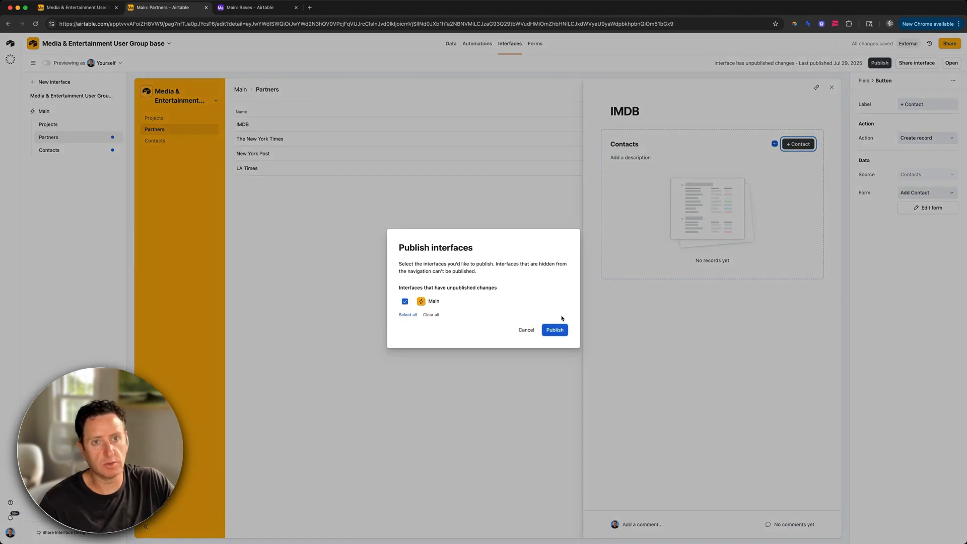
{"action": "left_click", "coordinate": [555, 331]}
{"action": "left_click", "coordinate": [176, 95]}
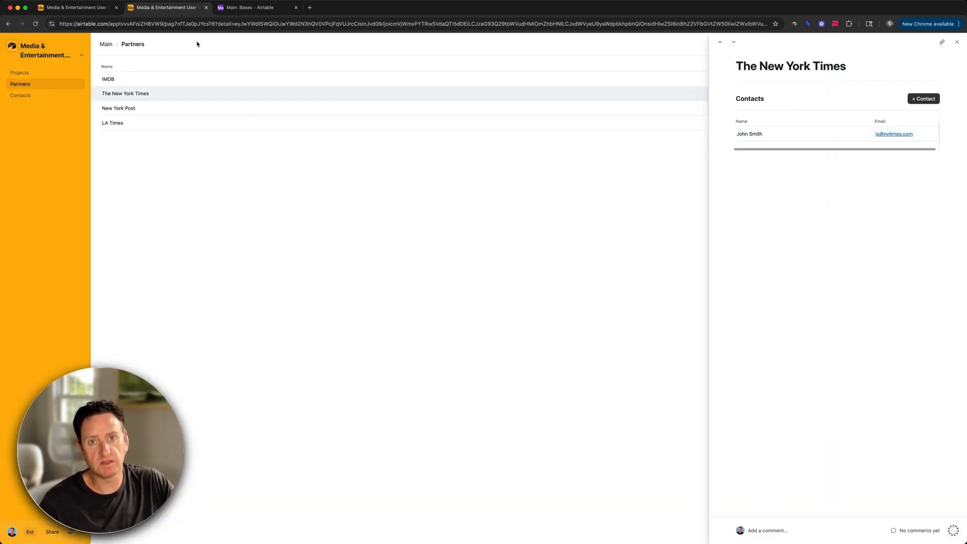
{"action": "left_click", "coordinate": [54, 56]}
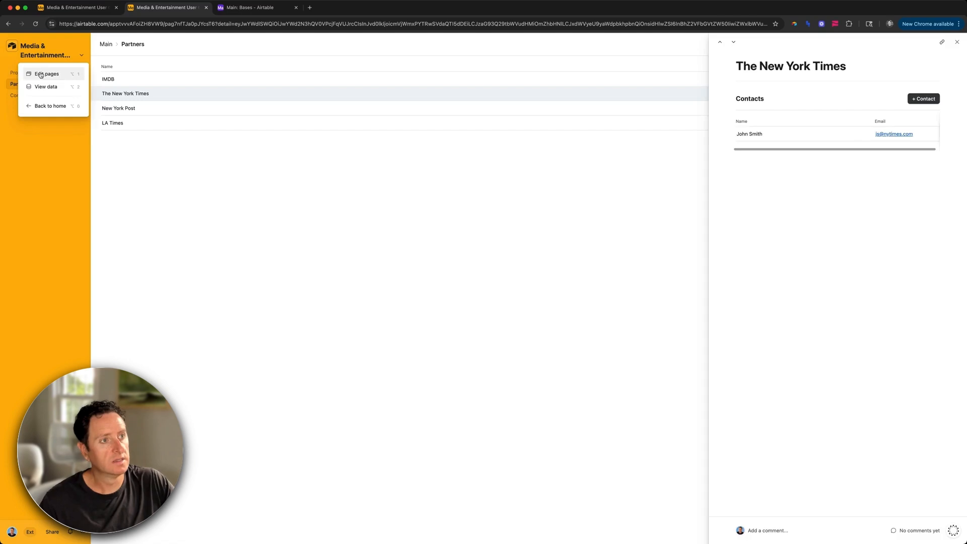
{"action": "left_click", "coordinate": [40, 73]}
Step: Narrow the Name and Email columns of the record's Contacts list and publish again
{"action": "left_click", "coordinate": [741, 178]}
{"action": "left_click_drag", "start_coordinate": [741, 178], "coordinate": [679, 180]}
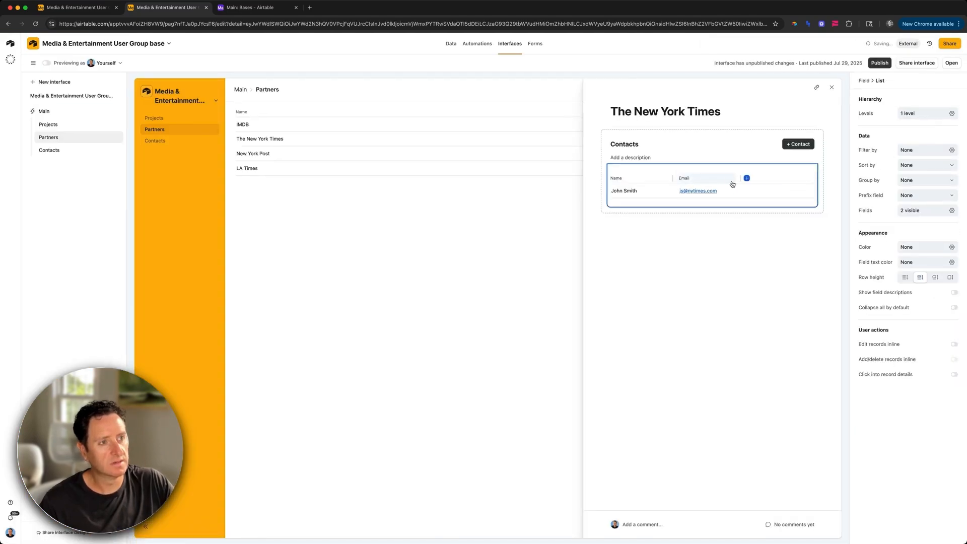
{"action": "left_click_drag", "start_coordinate": [741, 178], "coordinate": [736, 178]}
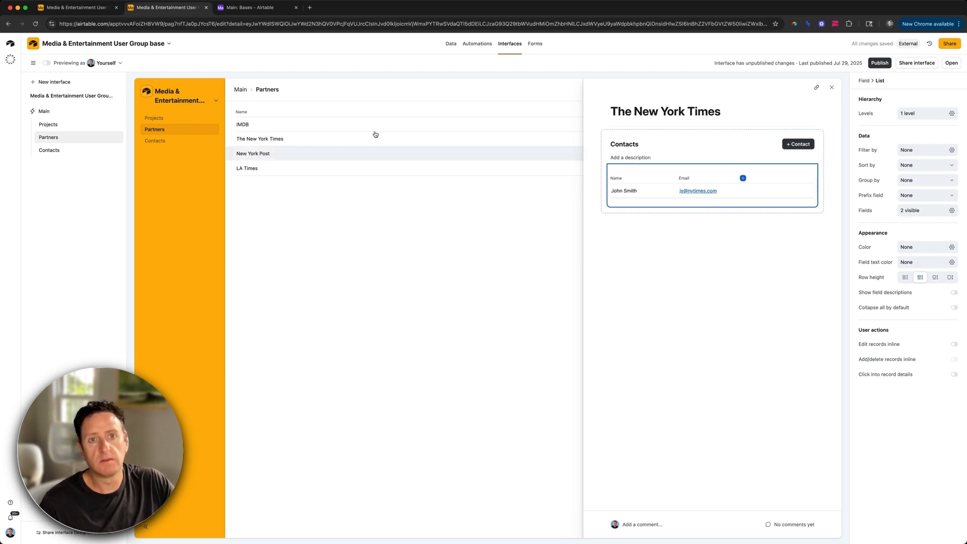
{"action": "left_click", "coordinate": [880, 63]}
{"action": "left_click", "coordinate": [549, 328]}
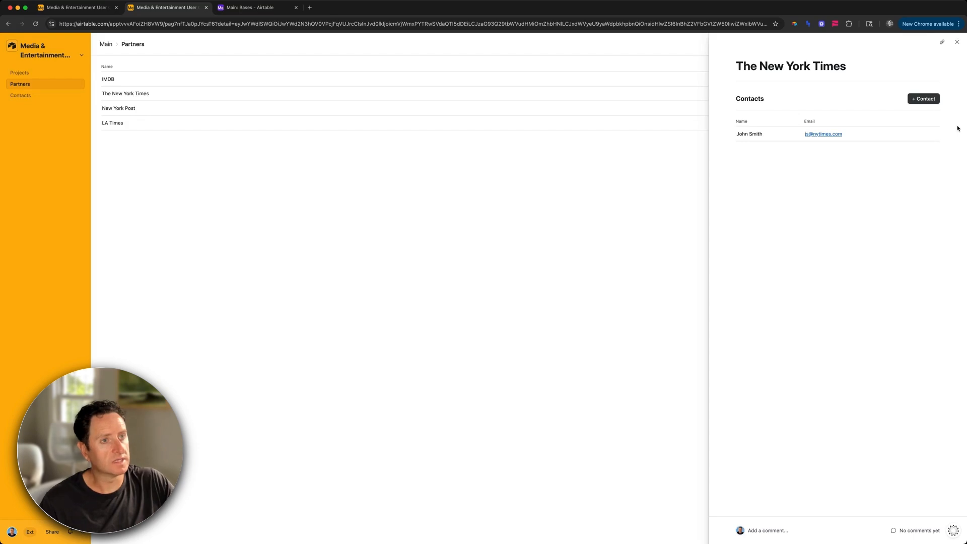
Step: Add a contact to The New York Times with first name, last name and nytimes.com e-mail
{"action": "left_click", "coordinate": [923, 99]}
{"action": "left_click", "coordinate": [446, 136]}
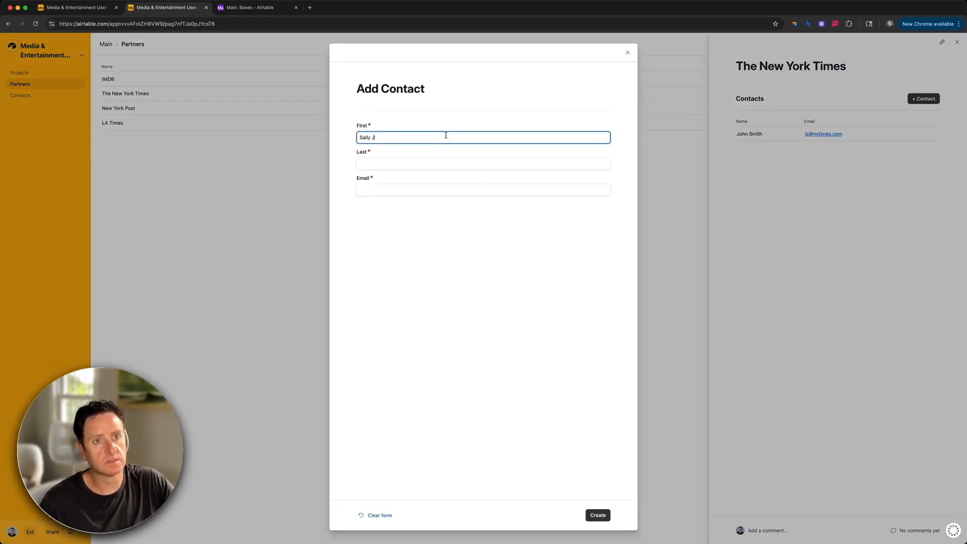
{"action": "key", "text": "Tab"}
{"action": "type", "text": "Jones"}
{"action": "key", "text": "shift+Tab"}
{"action": "key", "text": "Right"}
{"action": "type", "text": "y"}
{"action": "key", "text": "Tab"}
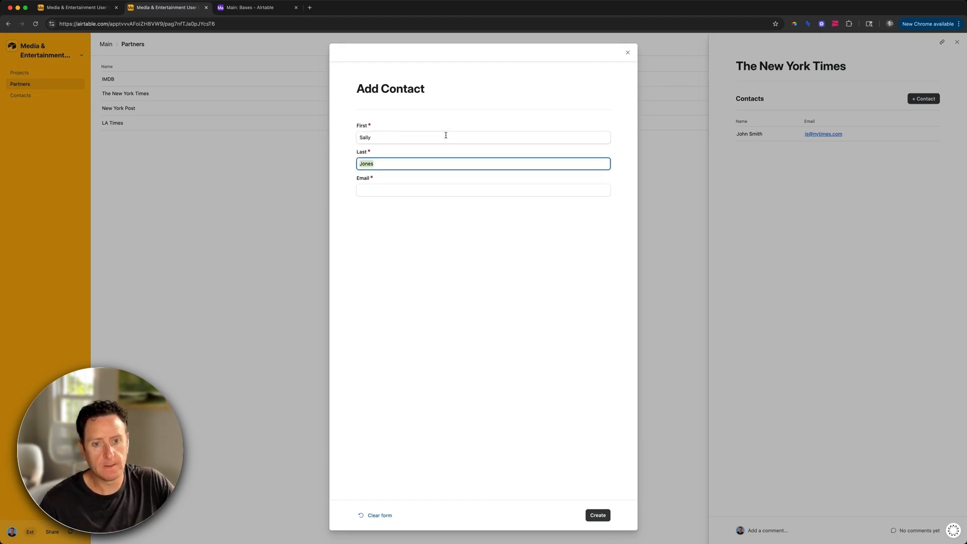
{"action": "key", "text": "Tab"}
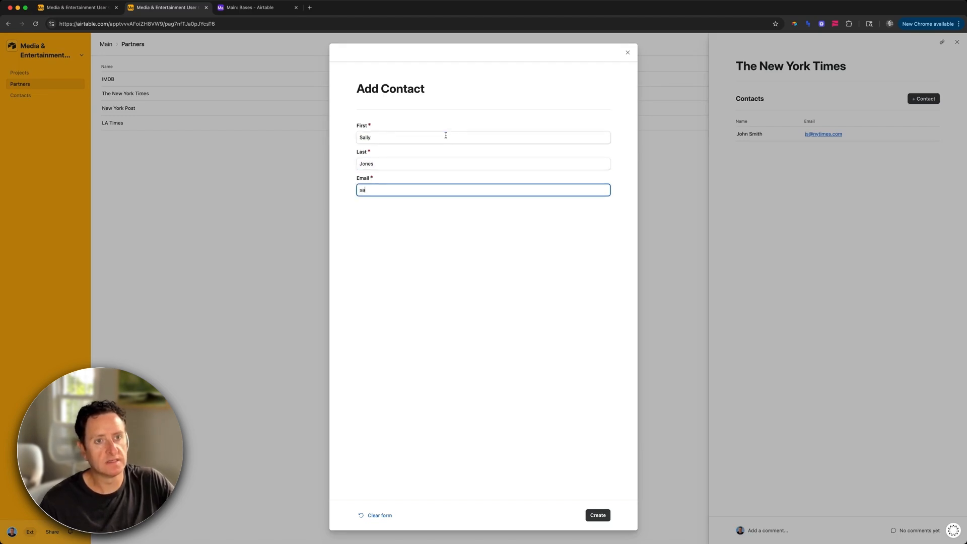
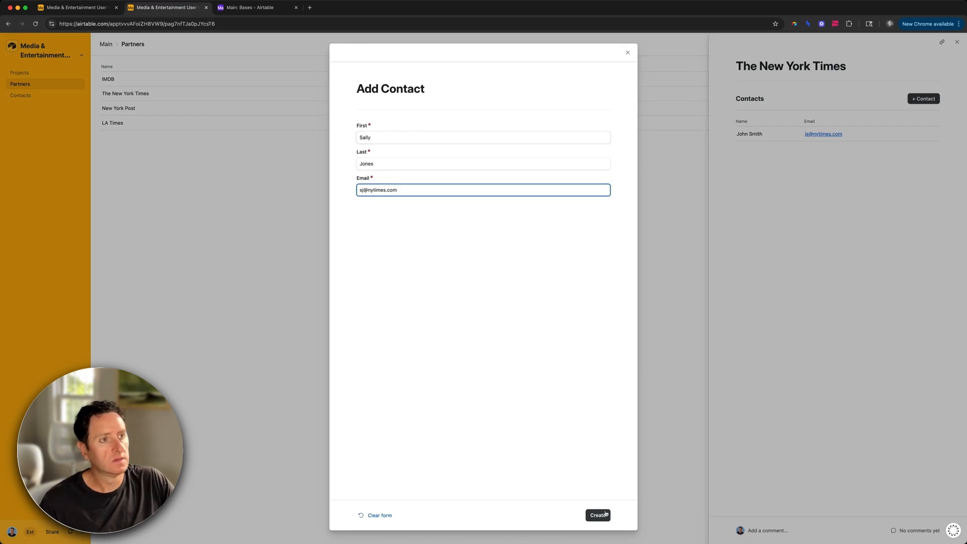
{"action": "left_click", "coordinate": [605, 514]}
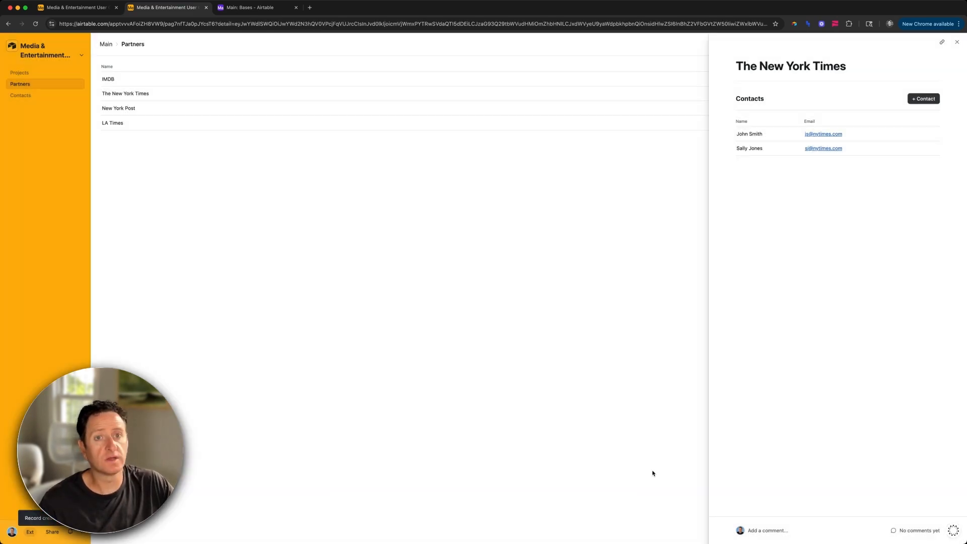
Step: Add a contact with name and imdb.com e-mail to IMDB, then open the Contacts page
{"action": "left_click", "coordinate": [268, 80]}
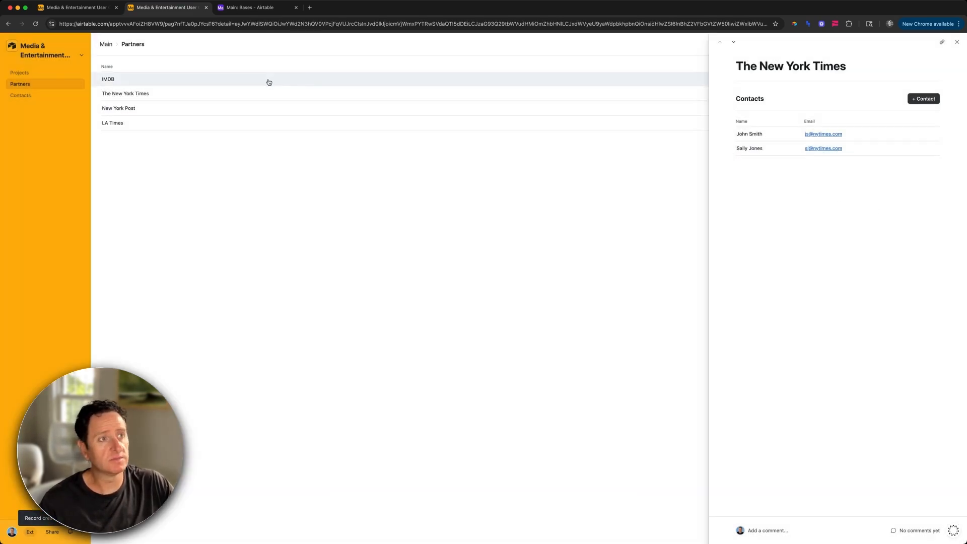
{"action": "left_click", "coordinate": [932, 99]}
{"action": "left_click", "coordinate": [380, 137]}
{"action": "key", "text": "Tab"}
{"action": "key", "text": "Tab"}
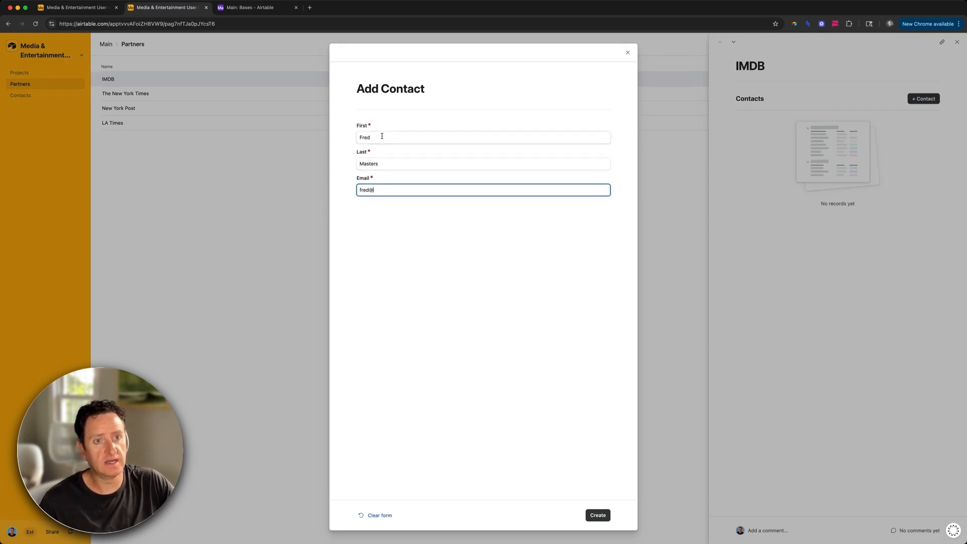
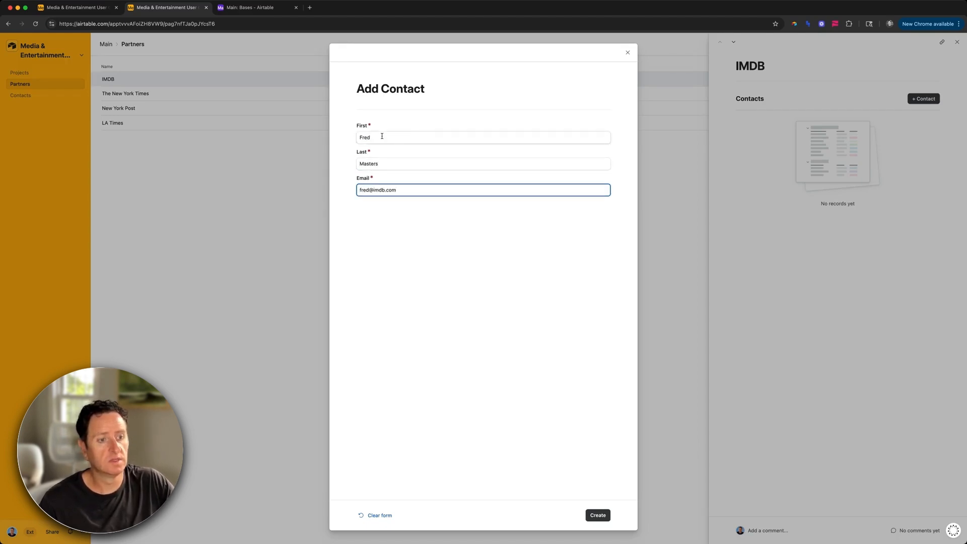
{"action": "left_click", "coordinate": [597, 514]}
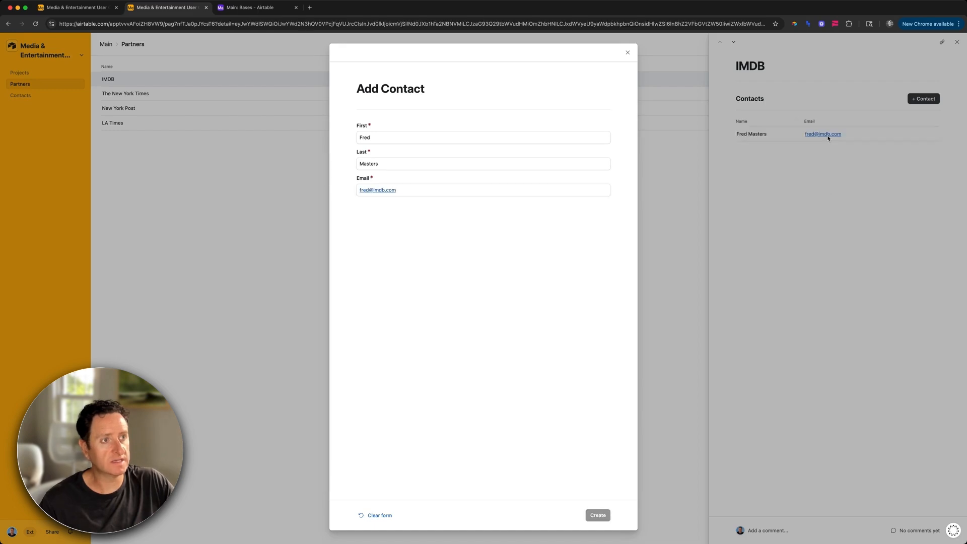
{"action": "left_click", "coordinate": [20, 96]}
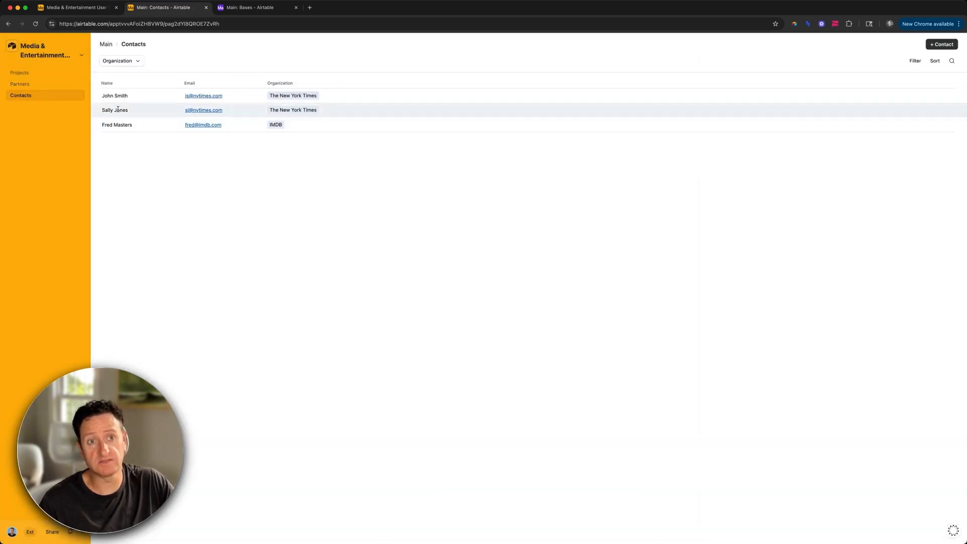
{"action": "left_click", "coordinate": [136, 61]}
{"action": "left_click", "coordinate": [134, 104]}
{"action": "left_click", "coordinate": [205, 205]}
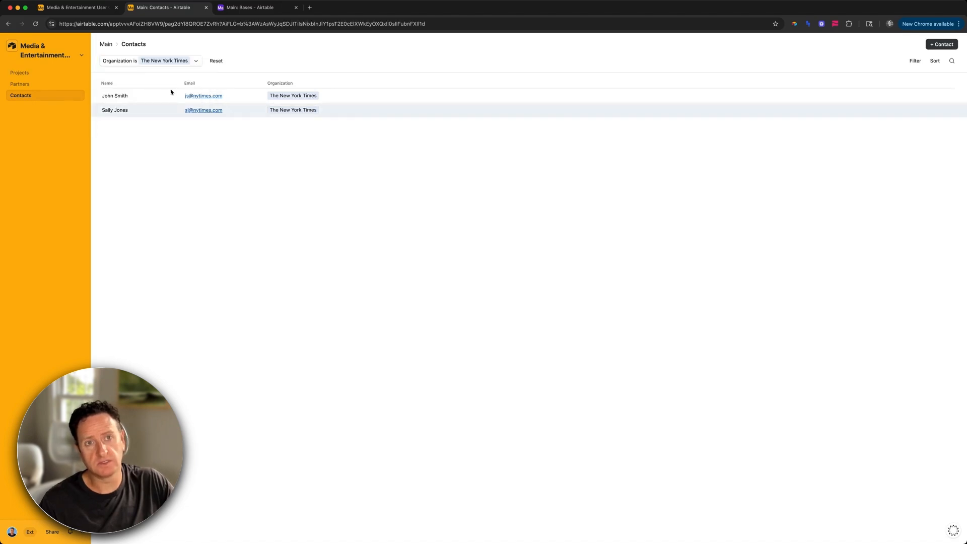
{"action": "left_click", "coordinate": [211, 61]}
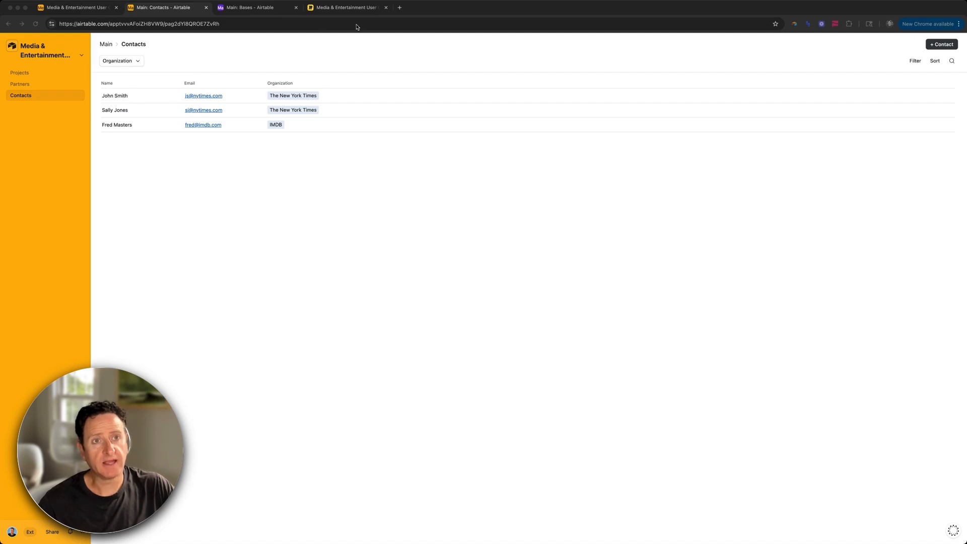
Step: View the Miro diagram of Organizations, Messages and Contacts, then switch back to Airtable's contacts
{"action": "left_click", "coordinate": [337, 8]}
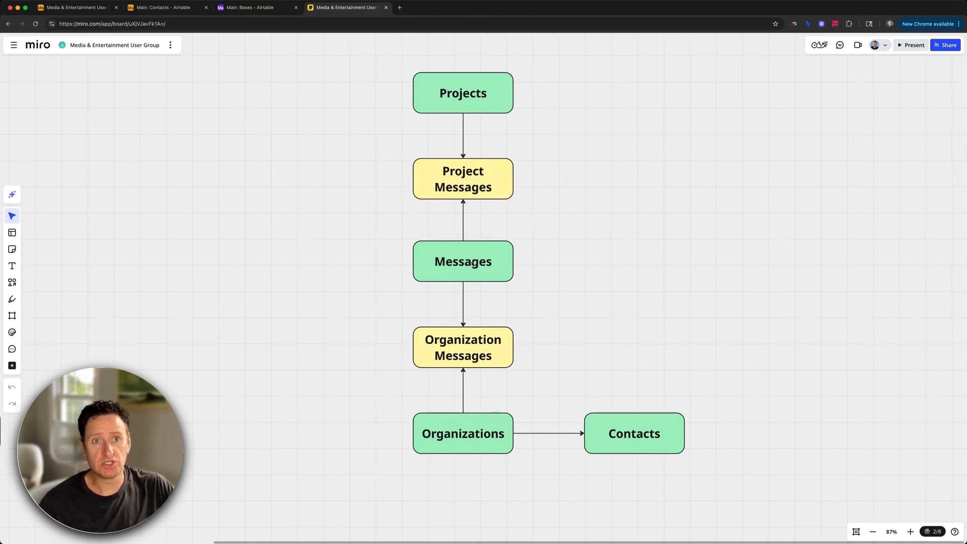
{"action": "key", "text": "super+2"}
{"action": "key", "text": "super+1"}
{"action": "key", "text": "super+2"}
Step: Start a new interface page connected to the Messages table
{"action": "left_click", "coordinate": [49, 51]}
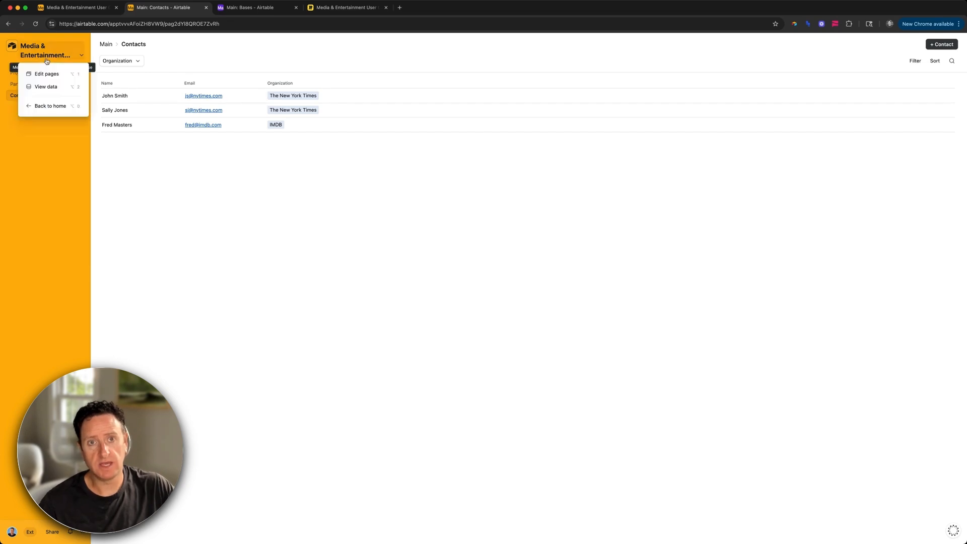
{"action": "left_click", "coordinate": [51, 76]}
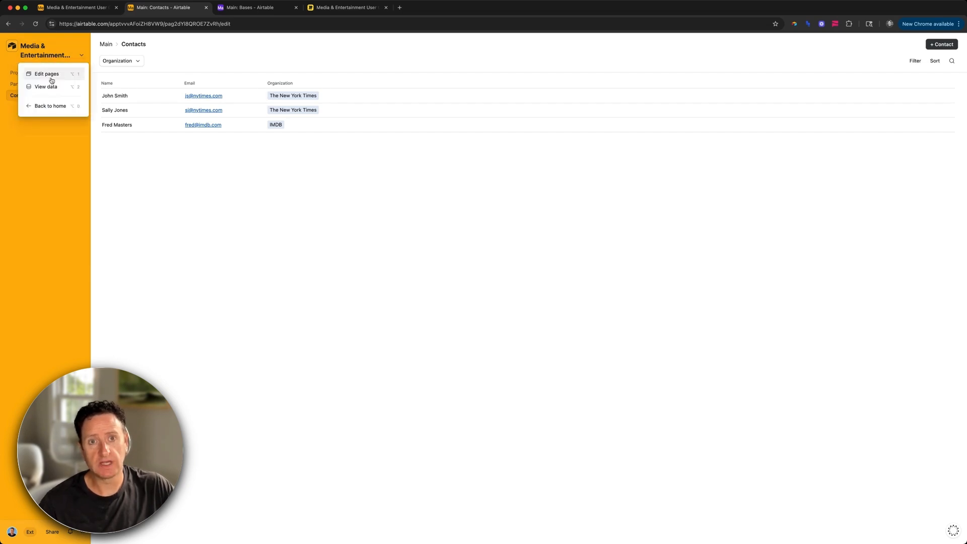
{"action": "left_click", "coordinate": [104, 111]}
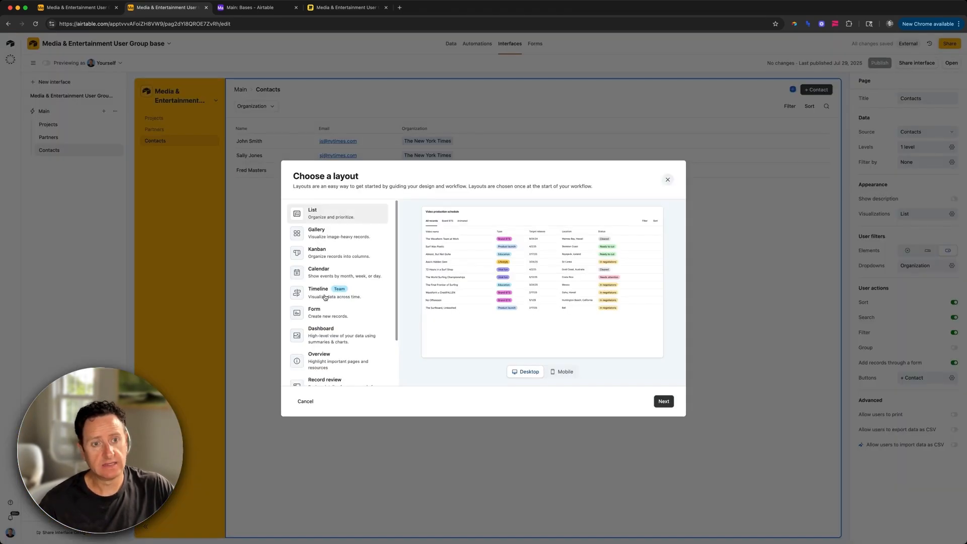
{"action": "scroll", "coordinate": [346, 349], "scroll_direction": "down", "scroll_amount": 2}
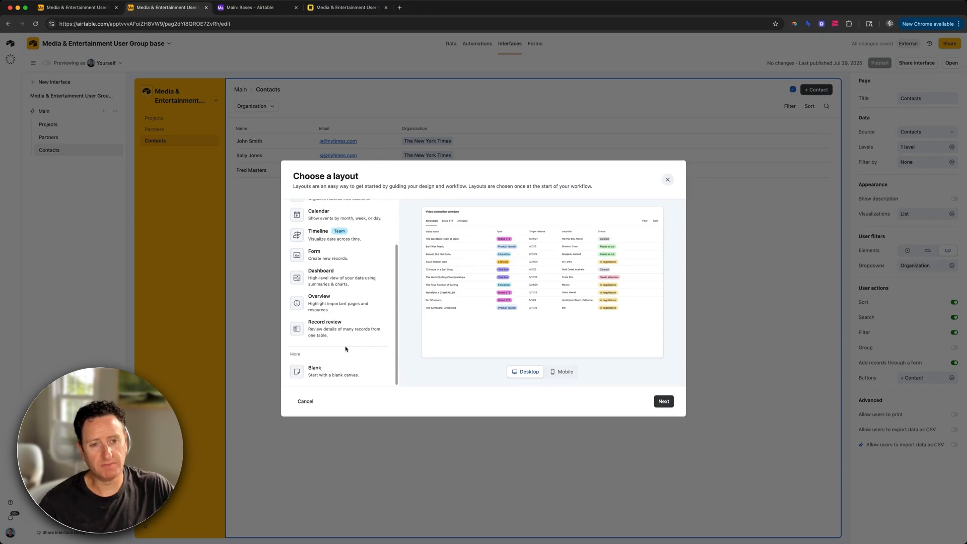
{"action": "left_click", "coordinate": [340, 334]}
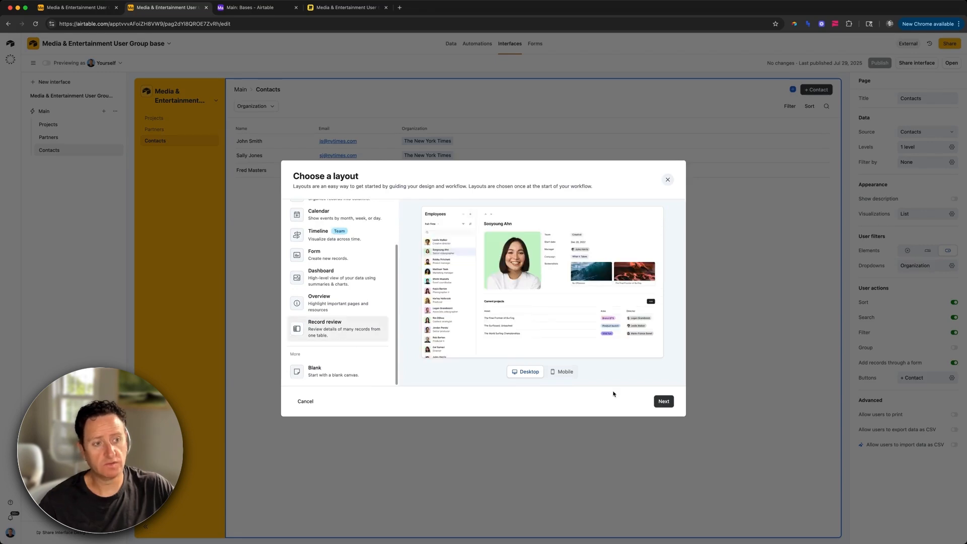
{"action": "left_click", "coordinate": [658, 401]}
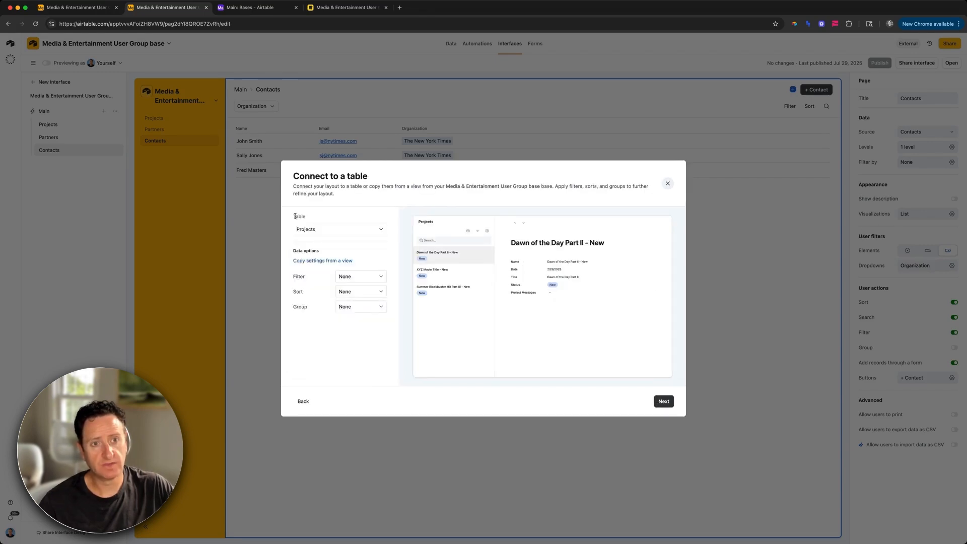
{"action": "left_click", "coordinate": [320, 230]}
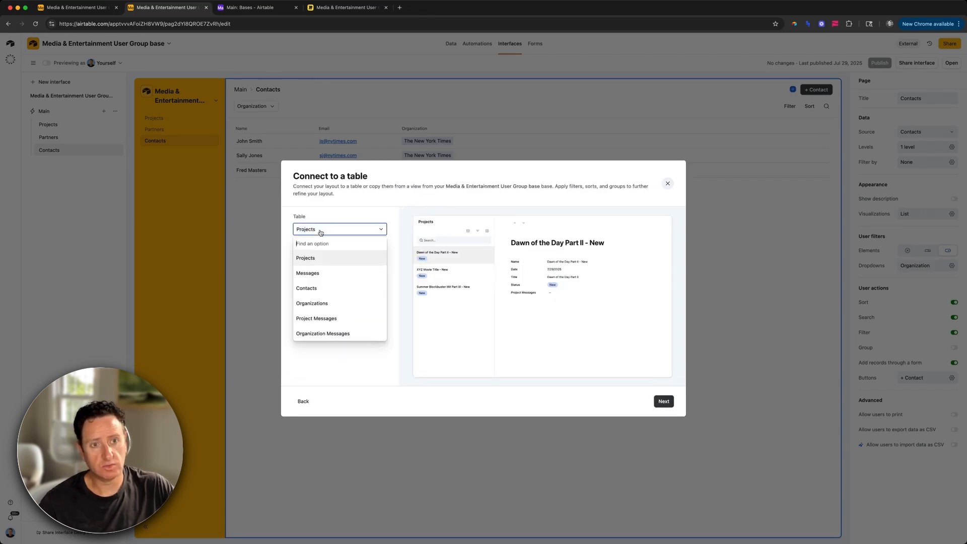
{"action": "left_click", "coordinate": [322, 273]}
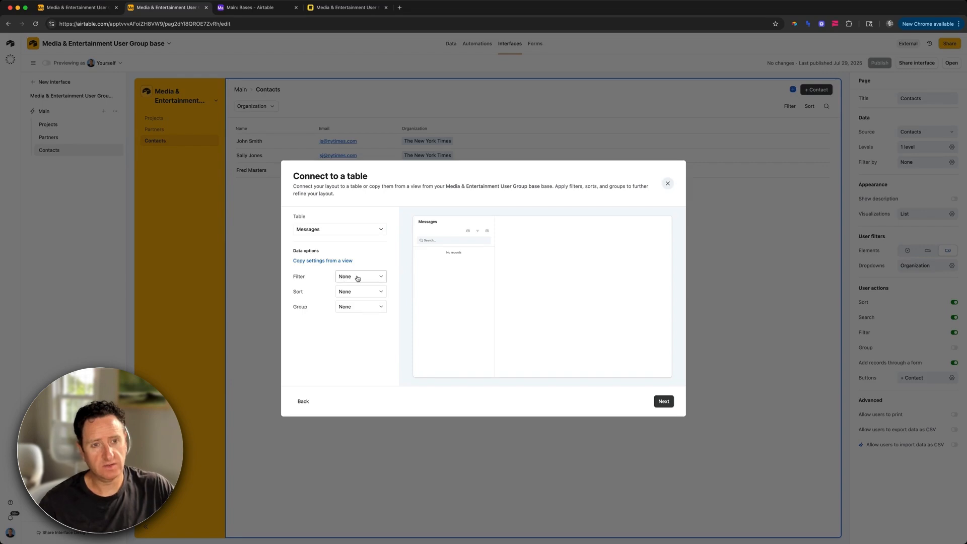
Step: Keep no sort, hide Name, Body, Subject and both linked message fields, and name the page Messages
{"action": "left_click", "coordinate": [358, 294]}
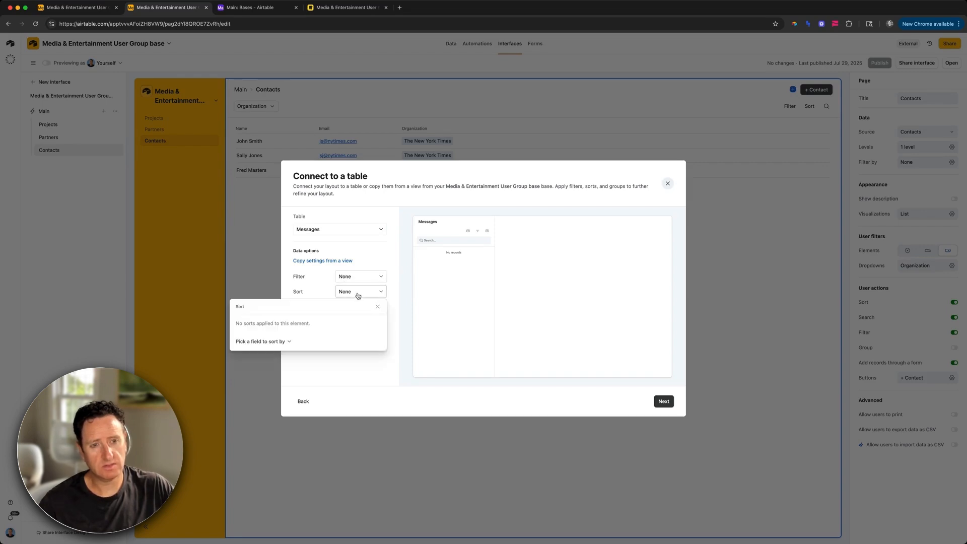
{"action": "left_click", "coordinate": [521, 373]}
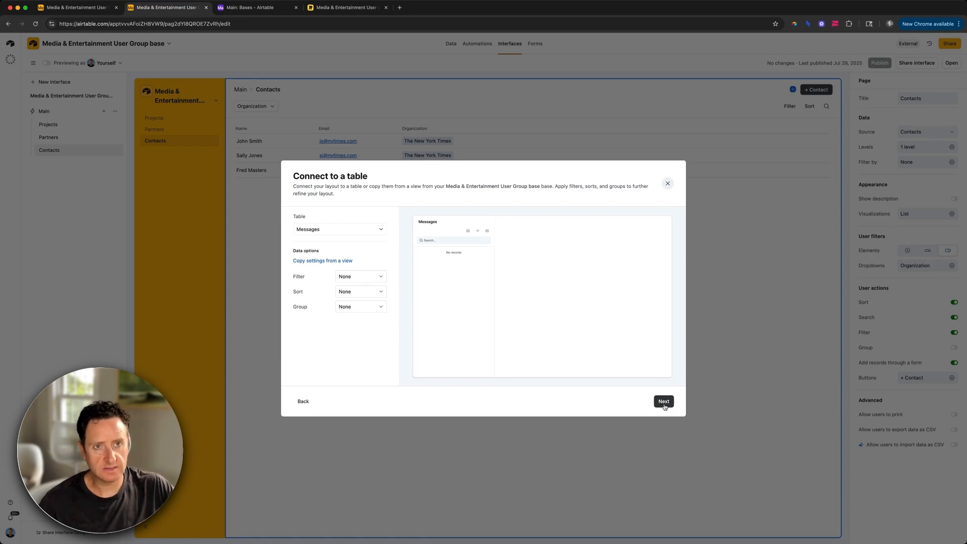
{"action": "left_click", "coordinate": [664, 401]}
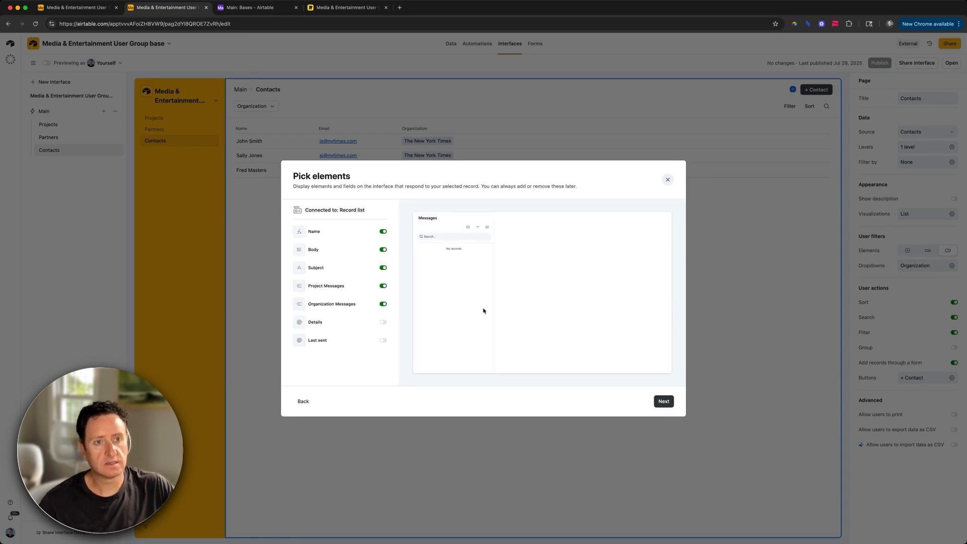
{"action": "left_click", "coordinate": [379, 231]}
{"action": "left_click", "coordinate": [375, 250]}
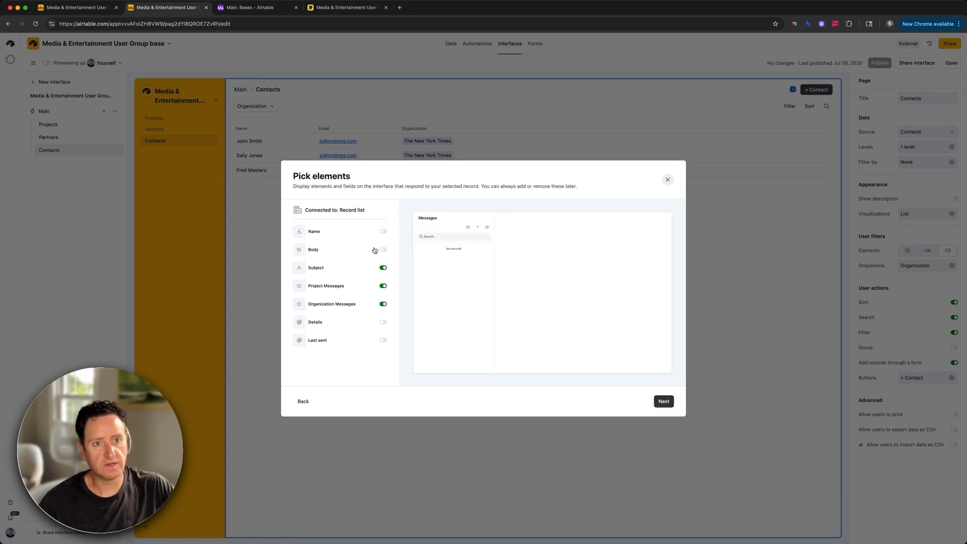
{"action": "left_click", "coordinate": [373, 284]}
{"action": "left_click", "coordinate": [371, 274]}
{"action": "left_click", "coordinate": [371, 305]}
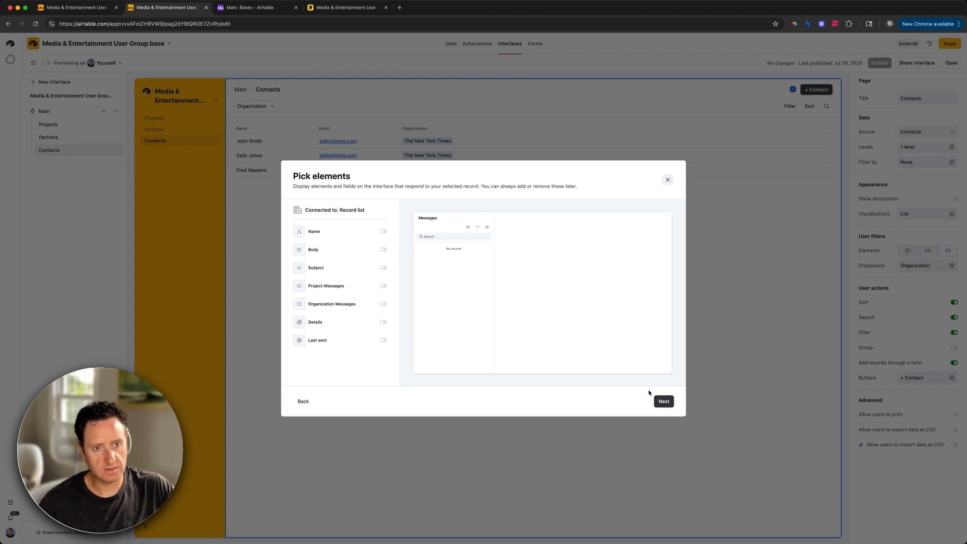
{"action": "left_click", "coordinate": [661, 401]}
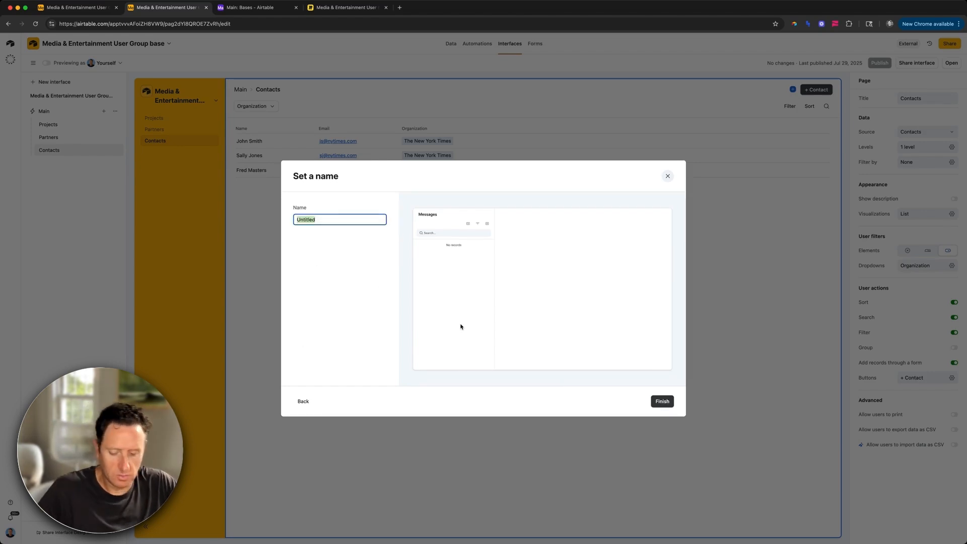
{"action": "type", "text": "Messages"}
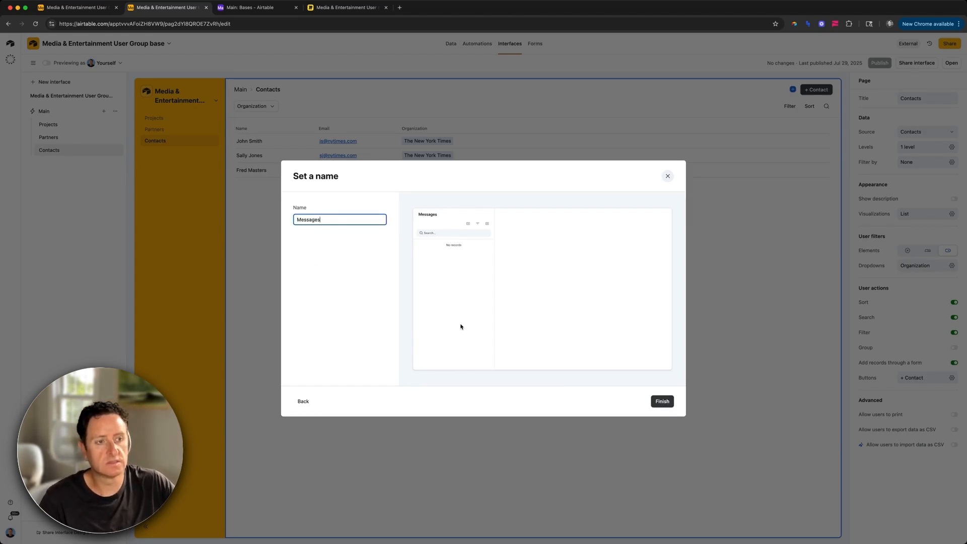
{"action": "left_click", "coordinate": [662, 401]}
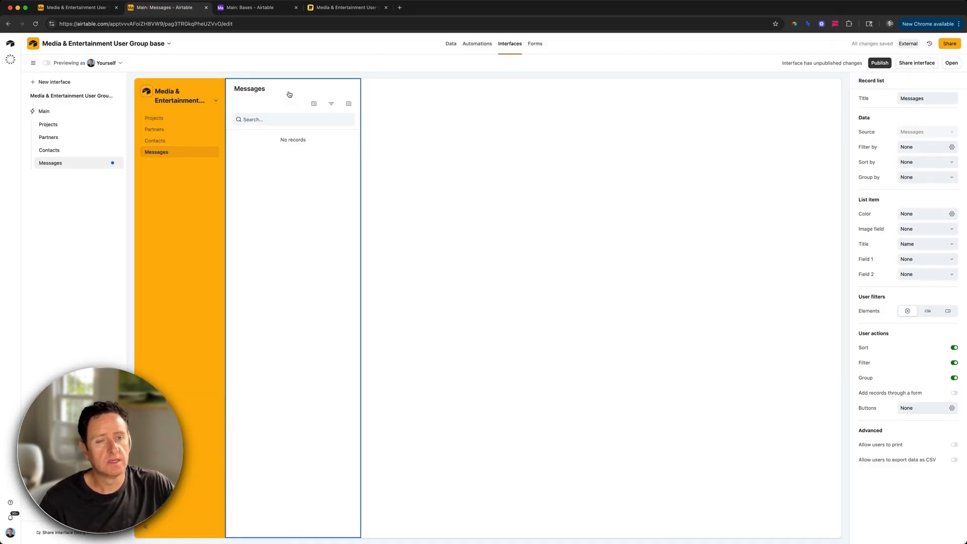
Step: Disable user sorting, filtering and grouping on the Messages list and enable adding records through a form
{"action": "left_click", "coordinate": [954, 349]}
{"action": "left_click", "coordinate": [954, 363]}
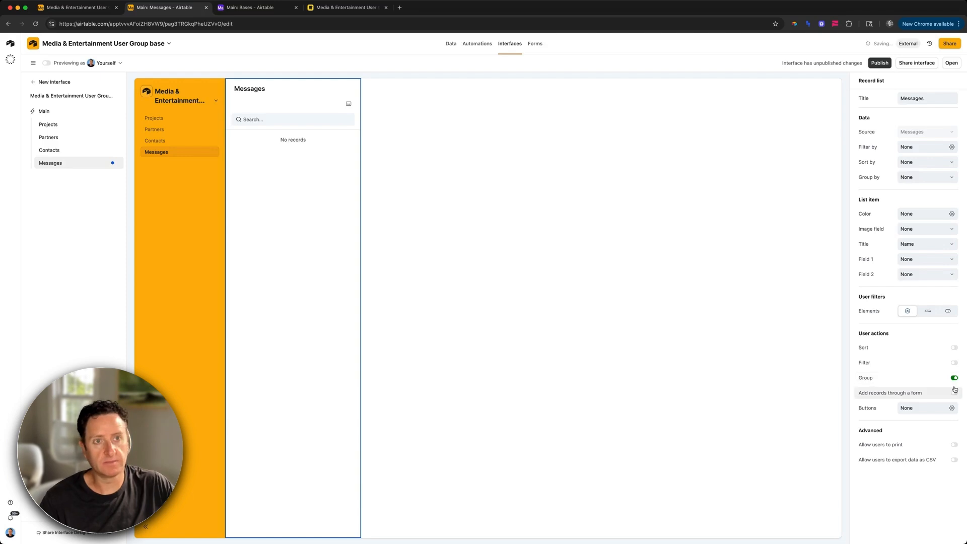
{"action": "left_click", "coordinate": [955, 378]}
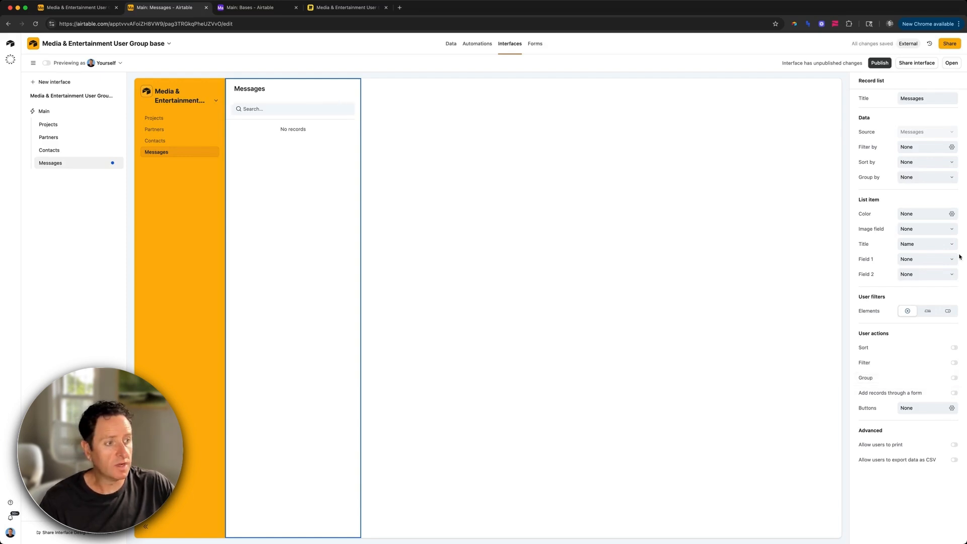
{"action": "left_click", "coordinate": [954, 393]}
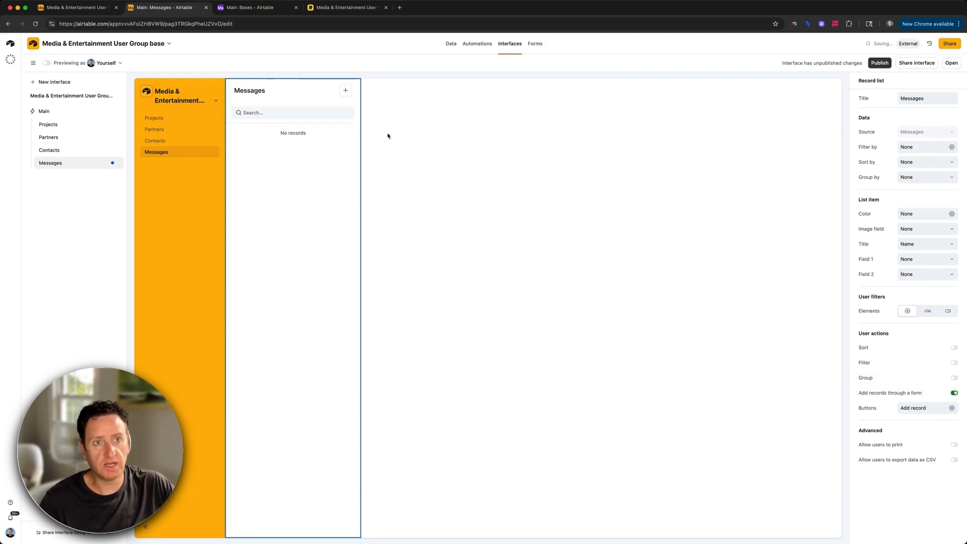
Step: Open the add-record form for editing and title it 'Add Message'
{"action": "left_click", "coordinate": [345, 91]}
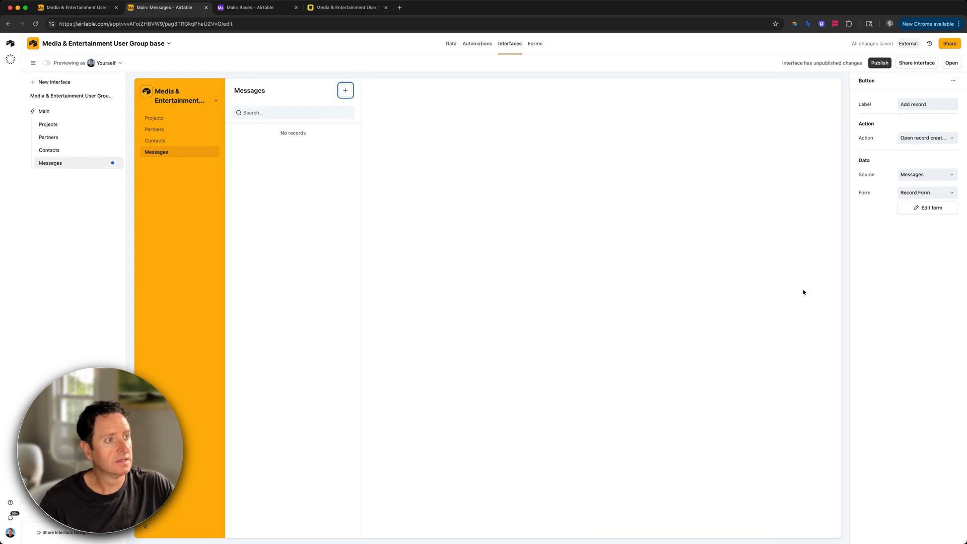
{"action": "left_click", "coordinate": [928, 207]}
{"action": "left_click", "coordinate": [380, 133]}
{"action": "type", "text": "Add Message"}
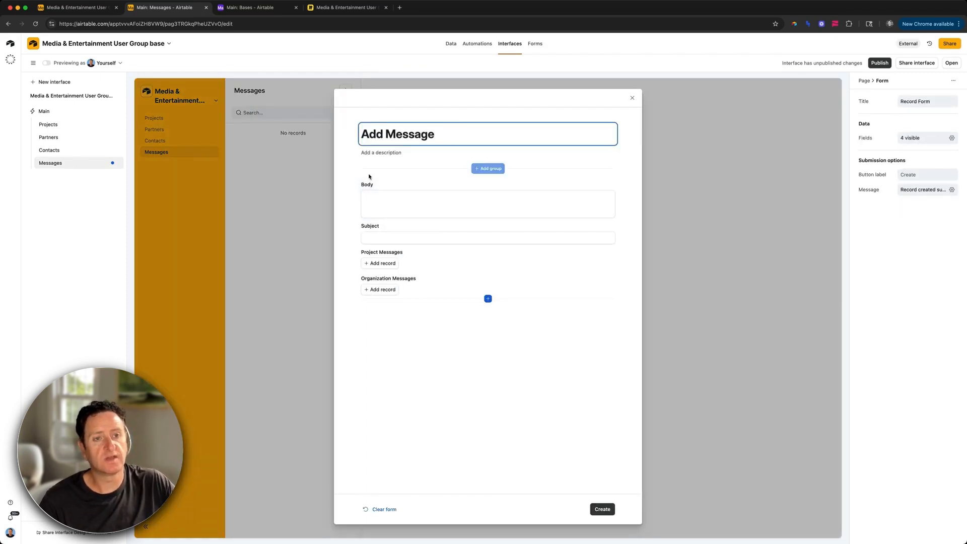
Step: Move Subject above Body and remove Project Messages and Organization Messages from the form
{"action": "left_click_drag", "start_coordinate": [395, 229], "coordinate": [398, 187]}
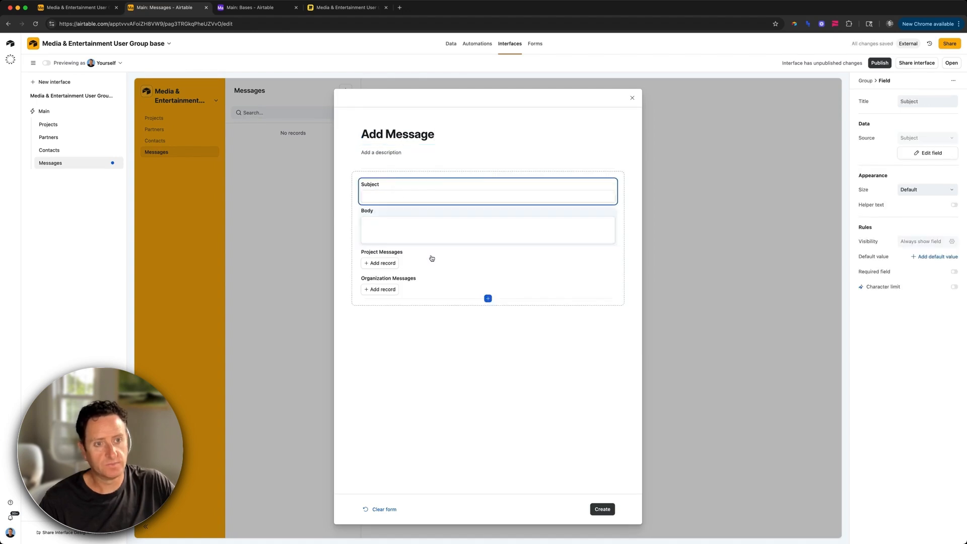
{"action": "left_click", "coordinate": [431, 260]}
{"action": "key", "text": "BackSpace"}
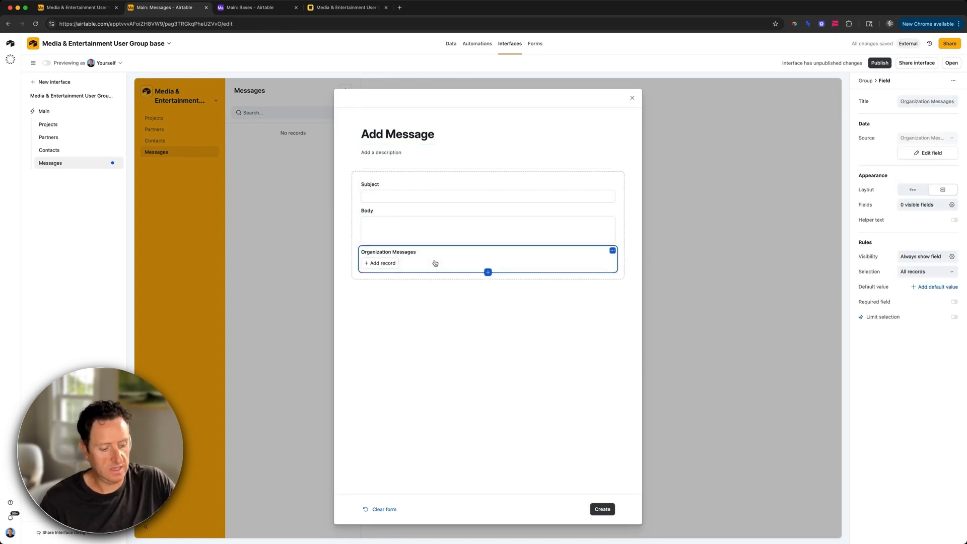
{"action": "key", "text": "BackSpace"}
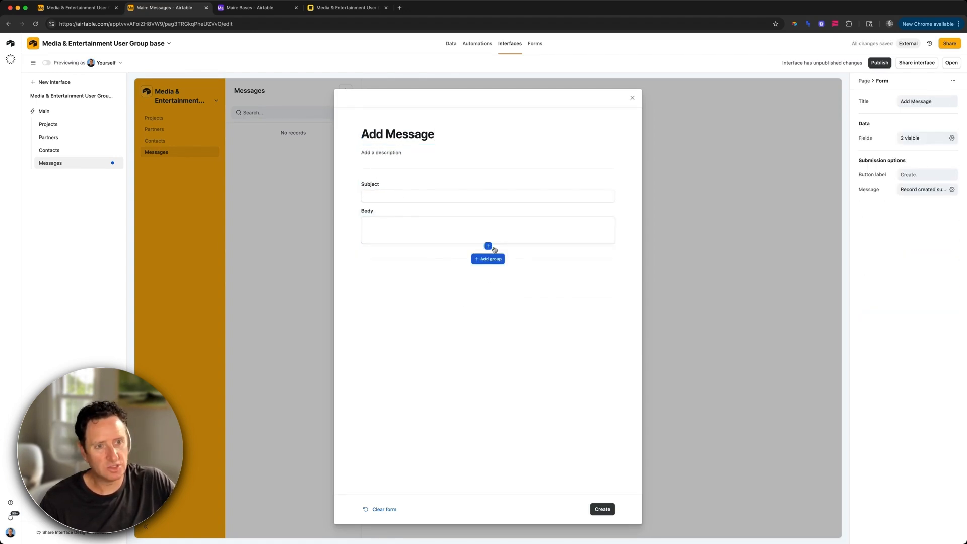
Step: Add a new Date field at the top of the form, defaulting to the current date
{"action": "left_click", "coordinate": [488, 246]}
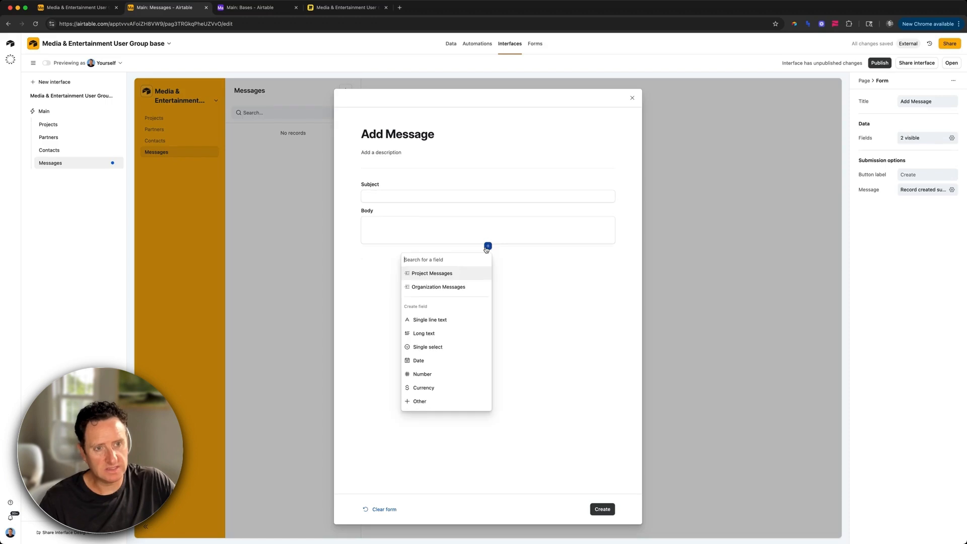
{"action": "left_click", "coordinate": [452, 359]}
{"action": "type", "text": "Date"}
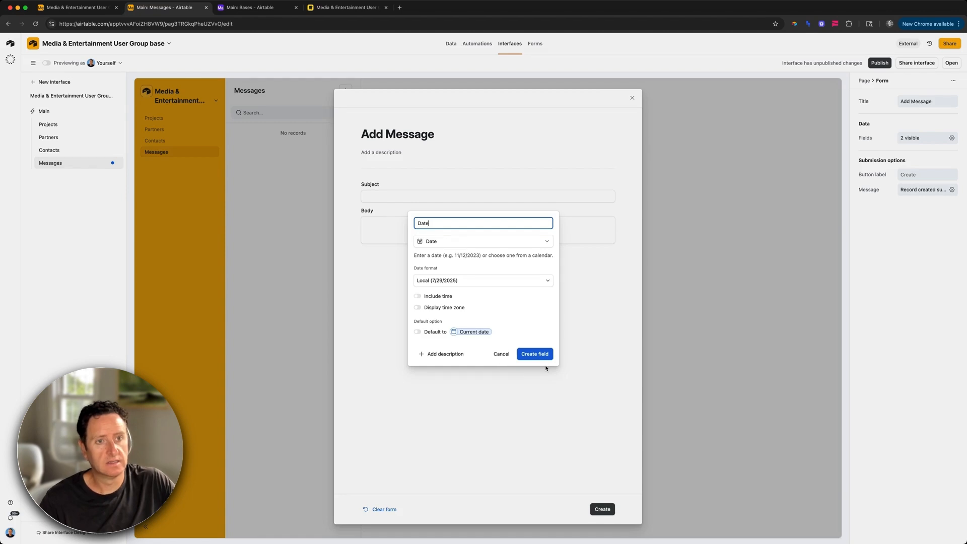
{"action": "left_click", "coordinate": [537, 353]}
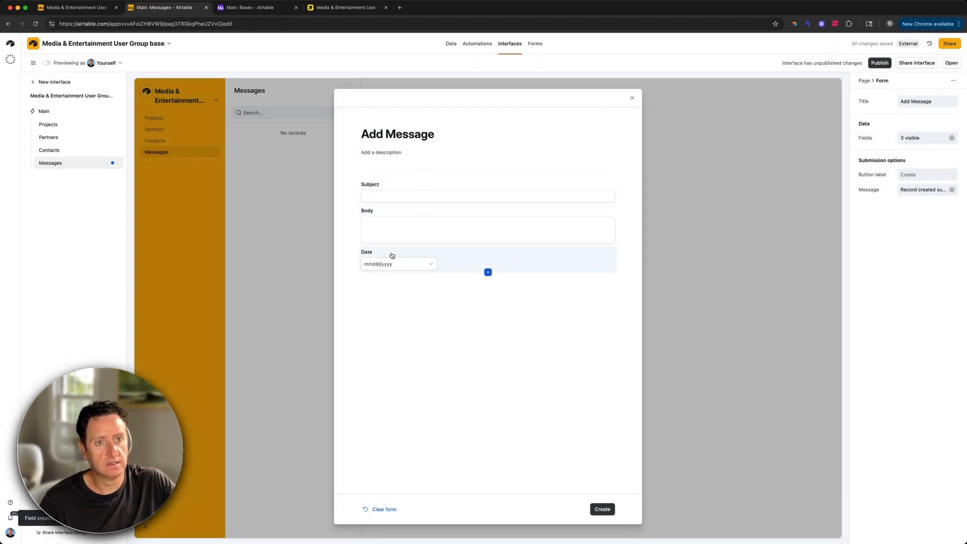
{"action": "left_click_drag", "start_coordinate": [392, 255], "coordinate": [388, 182]}
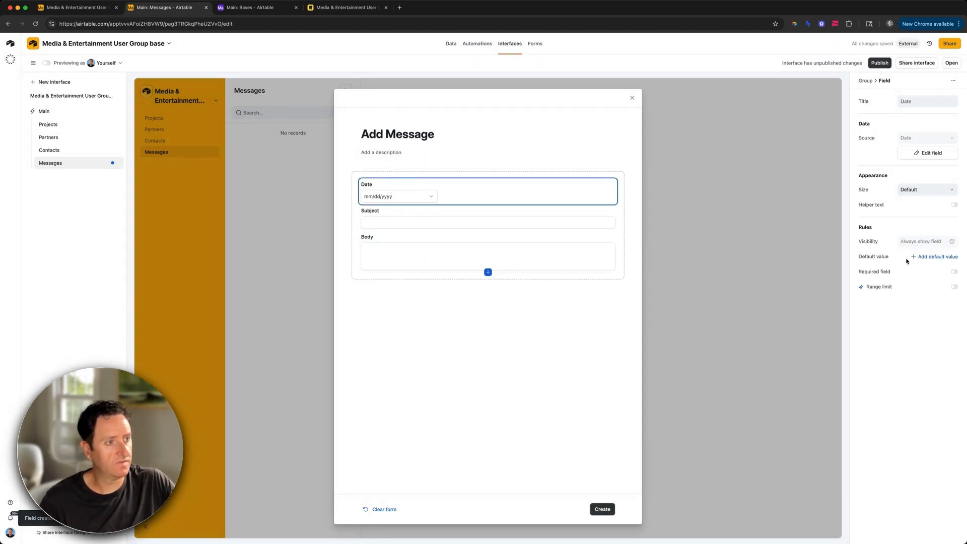
{"action": "left_click", "coordinate": [934, 256]}
{"action": "left_click", "coordinate": [879, 270]}
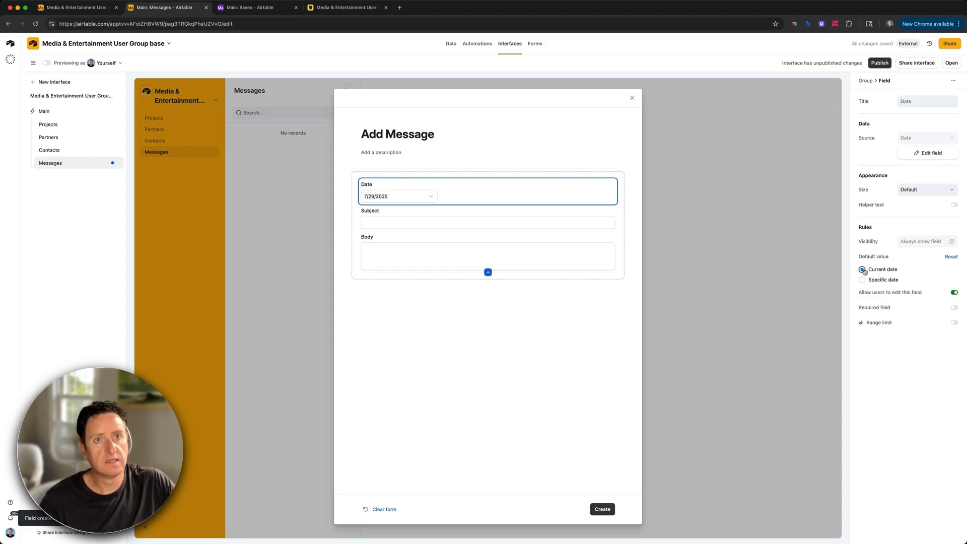
{"action": "left_click", "coordinate": [252, 8]}
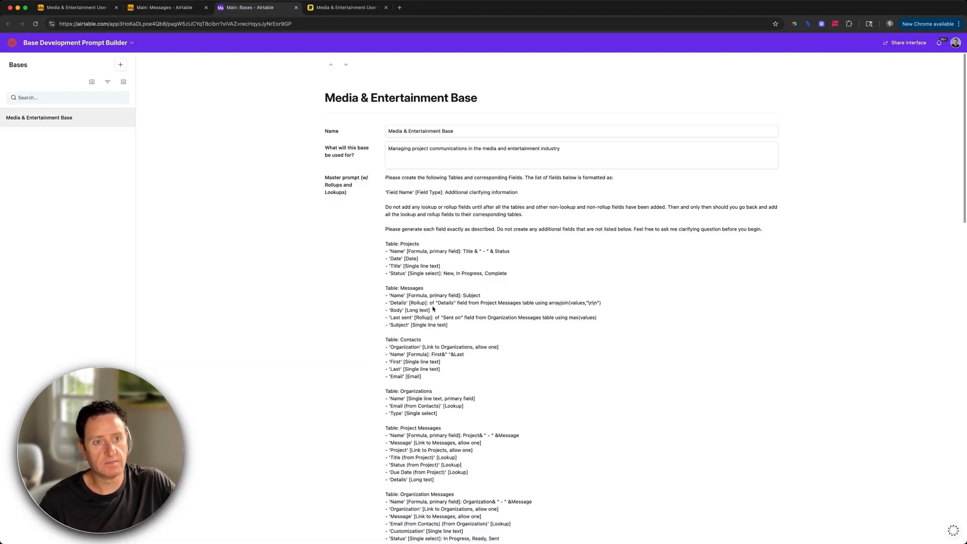
Step: Add a field named Date with field type Date under the Messages table in the base prompt
{"action": "scroll", "coordinate": [433, 308], "scroll_direction": "down", "scroll_amount": 10}
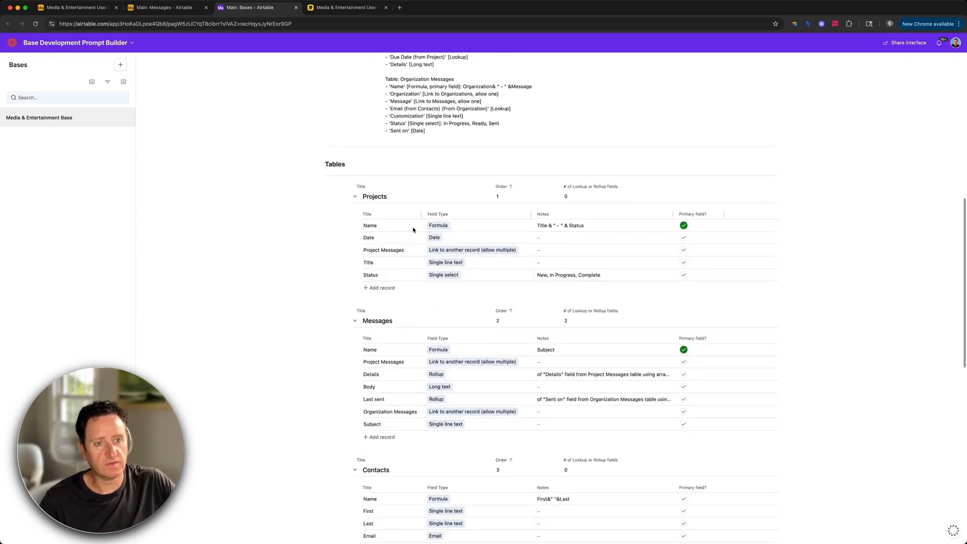
{"action": "scroll", "coordinate": [449, 356], "scroll_direction": "up", "scroll_amount": 10}
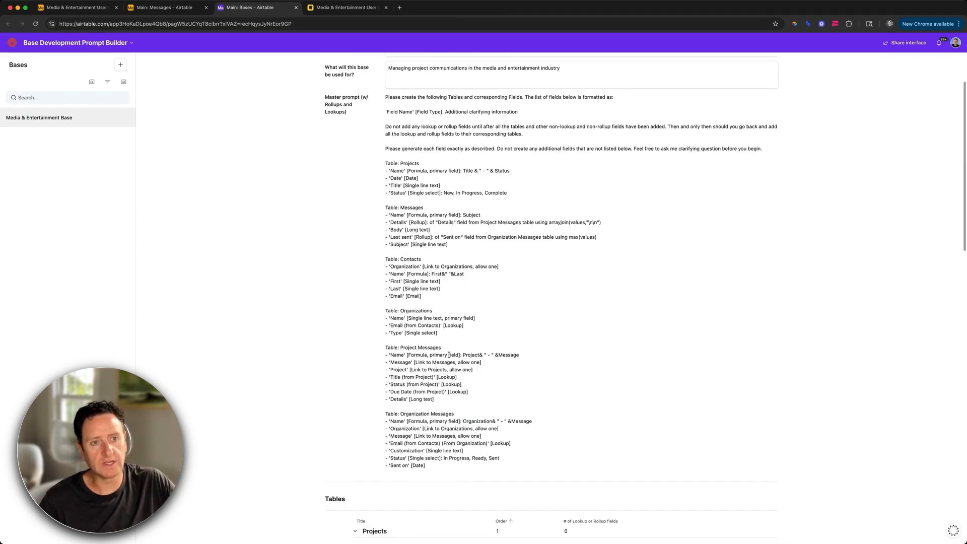
{"action": "scroll", "coordinate": [512, 410], "scroll_direction": "down", "scroll_amount": 10}
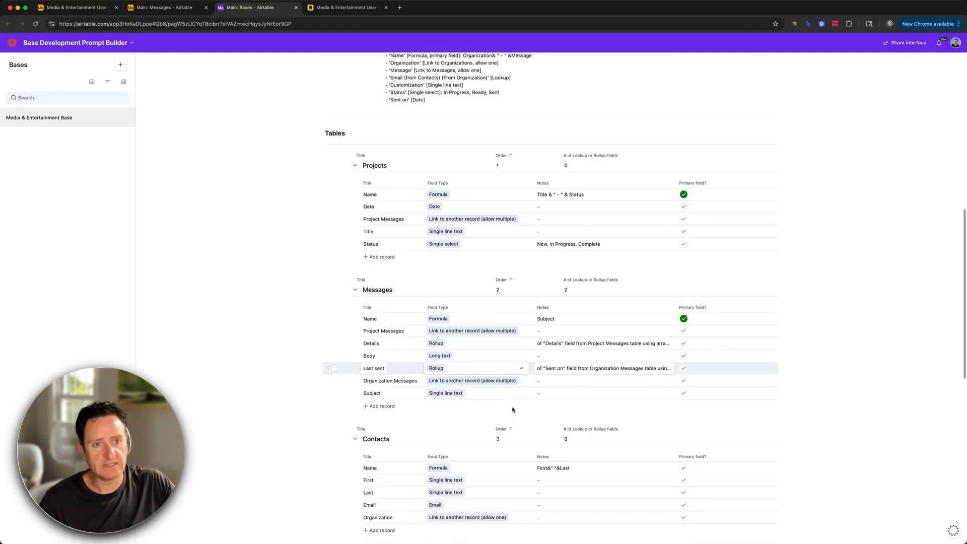
{"action": "scroll", "coordinate": [512, 409], "scroll_direction": "down", "scroll_amount": 2}
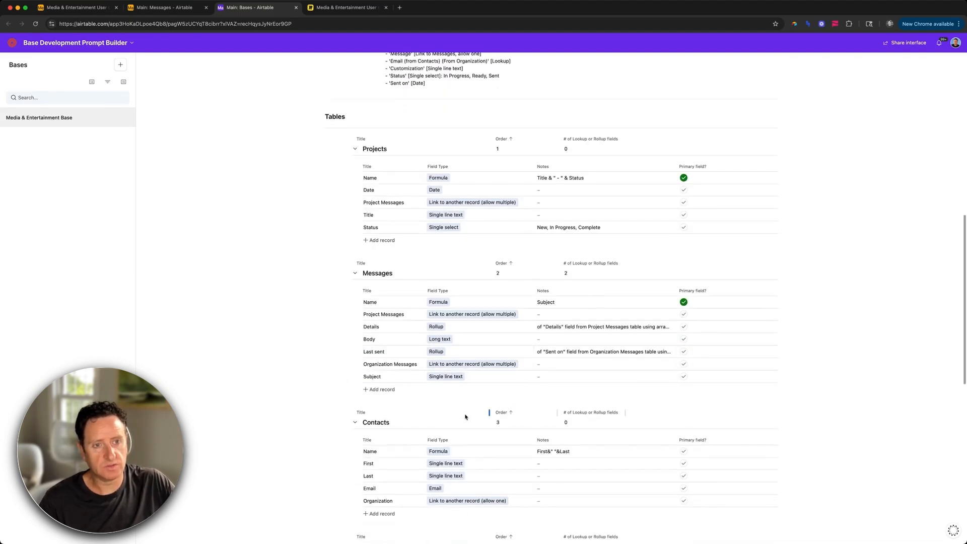
{"action": "left_click", "coordinate": [390, 389]}
{"action": "type", "text": "Date"}
{"action": "left_click", "coordinate": [458, 389]}
{"action": "left_click", "coordinate": [459, 421]}
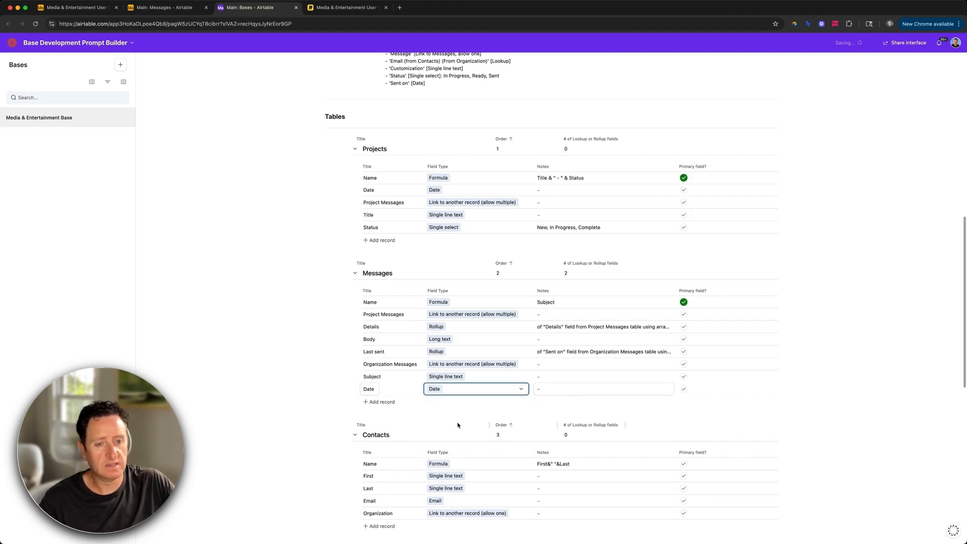
{"action": "scroll", "coordinate": [431, 194], "scroll_direction": "up", "scroll_amount": 5}
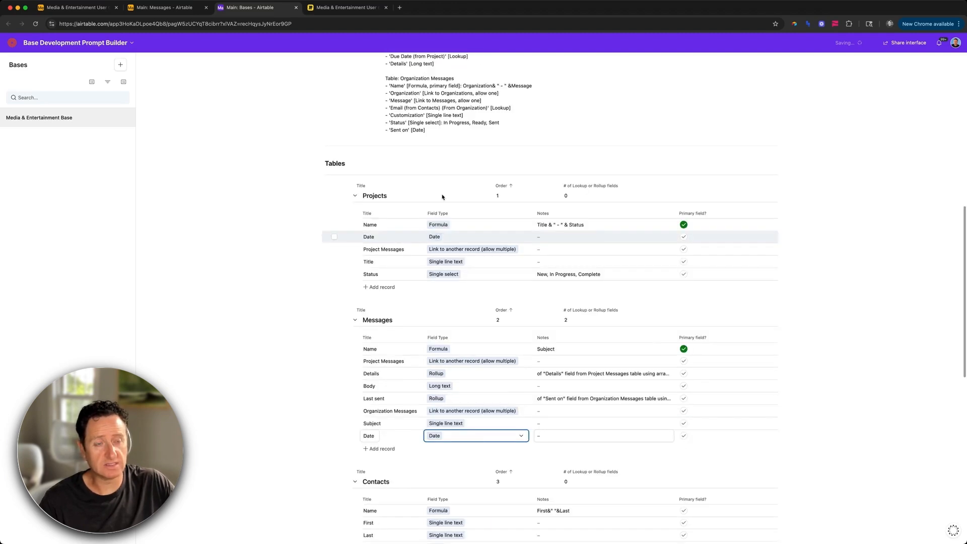
{"action": "scroll", "coordinate": [428, 192], "scroll_direction": "up", "scroll_amount": 1}
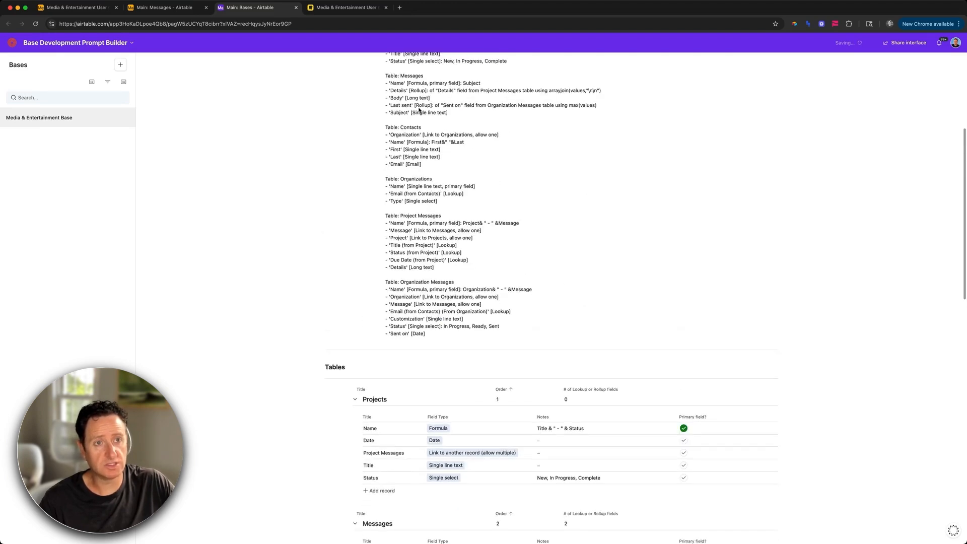
{"action": "scroll", "coordinate": [428, 151], "scroll_direction": "up", "scroll_amount": 5}
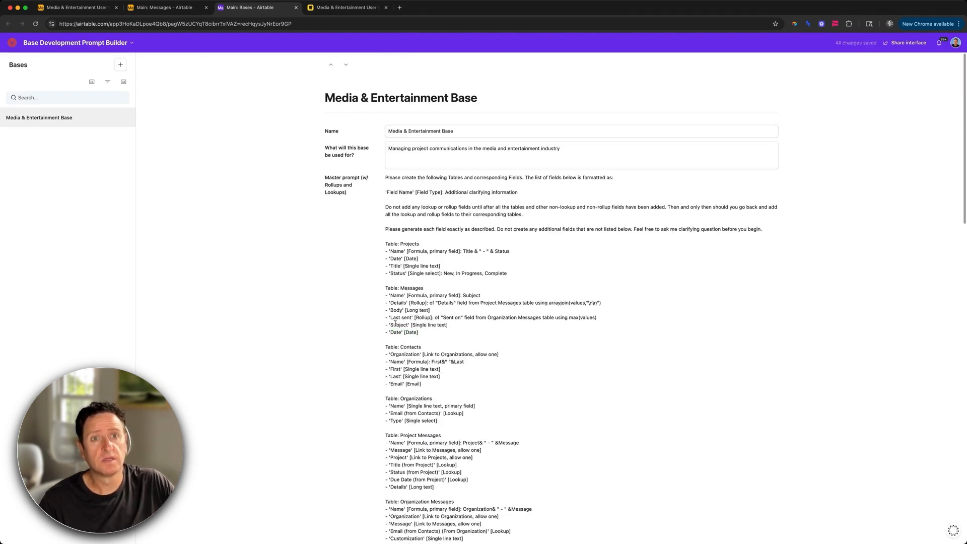
{"action": "key", "text": "ctrl+shift+Tab"}
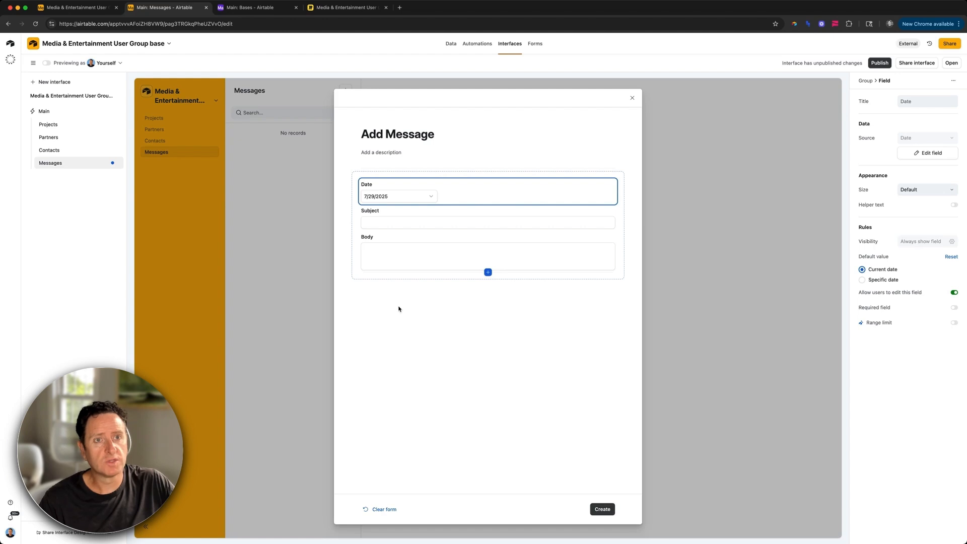
Step: Close the Add Message form editor and preview the Messages page as an end user
{"action": "key", "text": "ctrl+Tab"}
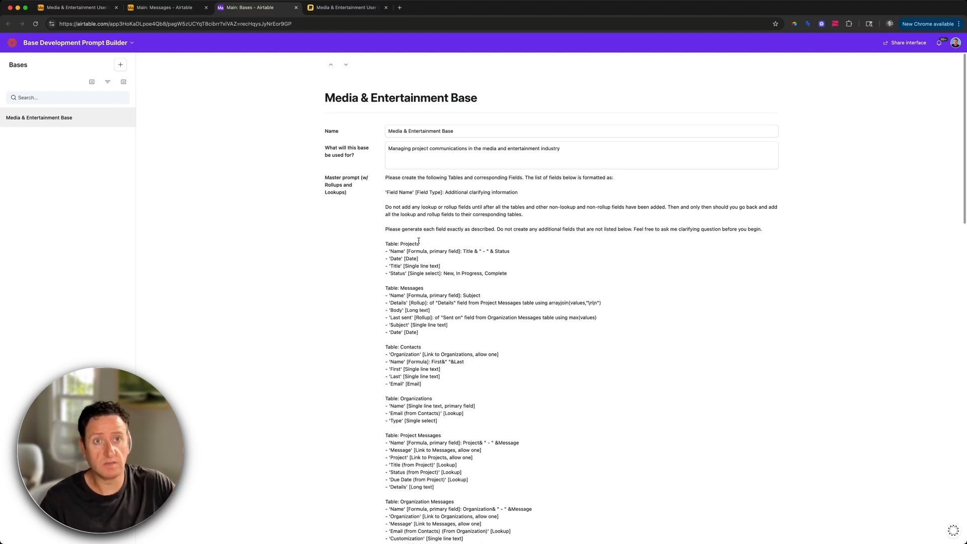
{"action": "key", "text": "ctrl+shift+Tab"}
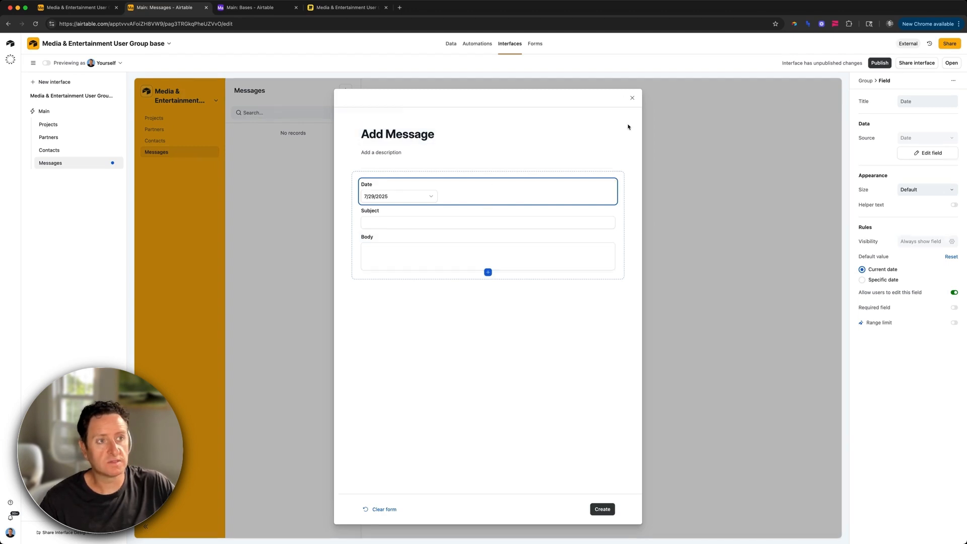
{"action": "left_click", "coordinate": [632, 98]}
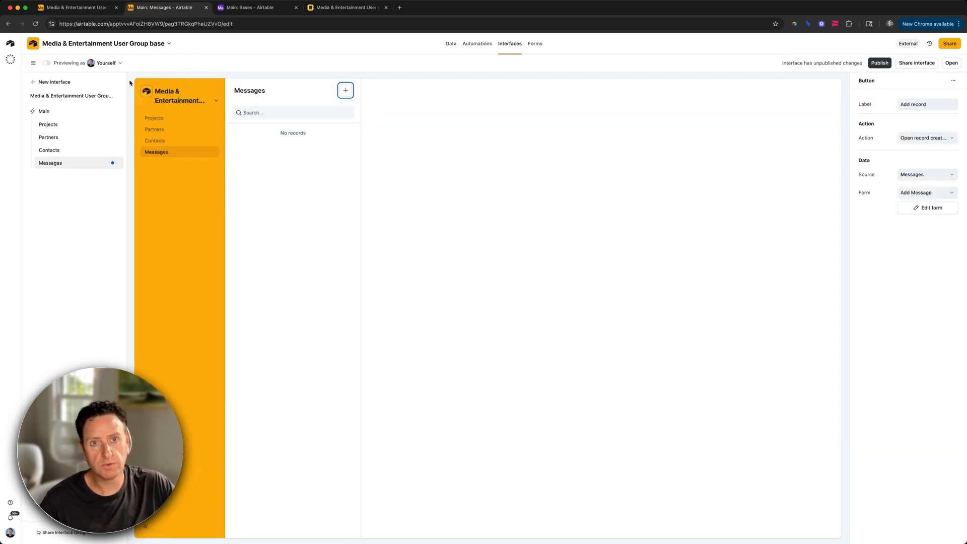
{"action": "left_click", "coordinate": [46, 63]}
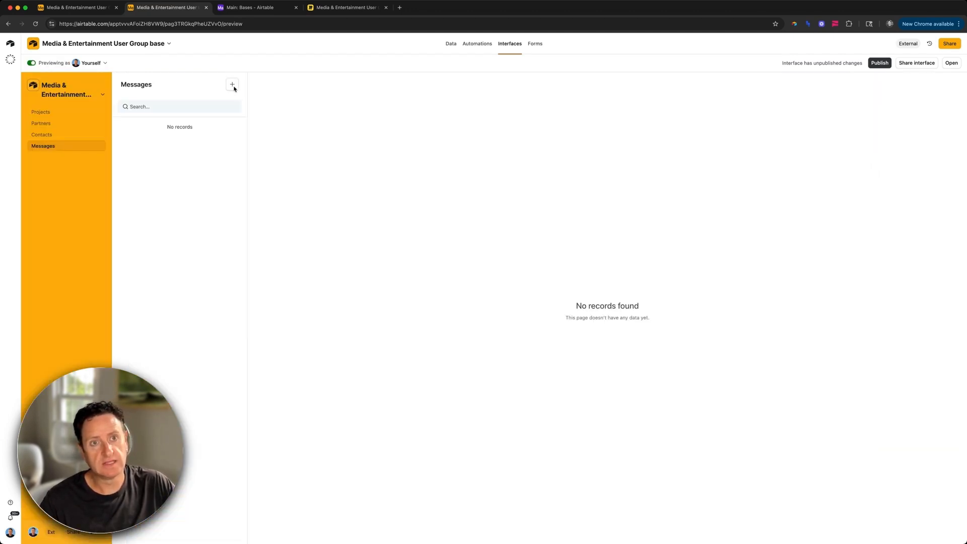
Step: Create a message with subject 'New releases coming this month!' and placeholder body text
{"action": "left_click", "coordinate": [233, 86]}
{"action": "left_click", "coordinate": [384, 200]}
{"action": "type", "text": "This week's"}
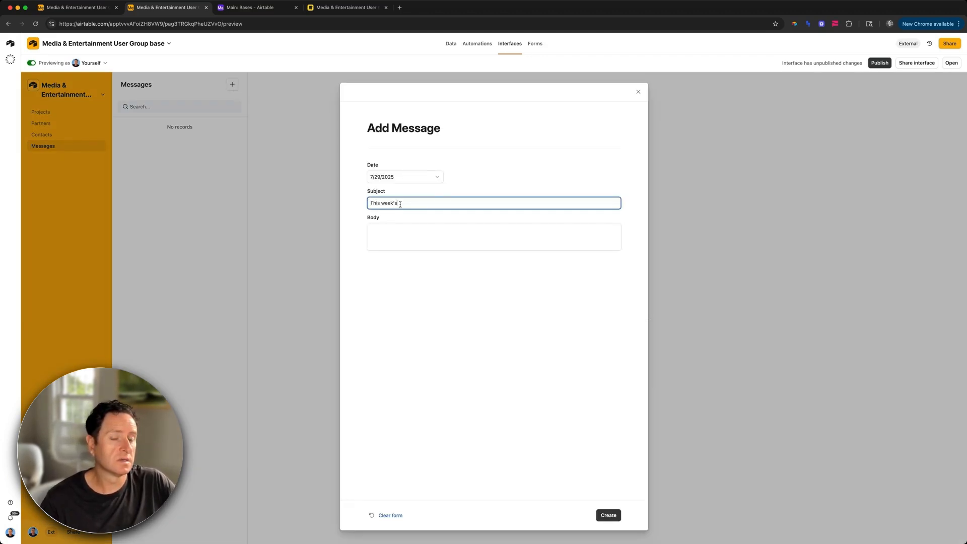
{"action": "key", "text": "super+a"}
{"action": "type", "text": "New"}
{"action": "type", "text": "releases coming"}
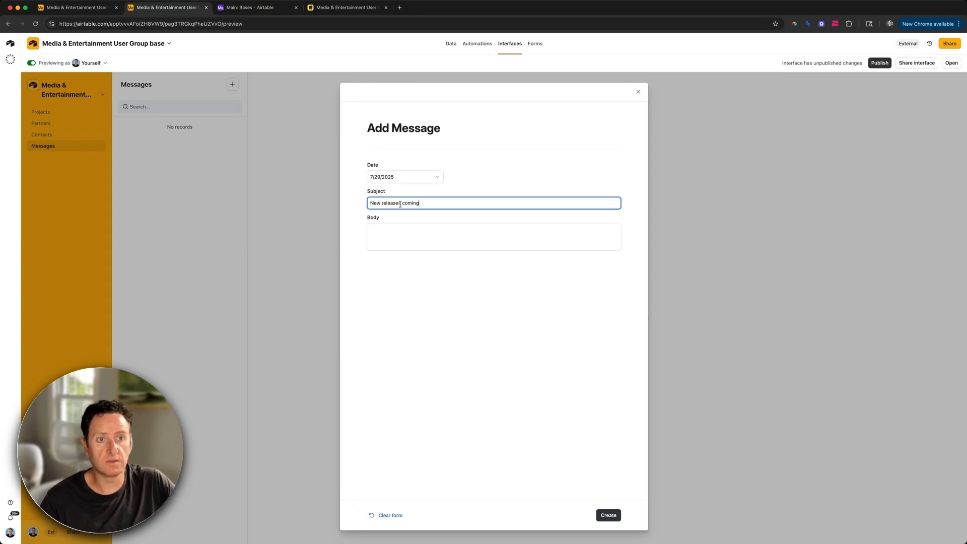
{"action": "type", "text": " this month!"}
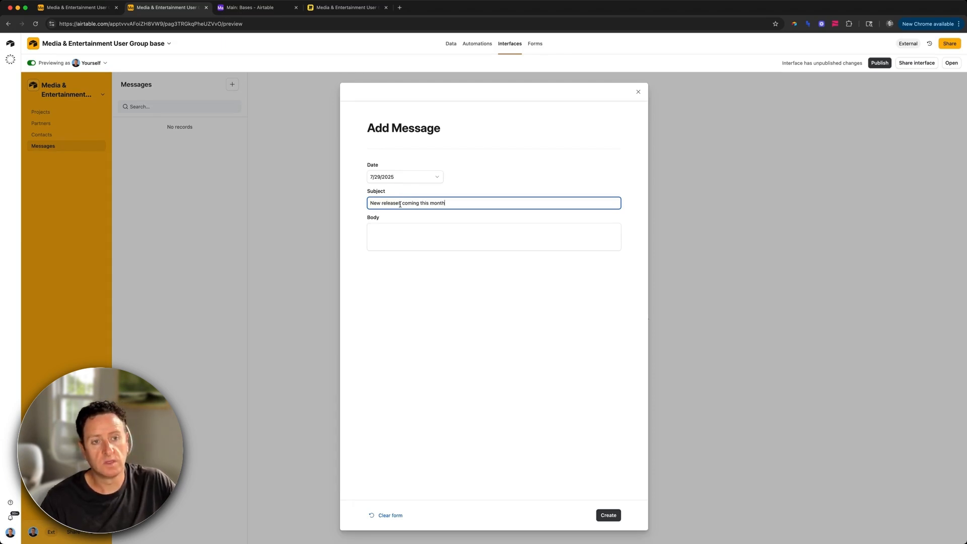
{"action": "left_click", "coordinate": [398, 242]}
{"action": "type", "text": "!iu"}
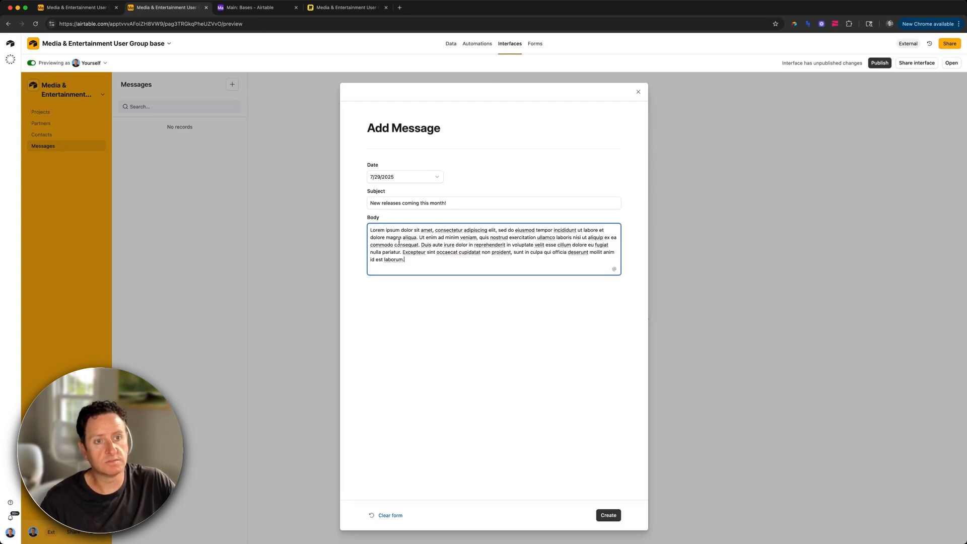
{"action": "left_click", "coordinate": [610, 516]}
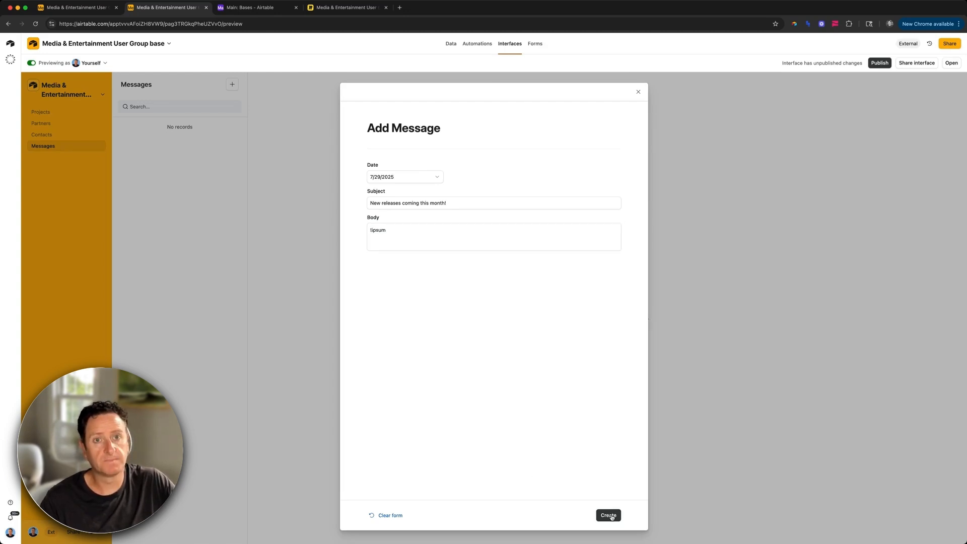
{"action": "left_click", "coordinate": [610, 516]}
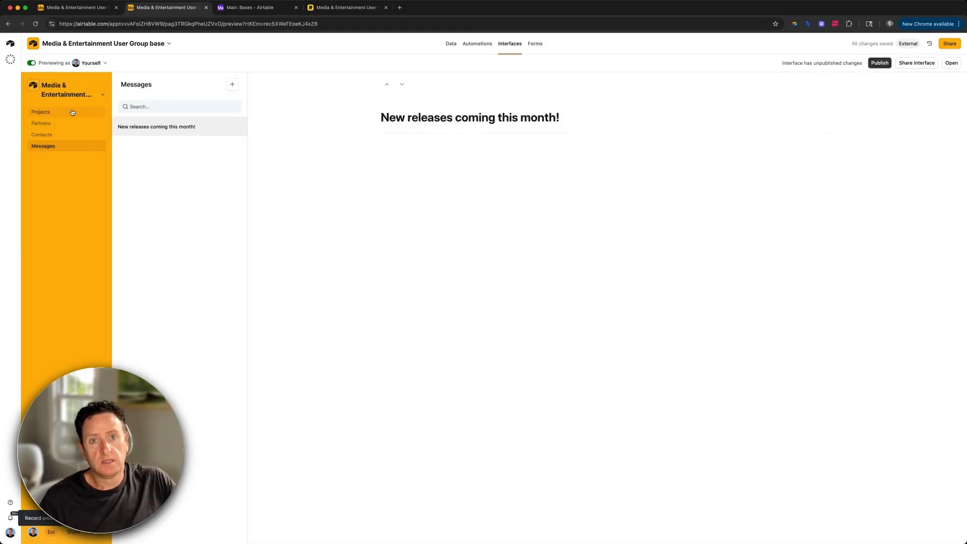
Step: Exit preview and add Body, Subject and Date fields to the record page, with Date on top
{"action": "left_click", "coordinate": [32, 63]}
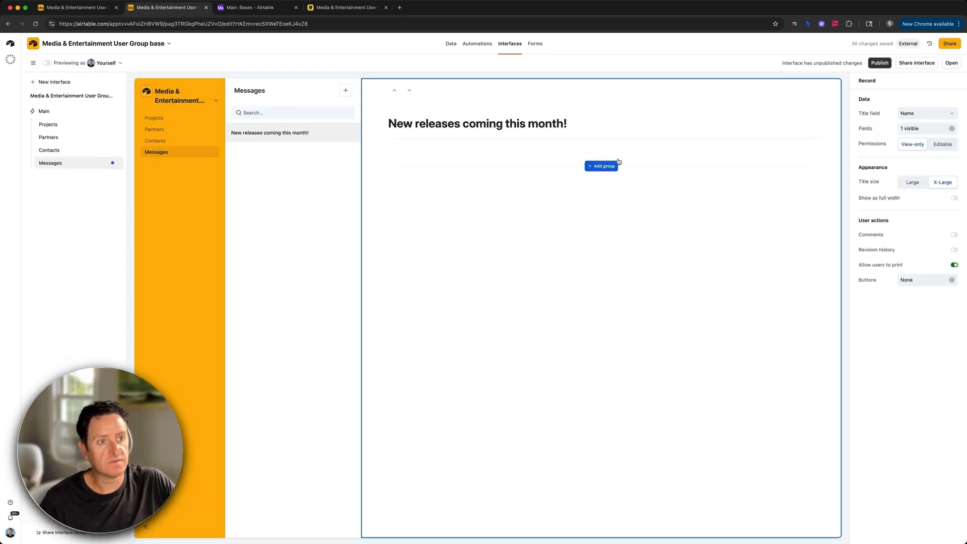
{"action": "left_click", "coordinate": [601, 153]}
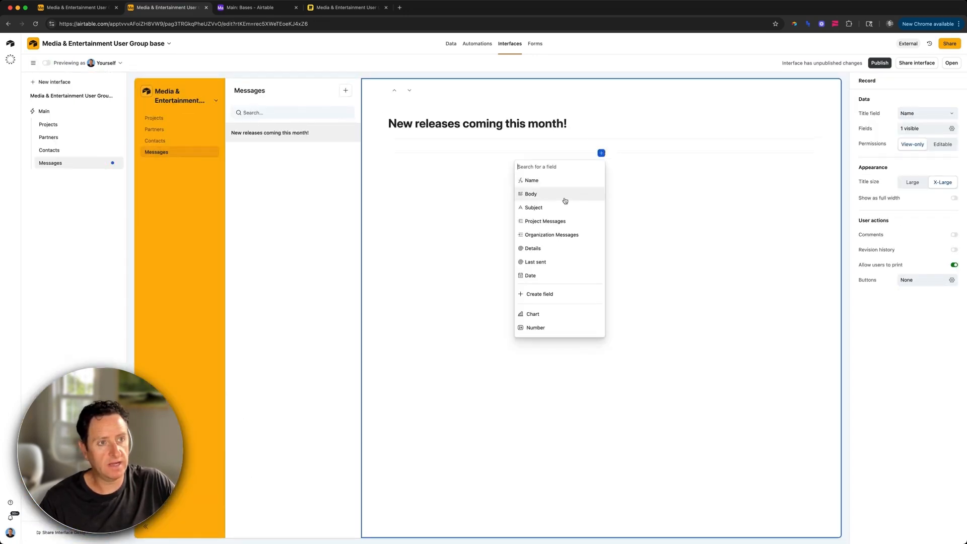
{"action": "left_click", "coordinate": [565, 200]}
{"action": "left_click", "coordinate": [601, 161]}
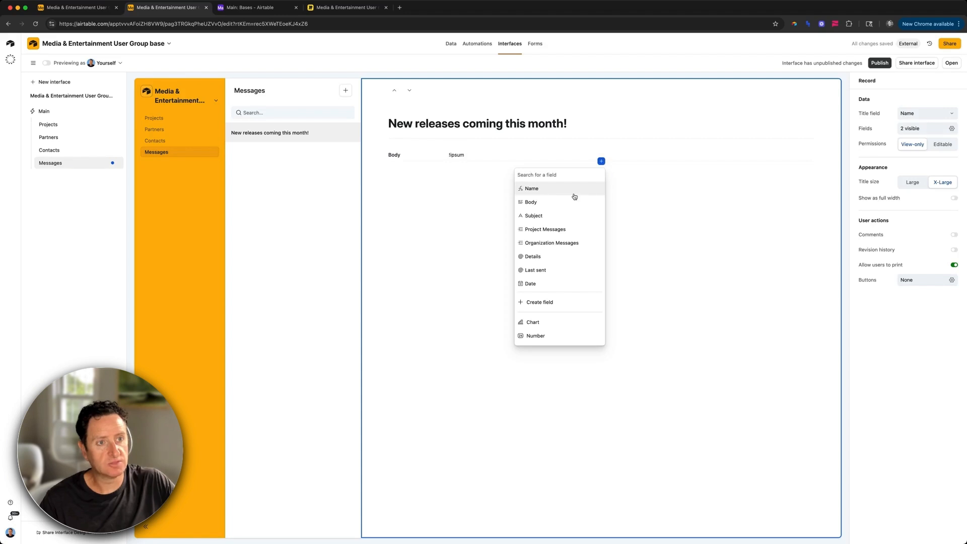
{"action": "left_click", "coordinate": [565, 216]}
{"action": "left_click", "coordinate": [601, 174]}
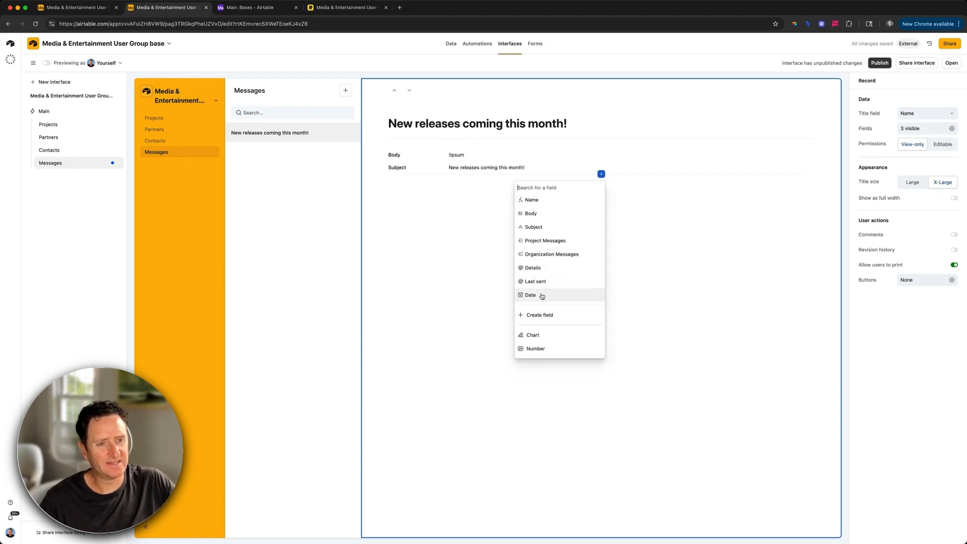
{"action": "left_click", "coordinate": [542, 296]}
{"action": "left_click_drag", "start_coordinate": [417, 180], "coordinate": [422, 161]}
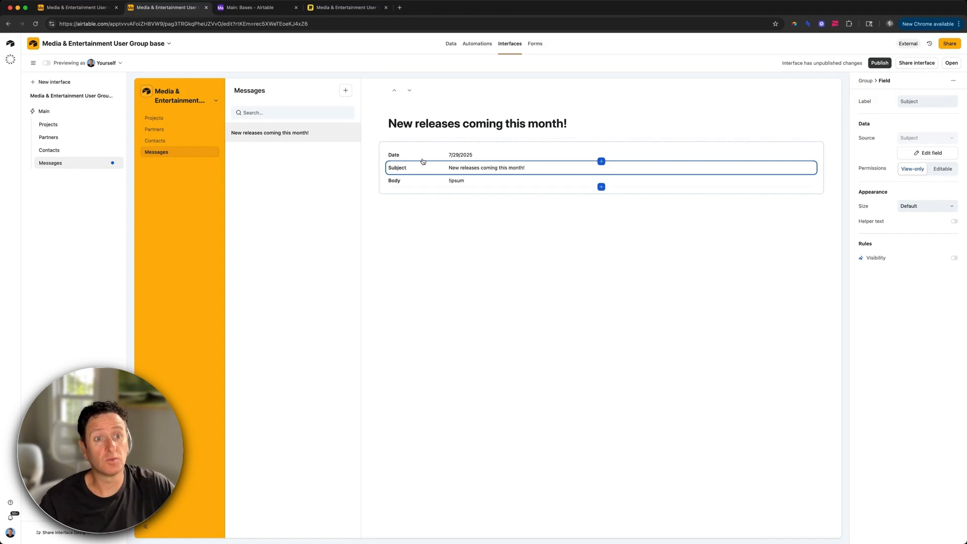
Step: Set the Date, Subject and Body fields' permissions to Editable
{"action": "left_click", "coordinate": [447, 156]}
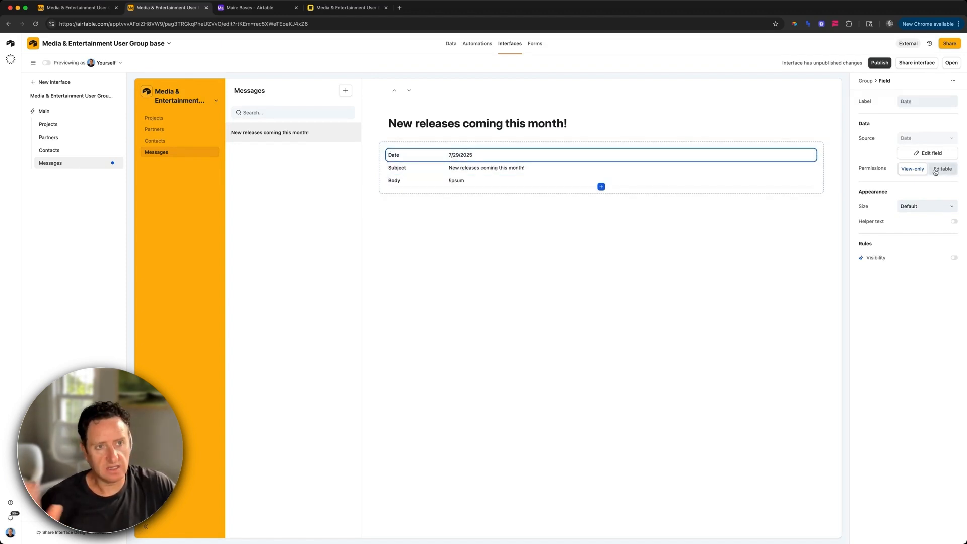
{"action": "left_click", "coordinate": [936, 170]}
{"action": "left_click", "coordinate": [398, 172]}
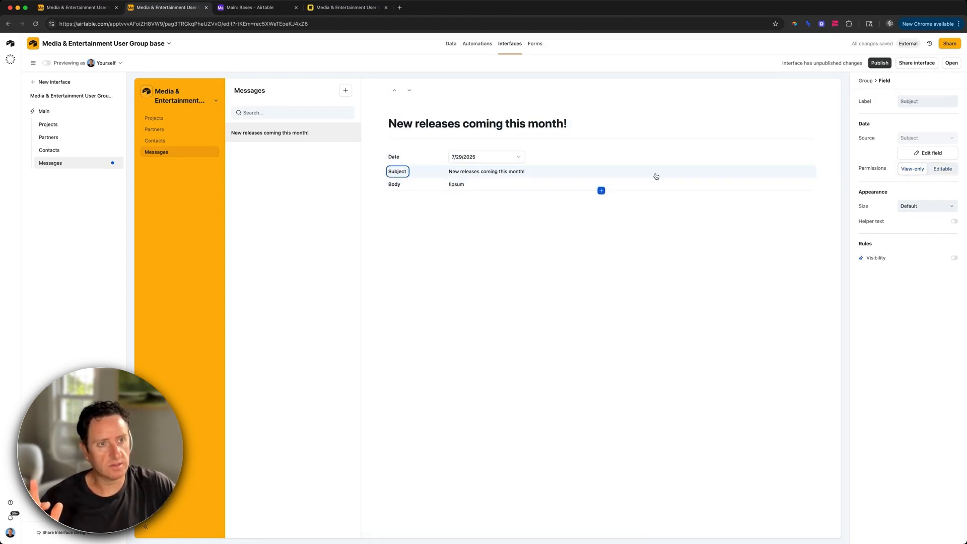
{"action": "left_click", "coordinate": [943, 170]}
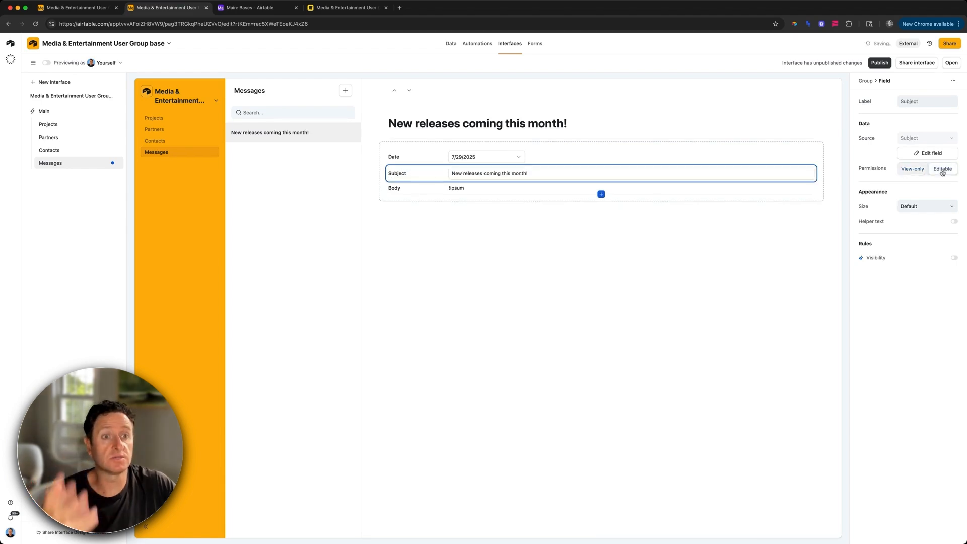
{"action": "left_click", "coordinate": [548, 190]}
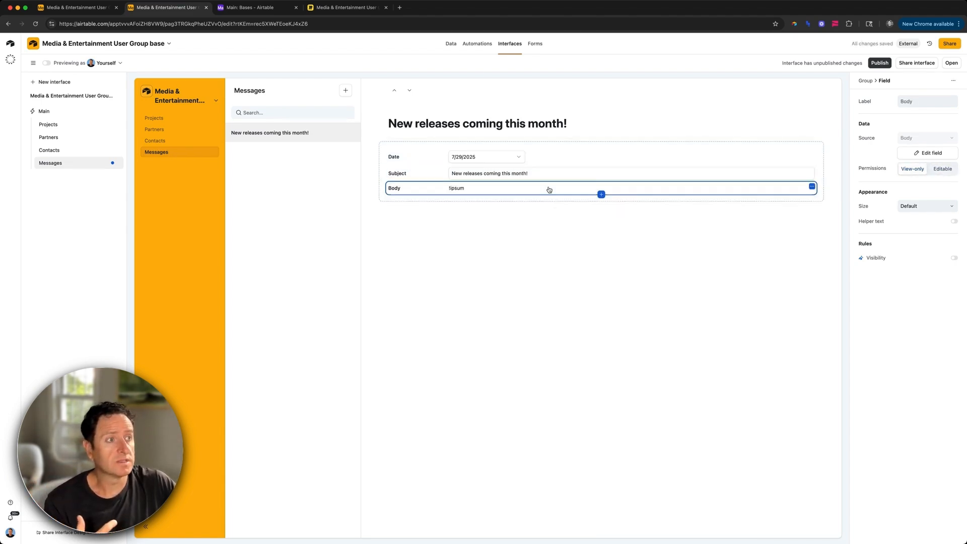
{"action": "left_click", "coordinate": [942, 169]}
Step: Replace the Body text with a Lorem ipsum placeholder paragraph
{"action": "triple_click", "coordinate": [519, 207]}
{"action": "type", "text": "!"}
{"action": "type", "text": "pu"}
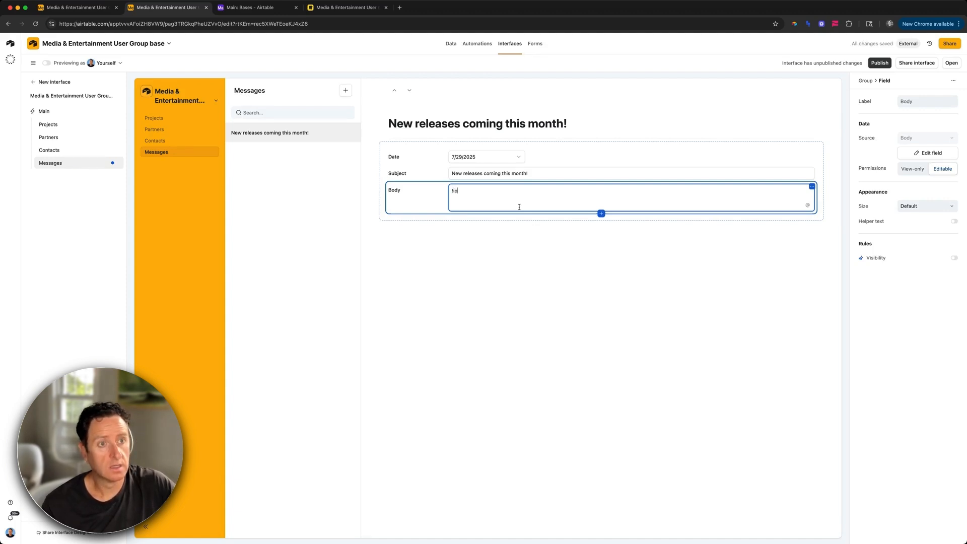
{"action": "type", "text": "sum"}
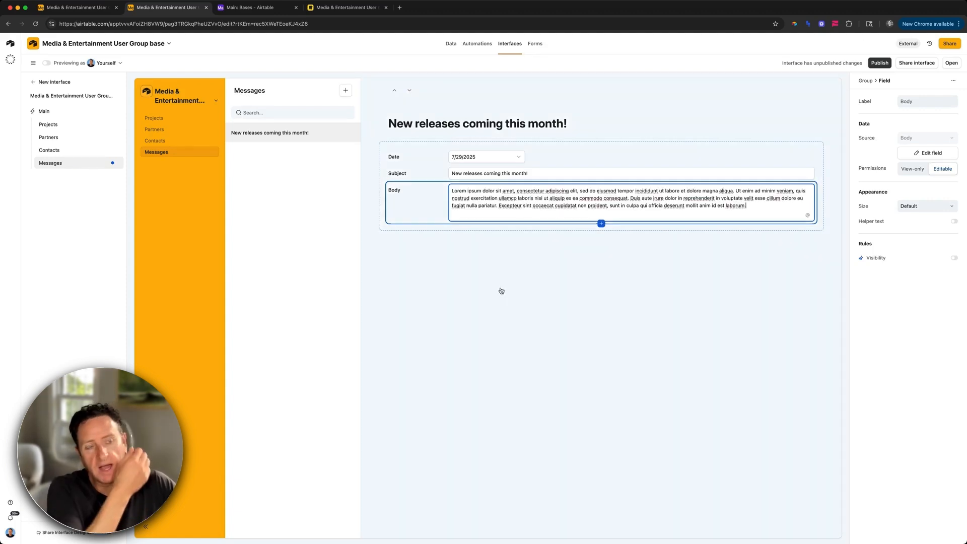
{"action": "left_click", "coordinate": [501, 291]}
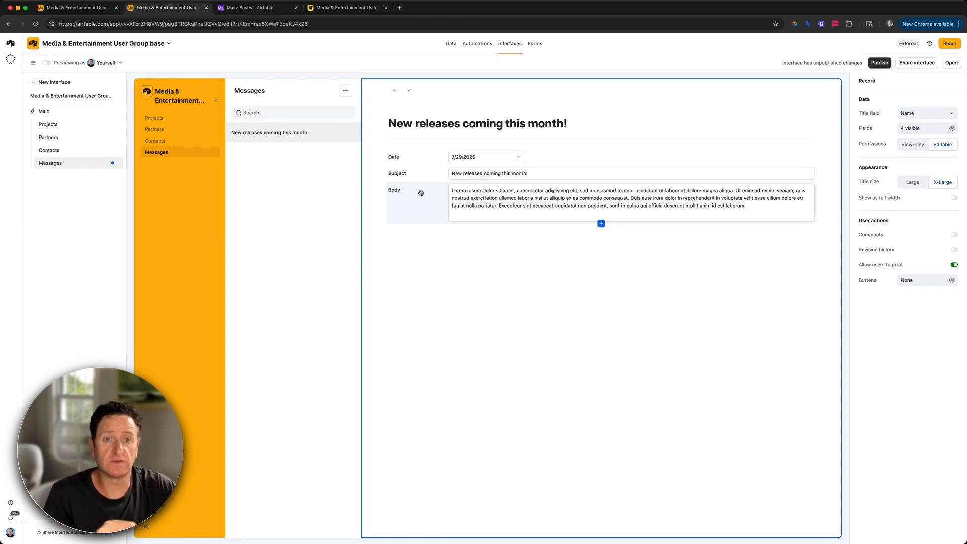
Step: Add Last sent and Organization Messages fields below Body on the record page
{"action": "left_click", "coordinate": [602, 224]}
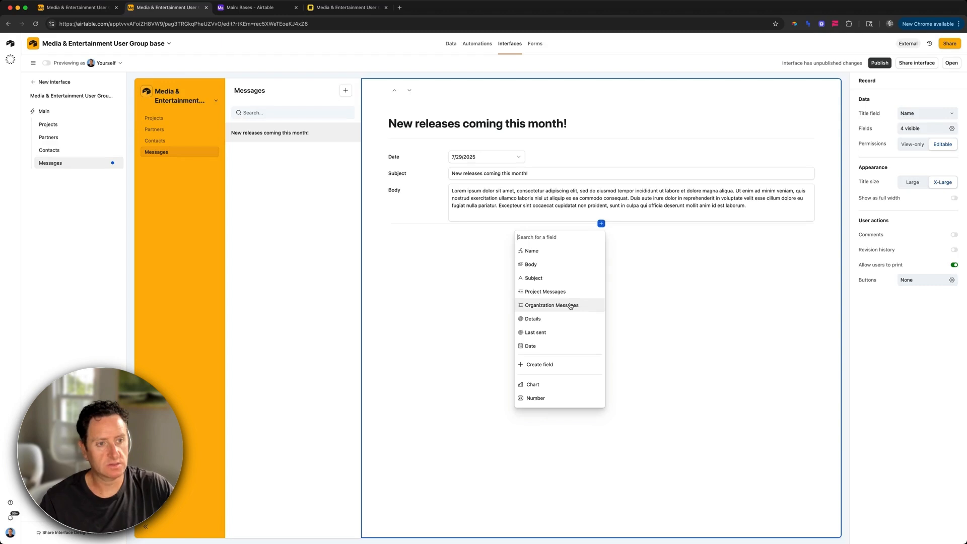
{"action": "left_click", "coordinate": [560, 333]}
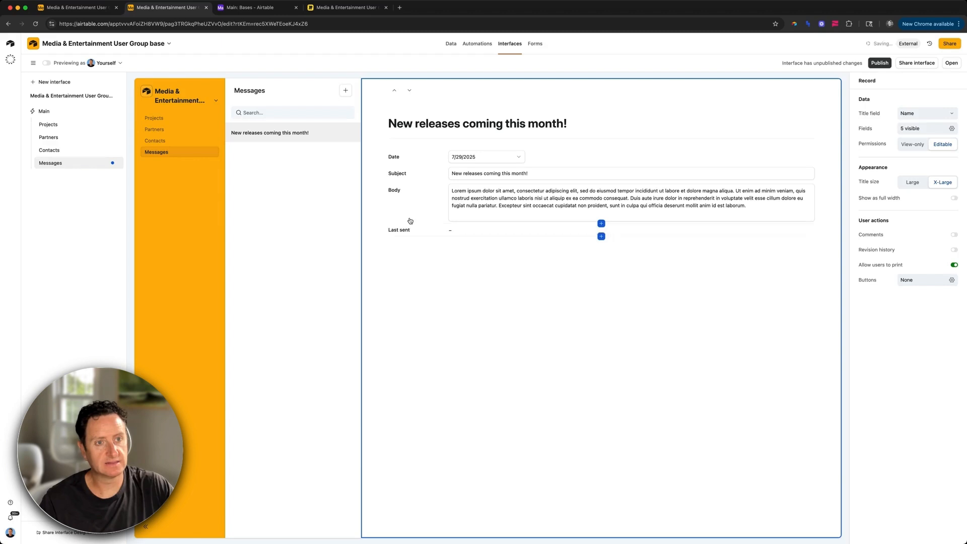
{"action": "left_click", "coordinate": [503, 232]}
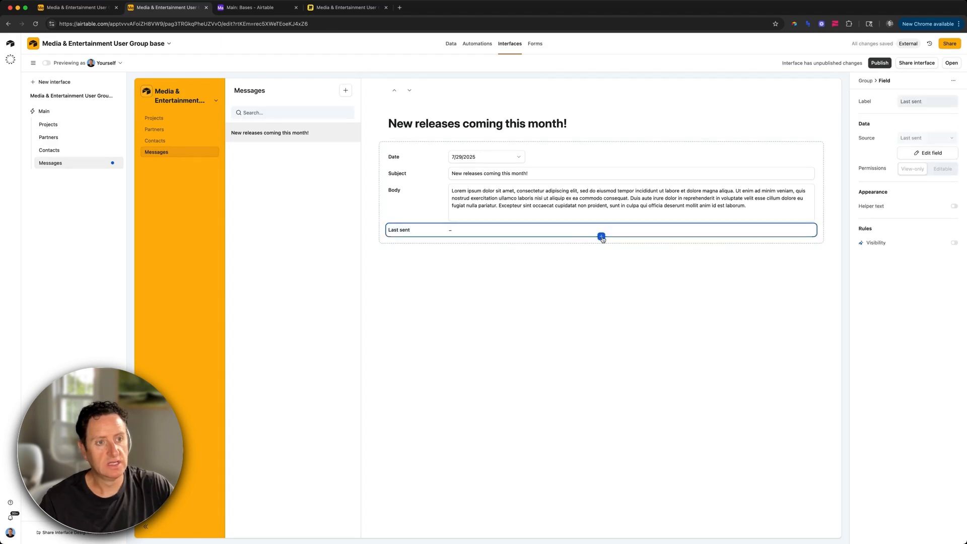
{"action": "left_click", "coordinate": [601, 236]}
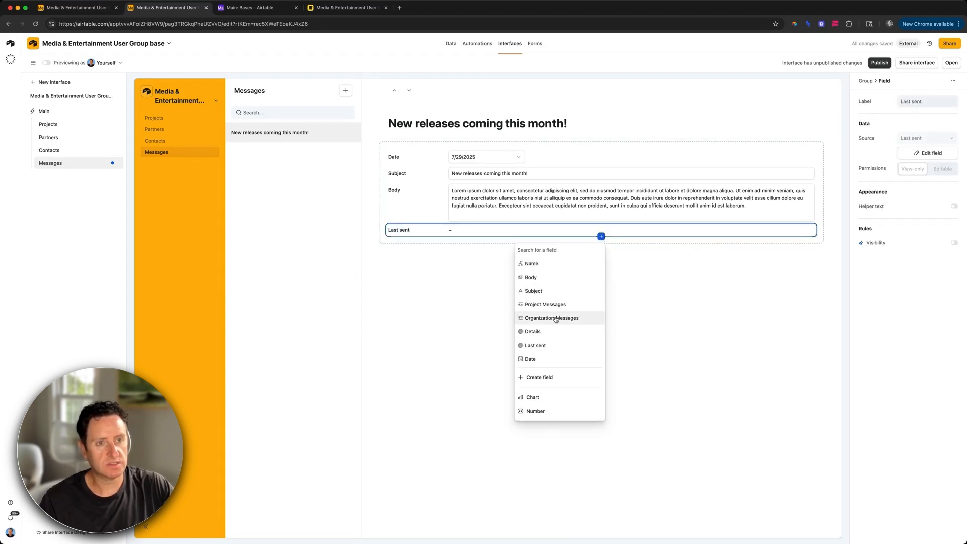
{"action": "left_click", "coordinate": [556, 319]}
{"action": "left_click", "coordinate": [420, 250]}
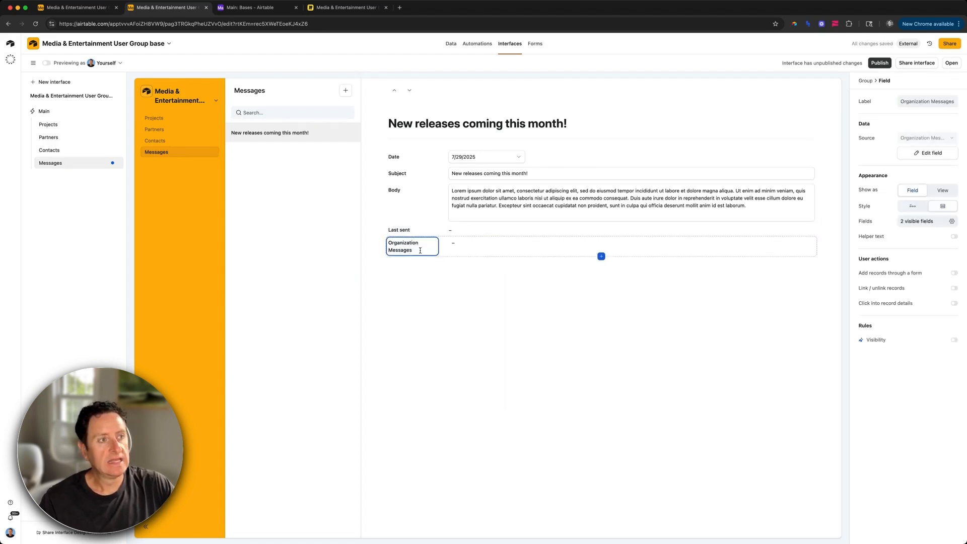
Step: Show Organization Messages as an embedded list with Status and Sent on visible and Name hidden
{"action": "left_click", "coordinate": [942, 190]}
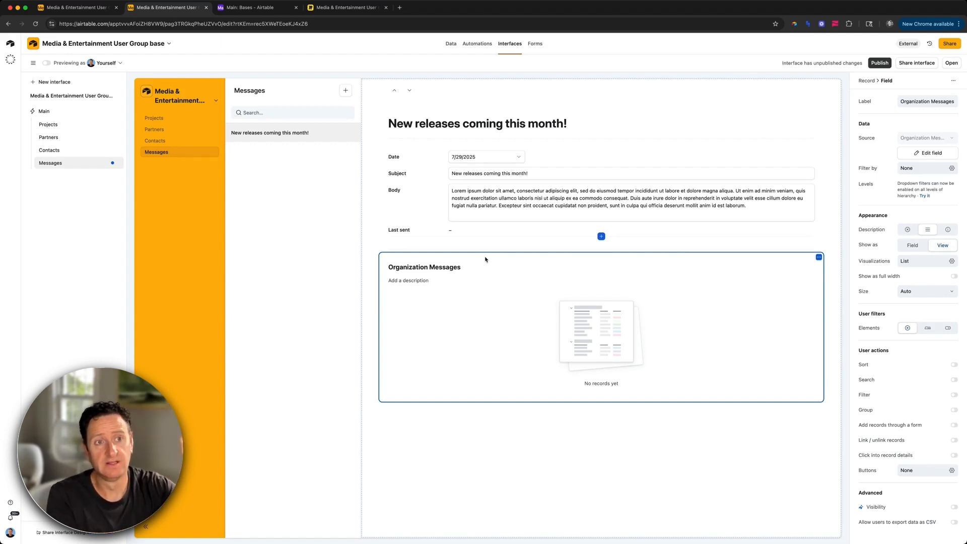
{"action": "left_click", "coordinate": [503, 328]}
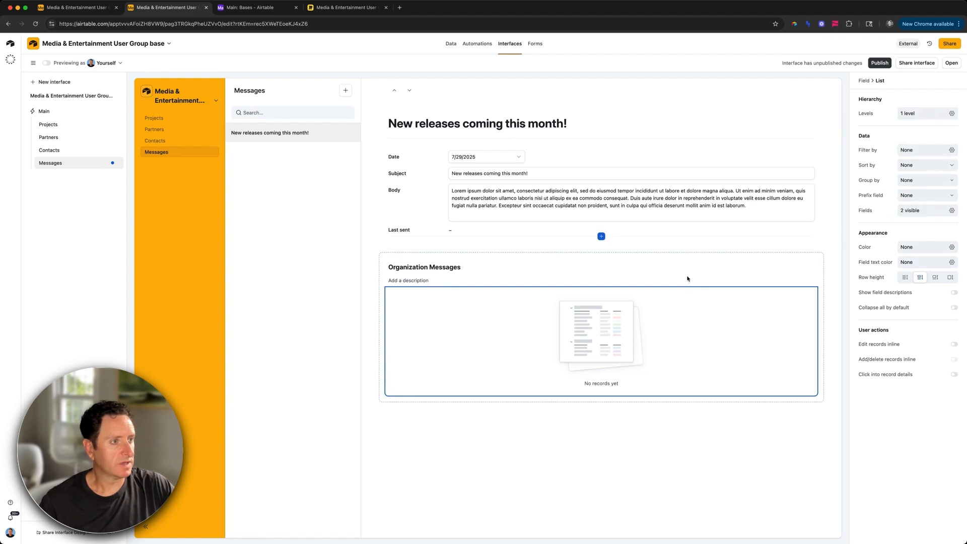
{"action": "left_click", "coordinate": [917, 210]}
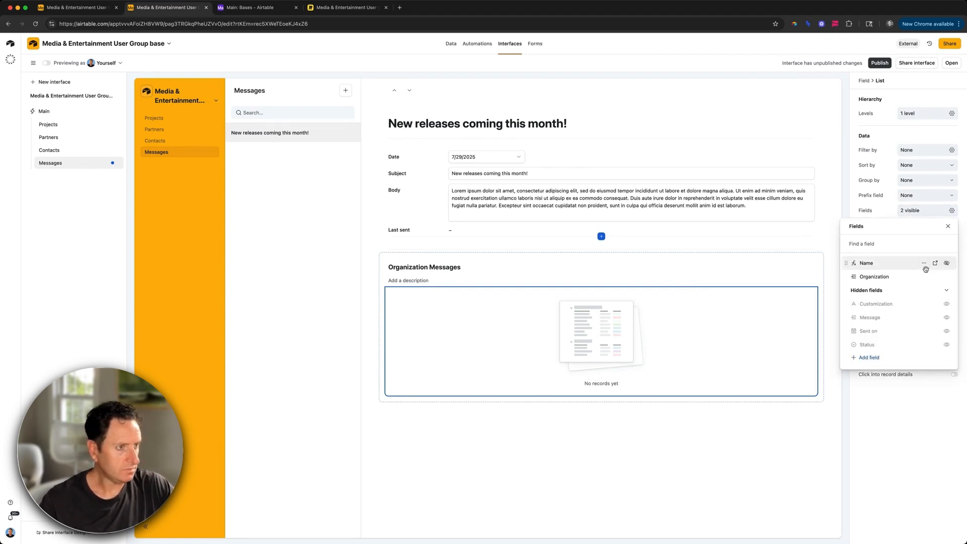
{"action": "left_click", "coordinate": [946, 345]}
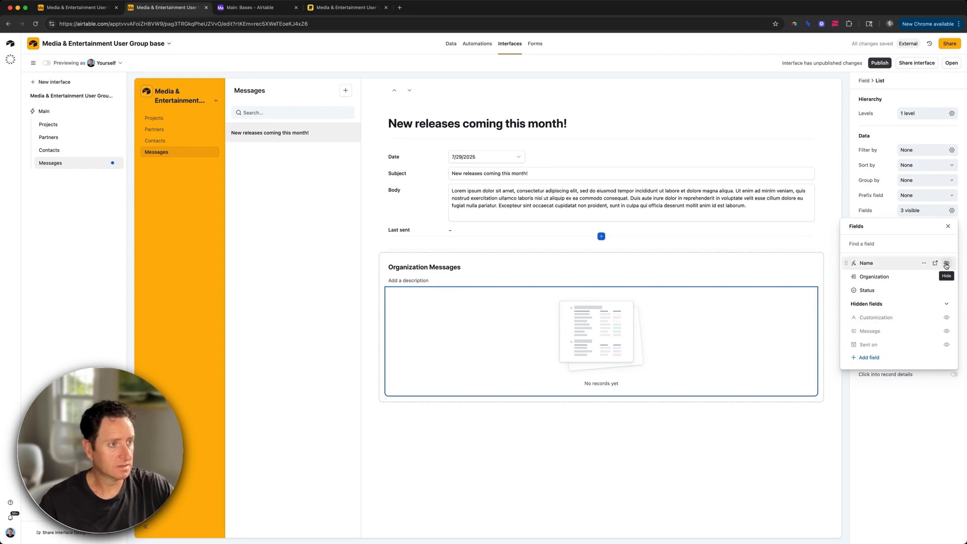
{"action": "left_click", "coordinate": [945, 264]}
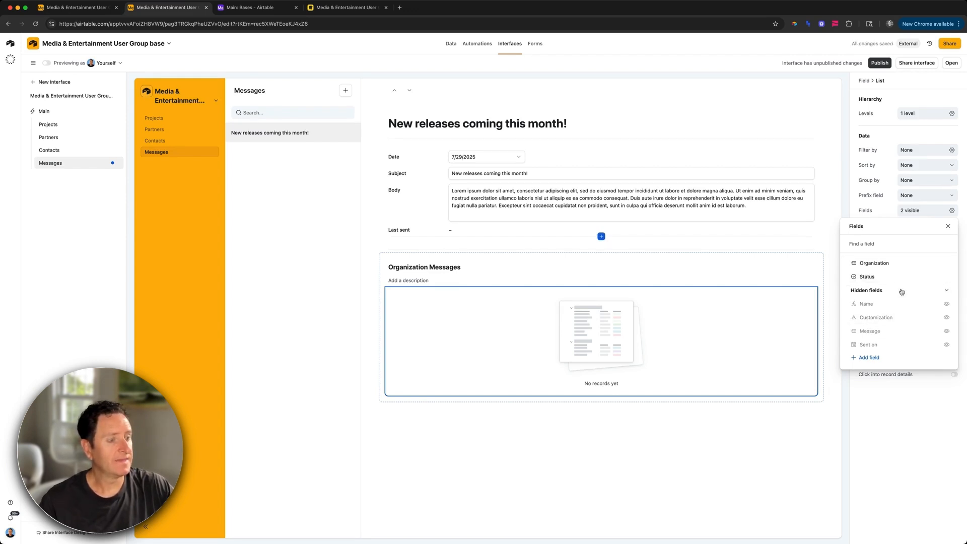
{"action": "left_click", "coordinate": [947, 346]}
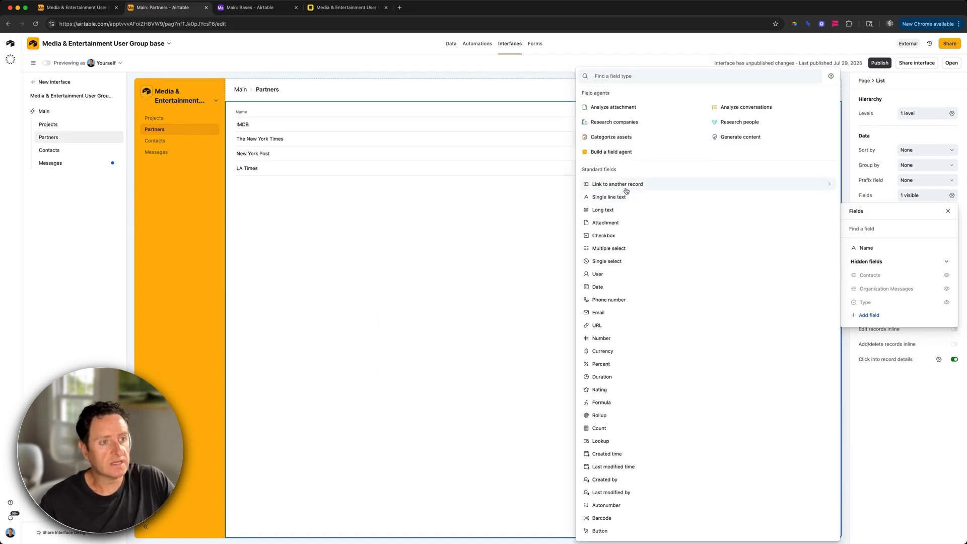
Step: Add a 'Select a message' field on Partners that links to only one Messages record
{"action": "left_click", "coordinate": [611, 188]}
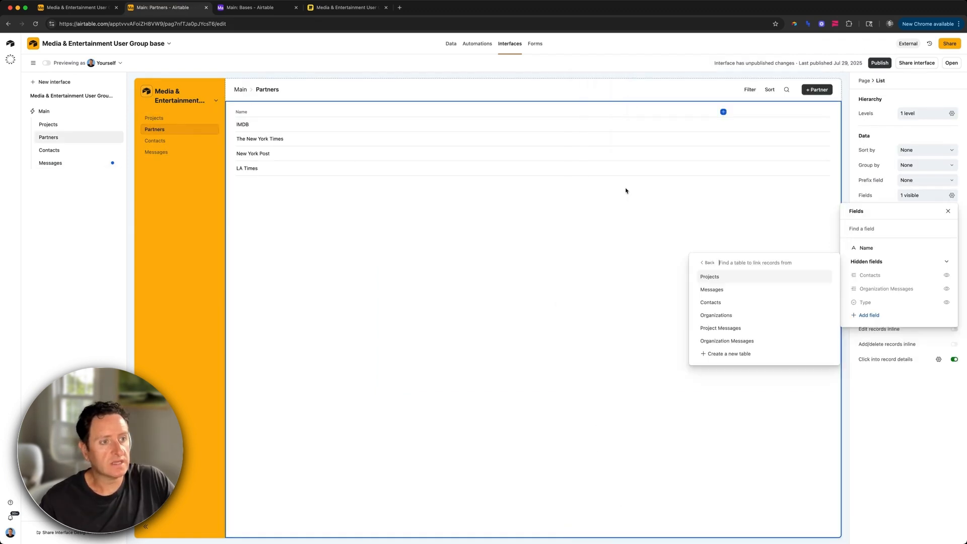
{"action": "left_click", "coordinate": [735, 290]}
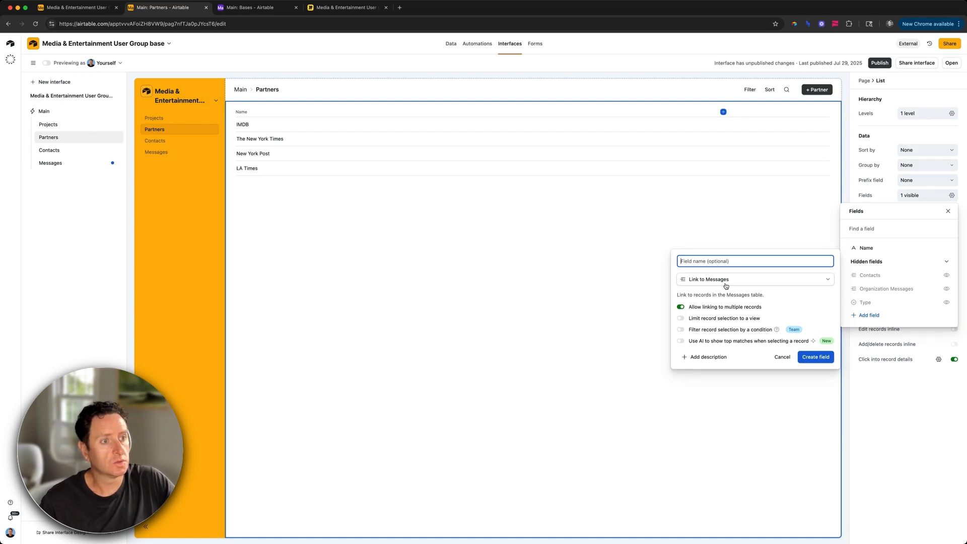
{"action": "type", "text": "Select a mess"}
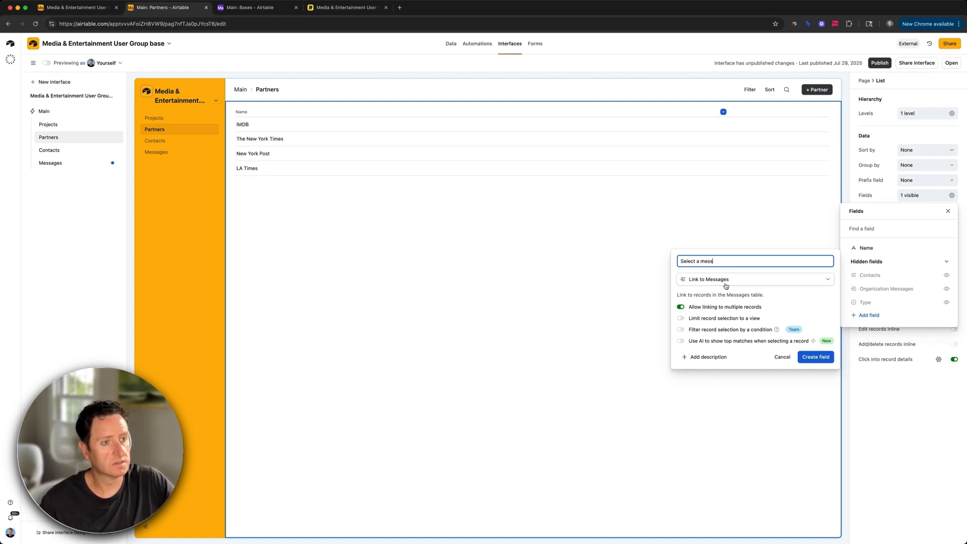
{"action": "type", "text": "age"}
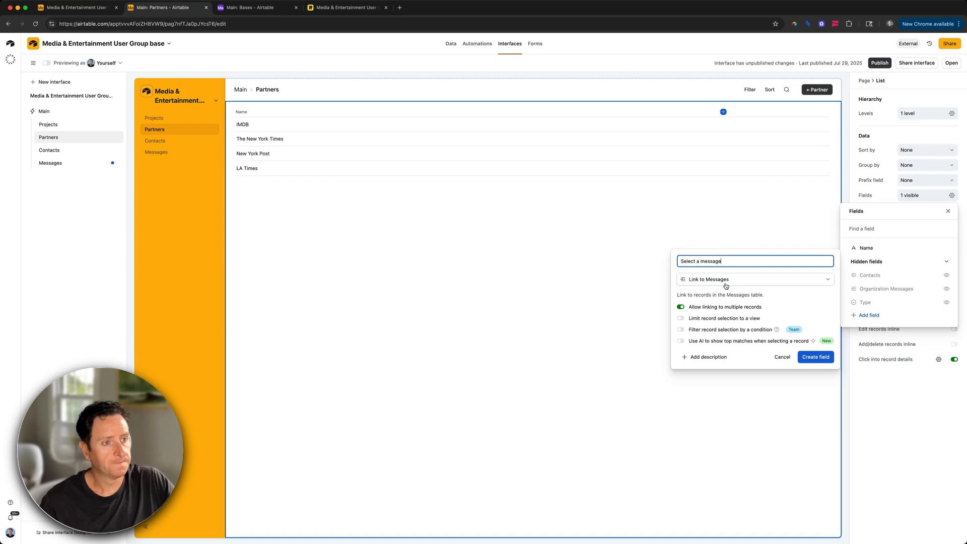
{"action": "left_click", "coordinate": [751, 311]}
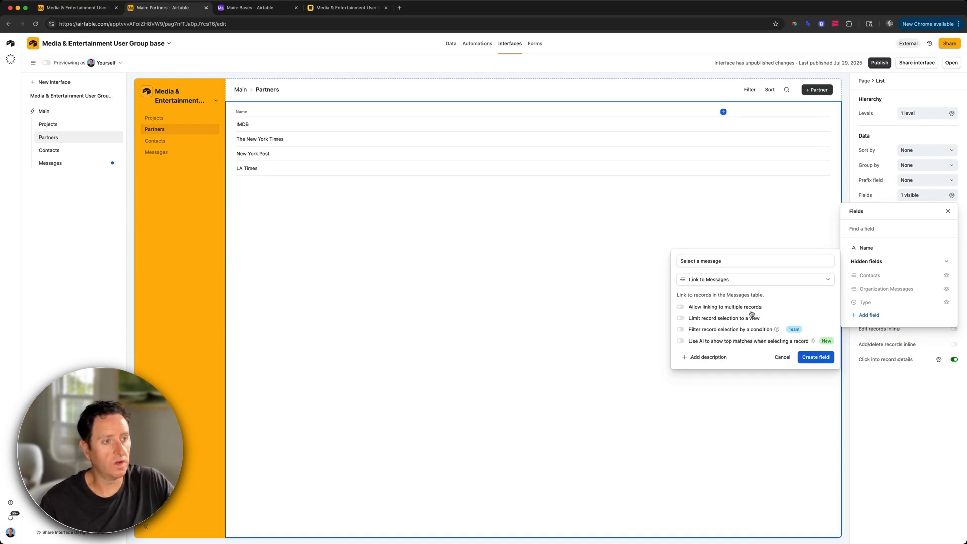
{"action": "left_click", "coordinate": [813, 357]}
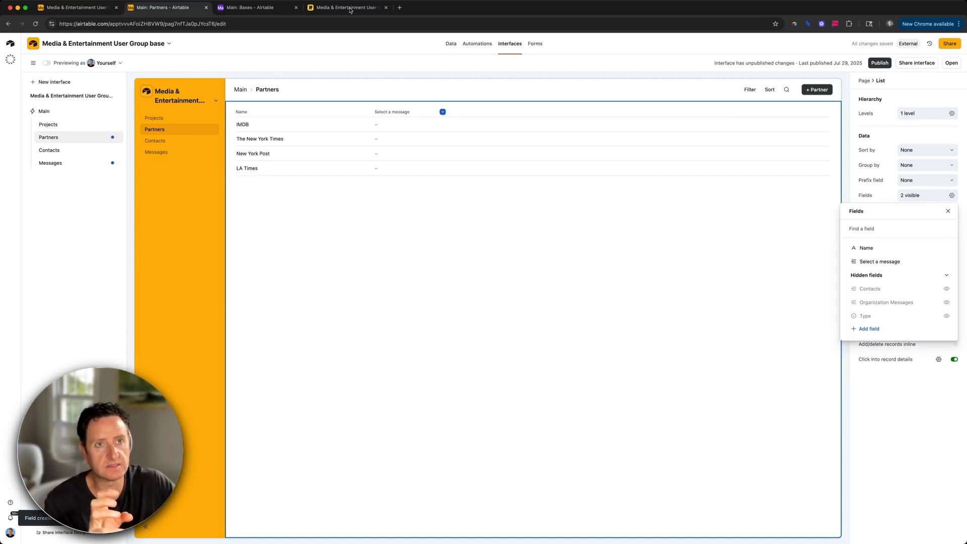
{"action": "left_click", "coordinate": [326, 8]}
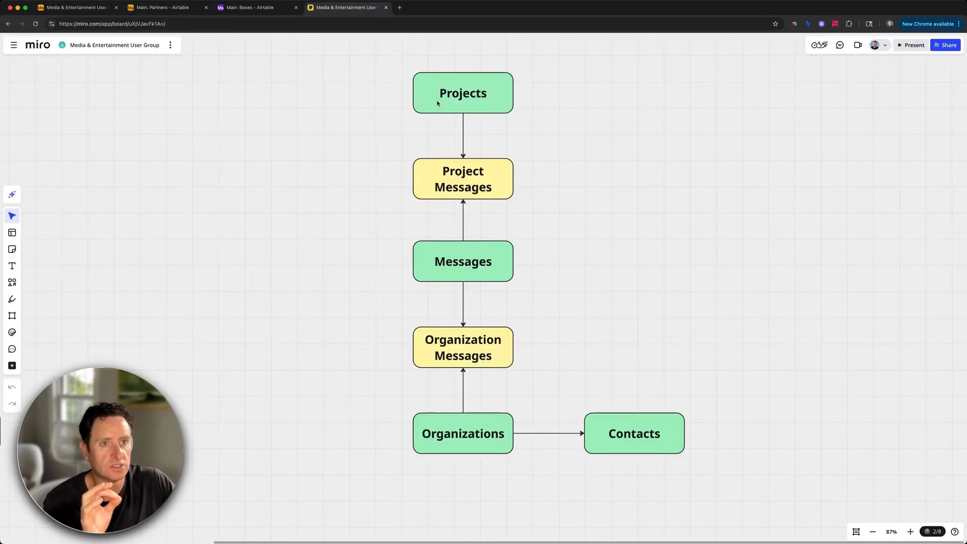
Step: Draw a connector from Projects to Messages, routed along the left side of the boxes
{"action": "left_click", "coordinate": [412, 97]}
{"action": "left_click_drag", "start_coordinate": [406, 93], "coordinate": [363, 225]}
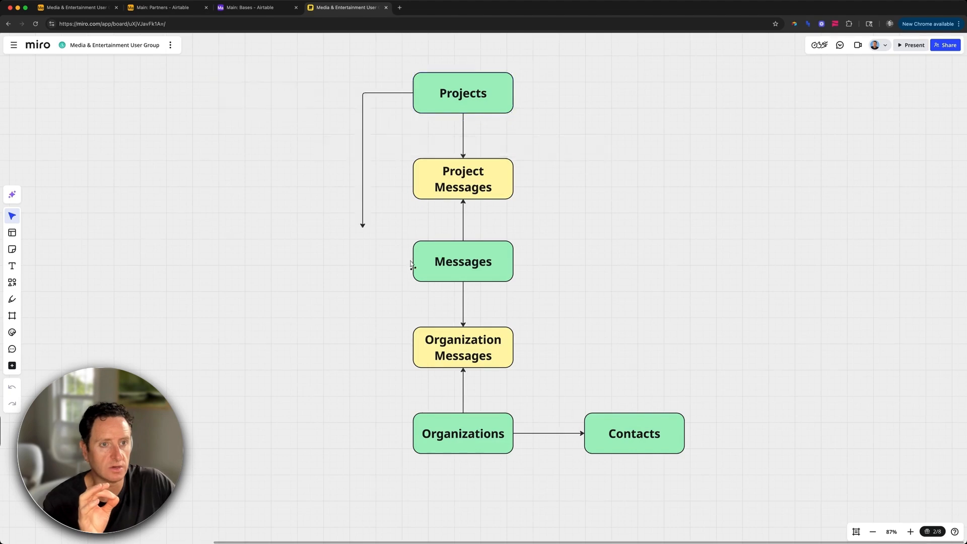
{"action": "left_click_drag", "start_coordinate": [411, 265], "coordinate": [419, 264]}
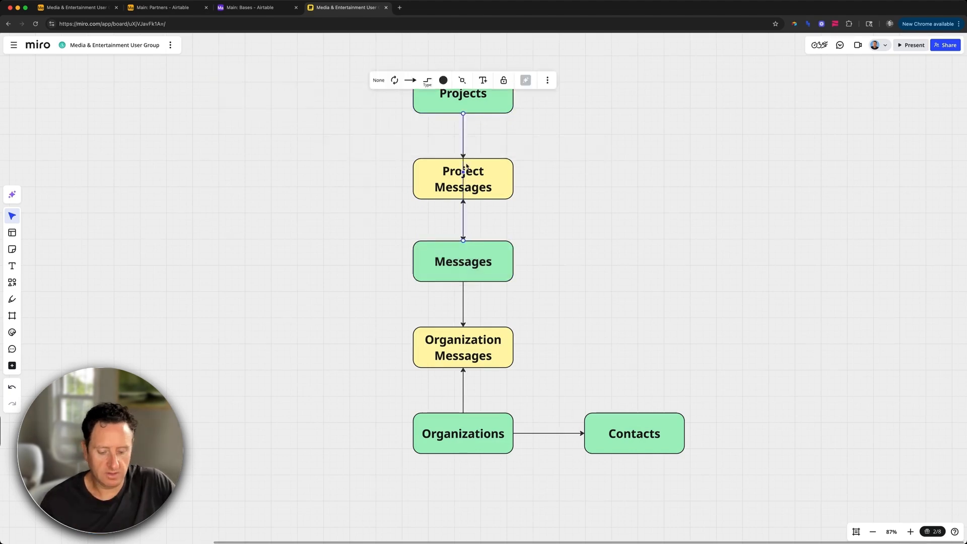
{"action": "key", "text": "super+z"}
{"action": "left_click", "coordinate": [421, 101]}
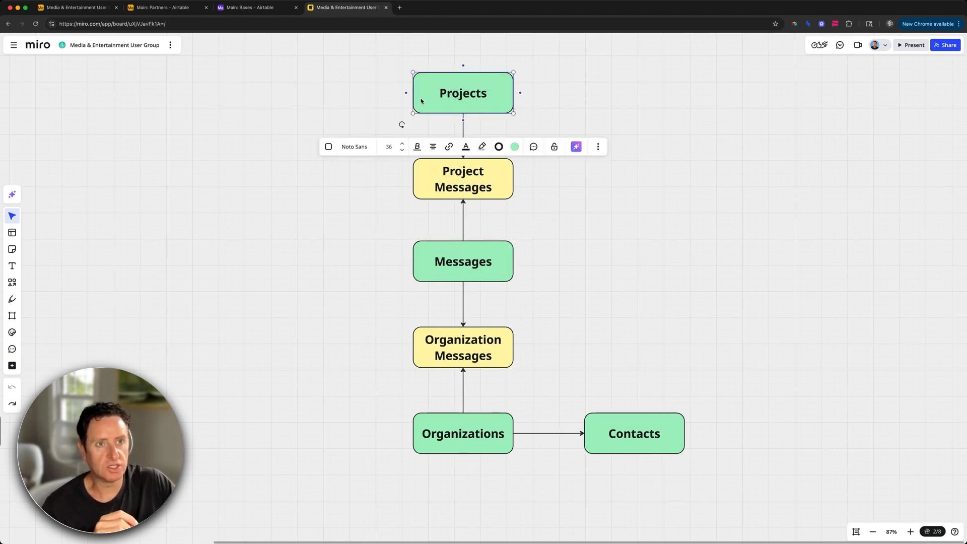
{"action": "left_click_drag", "start_coordinate": [406, 93], "coordinate": [413, 261]}
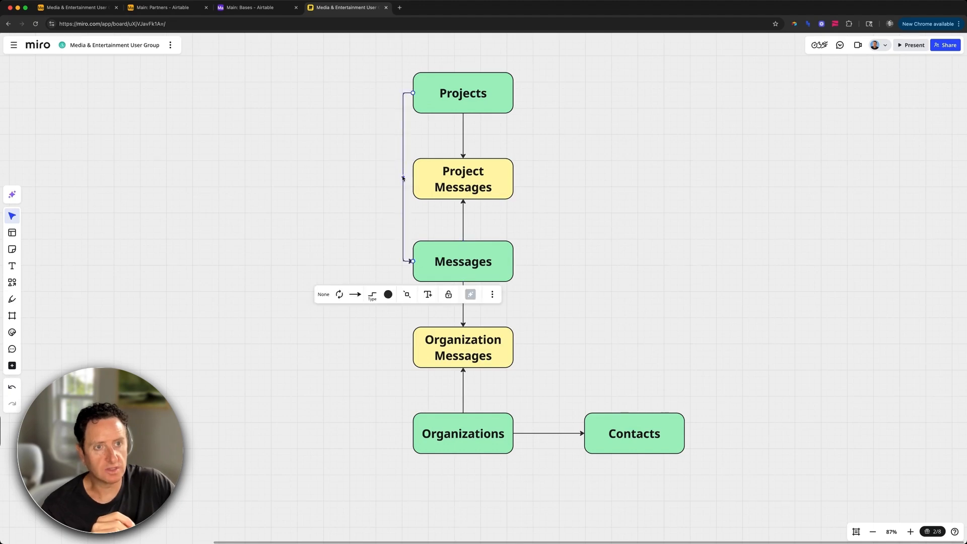
{"action": "left_click_drag", "start_coordinate": [403, 178], "coordinate": [381, 179]}
Step: Make the Projects–Messages connector dashed and return to Airtable
{"action": "left_click", "coordinate": [361, 294]}
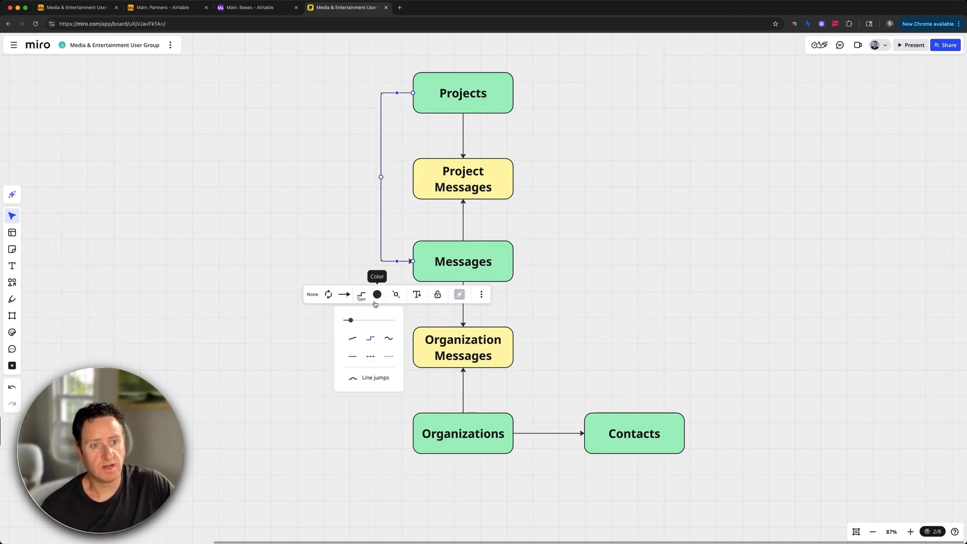
{"action": "left_click", "coordinate": [372, 357]}
{"action": "left_click", "coordinate": [331, 233]}
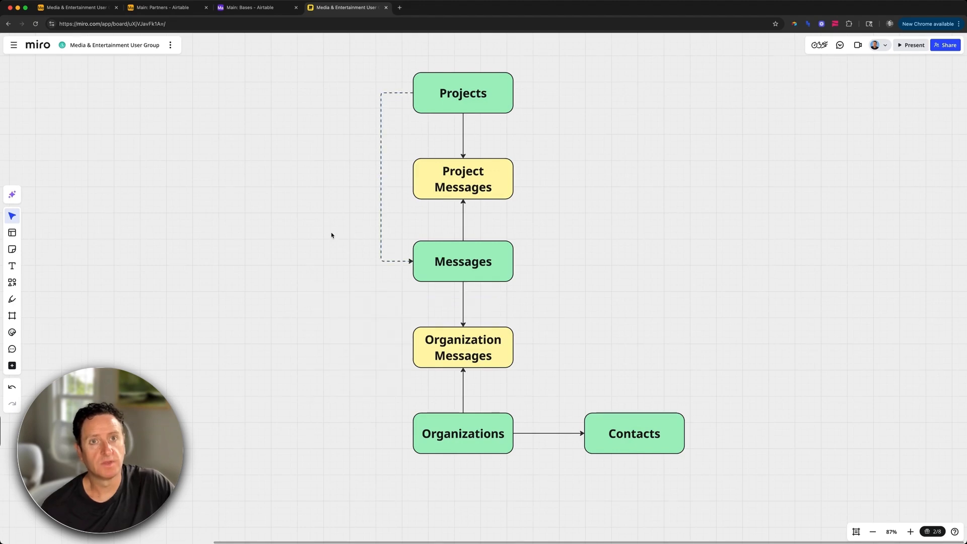
{"action": "key", "text": "super+2"}
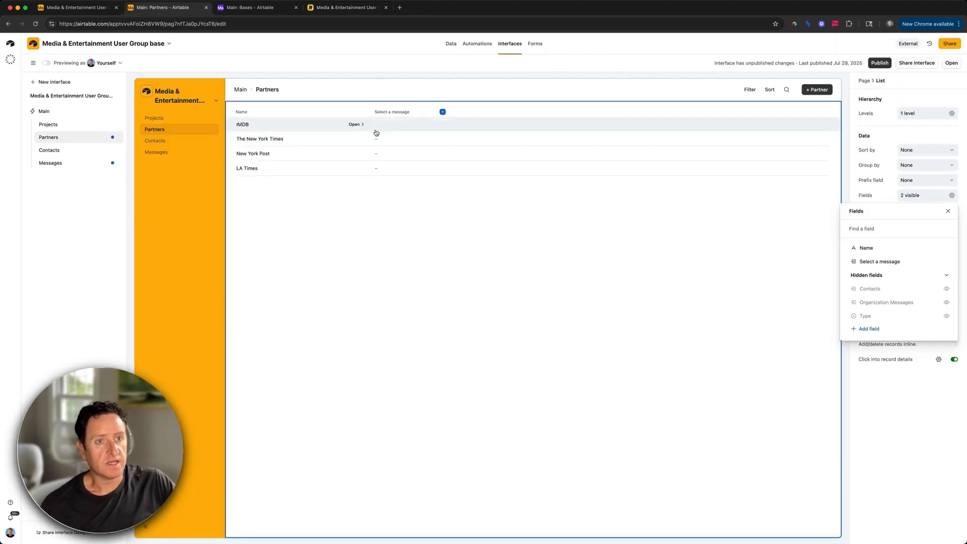
Step: Turn on inline record editing for the Partners list and widen the Select a message column
{"action": "left_click", "coordinate": [440, 209]}
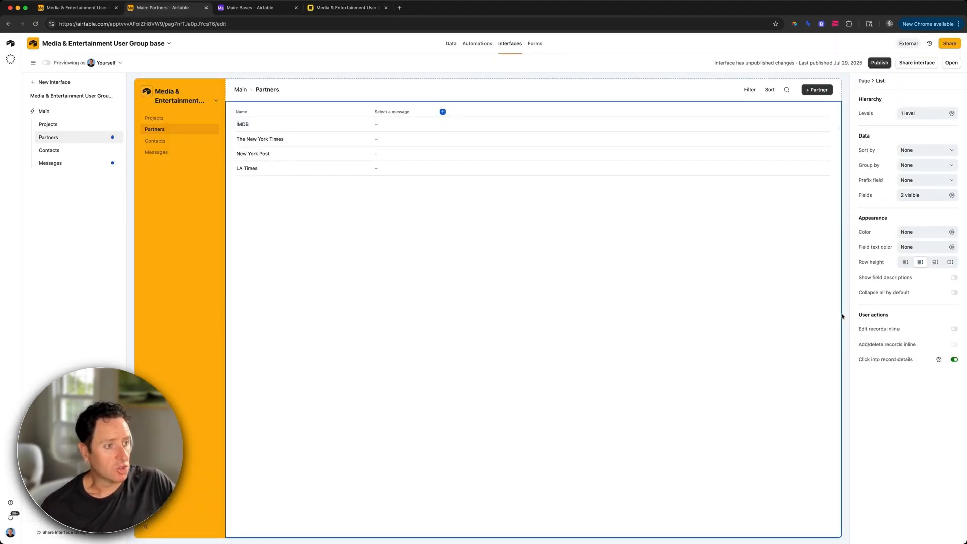
{"action": "left_click", "coordinate": [894, 335]}
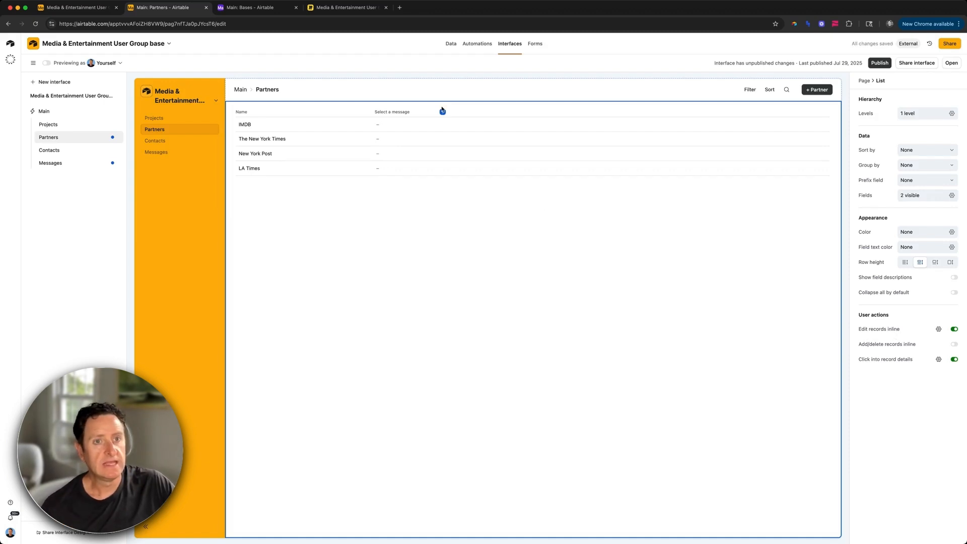
{"action": "left_click_drag", "start_coordinate": [437, 112], "coordinate": [460, 112]}
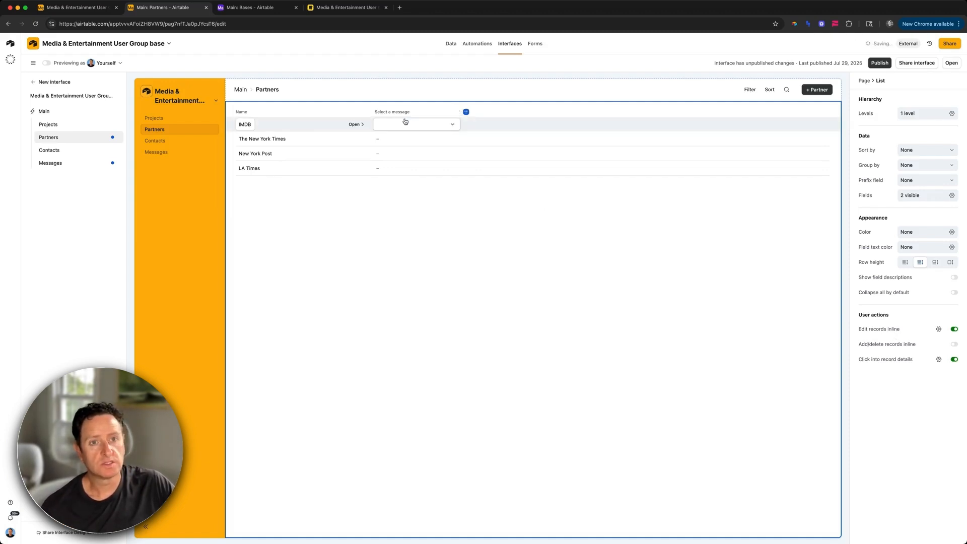
Step: Set The New York Times' message to 'New releases coming this month!' and open Automations
{"action": "left_click", "coordinate": [398, 139]}
{"action": "left_click", "coordinate": [398, 139]}
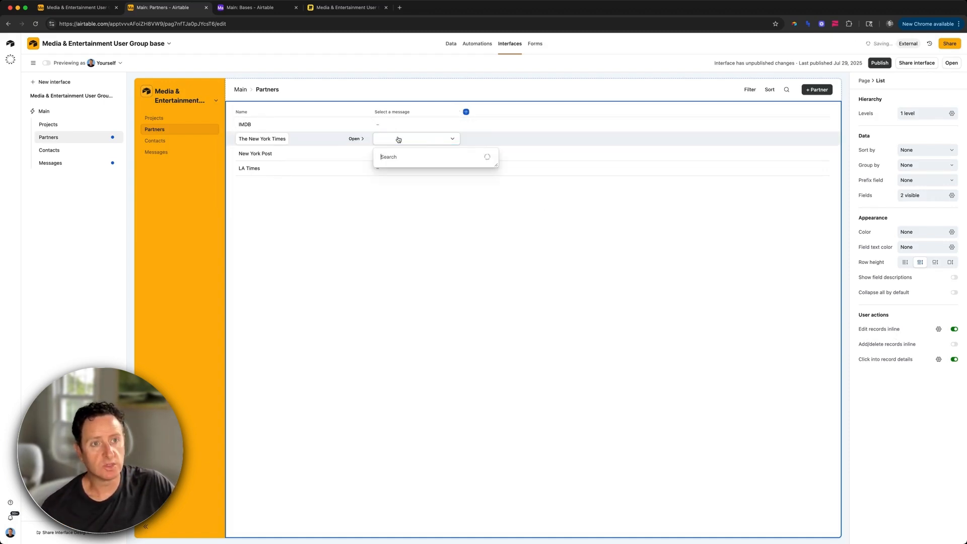
{"action": "left_click", "coordinate": [414, 171]}
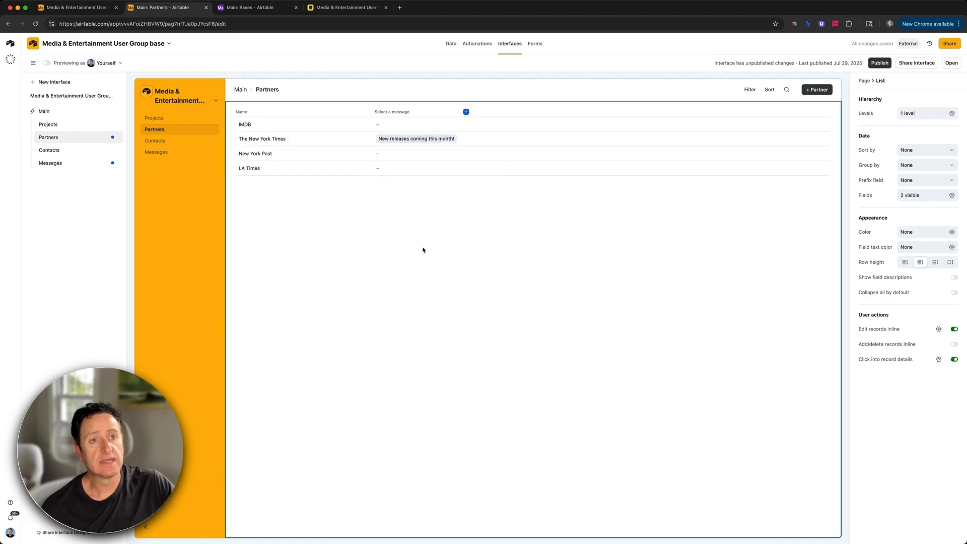
{"action": "left_click", "coordinate": [480, 44], "text": "super"}
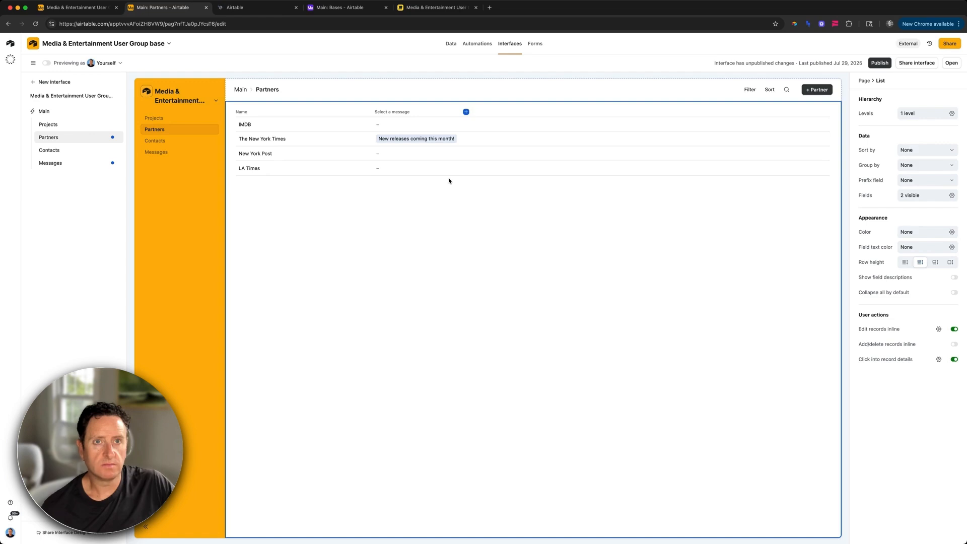
{"action": "key", "text": "ctrl+Tab"}
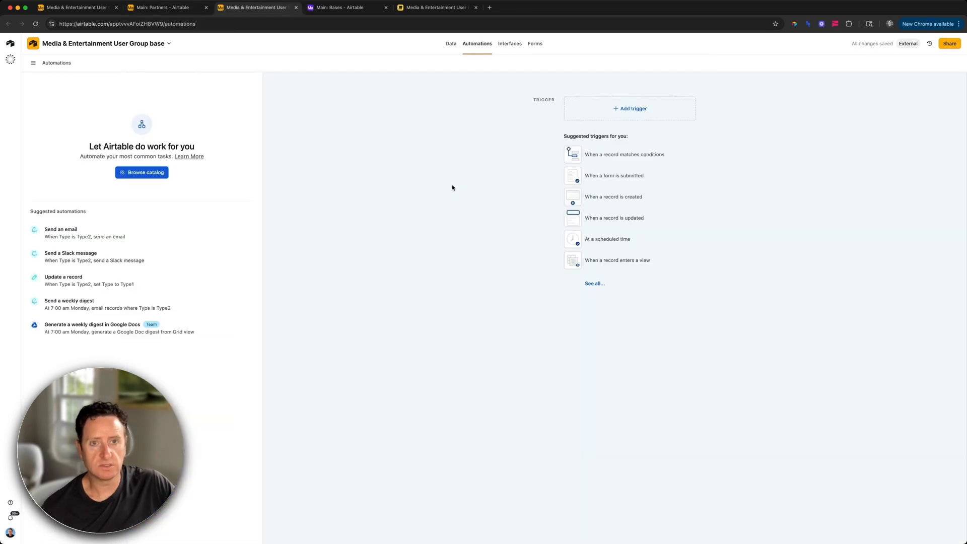
Step: Begin an Omni prompt requesting an automation triggered by 'When record matches conditions'
{"action": "left_click", "coordinate": [10, 63]}
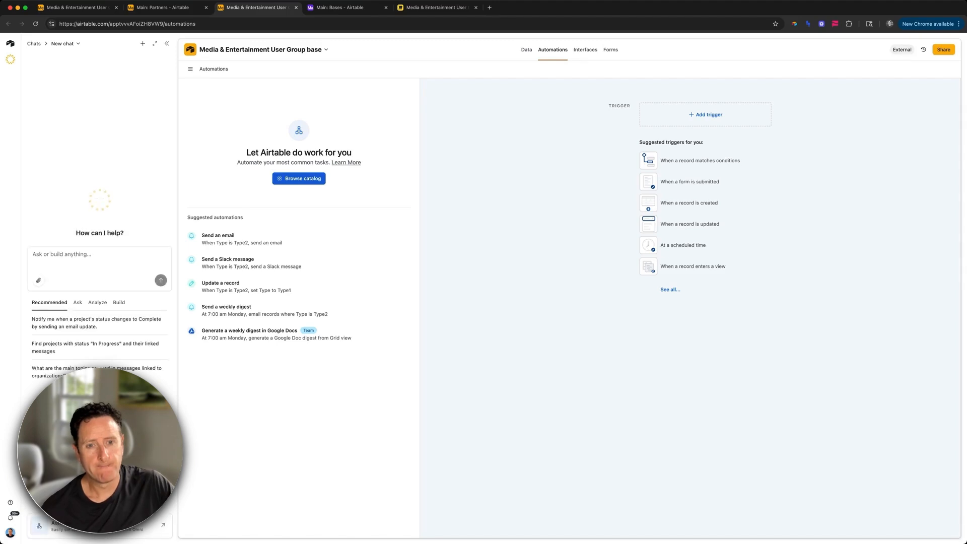
{"action": "left_click", "coordinate": [77, 254]}
{"action": "type", "text": "Please create an aut"}
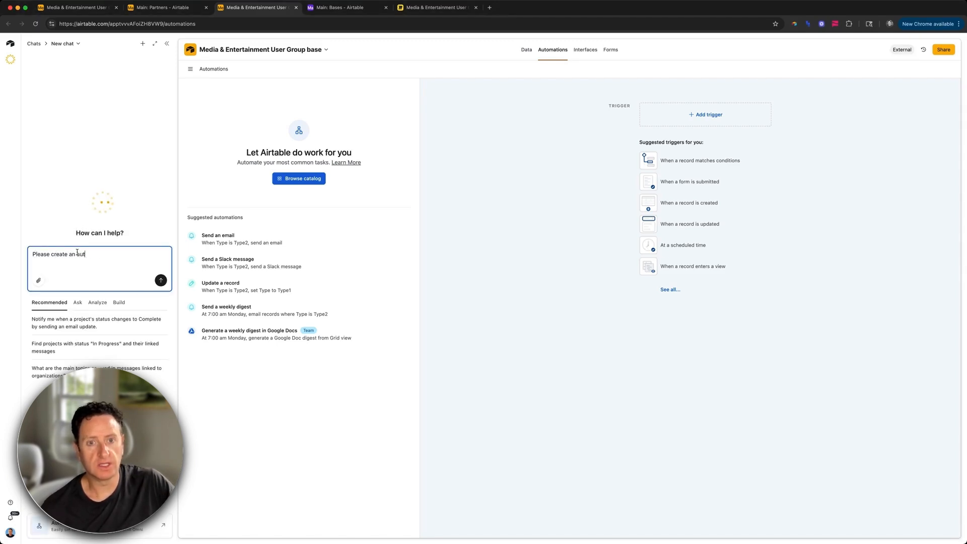
{"action": "type", "text": "omation with the trigger When reco"}
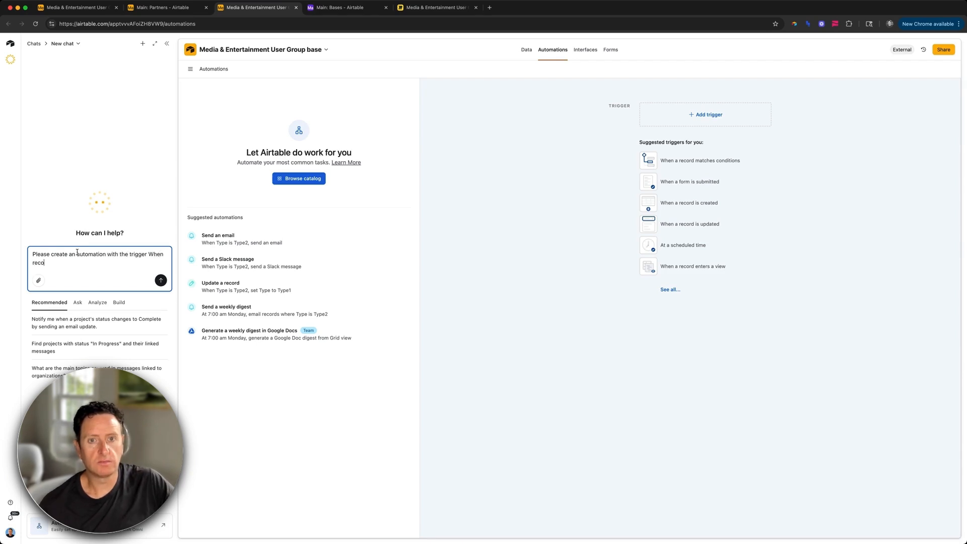
{"action": "type", "text": "rd matches conditions in the Organization table. The con"}
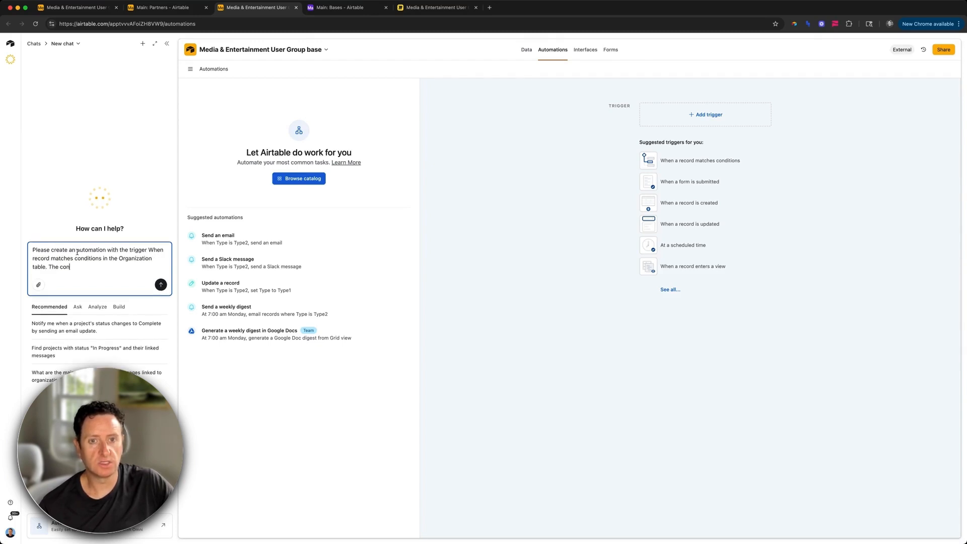
{"action": "type", "text": "dition is when the "}
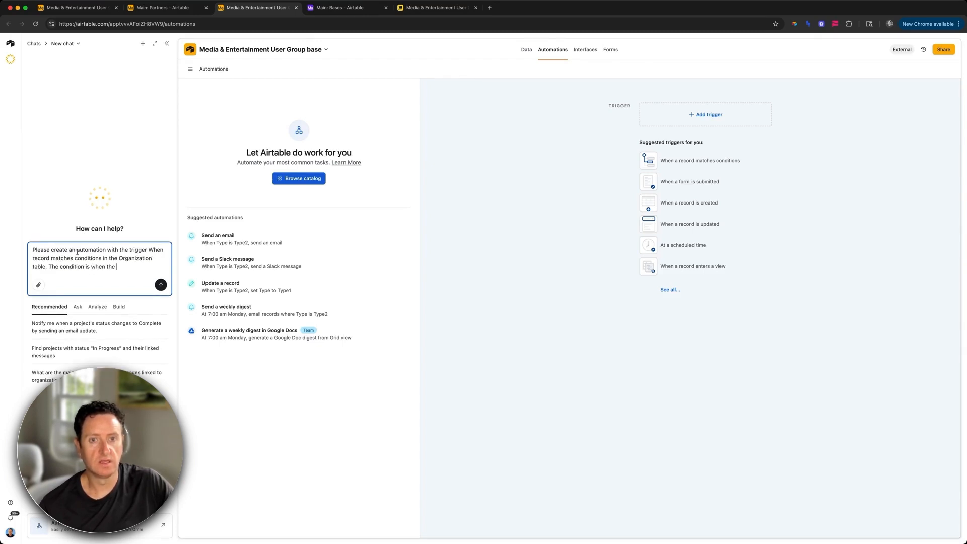
{"action": "type", "text": "Messagss feld "}
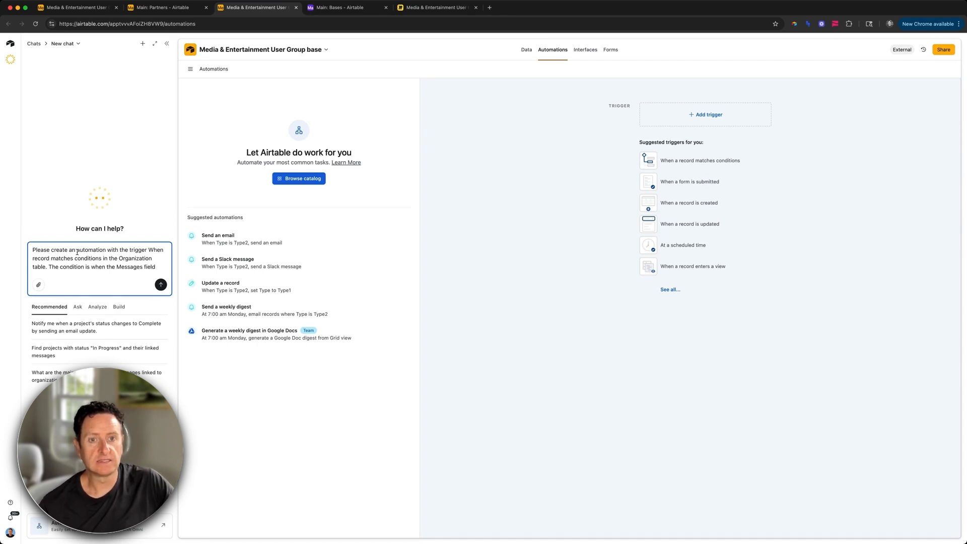
{"action": "type", "text": "is not empty."}
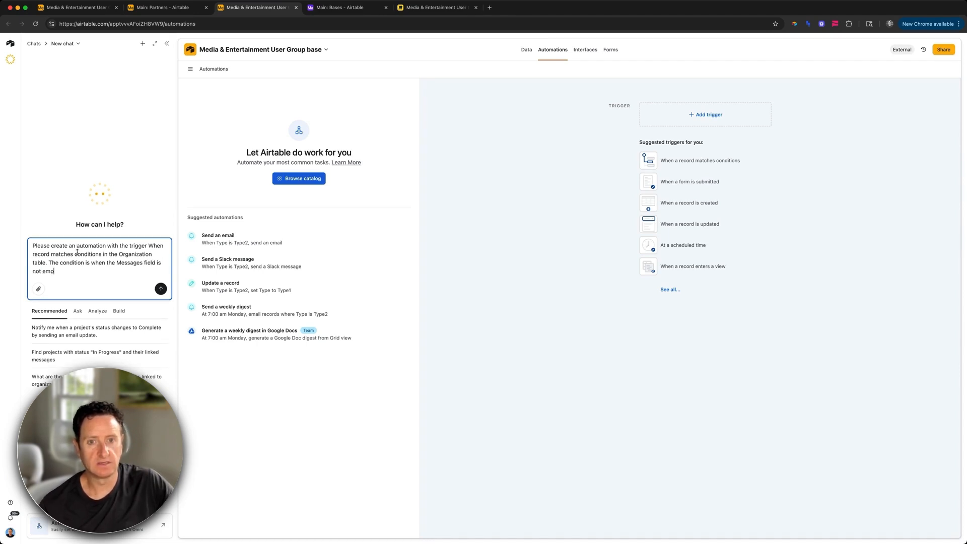
Step: Describe the first action: create an Organization Messages record mapping the Organization ID and Messages record ID
{"action": "key", "text": "shift+Return"}
{"action": "key", "text": "shift+Return"}
{"action": "type", "text": "The action"}
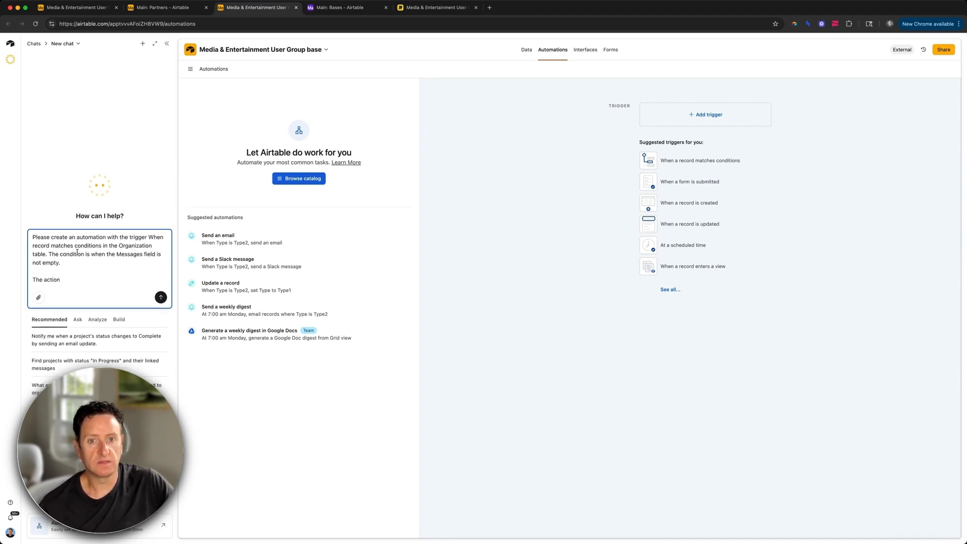
{"action": "key", "text": "BackSpace"}
{"action": "key", "text": "BackSpace"}
{"action": "key", "text": "BackSpace"}
{"action": "key", "text": "BackSpace"}
{"action": "key", "text": "BackSpace"}
{"action": "key", "text": "BackSpace"}
{"action": "type", "text": "first act"}
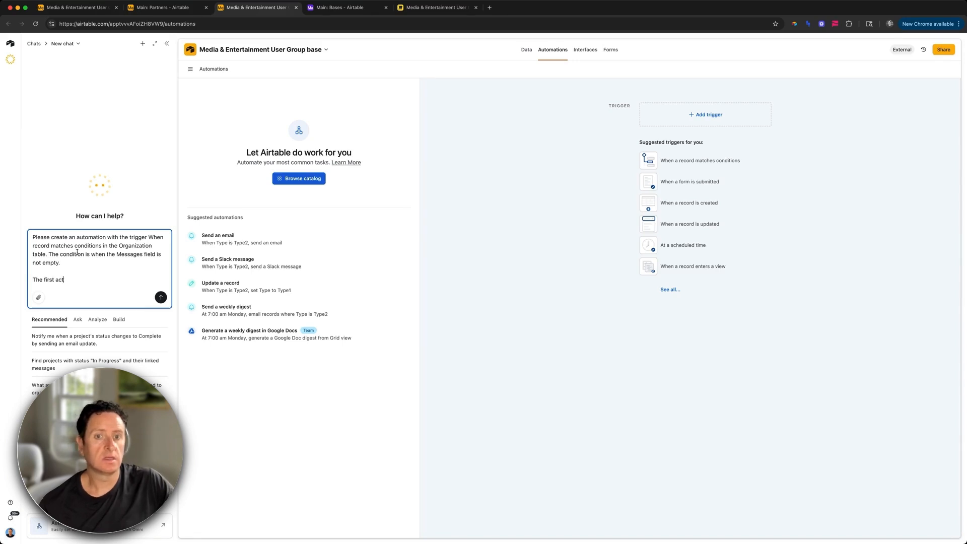
{"action": "type", "text": "ion is to create "}
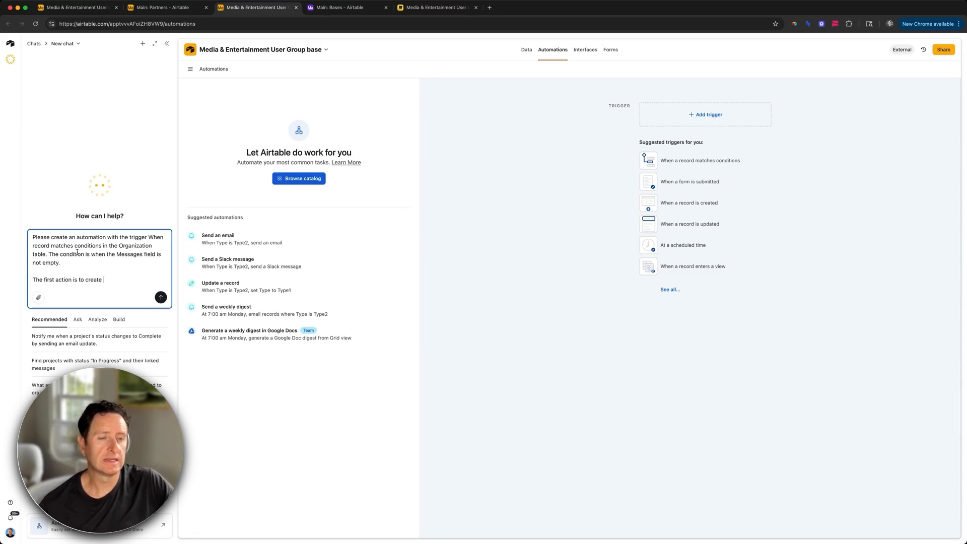
{"action": "type", "text": "a record in the Orga"}
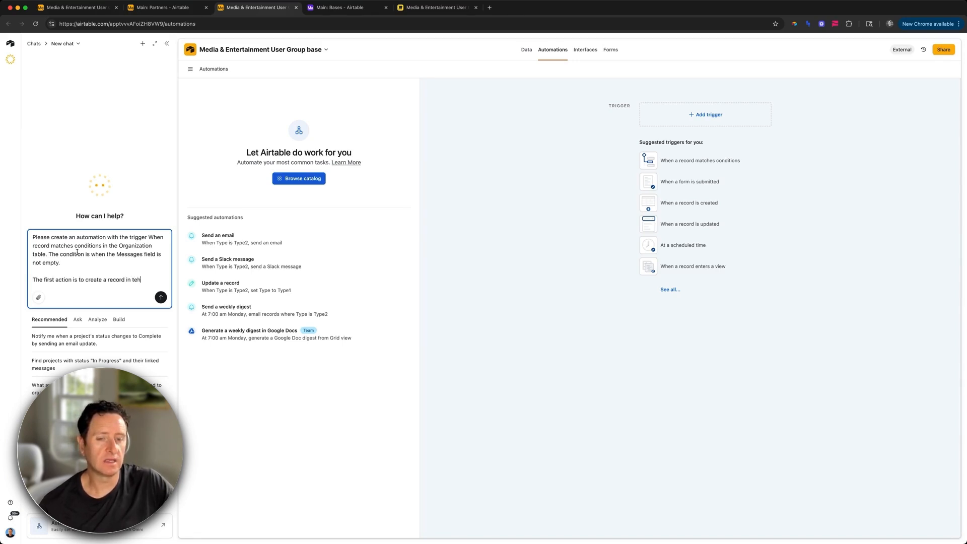
{"action": "type", "text": "nization M"}
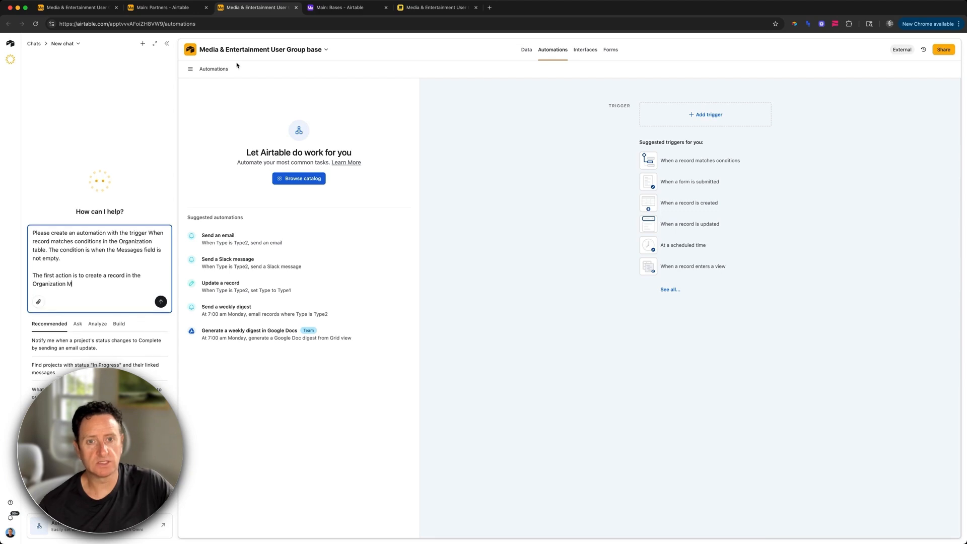
{"action": "type", "text": "essags table where "}
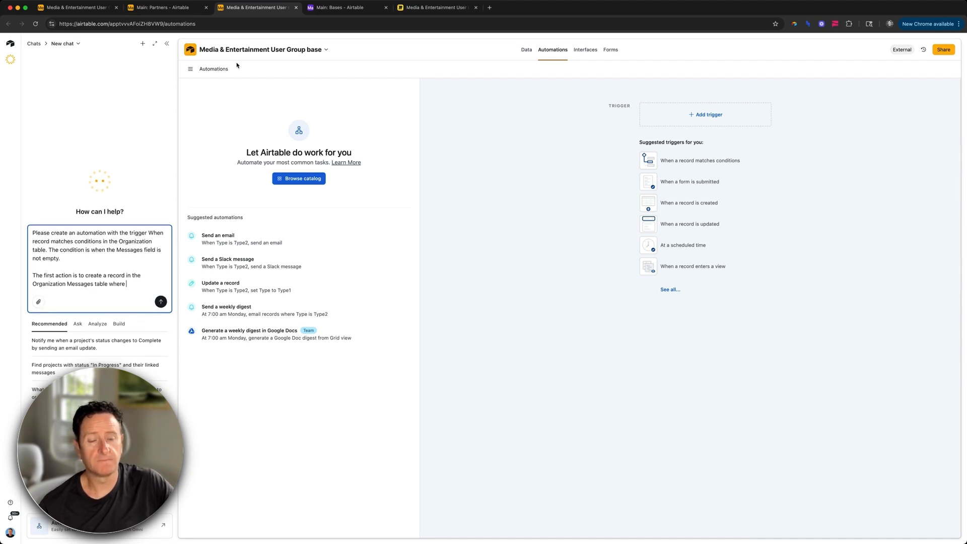
{"action": "type", "text": "by Orga"}
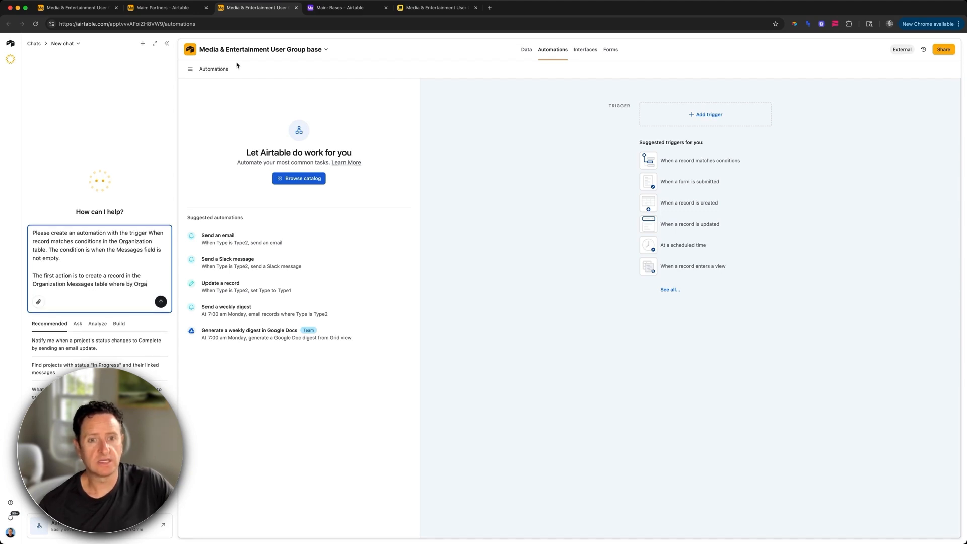
{"action": "type", "text": "nizationis the "}
{"action": "type", "text": "record"}
{"action": "type", "text": "."}
{"action": "key", "text": "BackSpace"}
{"action": "key", "text": "BackSpace"}
{"action": "type", "text": "ID from the "}
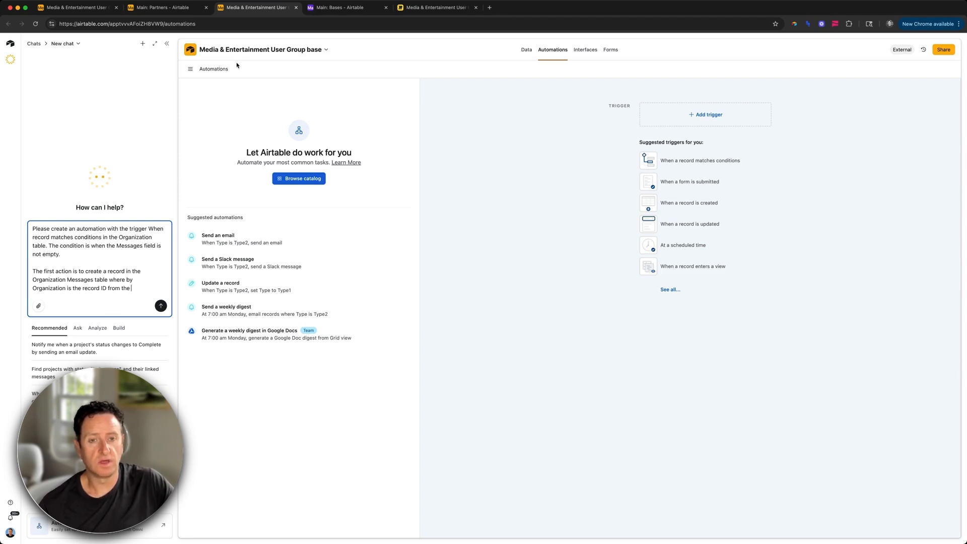
{"action": "type", "text": "triggering "}
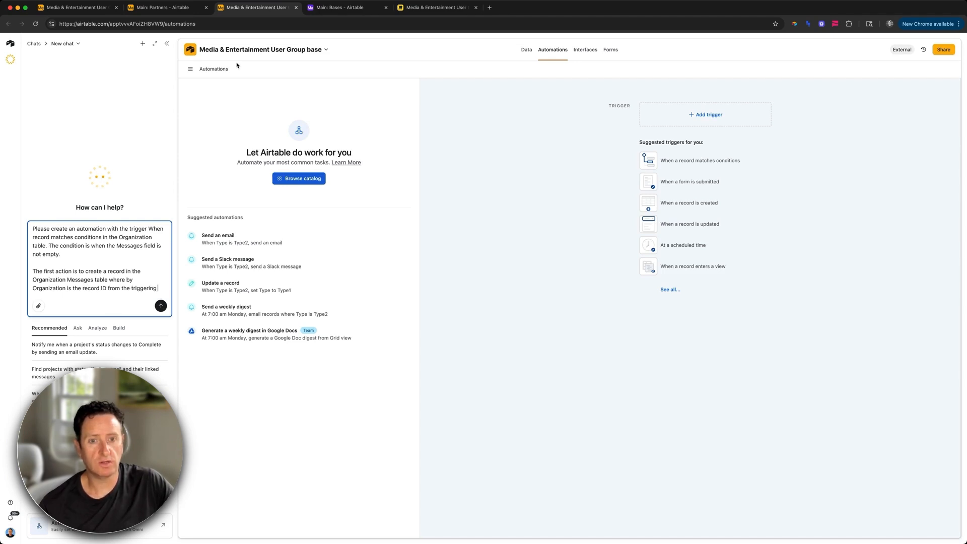
{"action": "type", "text": "record, Message is the Message from th"}
{"action": "key", "text": "BackSpace"}
{"action": "key", "text": "BackSpace"}
{"action": "key", "text": "BackSpace"}
{"action": "key", "text": "BackSpace"}
{"action": "key", "text": "BackSpace"}
{"action": "key", "text": "BackSpace"}
{"action": "key", "text": "BackSpace"}
{"action": "key", "text": "BackSpace"}
{"action": "key", "text": "BackSpace"}
{"action": "key", "text": "BackSpace"}
{"action": "key", "text": "BackSpace"}
{"action": "key", "text": "BackSpace"}
{"action": "key", "text": "BackSpace"}
{"action": "key", "text": "BackSpace"}
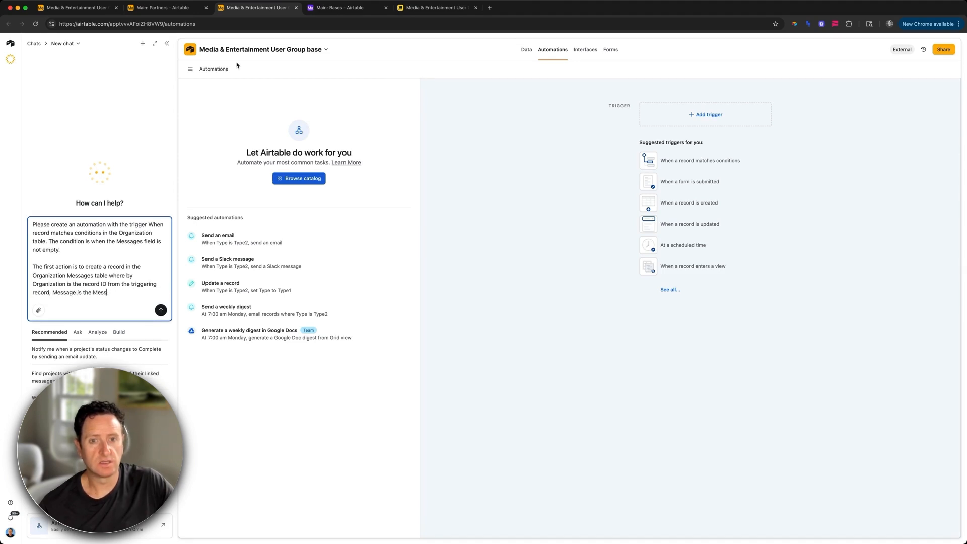
{"action": "type", "text": "record ID from the MEssa"}
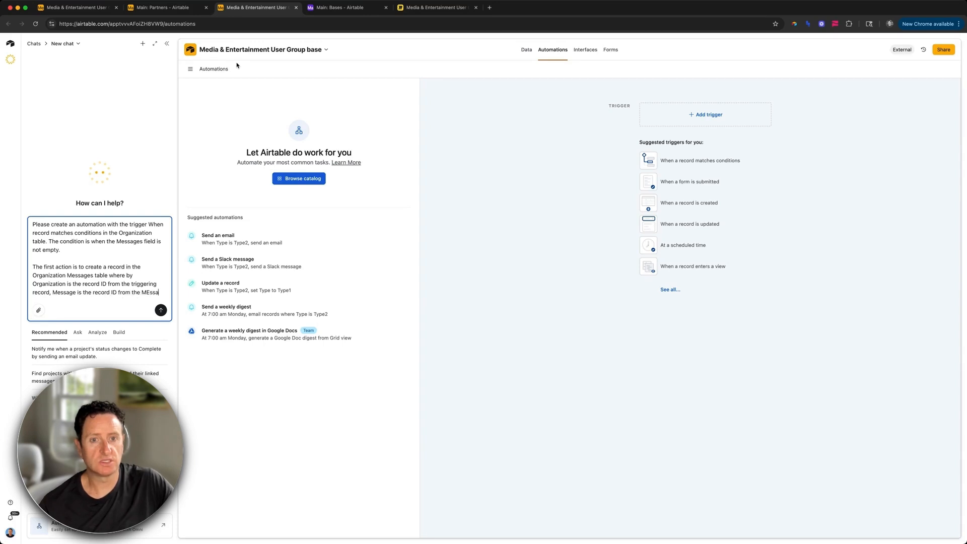
{"action": "key", "text": "BackSpace"}
{"action": "key", "text": "BackSpace"}
{"action": "type", "text": "essages field "}
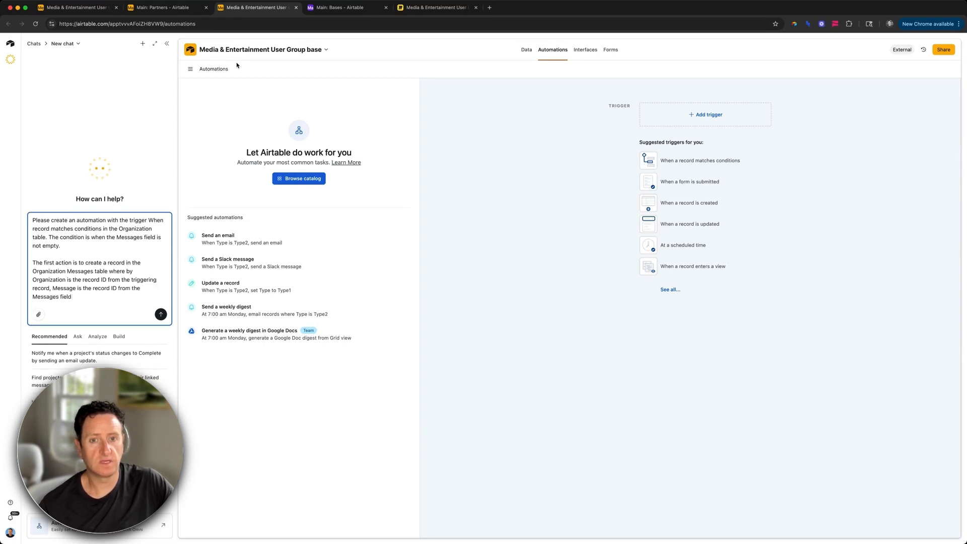
{"action": "type", "text": "in the triggering rec"}
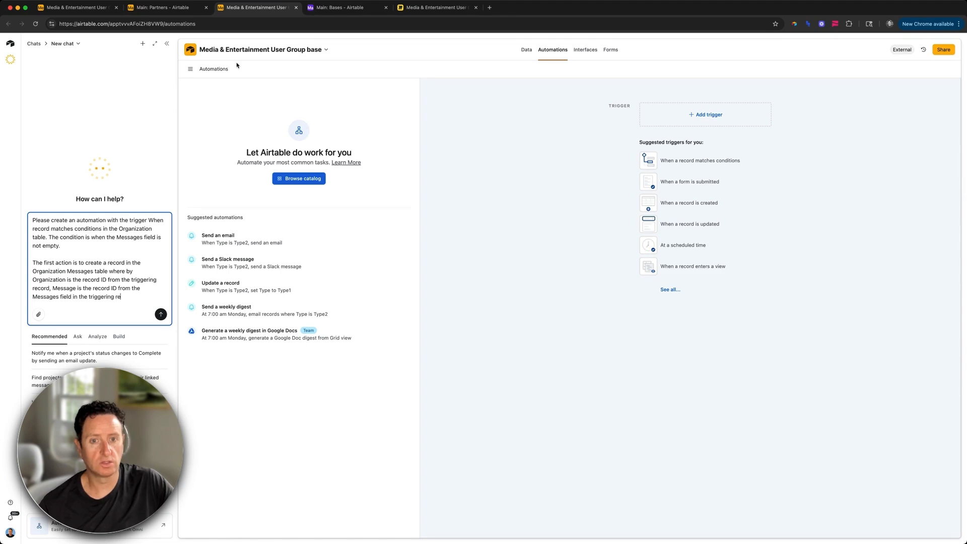
{"action": "type", "text": "ord"}
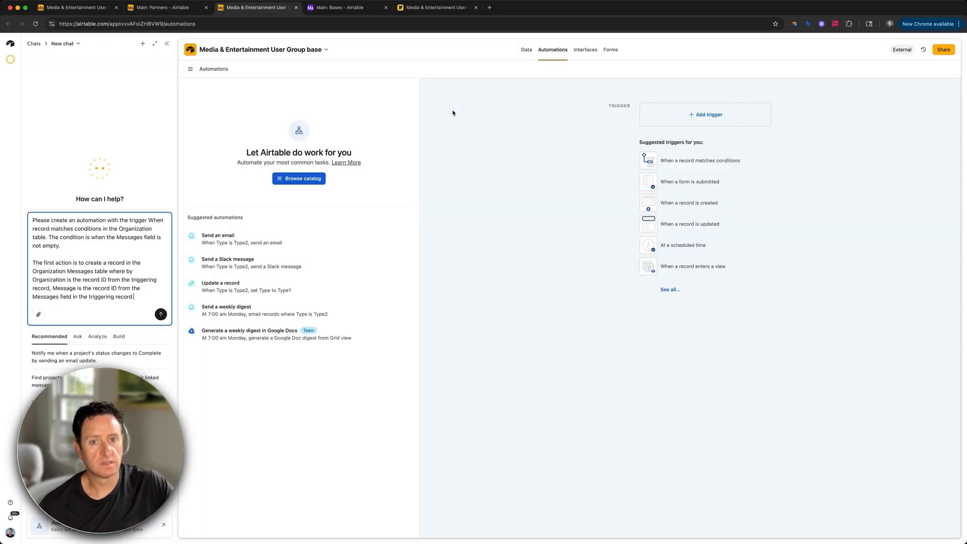
{"action": "type", "text": "and"}
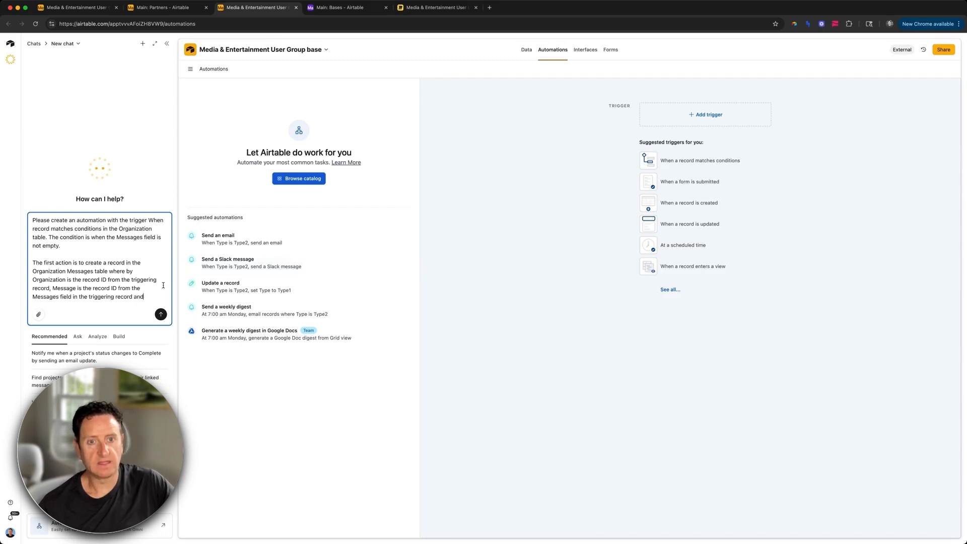
{"action": "type", "text": " then Status shou"}
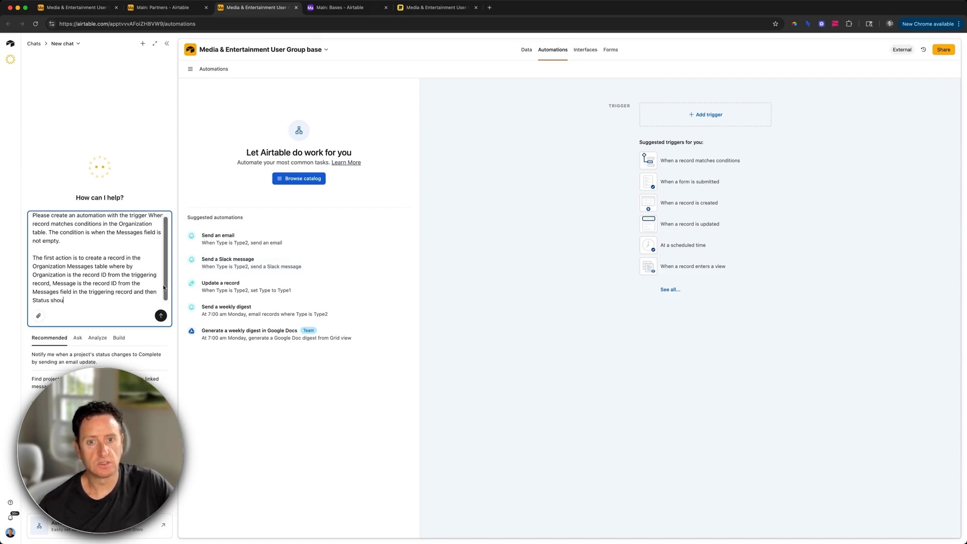
{"action": "type", "text": "ld be \"In P"}
{"action": "key", "text": "BackSpace"}
Step: Set the Status to 'In progress' and add a second action clearing the organization's Messages field
{"action": "type", "text": "progress"}
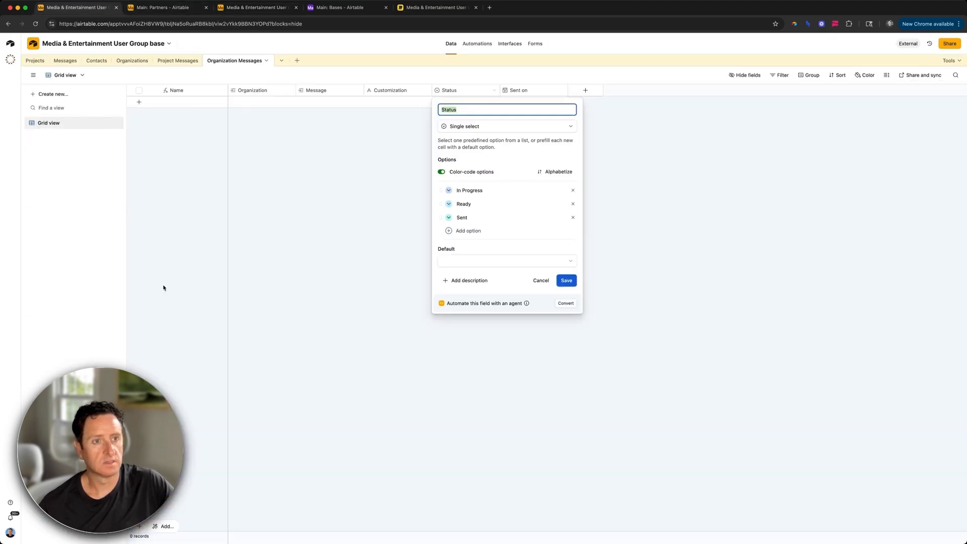
{"action": "type", "text": "THe n"}
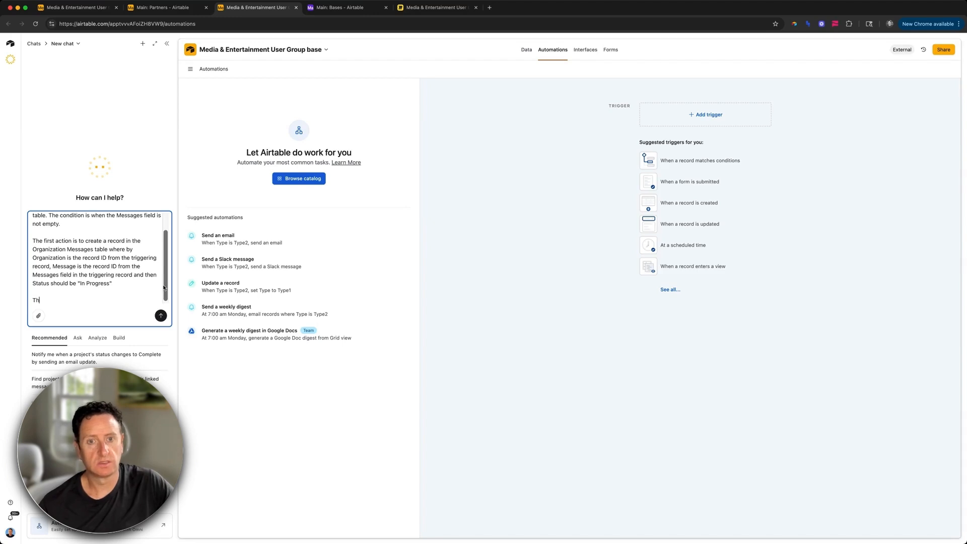
{"action": "type", "text": "ext action sh"}
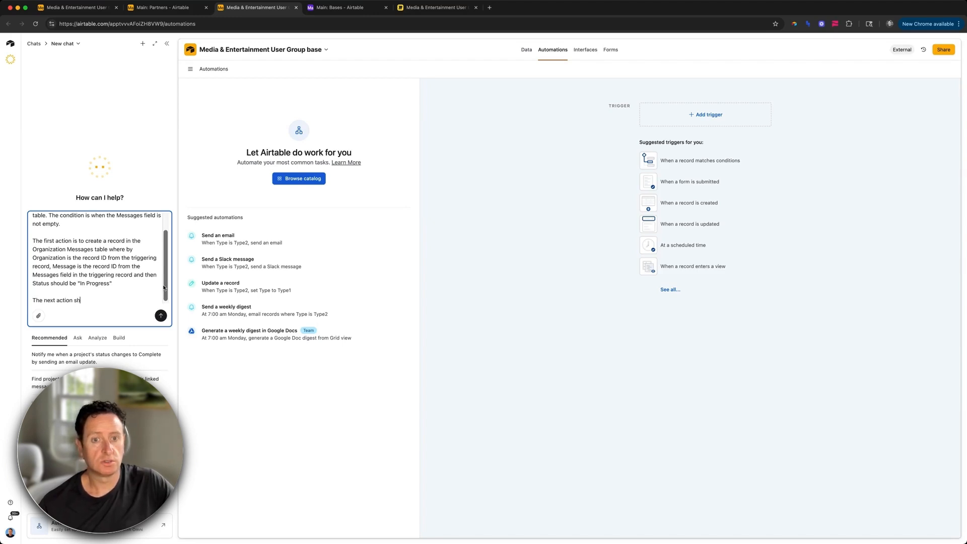
{"action": "type", "text": "ould be to update the"}
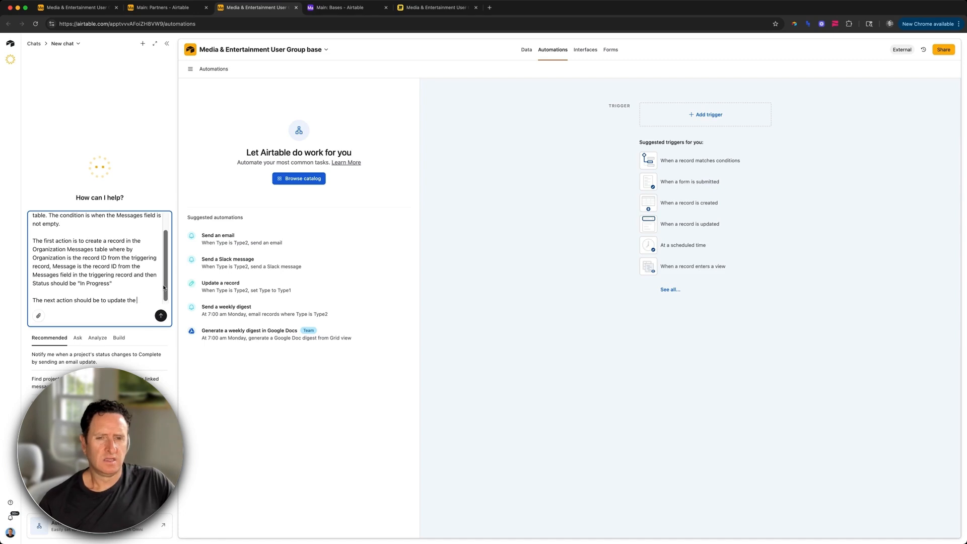
{"action": "type", "text": " Organization r"}
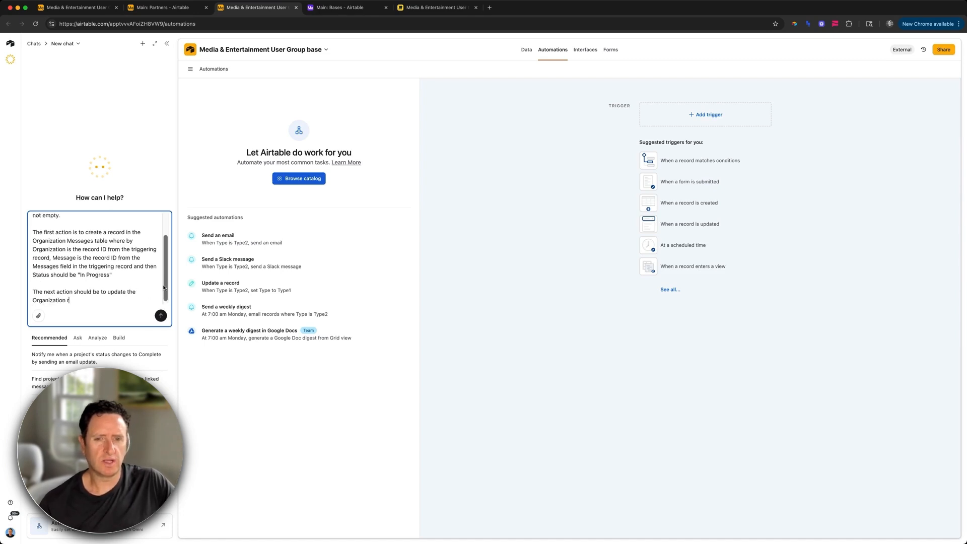
{"action": "type", "text": "ecord from the trigger to clear out"}
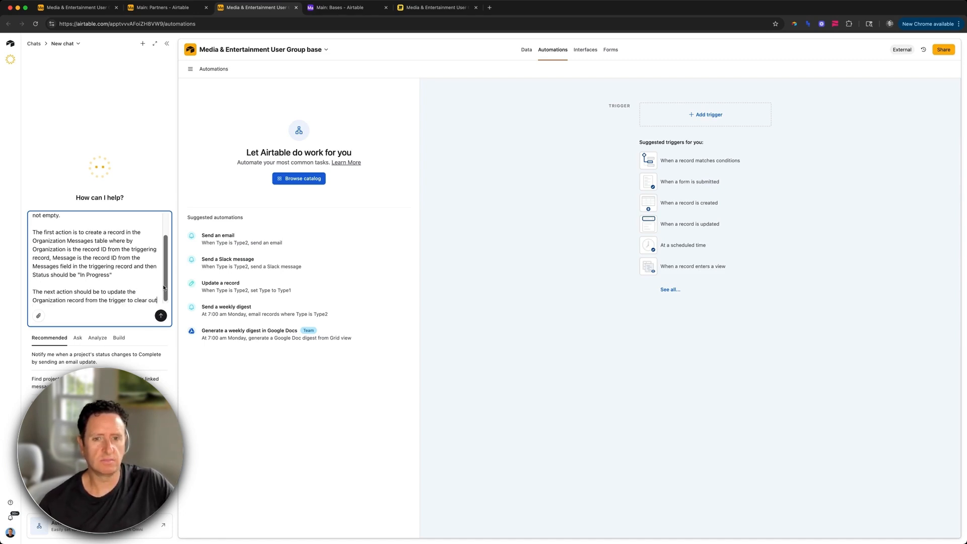
{"action": "type", "text": " the Messages field"}
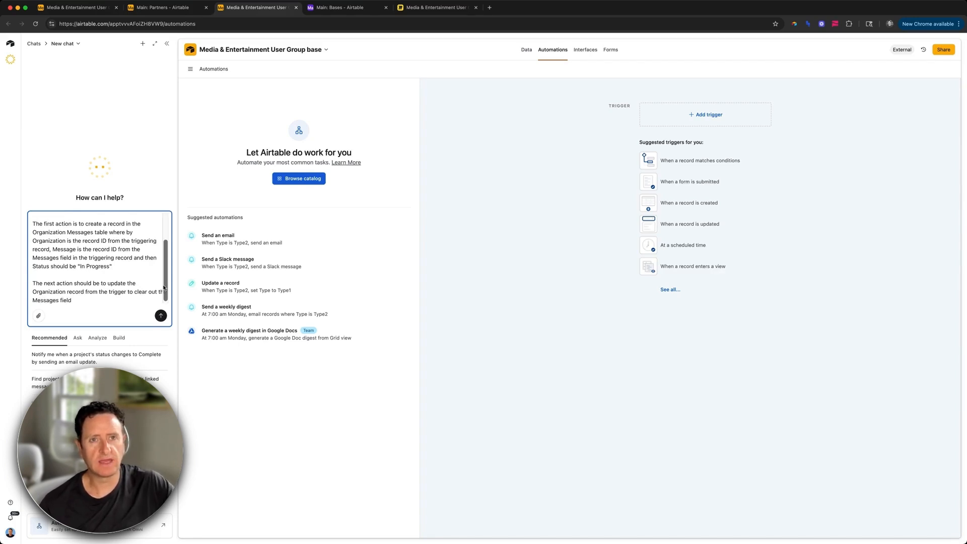
{"action": "key", "text": "ctrl+shift+Tab"}
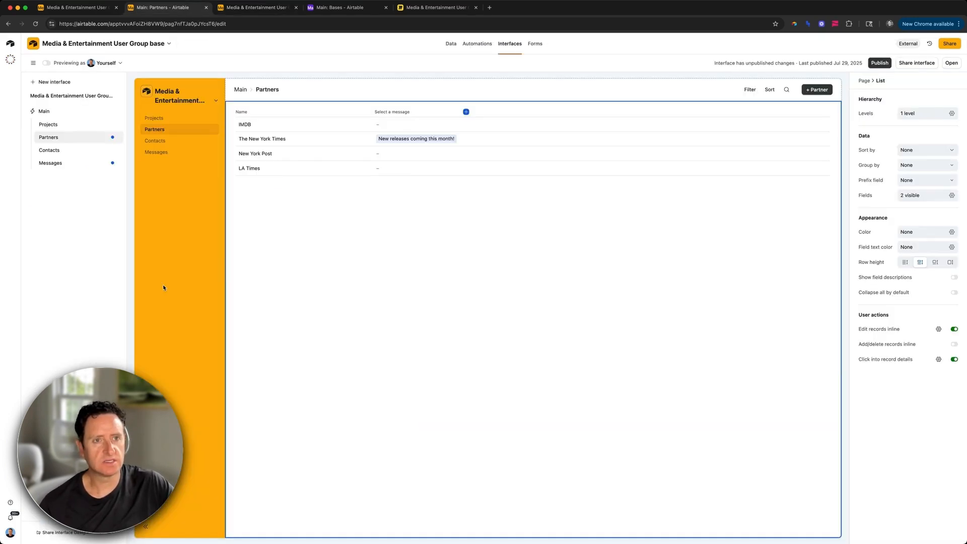
Step: Create a single line text field named 'Last message' on the Partners list
{"action": "left_click", "coordinate": [466, 112]}
{"action": "left_click", "coordinate": [433, 185]}
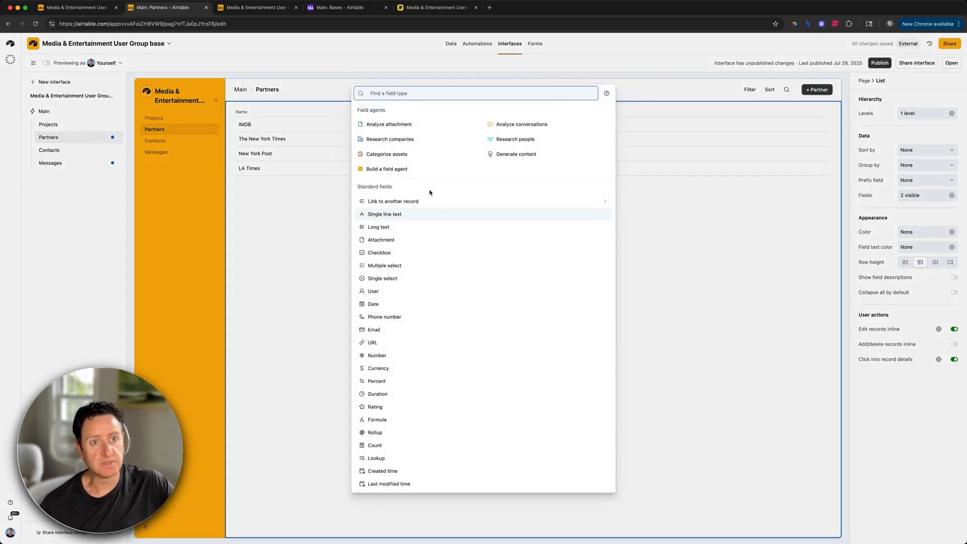
{"action": "left_click", "coordinate": [401, 212]}
{"action": "type", "text": "Last message"}
{"action": "left_click", "coordinate": [525, 315]}
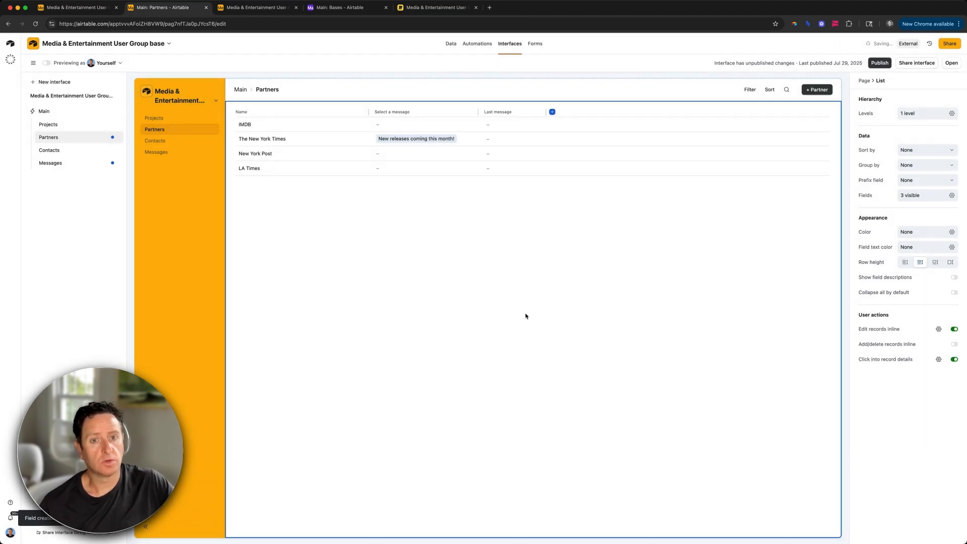
{"action": "key", "text": "ctrl+Tab"}
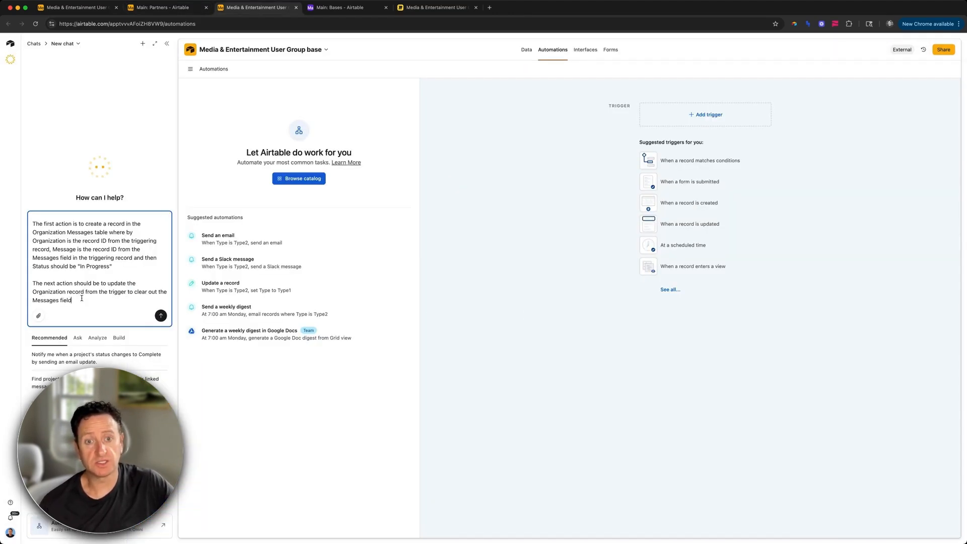
Step: Add copying the message's Name into 'Last message' to the prompt and send it to Omni
{"action": "type", "text": "and add the value from the Ti"}
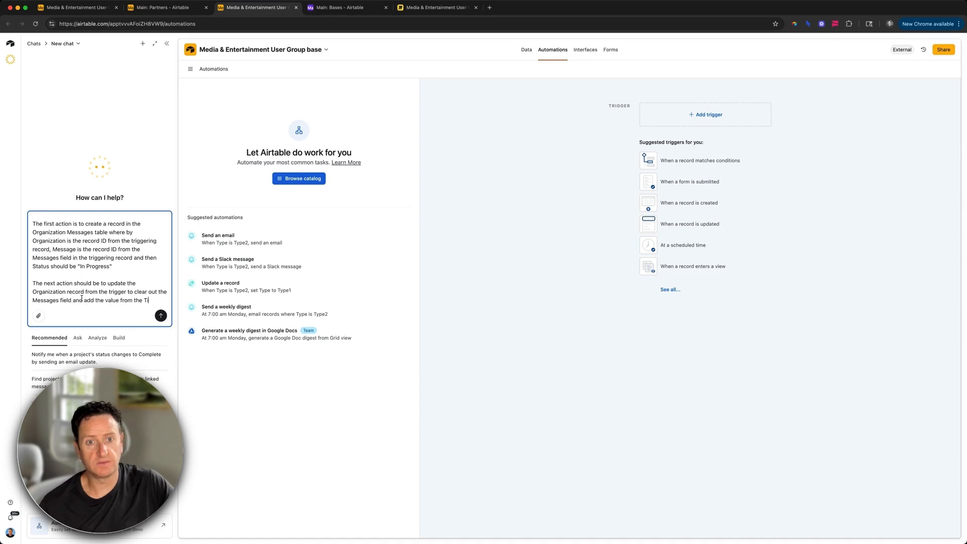
{"action": "key", "text": "BackSpace"}
{"action": "key", "text": "BackSpace"}
{"action": "type", "text": "Name fie"}
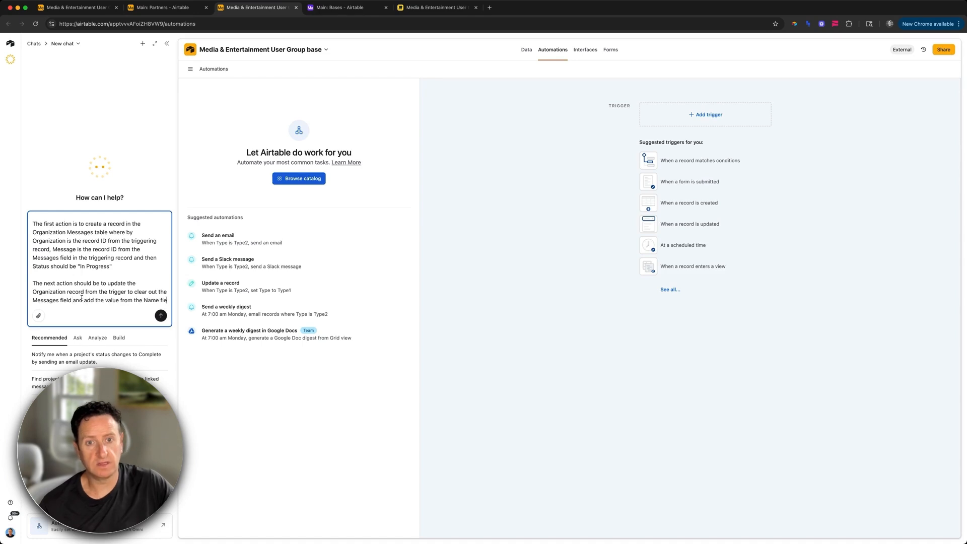
{"action": "type", "text": "lds in teh Messages record to the fie"}
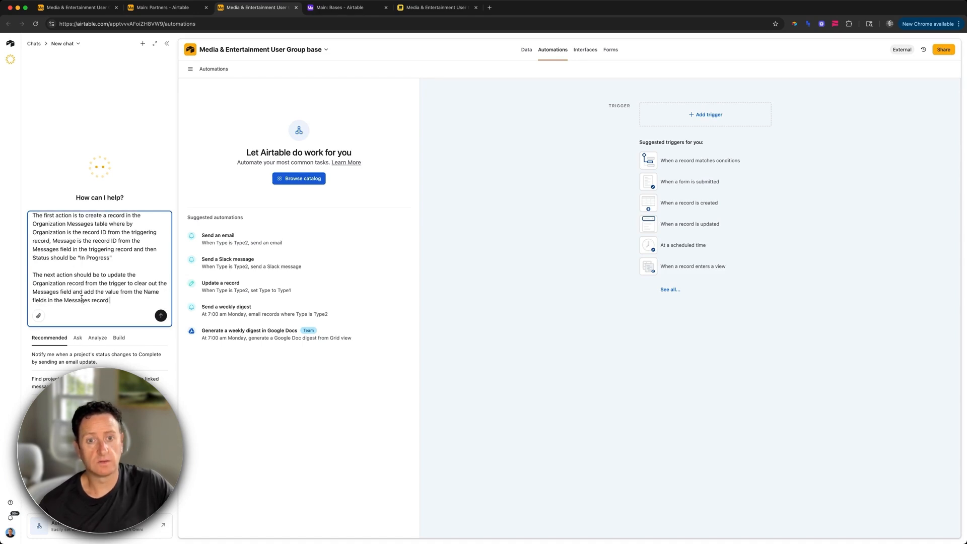
{"action": "type", "text": "ld titled"}
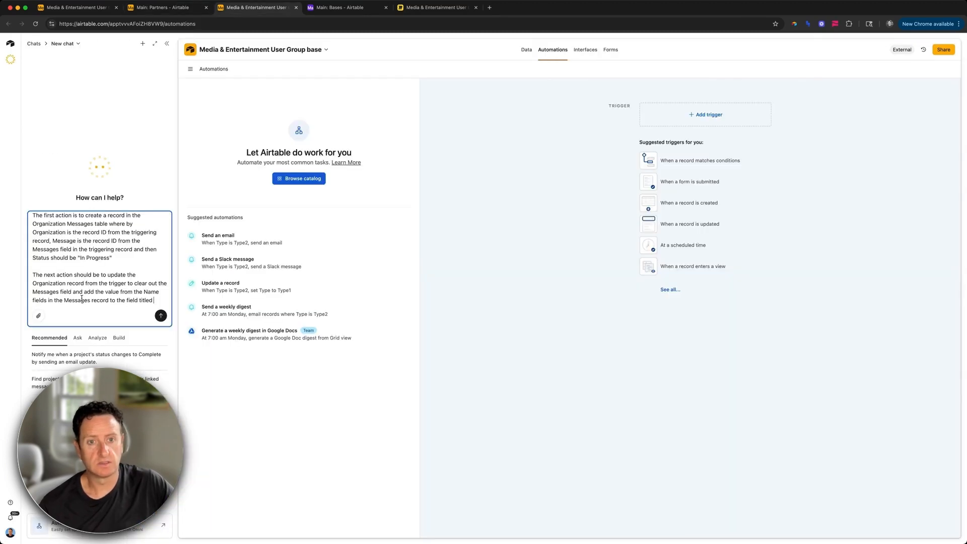
{"action": "type", "text": "\"Last message\""}
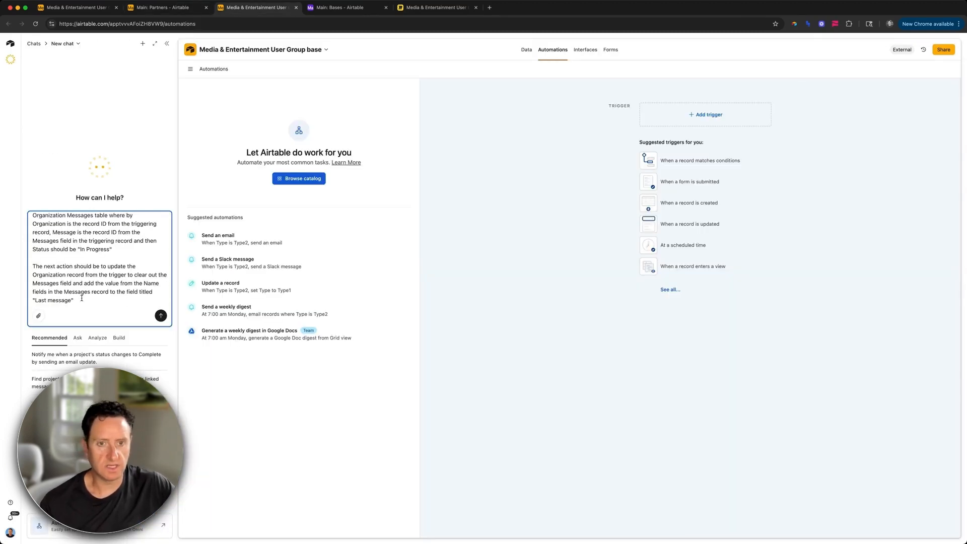
{"action": "left_click", "coordinate": [157, 319]}
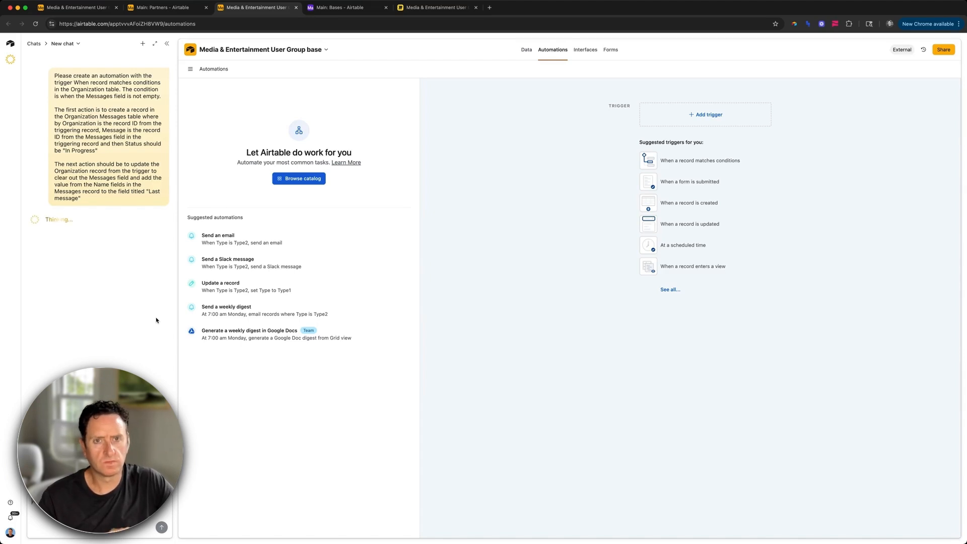
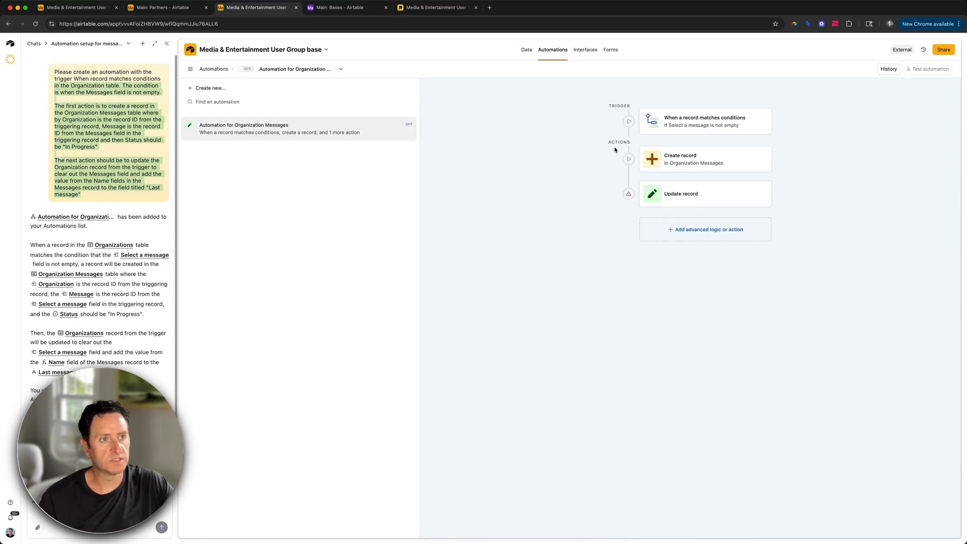
Step: Review the trigger, Create record and Update record settings
{"action": "left_click", "coordinate": [712, 119]}
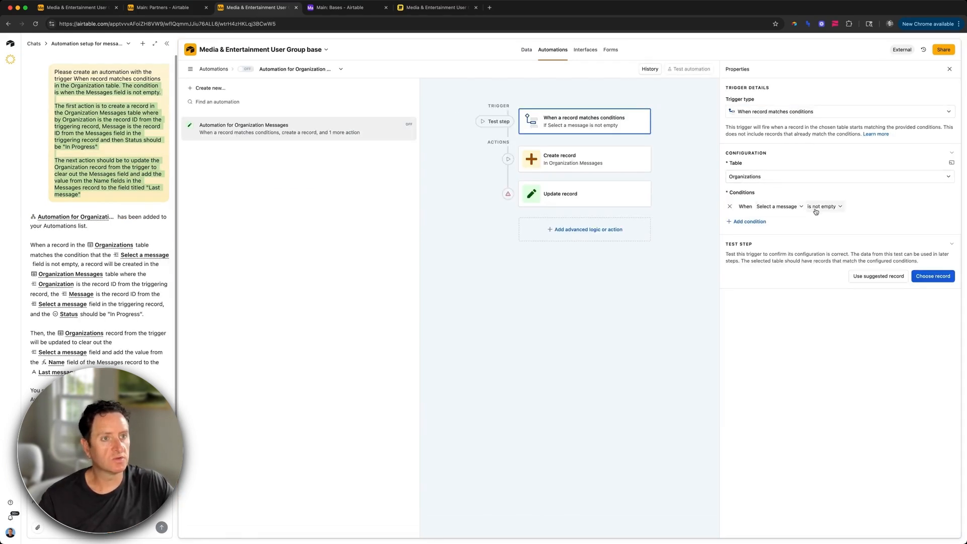
{"action": "left_click", "coordinate": [591, 164]}
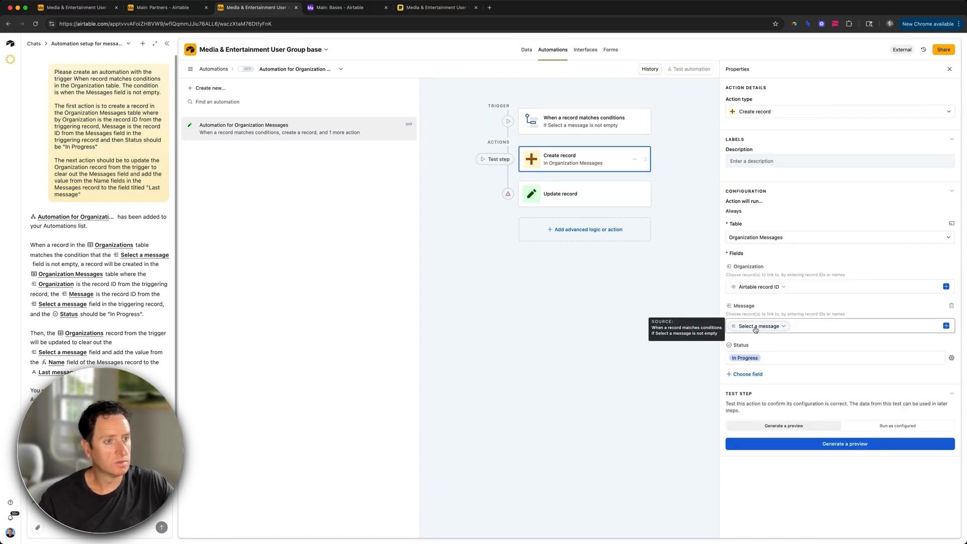
{"action": "left_click", "coordinate": [600, 205]}
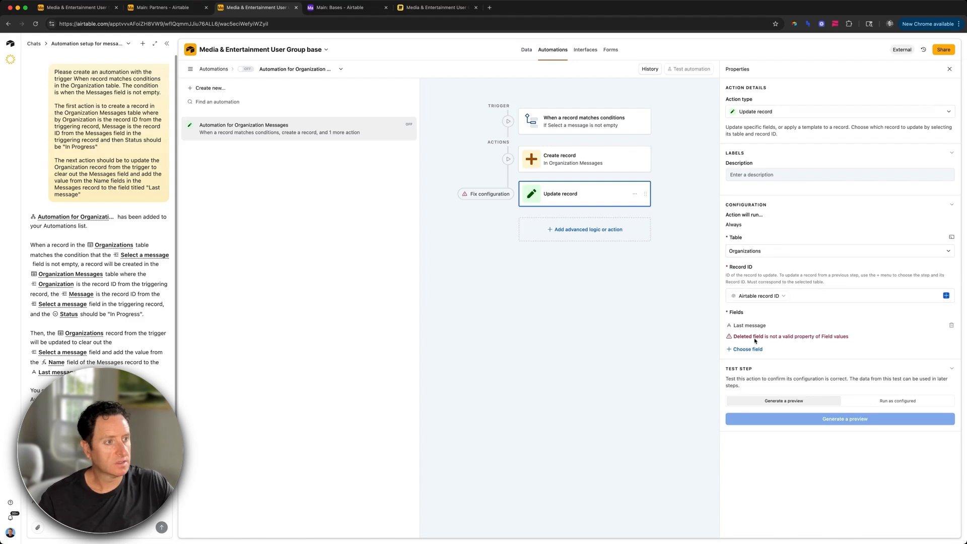
Step: Replace Update record's broken Last message field: clear Select a message, fill Last message from the trigger
{"action": "left_click", "coordinate": [948, 328]}
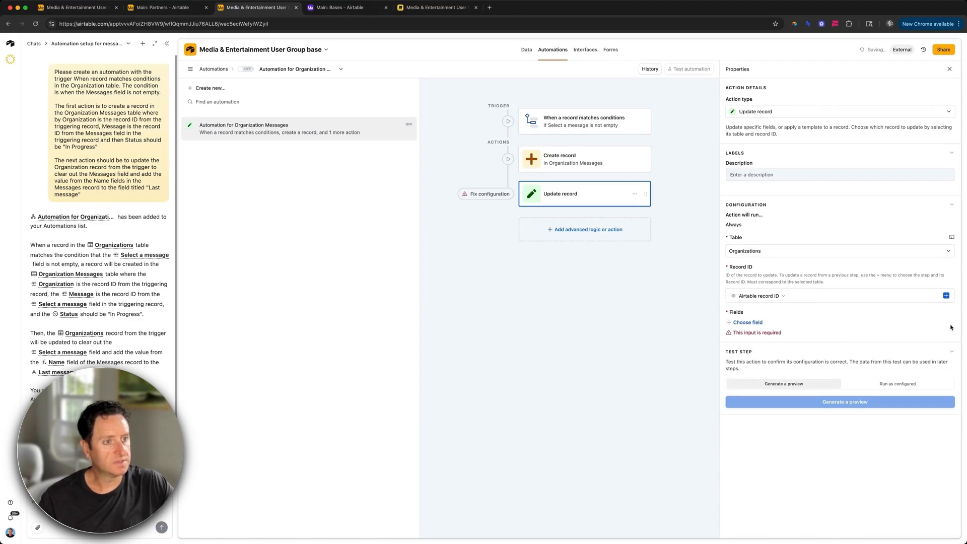
{"action": "left_click", "coordinate": [747, 322]}
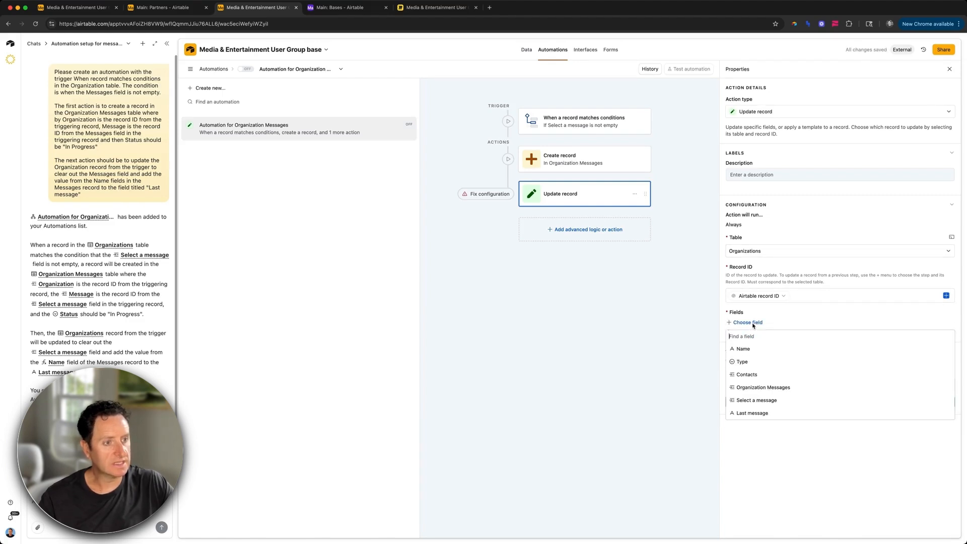
{"action": "left_click", "coordinate": [757, 401]}
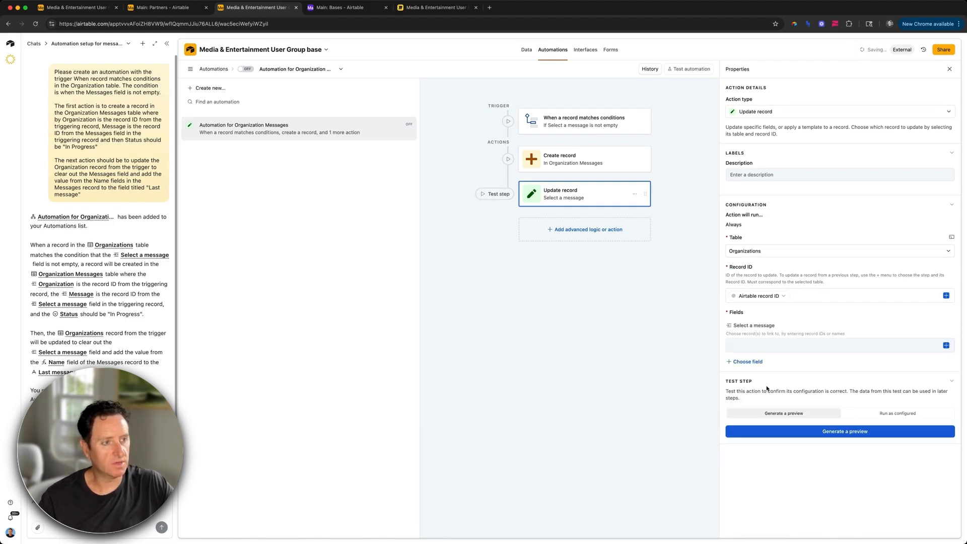
{"action": "left_click", "coordinate": [751, 362]}
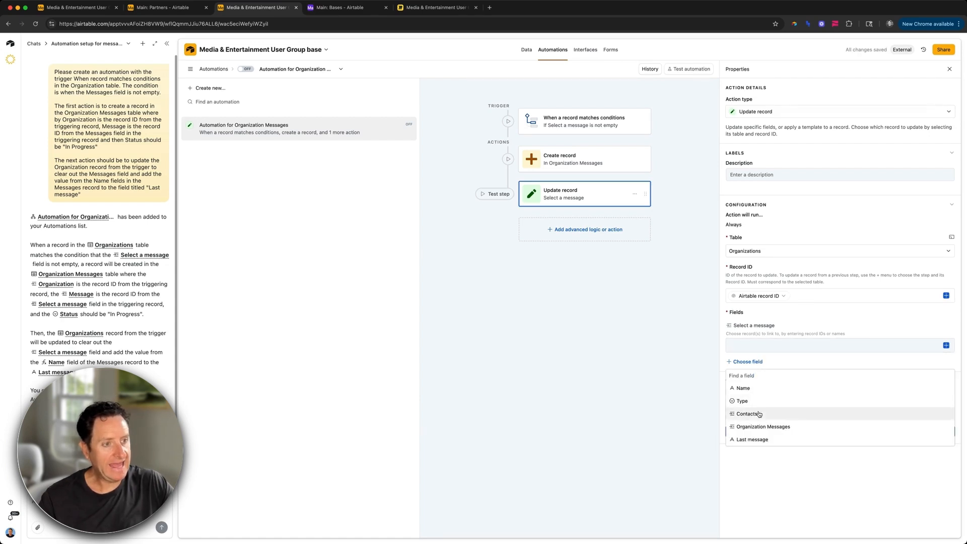
{"action": "left_click", "coordinate": [752, 439]}
{"action": "left_click", "coordinate": [945, 377]}
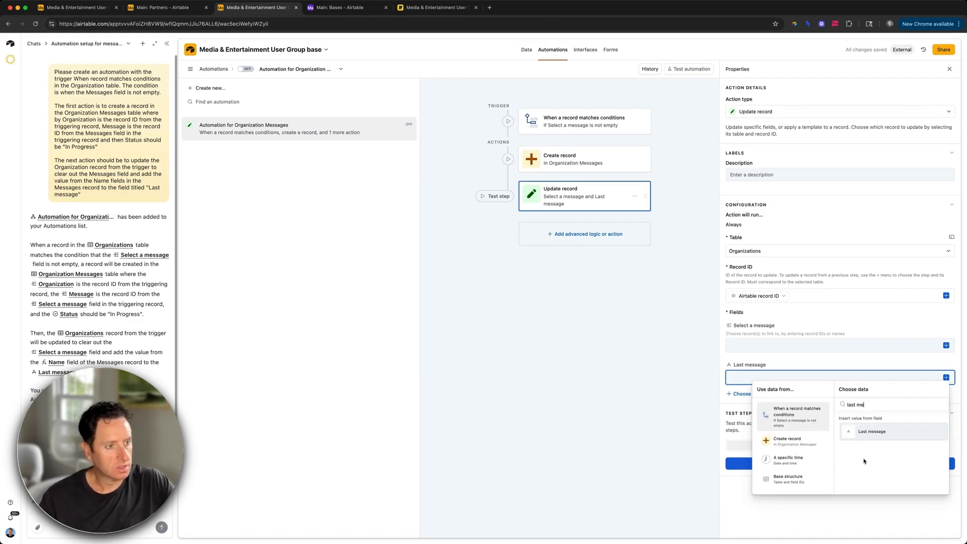
{"action": "scroll", "coordinate": [890, 452], "scroll_direction": "down", "scroll_amount": 2}
{"action": "left_click", "coordinate": [904, 447]}
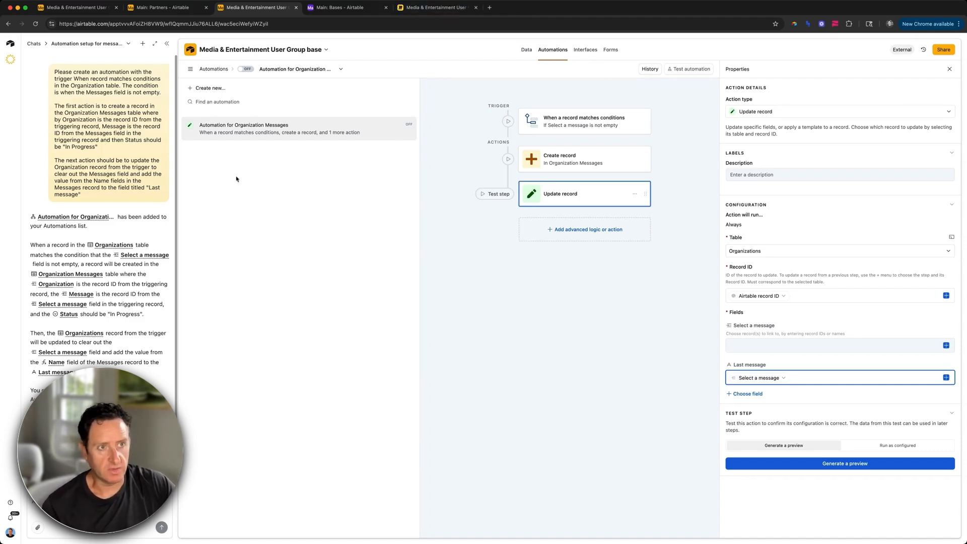
{"action": "left_click", "coordinate": [584, 128]}
{"action": "left_click", "coordinate": [584, 142]}
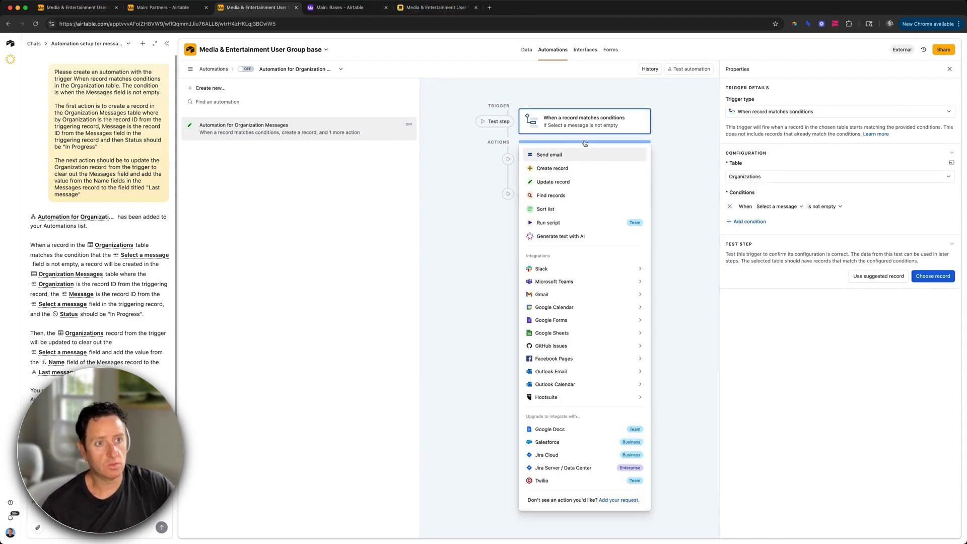
Step: Add a Find records step on Organization Messages, finding records by condition
{"action": "left_click", "coordinate": [570, 195]}
{"action": "left_click", "coordinate": [770, 244]}
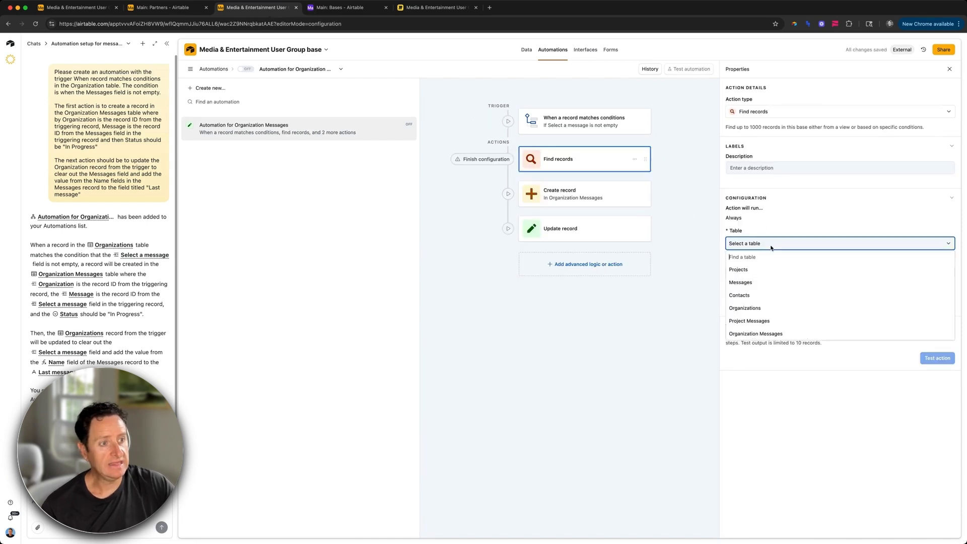
{"action": "left_click", "coordinate": [766, 334]}
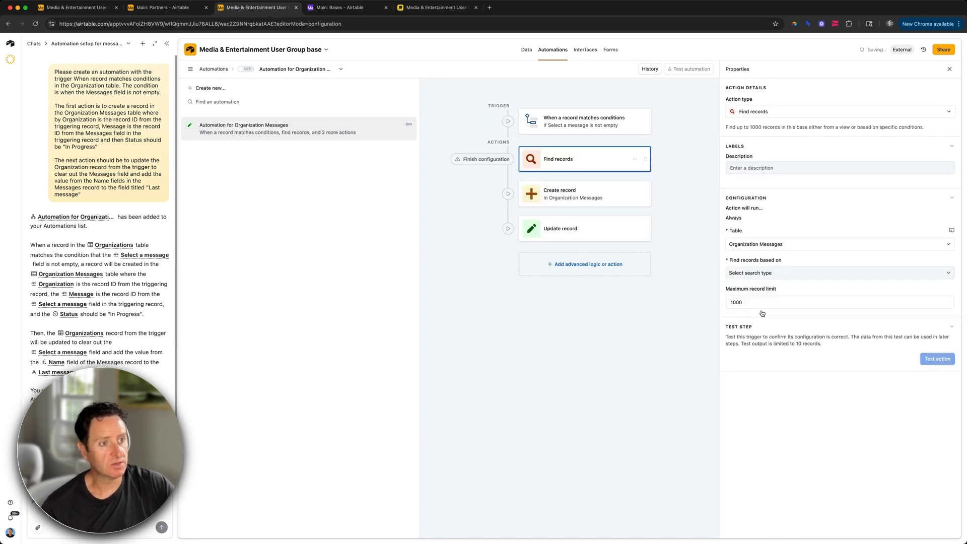
{"action": "left_click", "coordinate": [756, 276]}
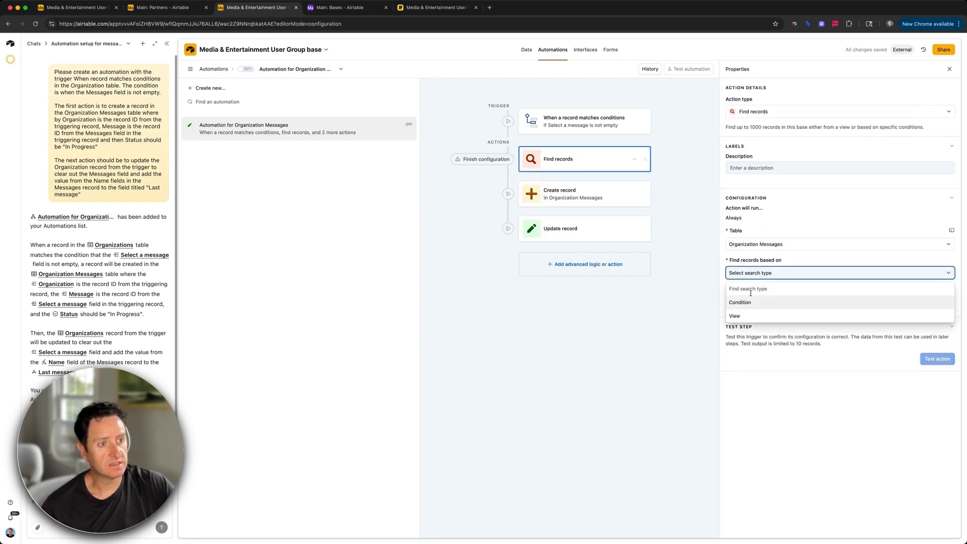
{"action": "left_click", "coordinate": [749, 302]}
Step: Add a condition: Organization has any of the triggering record's Airtable record ID
{"action": "left_click", "coordinate": [749, 302]}
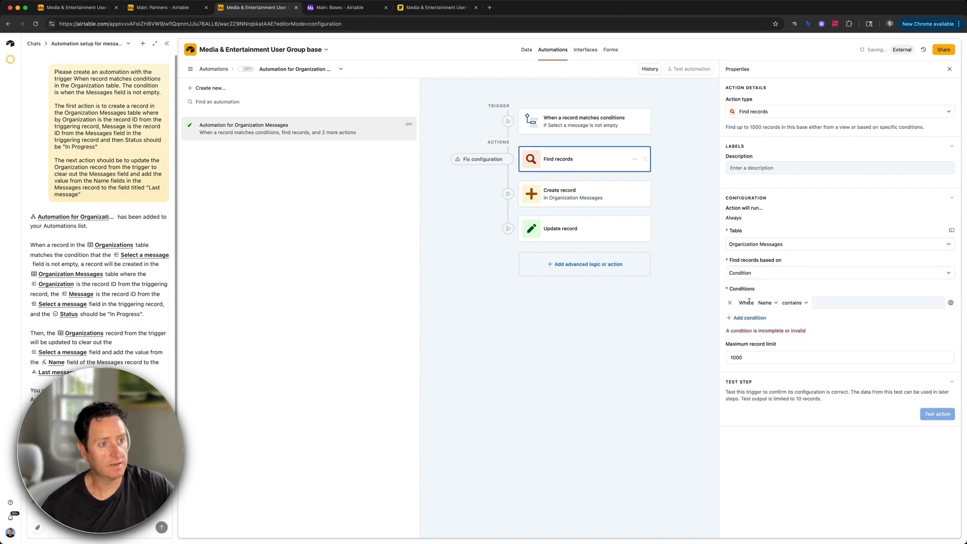
{"action": "left_click", "coordinate": [767, 303]}
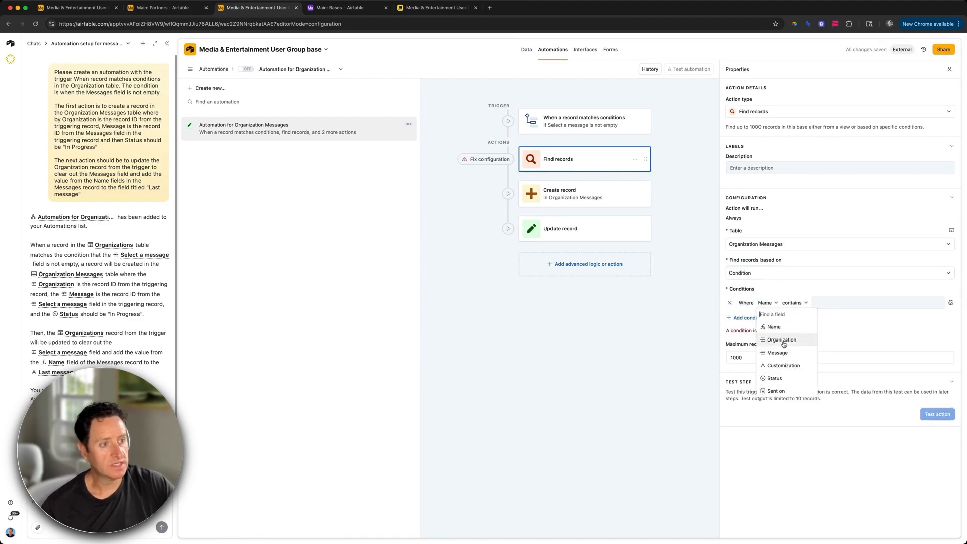
{"action": "left_click", "coordinate": [781, 340]}
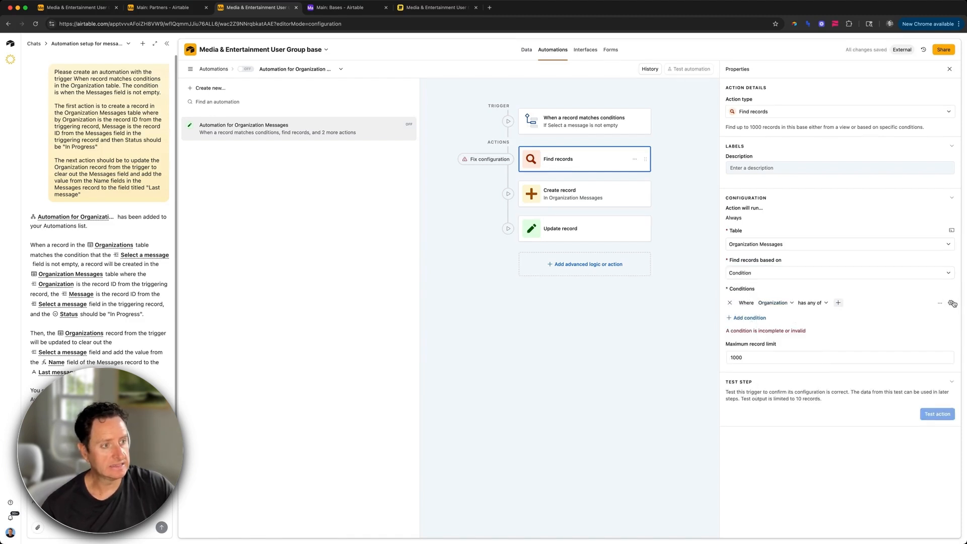
{"action": "left_click", "coordinate": [952, 303]}
{"action": "left_click", "coordinate": [876, 355]}
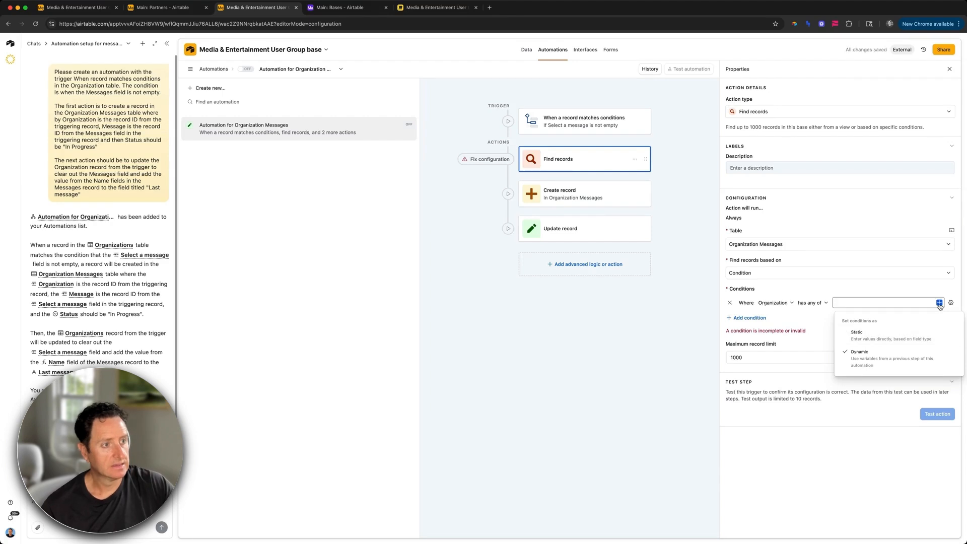
{"action": "left_click", "coordinate": [939, 303]}
{"action": "scroll", "coordinate": [889, 387], "scroll_direction": "down", "scroll_amount": 1}
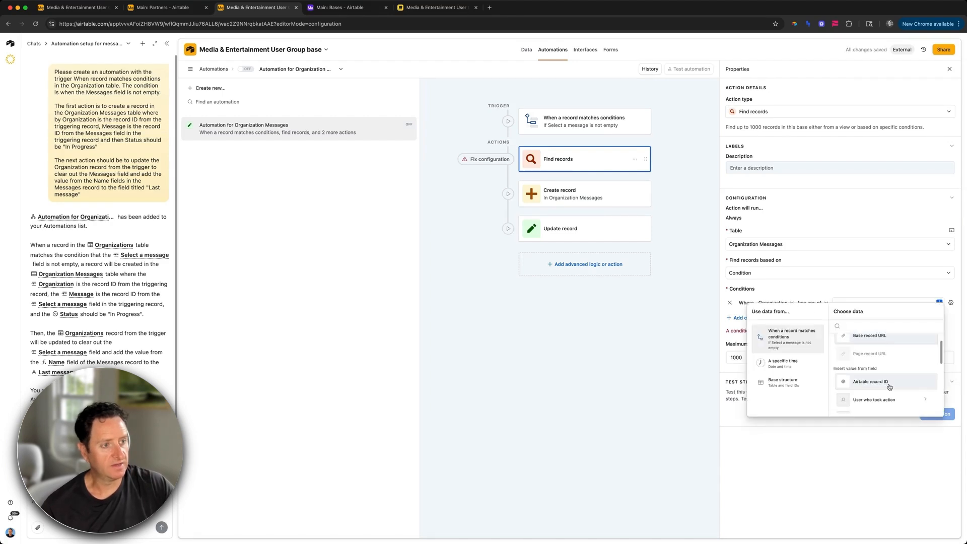
{"action": "left_click", "coordinate": [889, 387]}
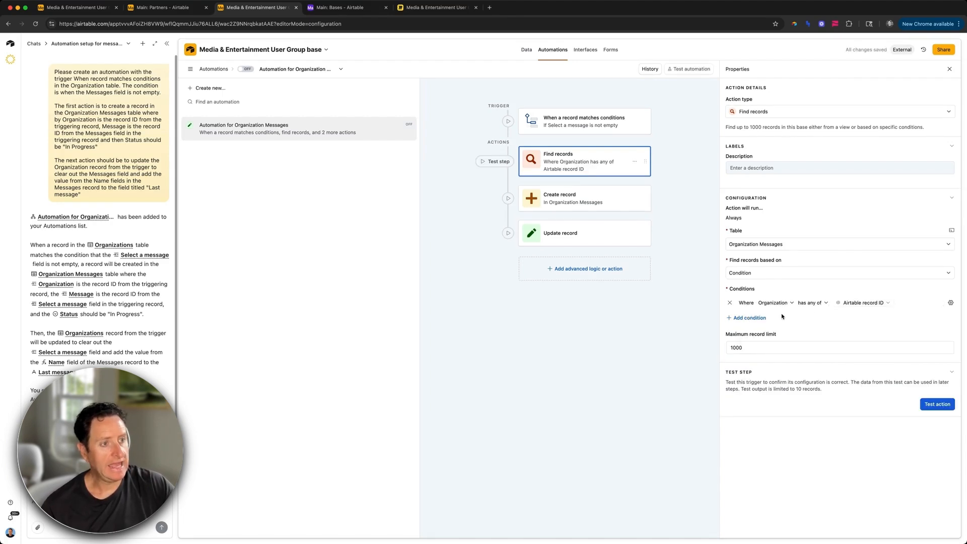
Step: Add a second condition matching Message to the selected message's record ID
{"action": "left_click", "coordinate": [753, 317]}
{"action": "left_click", "coordinate": [768, 317]}
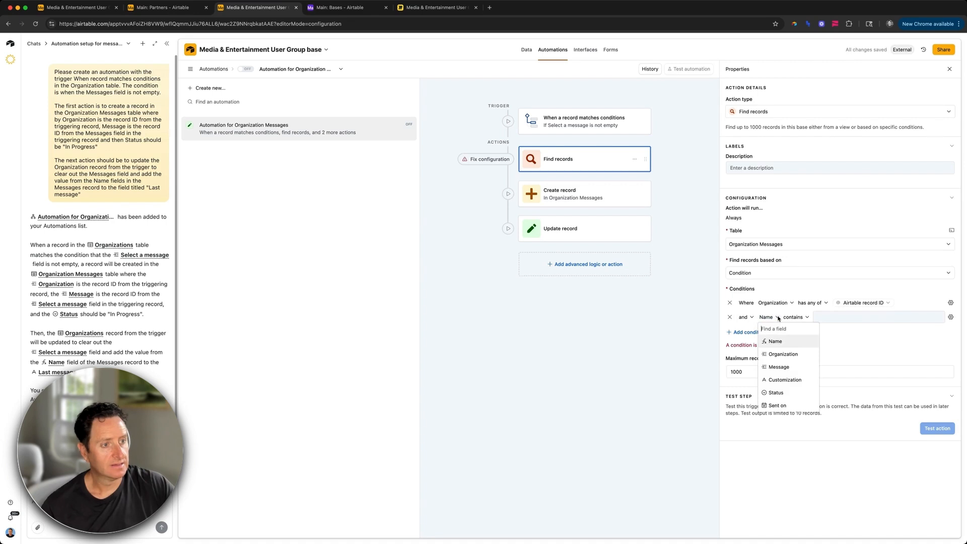
{"action": "left_click", "coordinate": [780, 367]}
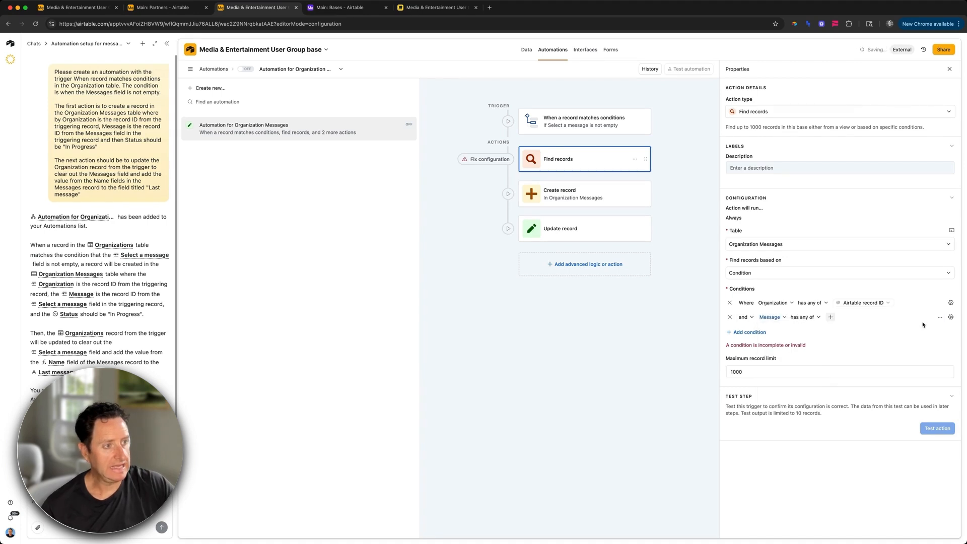
{"action": "left_click", "coordinate": [951, 316]}
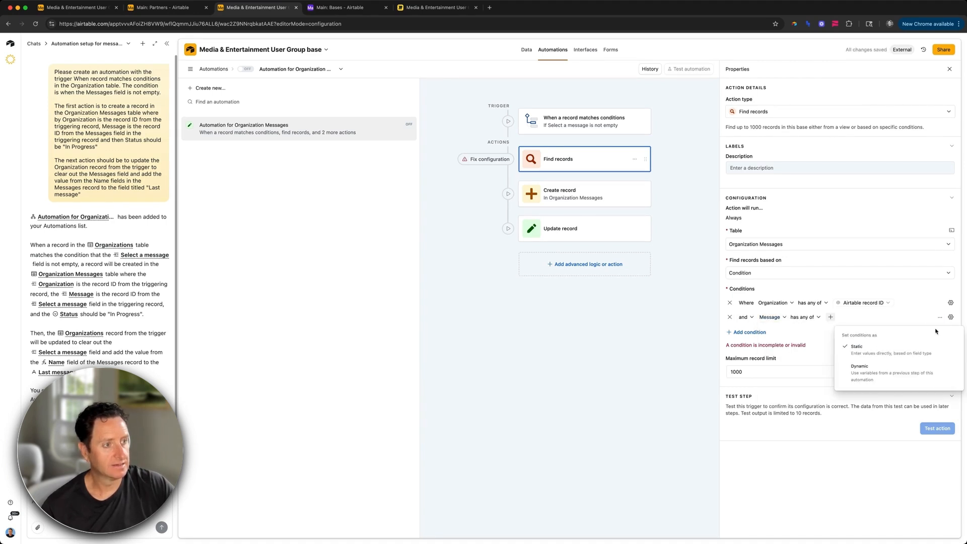
{"action": "left_click", "coordinate": [912, 366]}
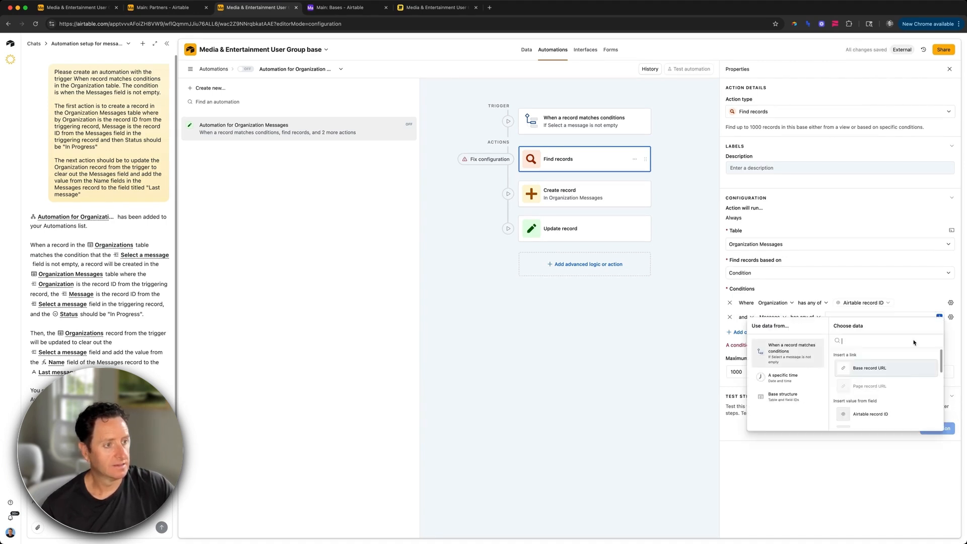
{"action": "scroll", "coordinate": [889, 393], "scroll_direction": "down", "scroll_amount": 5}
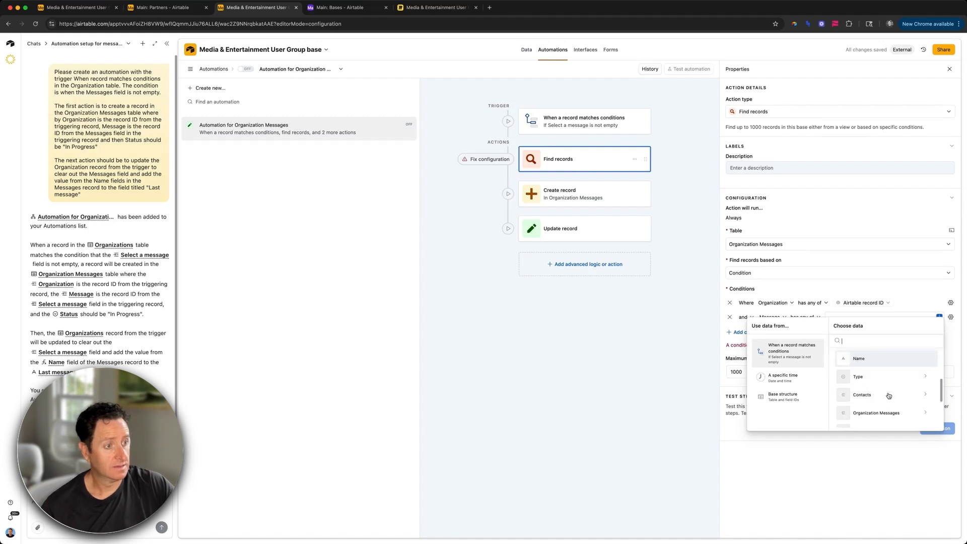
{"action": "left_click", "coordinate": [887, 401]}
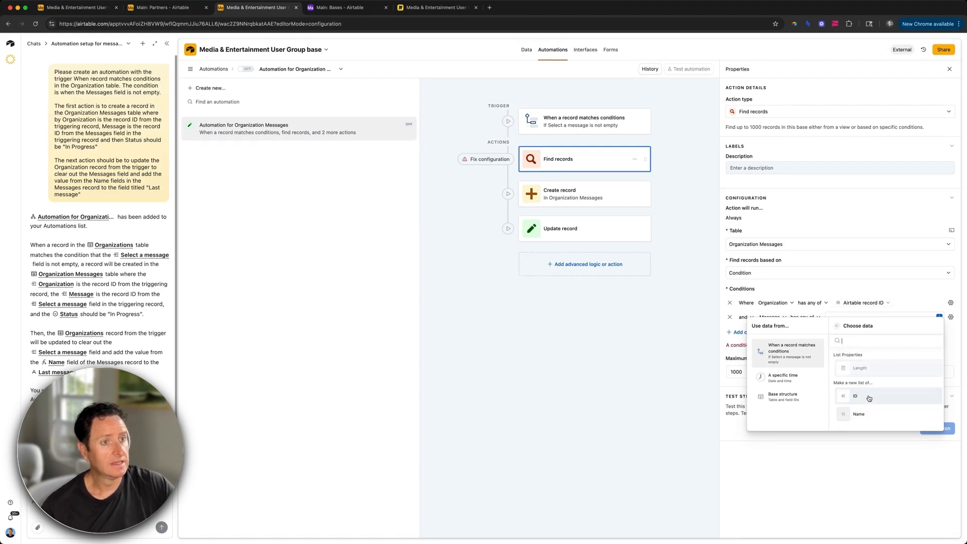
{"action": "left_click", "coordinate": [869, 397]}
{"action": "left_click", "coordinate": [597, 277]}
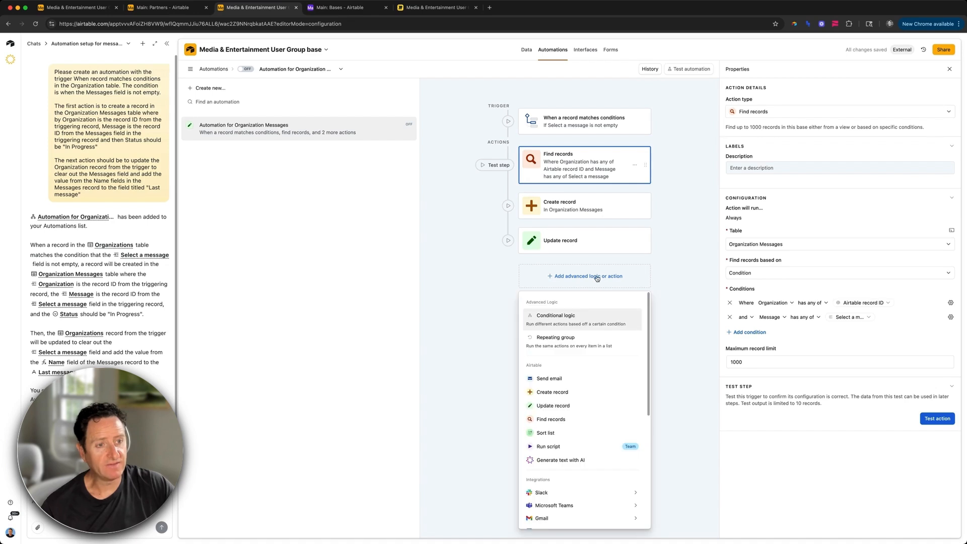
Step: Add a conditional group and move Create record and Update record into it
{"action": "left_click", "coordinate": [579, 320]}
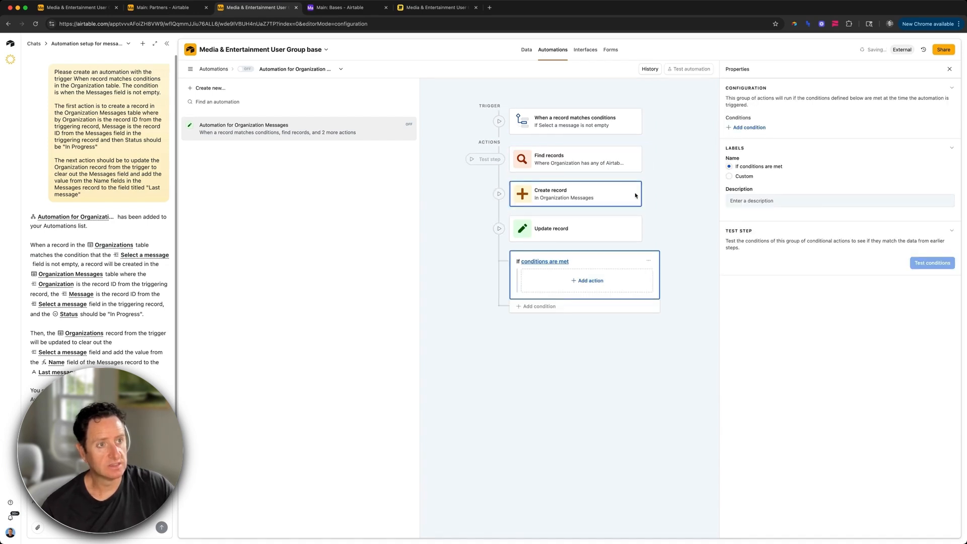
{"action": "left_click", "coordinate": [667, 220]}
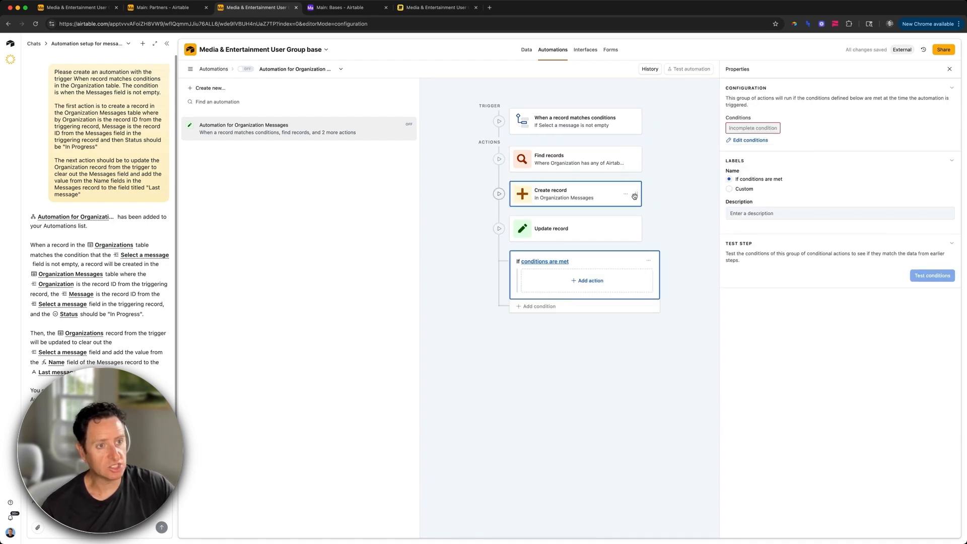
{"action": "left_click_drag", "start_coordinate": [635, 196], "coordinate": [633, 274]}
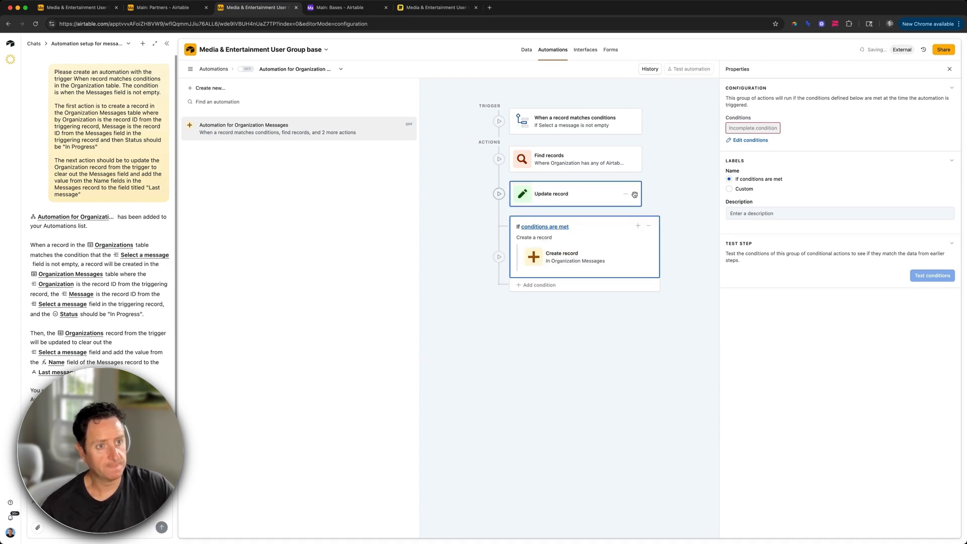
{"action": "left_click_drag", "start_coordinate": [635, 199], "coordinate": [628, 293]}
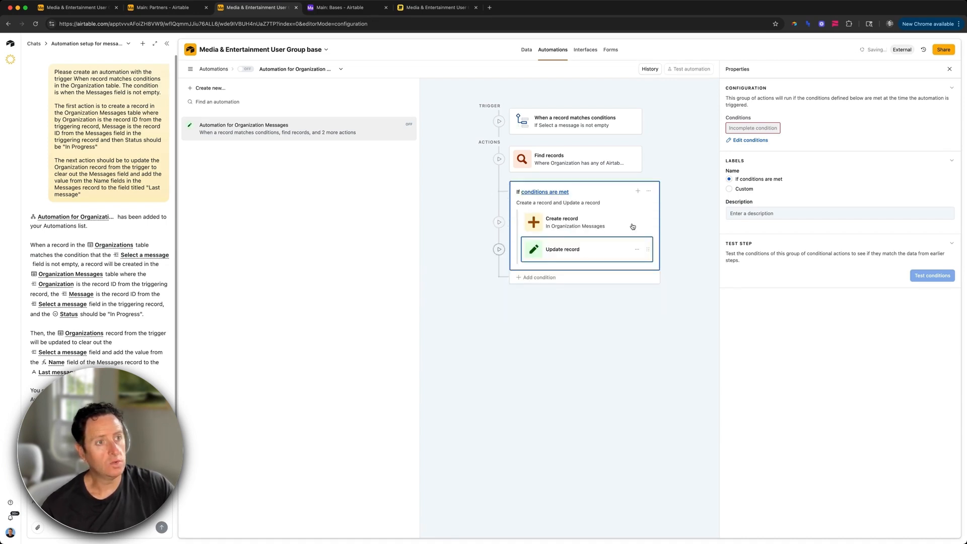
Step: Set the group condition to Find records' records length equals 0
{"action": "left_click", "coordinate": [750, 140]}
{"action": "left_click", "coordinate": [703, 172]}
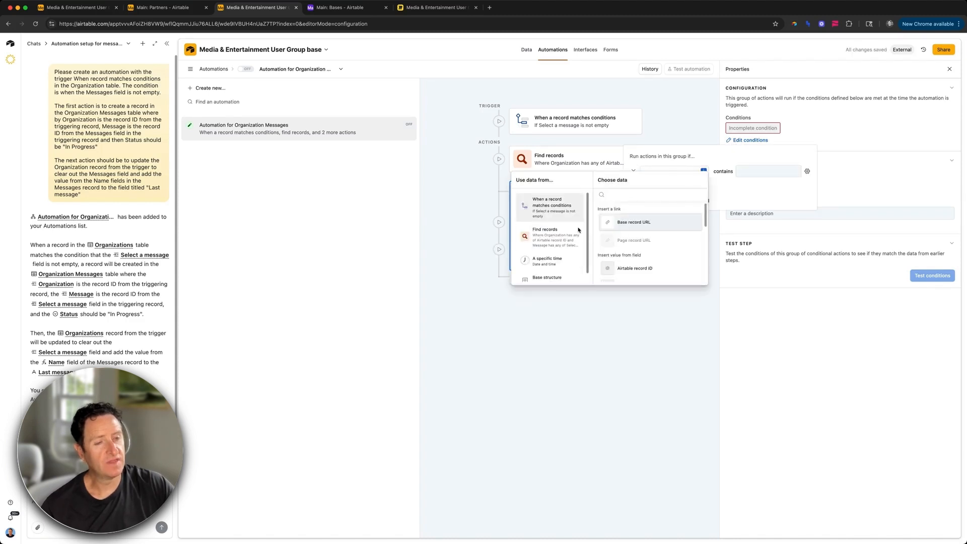
{"action": "left_click", "coordinate": [558, 236]}
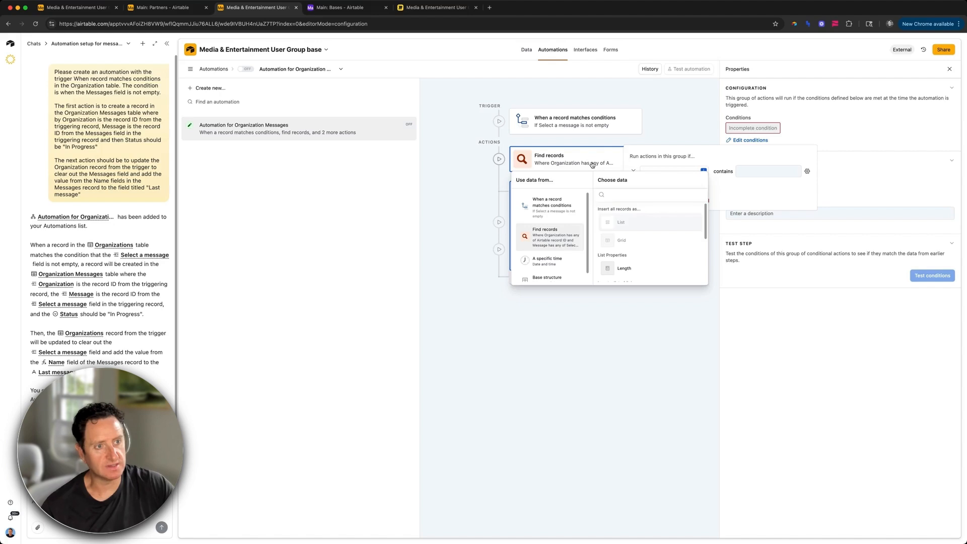
{"action": "left_click", "coordinate": [633, 267]}
{"action": "left_click", "coordinate": [738, 172]}
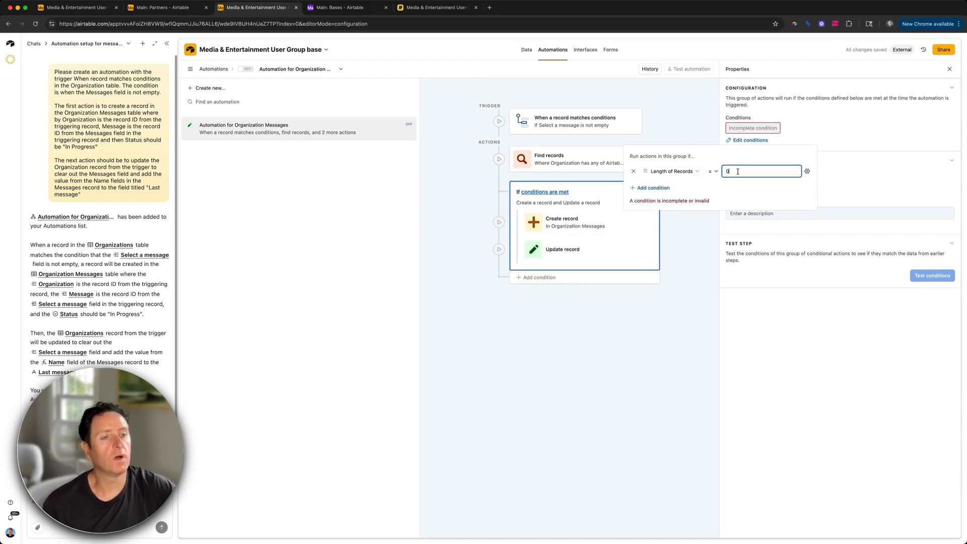
{"action": "left_click", "coordinate": [698, 278]}
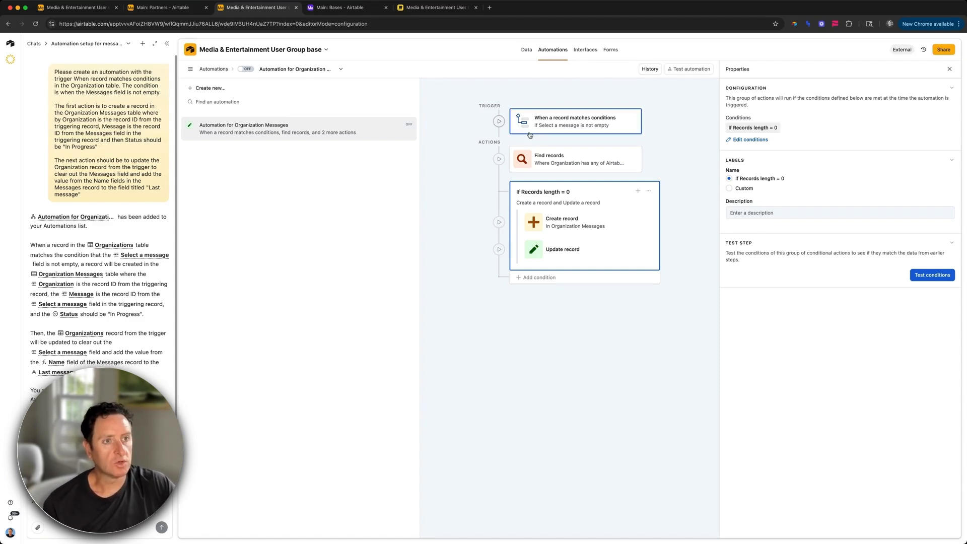
{"action": "left_click", "coordinate": [584, 164]}
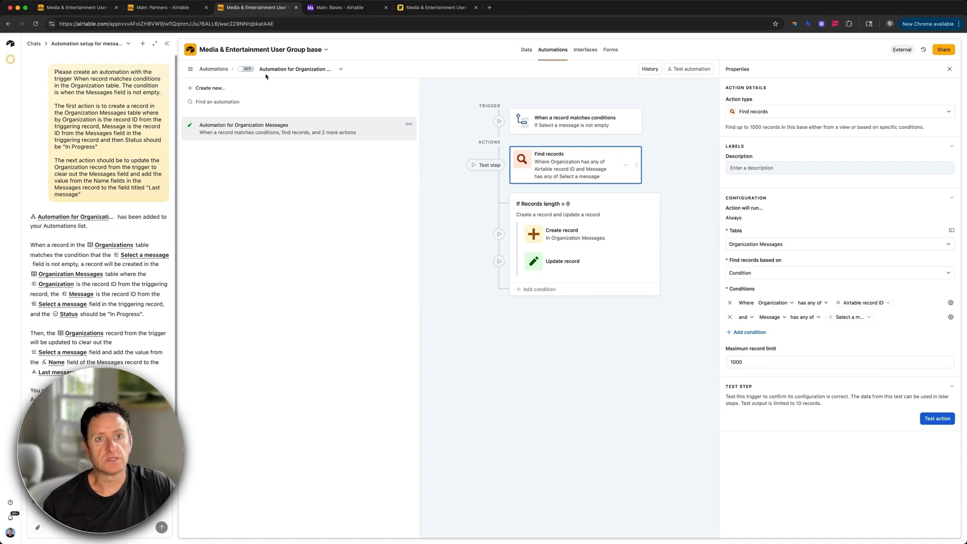
Step: Turn the Organization Messages automation on and preview the interface
{"action": "left_click", "coordinate": [246, 69]}
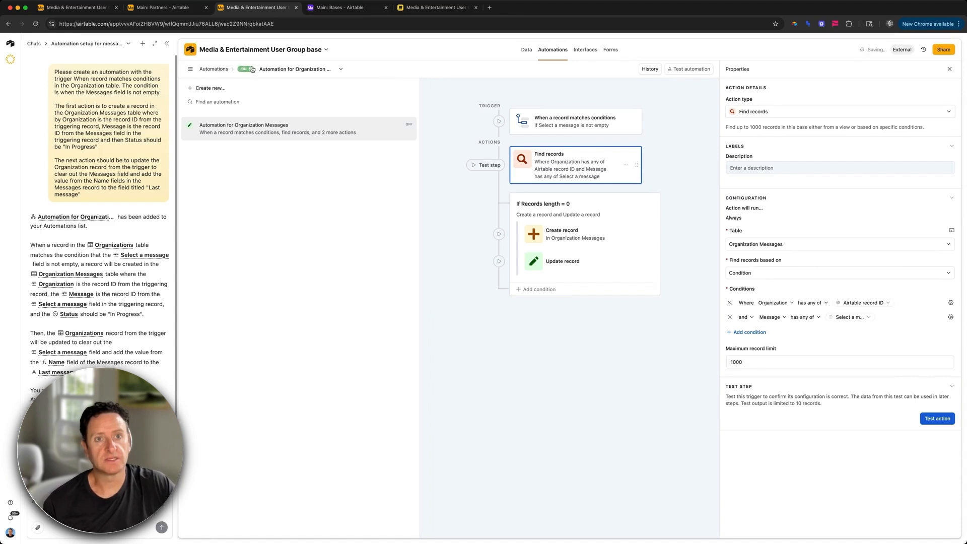
{"action": "key", "text": "ctrl+shift+Tab"}
{"action": "left_click", "coordinate": [64, 64]}
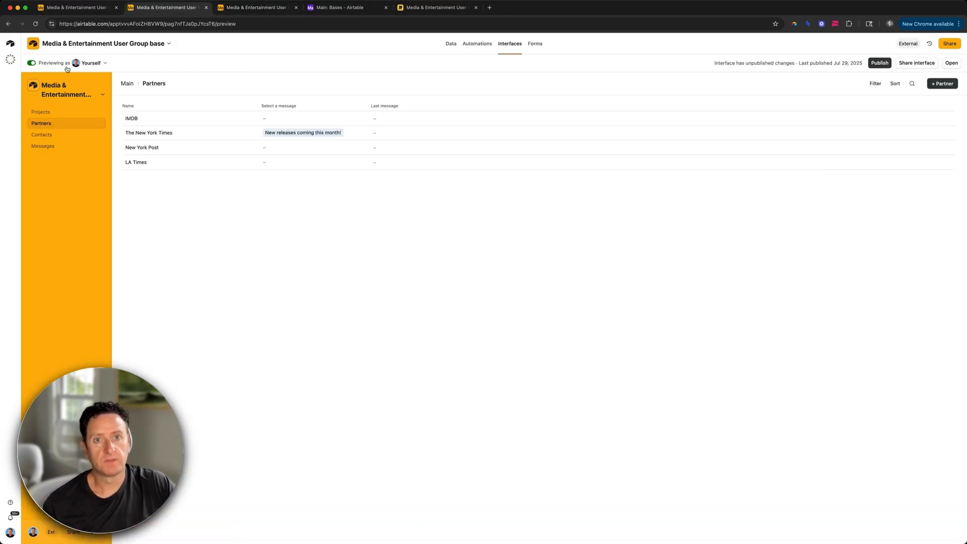
Step: Look over the Messages page in preview, then return to the Partners page
{"action": "left_click", "coordinate": [50, 146]}
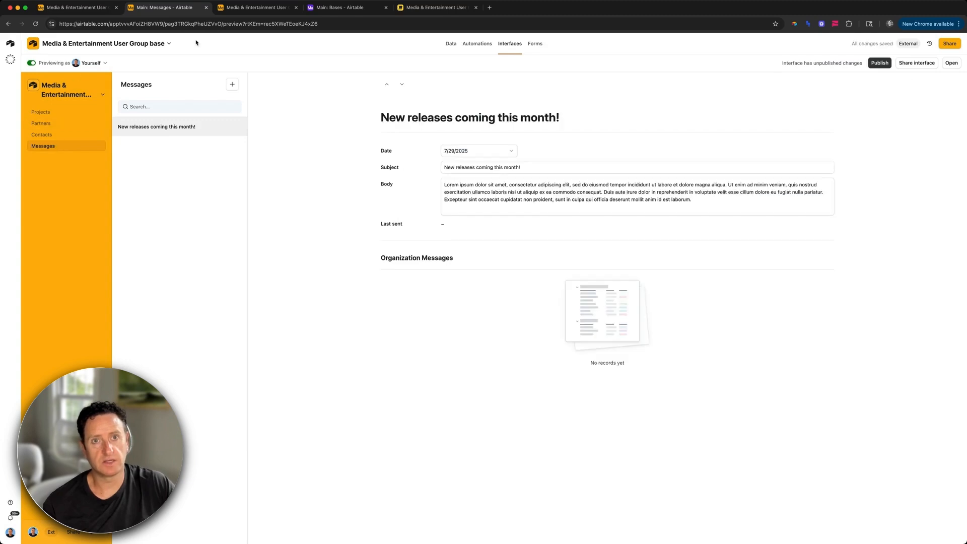
{"action": "key", "text": "ctrl+shift+Tab"}
{"action": "key", "text": "ctrl+Tab"}
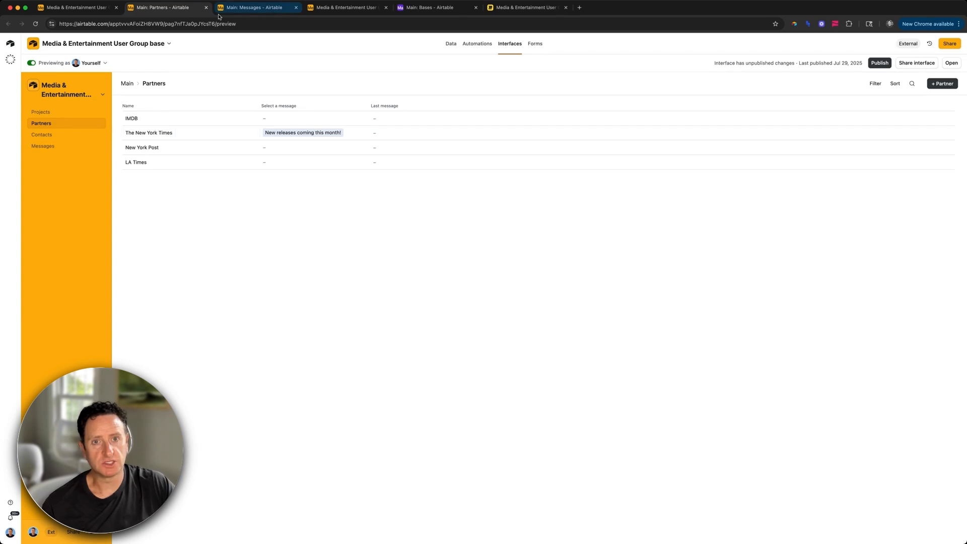
{"action": "left_click", "coordinate": [242, 8]}
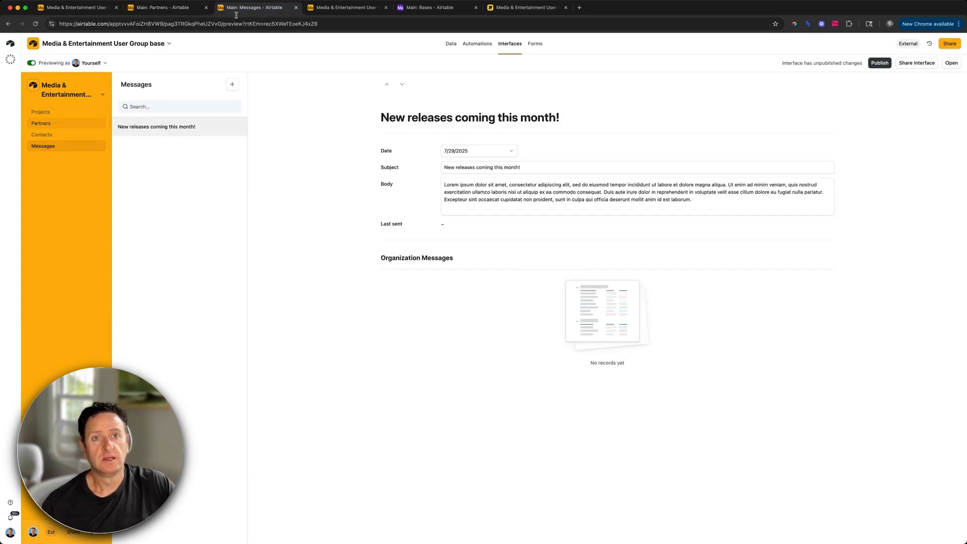
{"action": "left_click", "coordinate": [185, 11]}
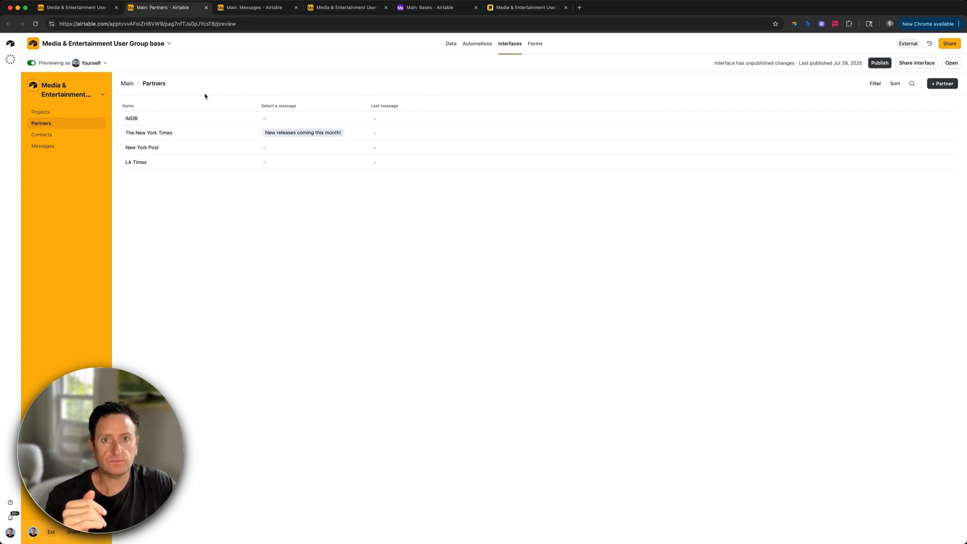
Step: Leave preview and add the hidden Type field as a column on the Partners list
{"action": "left_click", "coordinate": [34, 65]}
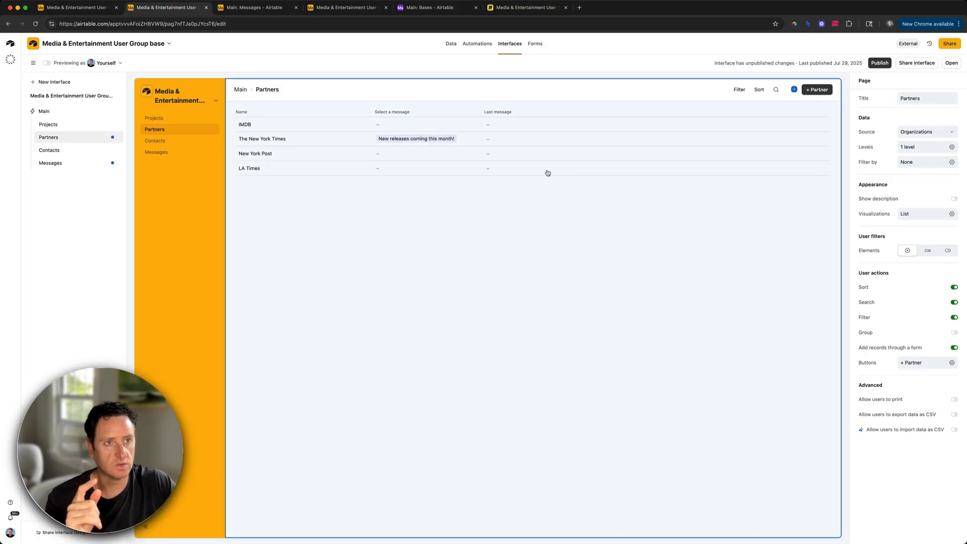
{"action": "left_click", "coordinate": [547, 173]}
{"action": "left_click", "coordinate": [553, 112]}
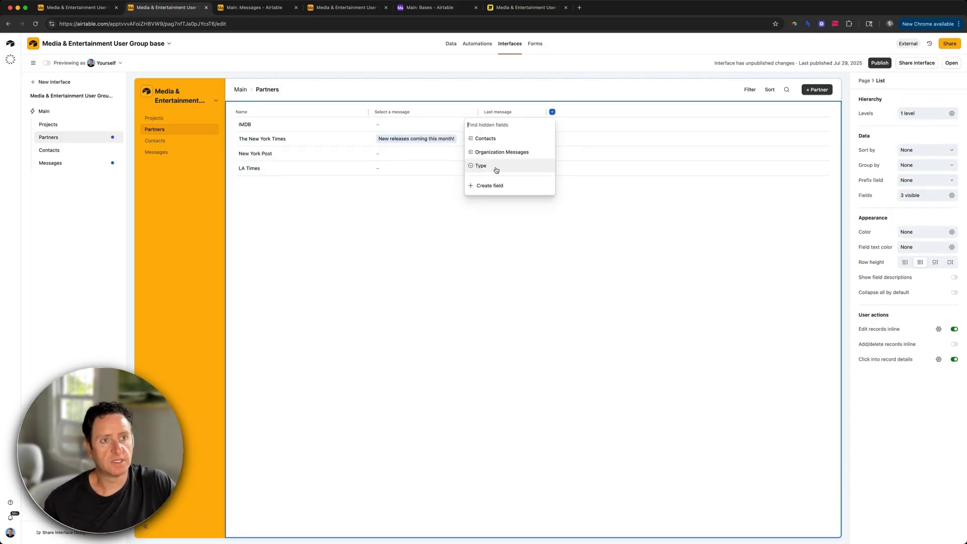
{"action": "left_click", "coordinate": [496, 170]}
{"action": "left_click", "coordinate": [580, 112]}
{"action": "left_click", "coordinate": [928, 151]}
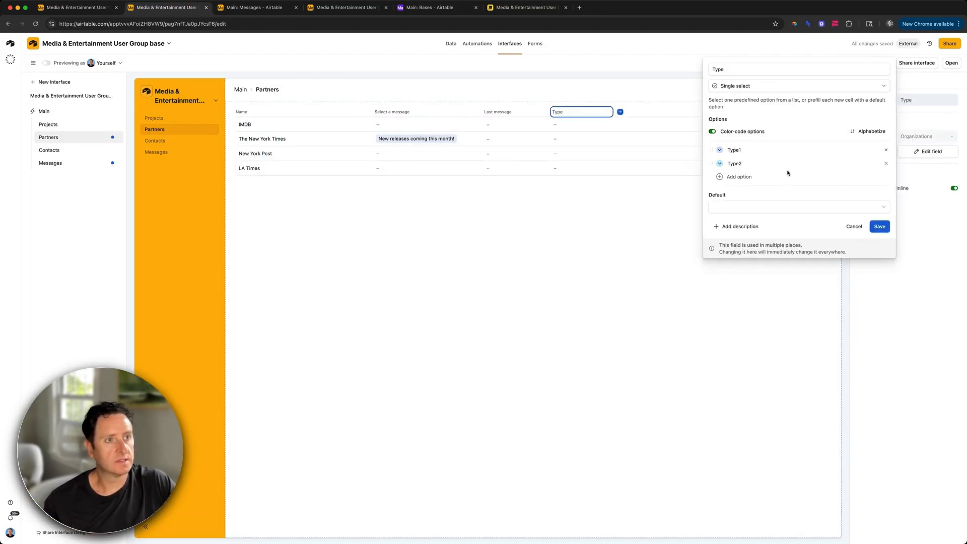
Step: Rename Type to Tags with options Print, Digital, Newspaper, Magazine, Lifestyle, Film Reviews
{"action": "double_click", "coordinate": [736, 70]}
{"action": "type", "text": "Tags"}
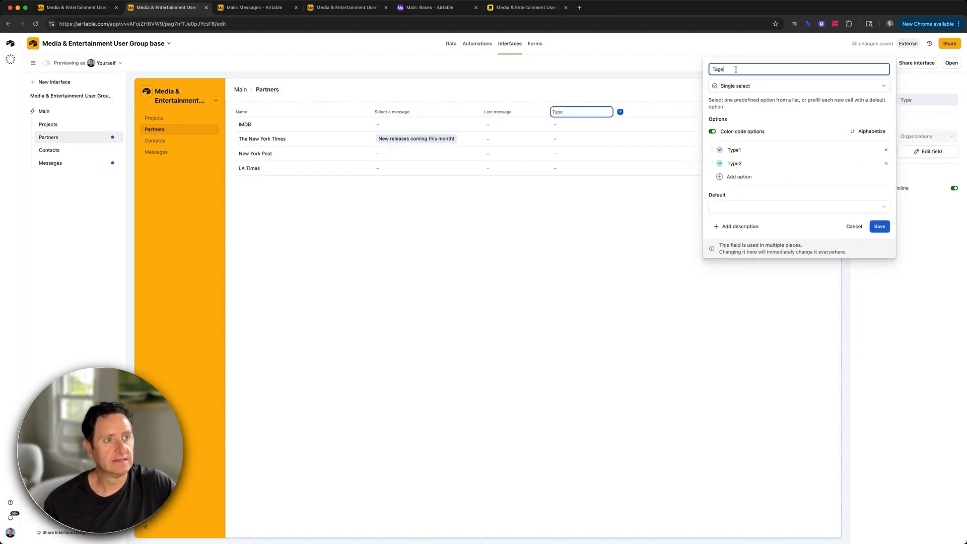
{"action": "double_click", "coordinate": [753, 149]}
{"action": "type", "text": "Print"}
{"action": "key", "text": "Tab"}
{"action": "type", "text": "Digital"}
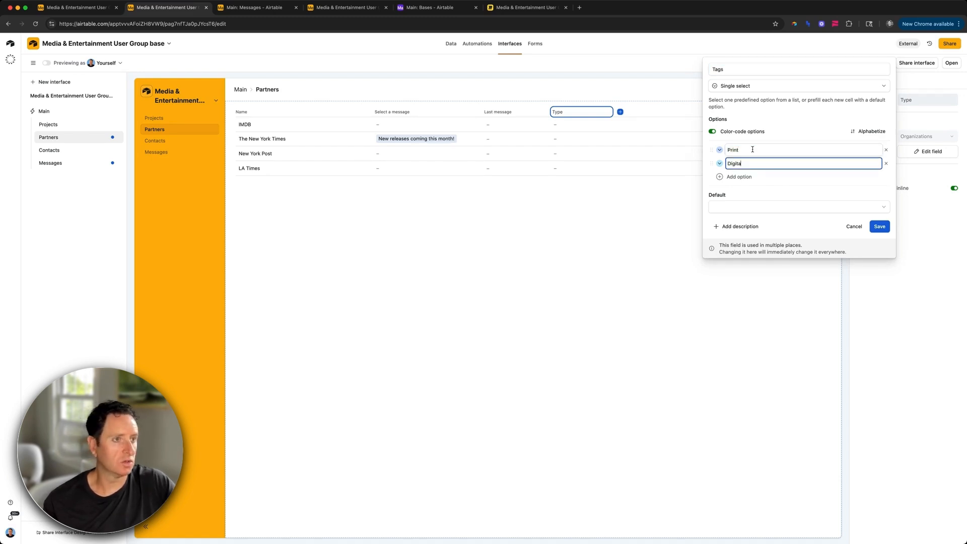
{"action": "key", "text": "Return"}
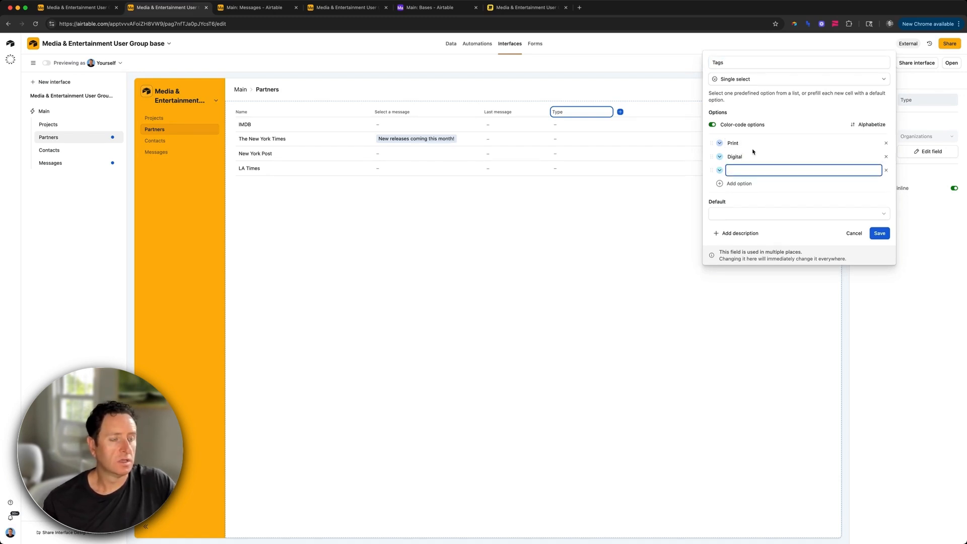
{"action": "type", "text": "N"}
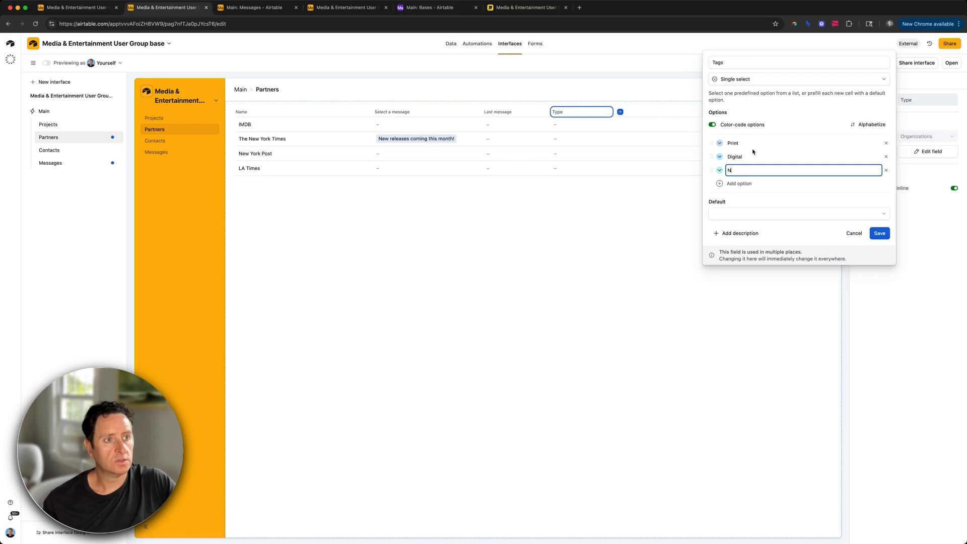
{"action": "type", "text": "ewspa"}
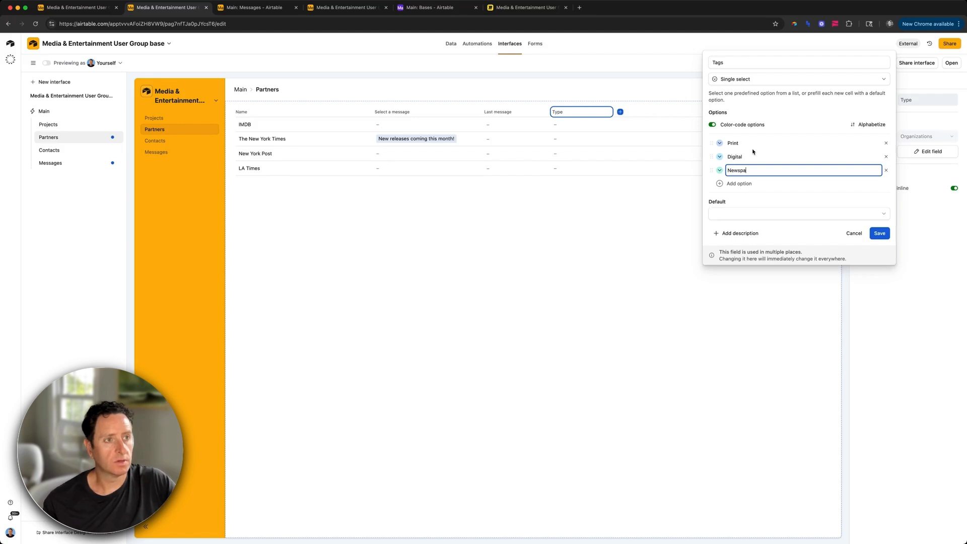
{"action": "type", "text": "per"}
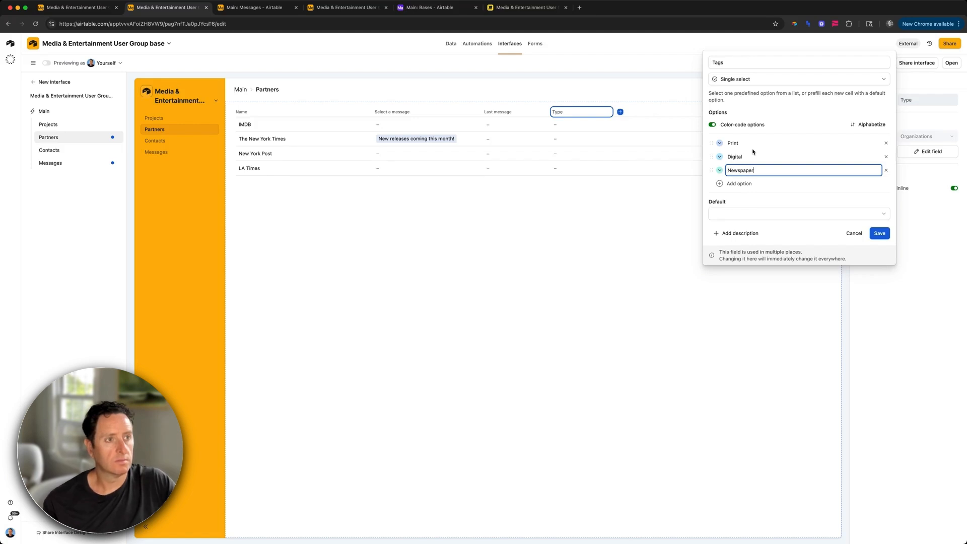
{"action": "key", "text": "Return"}
{"action": "type", "text": "P"}
{"action": "type", "text": "agazine"}
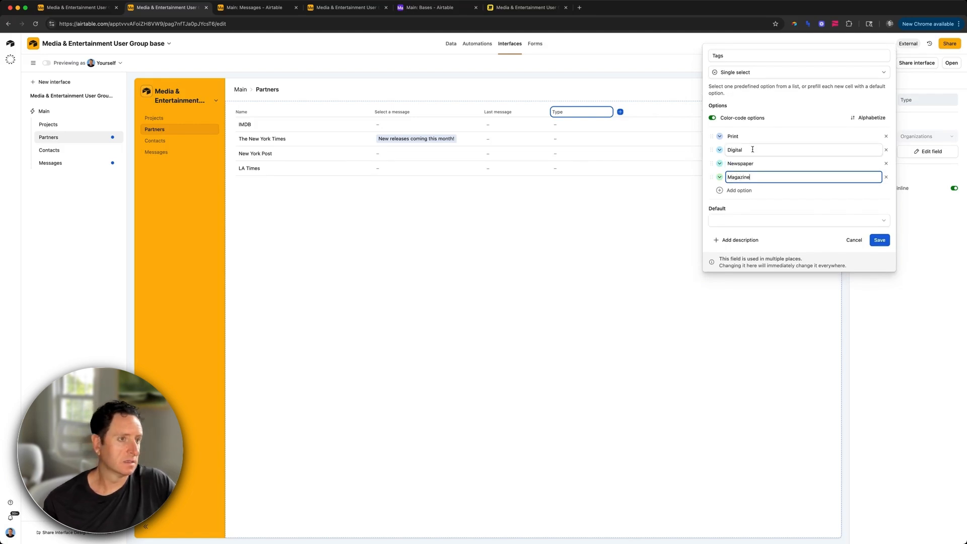
{"action": "key", "text": "Return"}
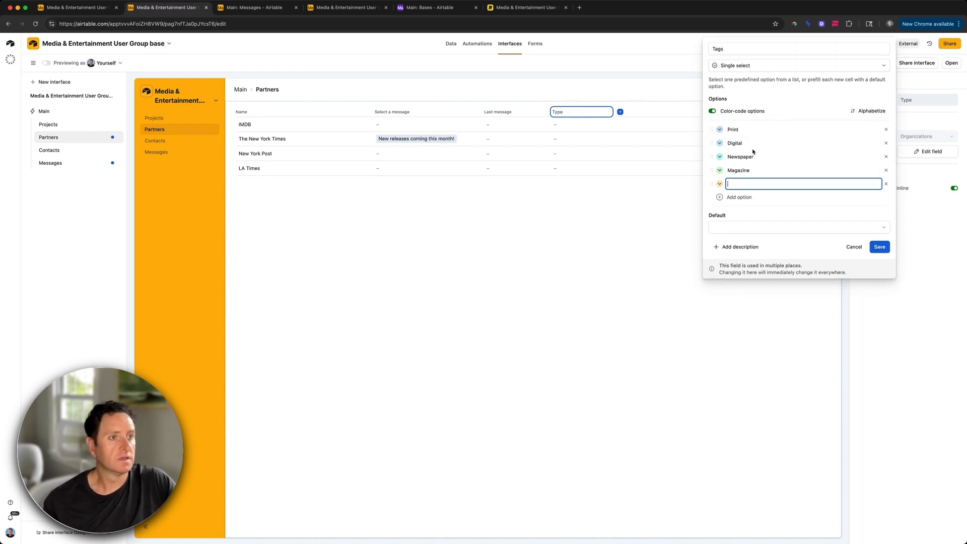
{"action": "type", "text": "Lifestyle"}
{"action": "key", "text": "Return"}
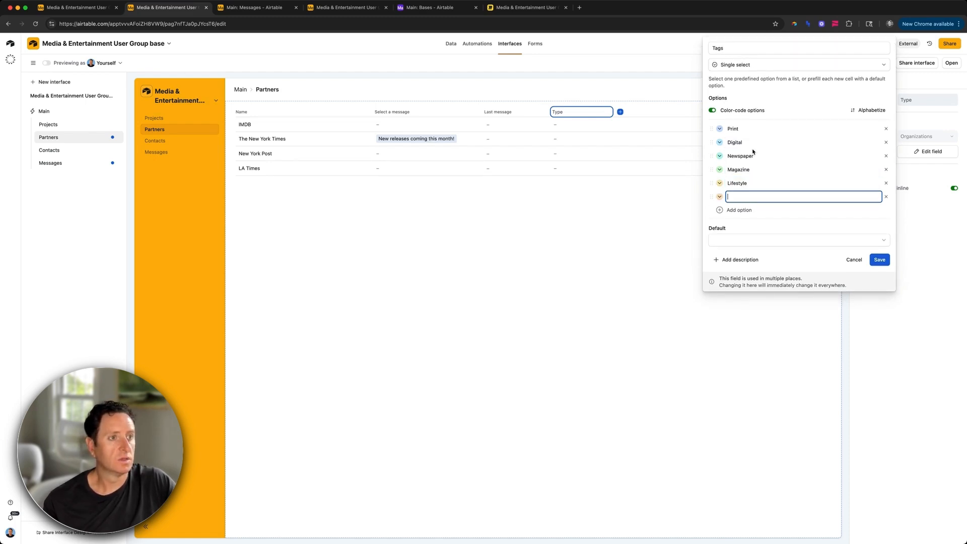
{"action": "type", "text": "Film Reviews"}
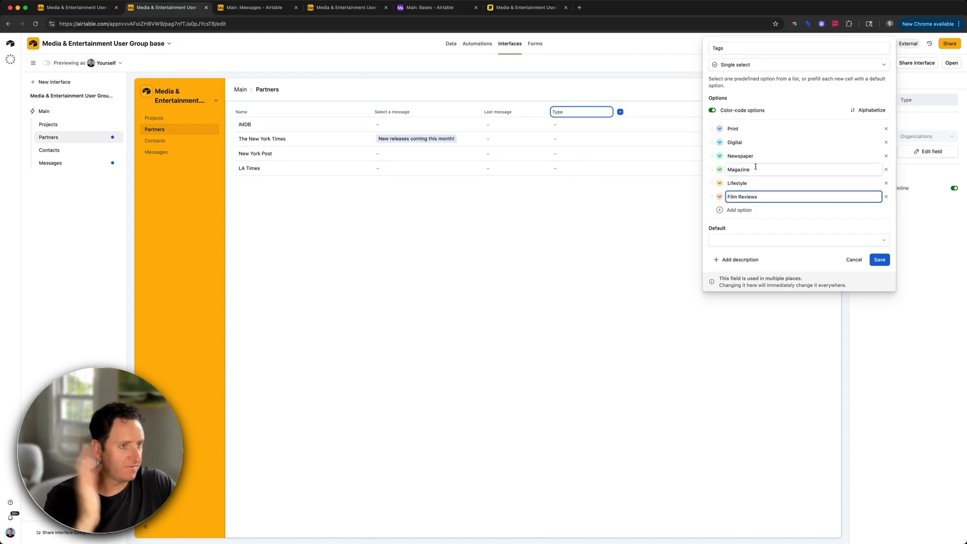
Step: Make Tags a multiple-select field and save the change
{"action": "left_click", "coordinate": [738, 64]}
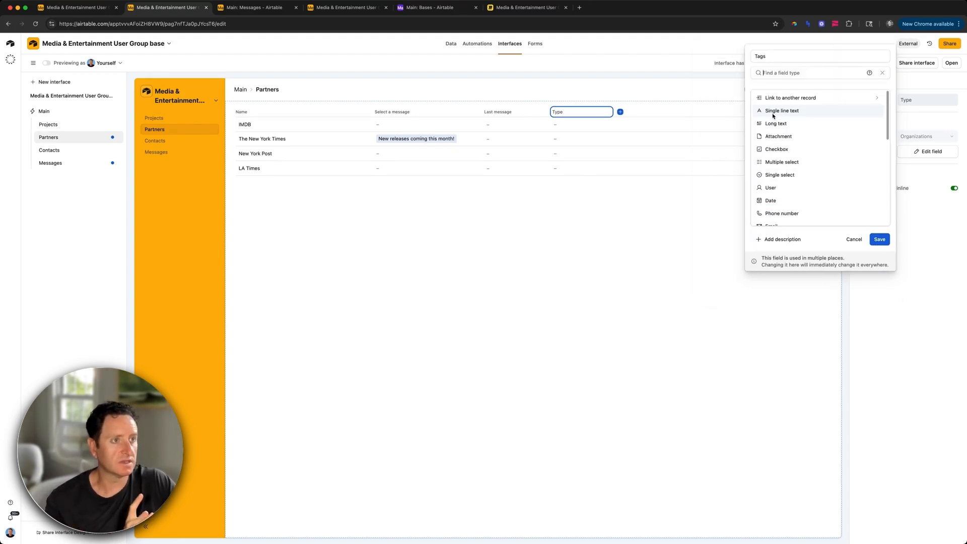
{"action": "left_click", "coordinate": [793, 162]}
{"action": "left_click", "coordinate": [879, 253]}
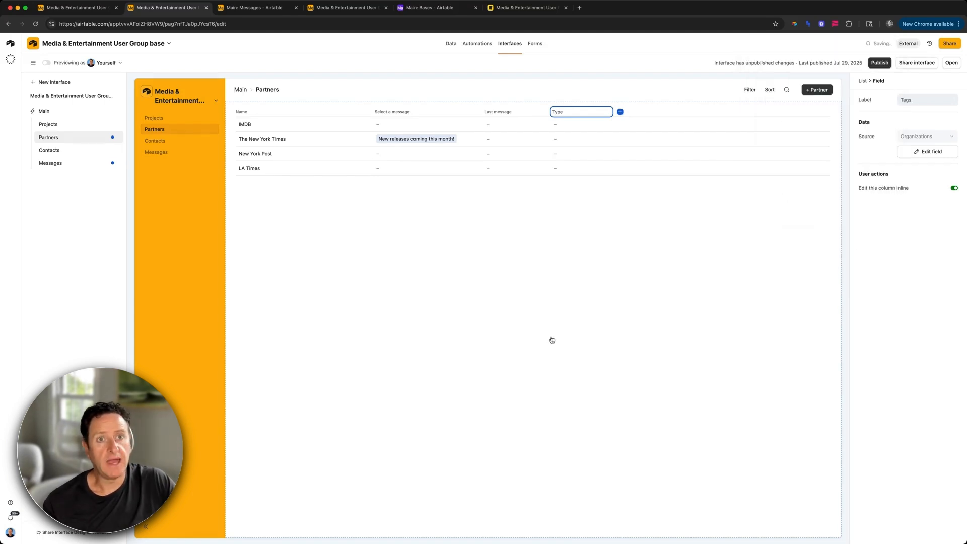
{"action": "key", "text": "super+4"}
{"action": "key", "text": "super+5"}
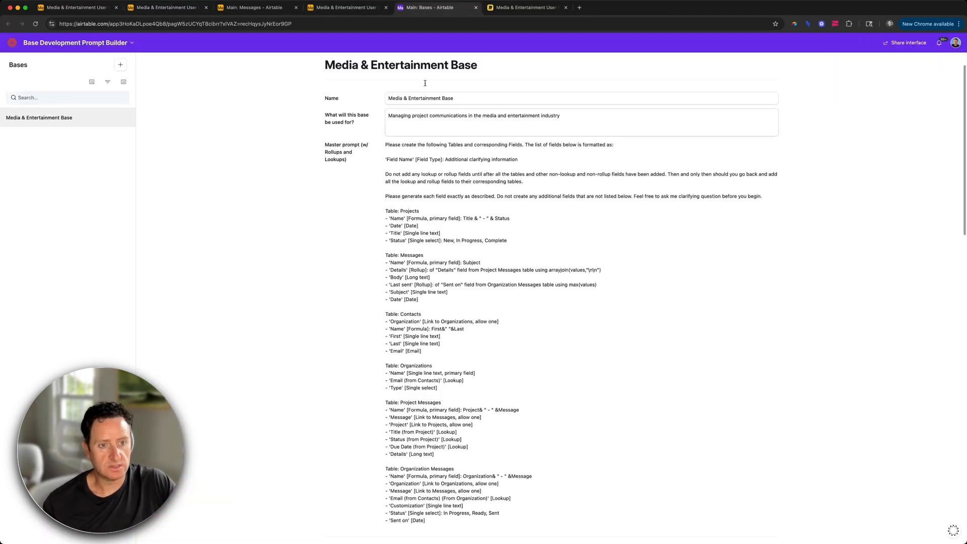
Step: In the prompt builder, rename Organizations' Type field to Tags as a multiple-select field
{"action": "scroll", "coordinate": [436, 193], "scroll_direction": "down", "scroll_amount": 10}
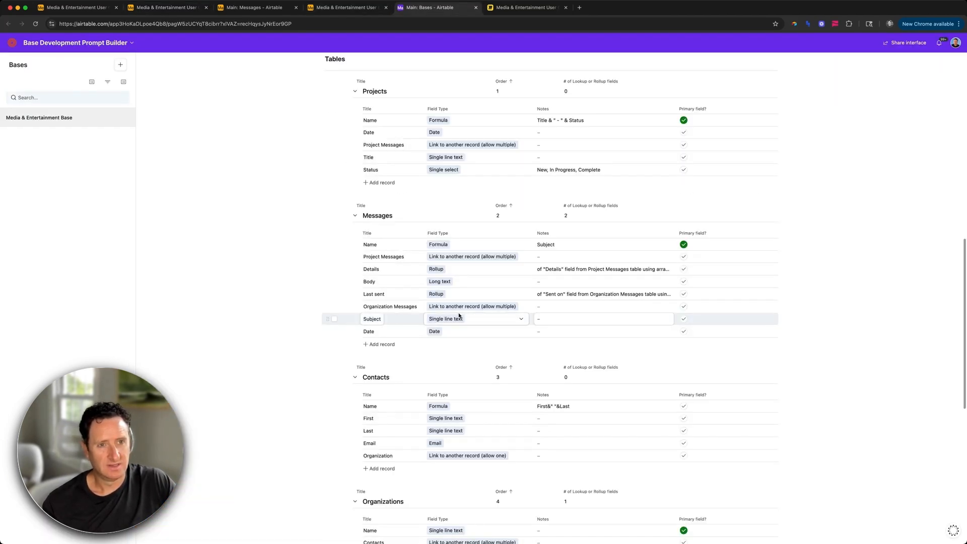
{"action": "scroll", "coordinate": [459, 315], "scroll_direction": "up", "scroll_amount": 1}
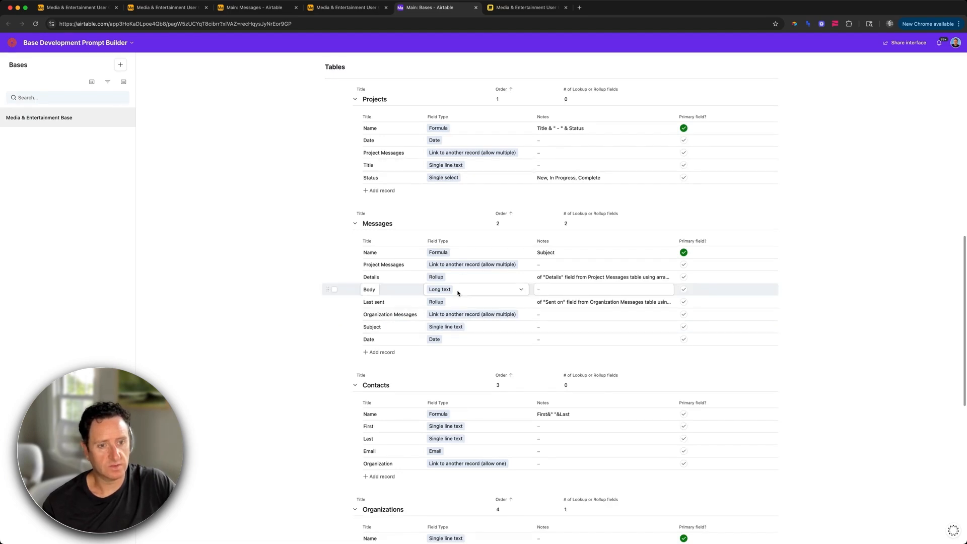
{"action": "scroll", "coordinate": [457, 293], "scroll_direction": "down", "scroll_amount": 5}
{"action": "double_click", "coordinate": [372, 391]}
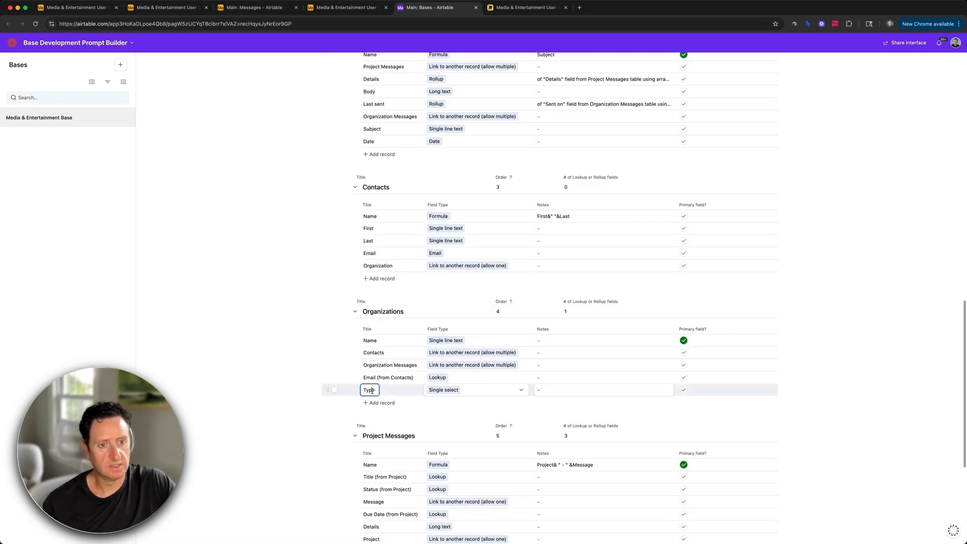
{"action": "type", "text": "Tags"}
{"action": "left_click", "coordinate": [462, 390]}
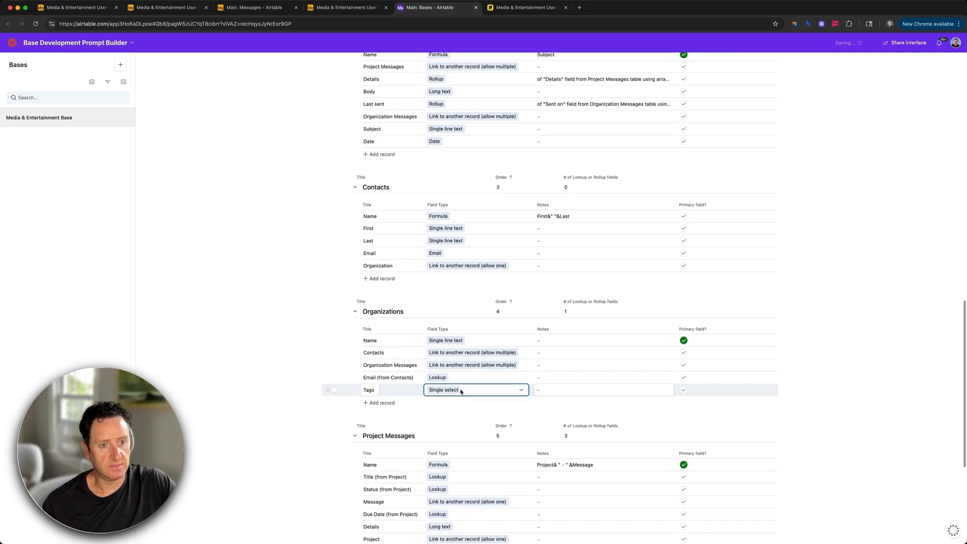
{"action": "type", "text": "multi"}
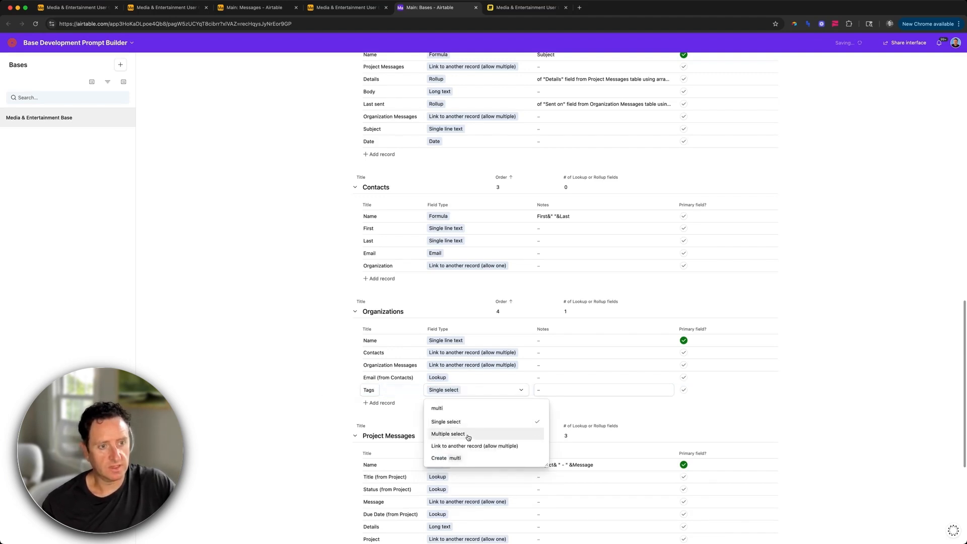
{"action": "left_click", "coordinate": [453, 433]}
Step: Write the Tags notes listing options Print, Digital, Other
{"action": "left_click", "coordinate": [547, 388]}
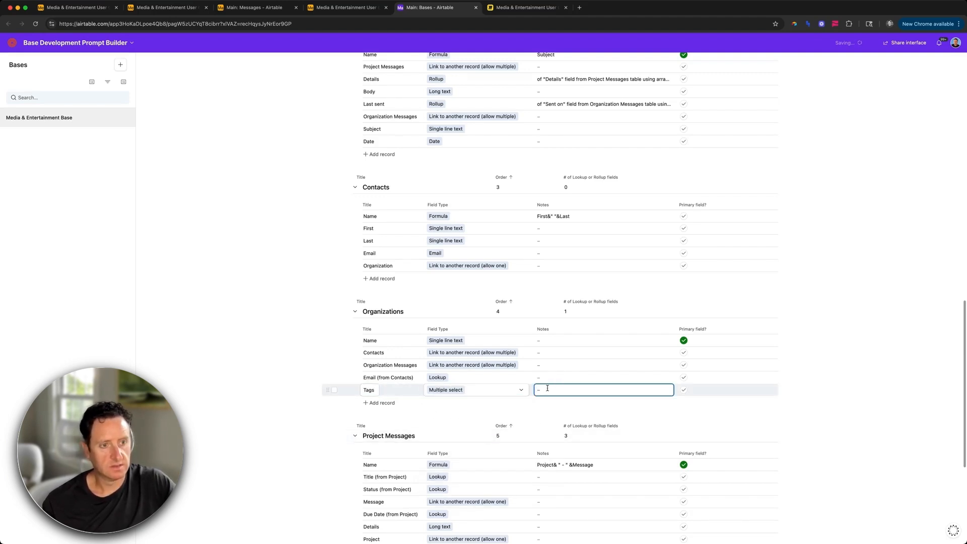
{"action": "type", "text": "Print, T"}
{"action": "key", "text": "BackSpace"}
{"action": "type", "text": "Digital, Other"}
{"action": "scroll", "coordinate": [564, 368], "scroll_direction": "down", "scroll_amount": 1}
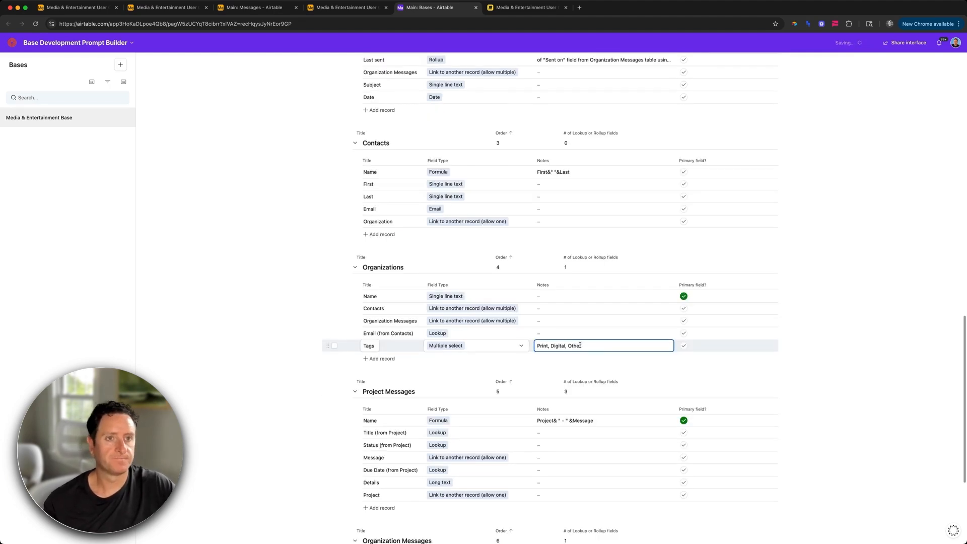
{"action": "scroll", "coordinate": [446, 191], "scroll_direction": "up", "scroll_amount": 15}
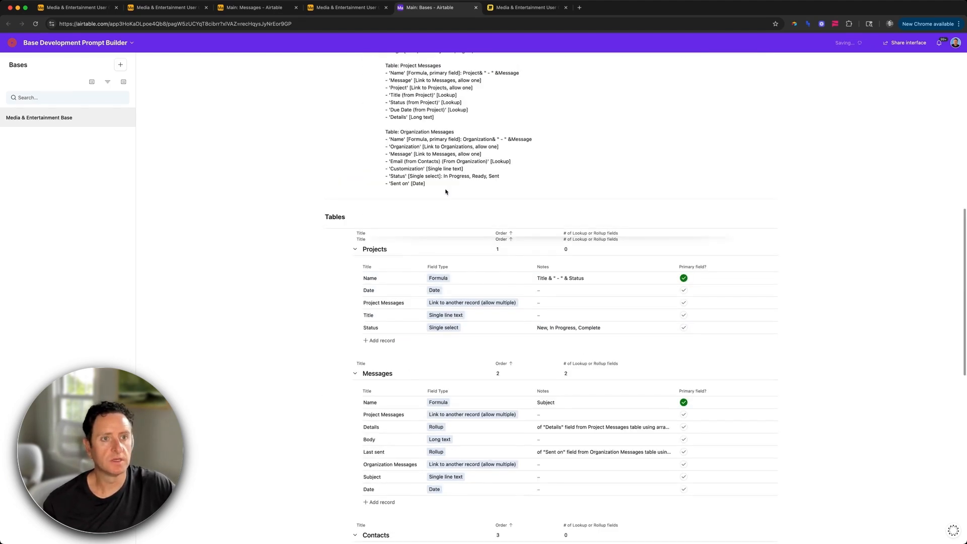
{"action": "left_click", "coordinate": [184, 8]}
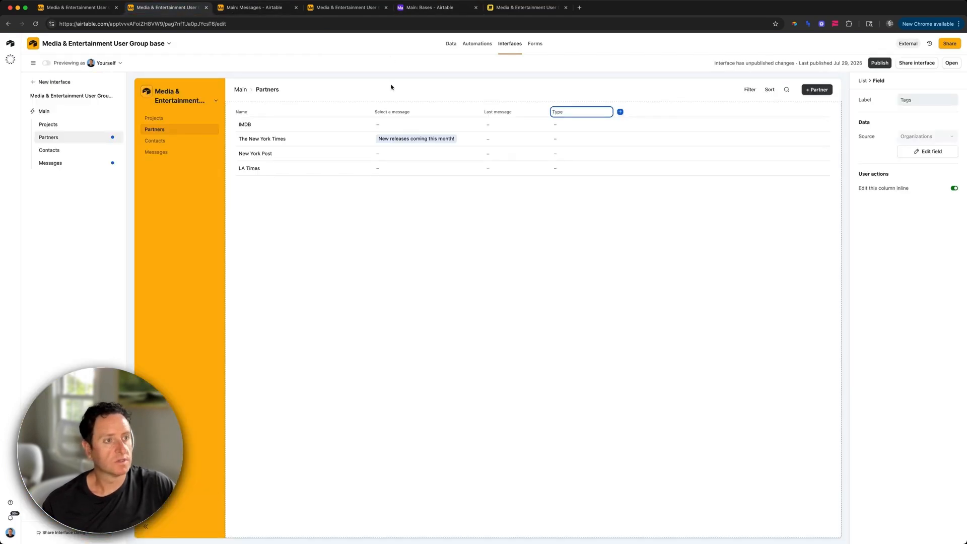
Step: Name the column Tags and add a Tags dropdown user filter to the Partners page
{"action": "left_click", "coordinate": [432, 91]}
{"action": "left_click", "coordinate": [948, 251]}
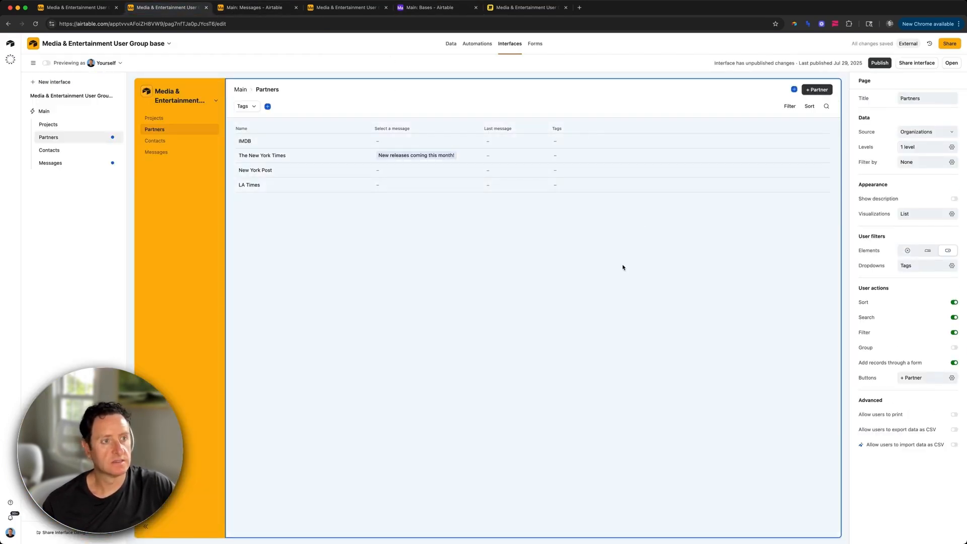
{"action": "left_click", "coordinate": [608, 185]}
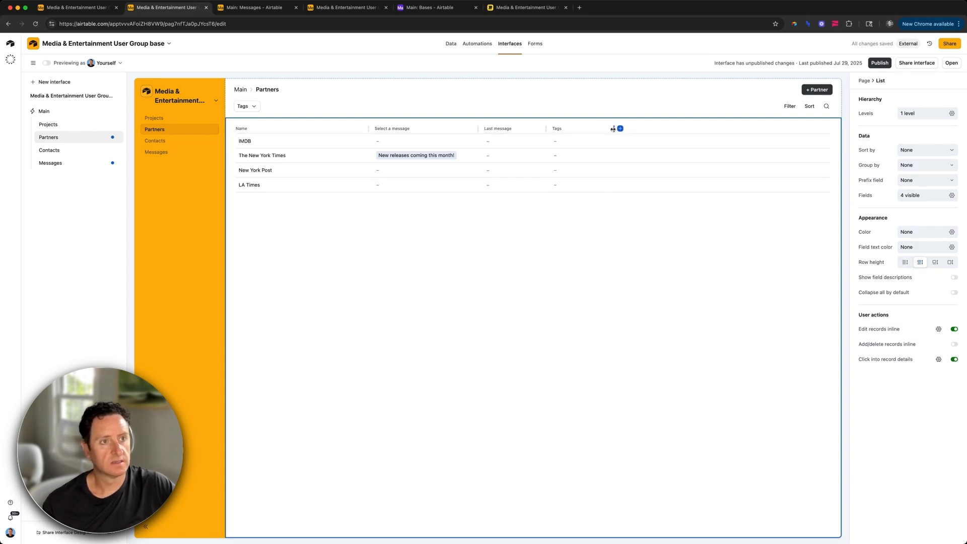
Step: Tag IMDB as Digital and Film Reviews; The New York Times as Digital, Print, Newspaper, Magazine, Lifestyle
{"action": "left_click", "coordinate": [636, 143]}
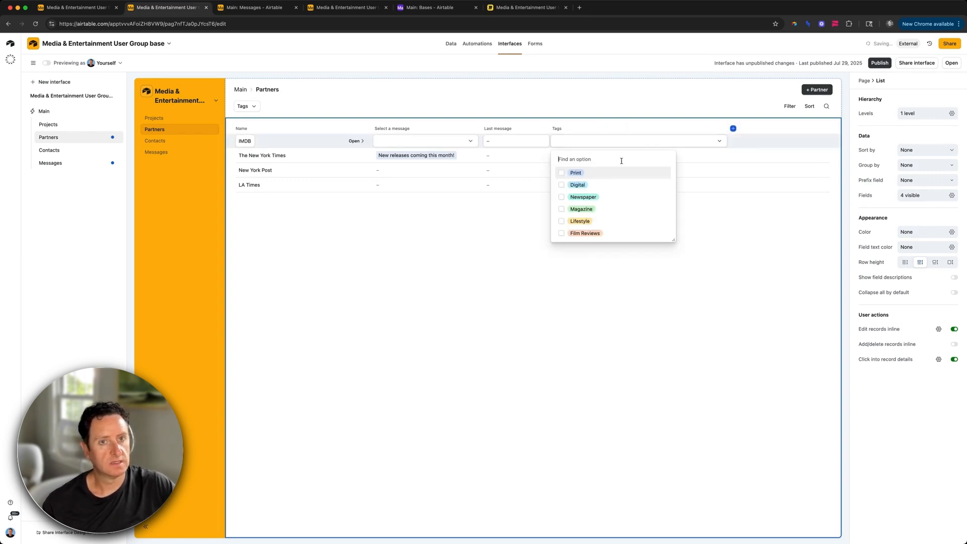
{"action": "left_click", "coordinate": [599, 185]}
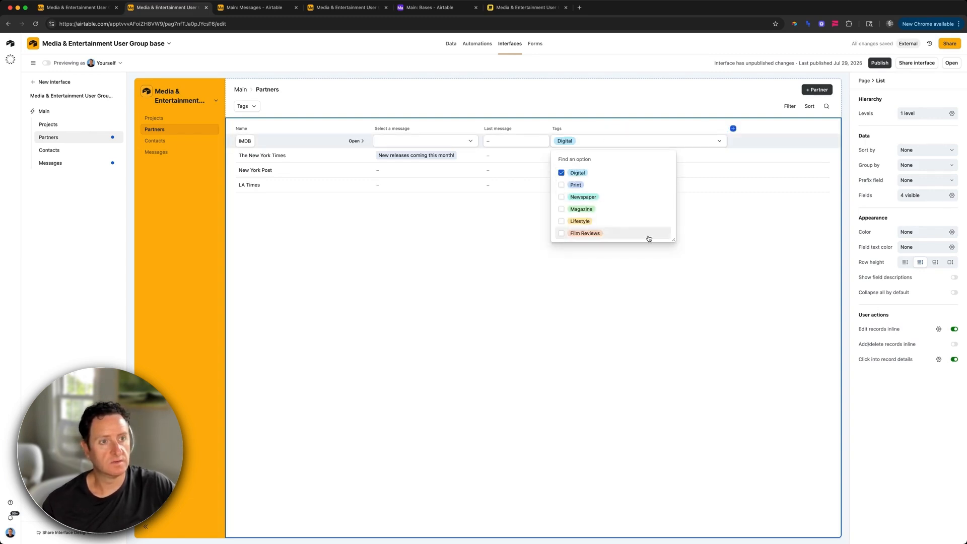
{"action": "left_click", "coordinate": [622, 233]}
{"action": "left_click", "coordinate": [602, 274]}
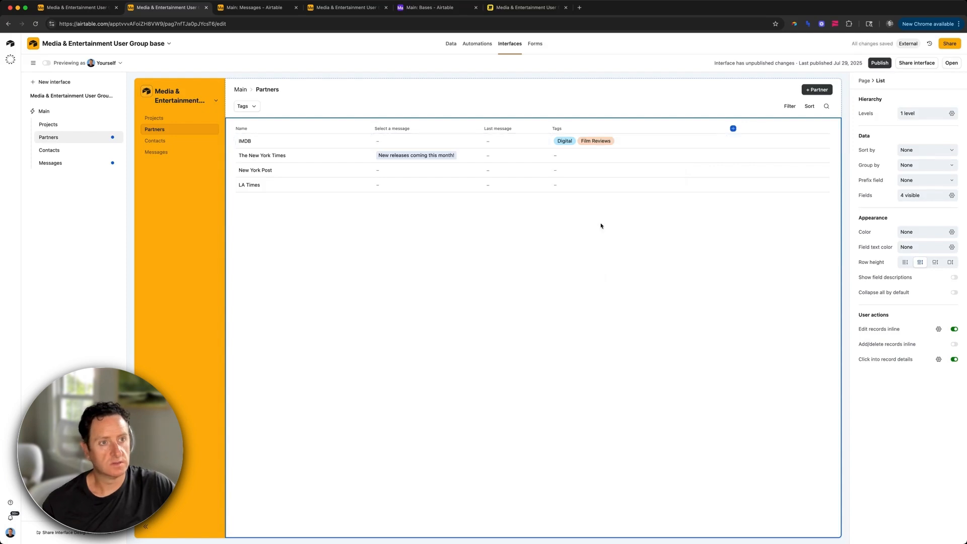
{"action": "left_click", "coordinate": [578, 156]}
{"action": "left_click", "coordinate": [584, 199]}
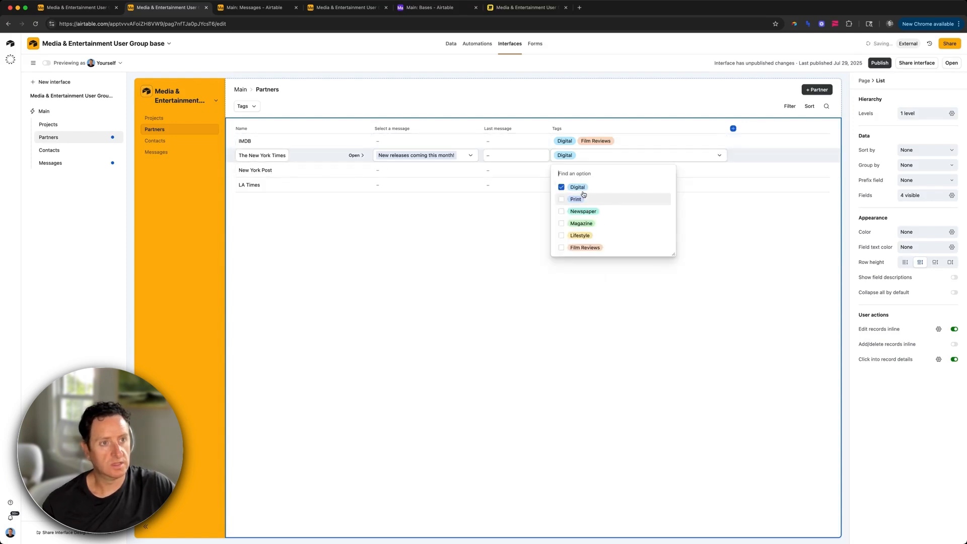
{"action": "left_click", "coordinate": [581, 199]}
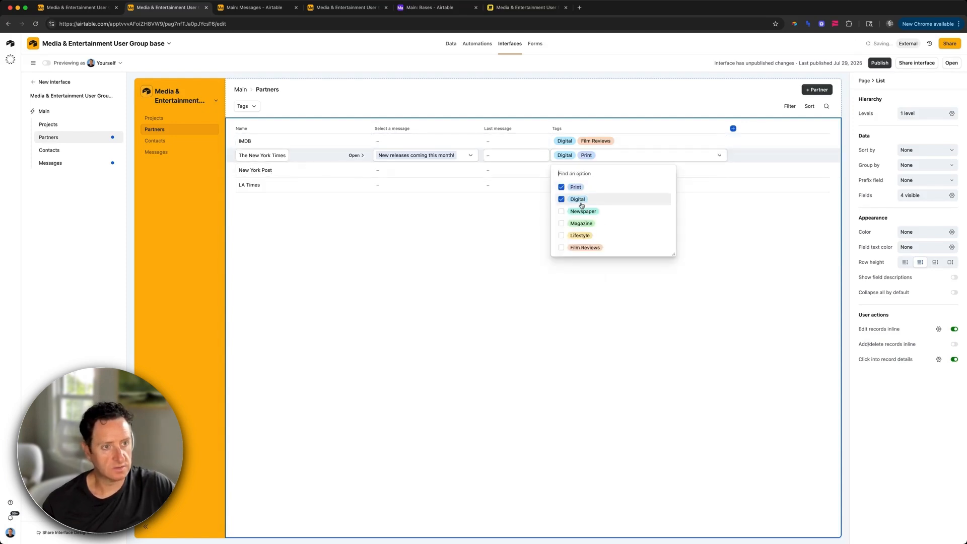
{"action": "left_click", "coordinate": [583, 212]}
{"action": "left_click", "coordinate": [580, 223]}
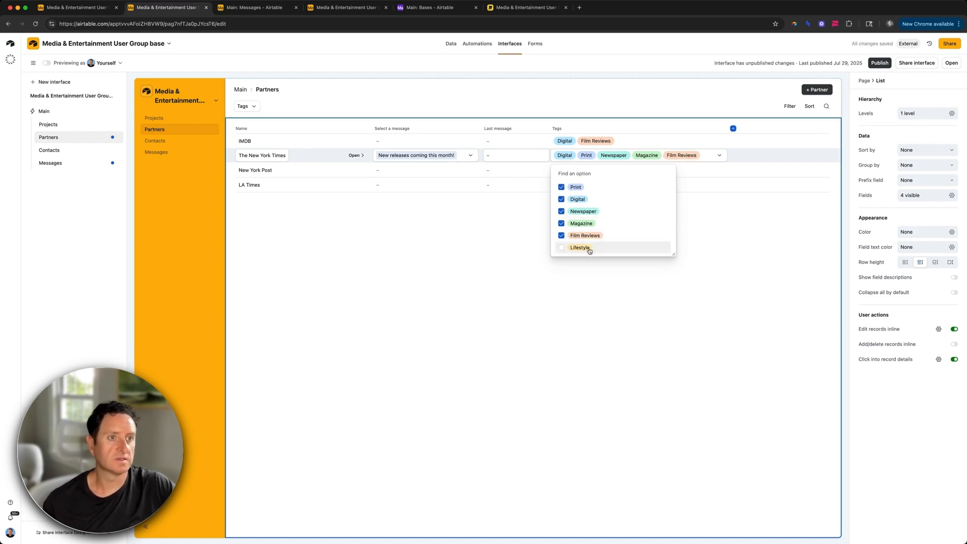
{"action": "left_click", "coordinate": [589, 248]}
Step: Tag New York Post and LA Times with Print, Digital, Newspaper, Lifestyle, Film Reviews; widen Tags column
{"action": "left_click", "coordinate": [571, 169]}
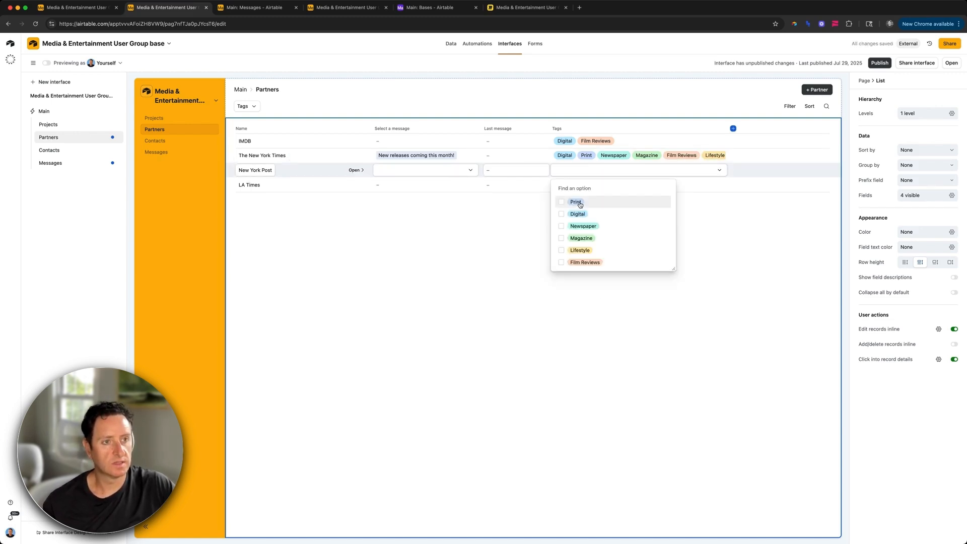
{"action": "left_click", "coordinate": [576, 202]}
{"action": "left_click", "coordinate": [578, 214]}
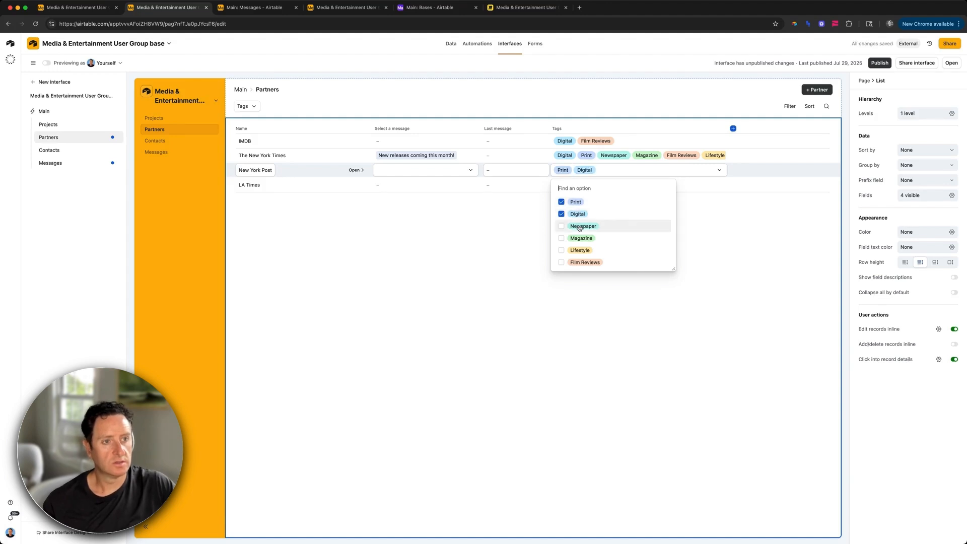
{"action": "left_click", "coordinate": [579, 227]}
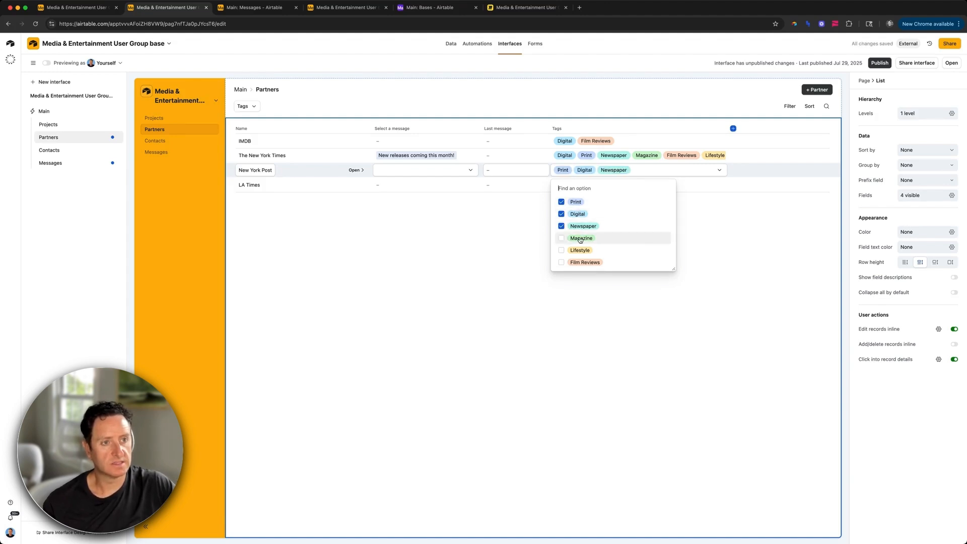
{"action": "left_click", "coordinate": [581, 251]}
{"action": "left_click", "coordinate": [584, 262]}
{"action": "left_click", "coordinate": [583, 318]}
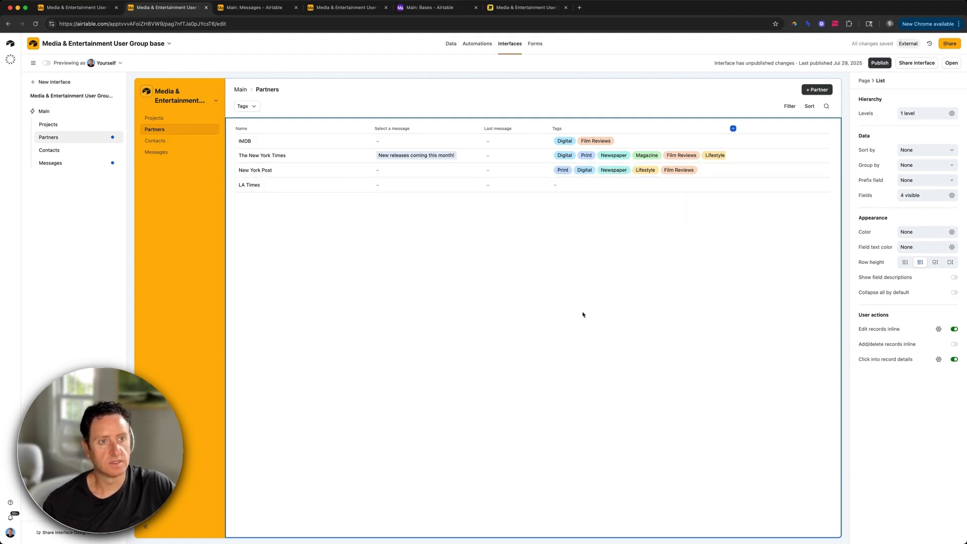
{"action": "left_click", "coordinate": [566, 186]}
{"action": "left_click", "coordinate": [574, 217]}
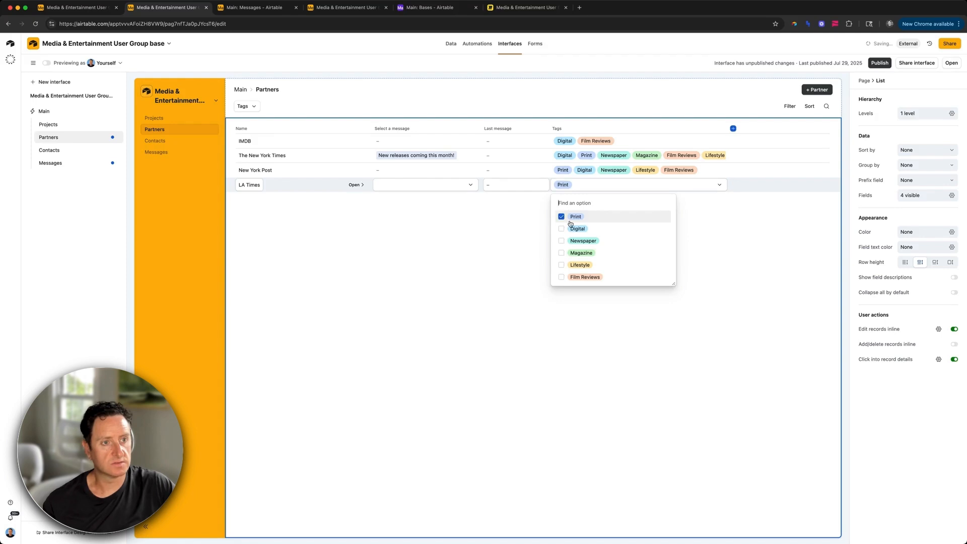
{"action": "left_click", "coordinate": [578, 277]}
{"action": "left_click", "coordinate": [578, 277]}
{"action": "left_click", "coordinate": [580, 265]}
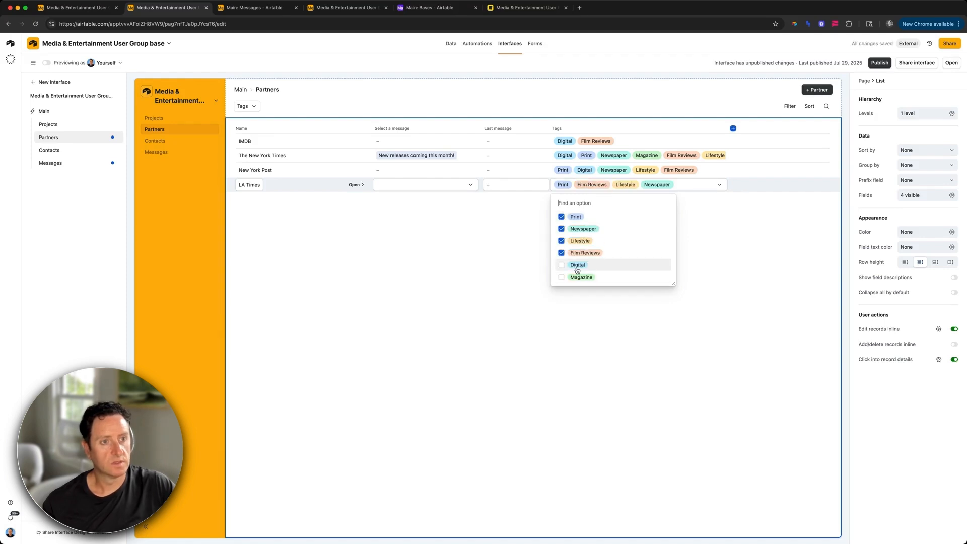
{"action": "left_click", "coordinate": [577, 265]}
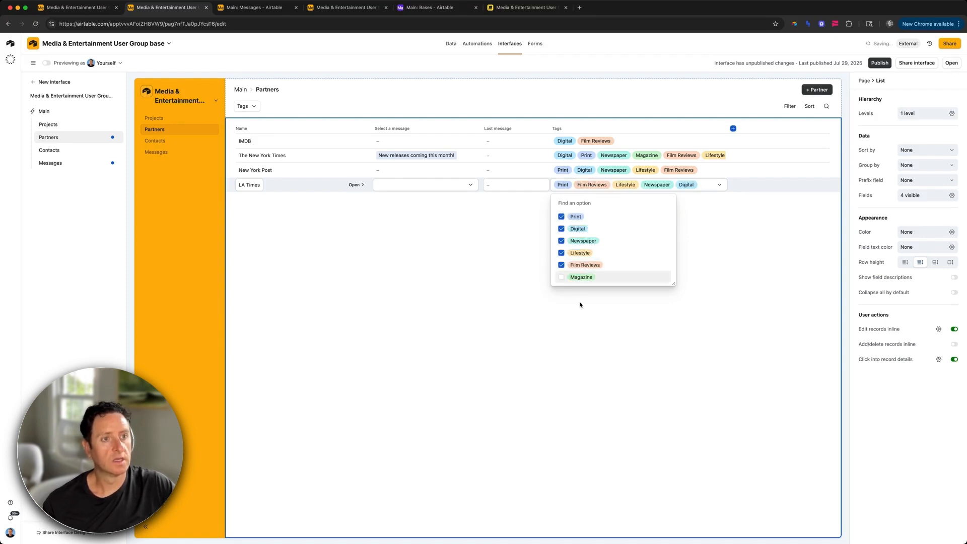
{"action": "left_click", "coordinate": [580, 305]}
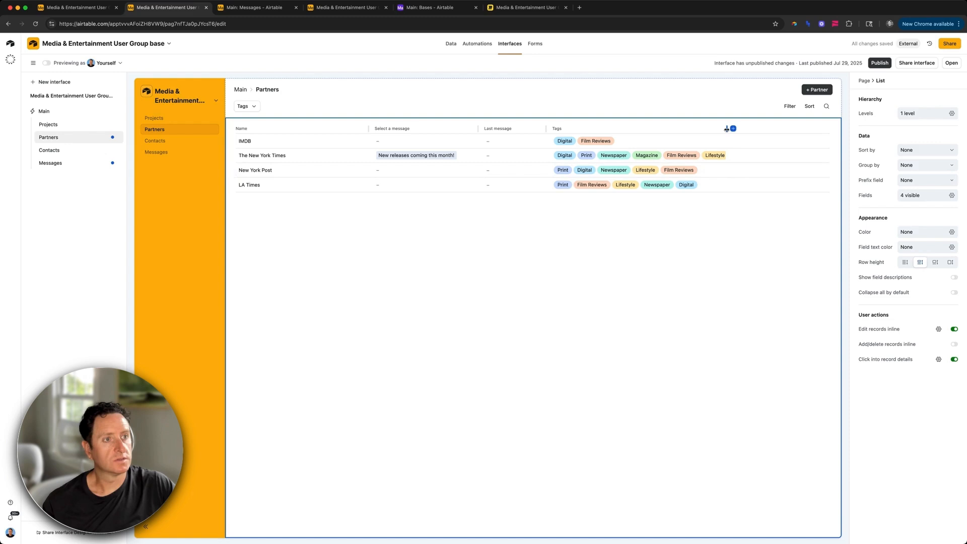
{"action": "left_click_drag", "start_coordinate": [748, 129], "coordinate": [784, 130]}
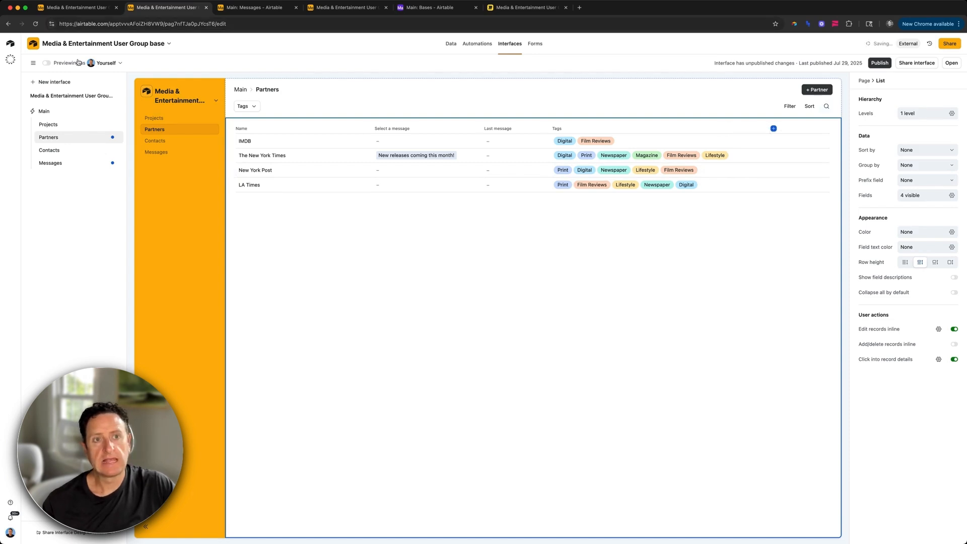
Step: In preview, filter the Partners page to partners tagged Lifestyle
{"action": "left_click", "coordinate": [78, 62]}
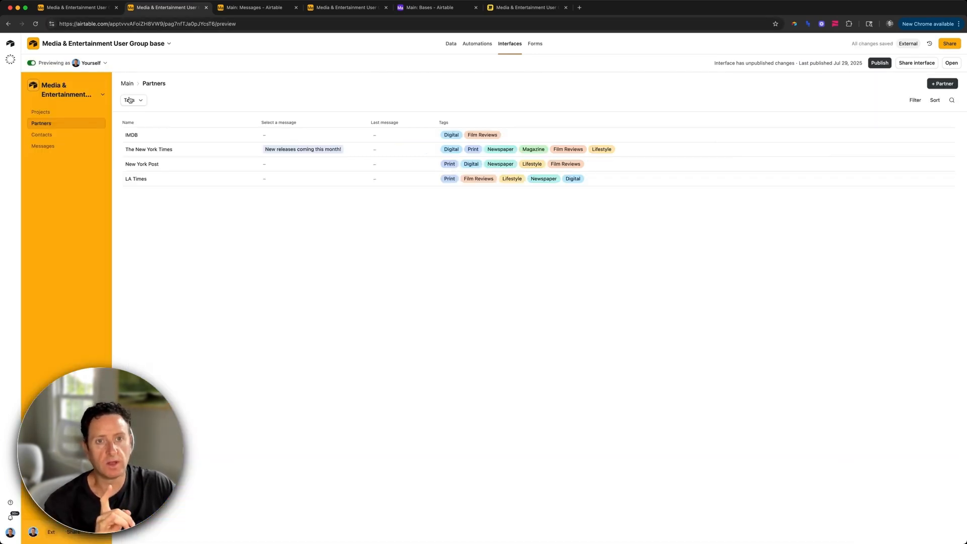
{"action": "left_click", "coordinate": [129, 100]}
{"action": "left_click", "coordinate": [164, 145]}
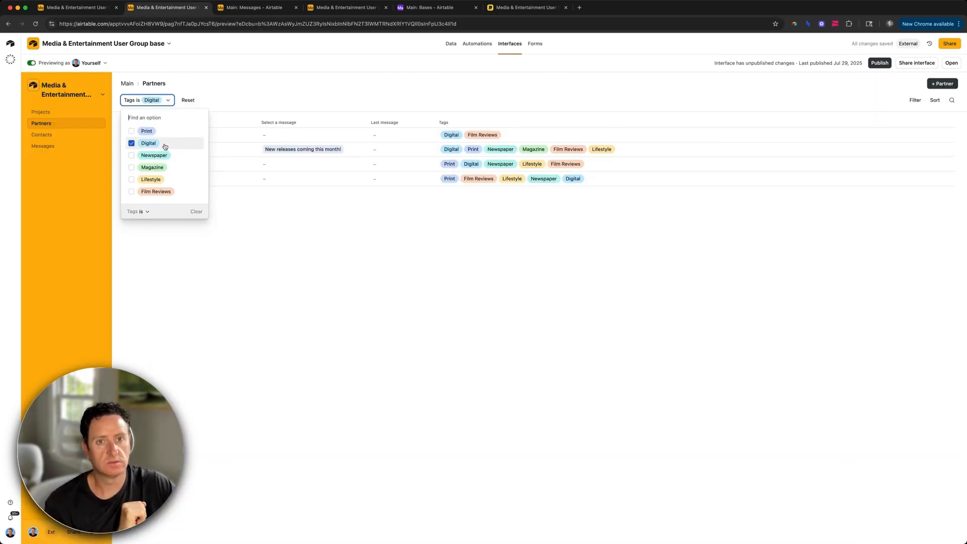
{"action": "left_click", "coordinate": [151, 144]}
{"action": "left_click", "coordinate": [154, 180]}
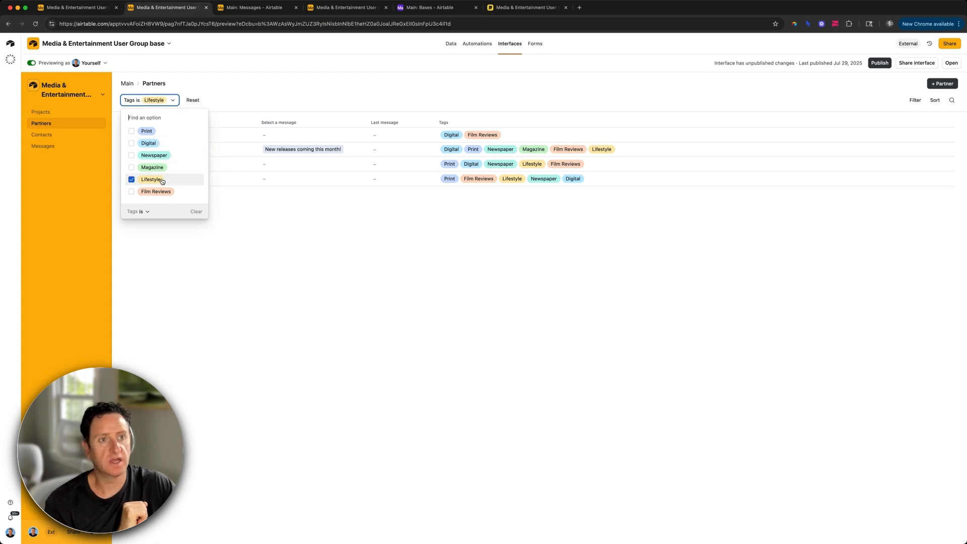
{"action": "left_click", "coordinate": [225, 198]}
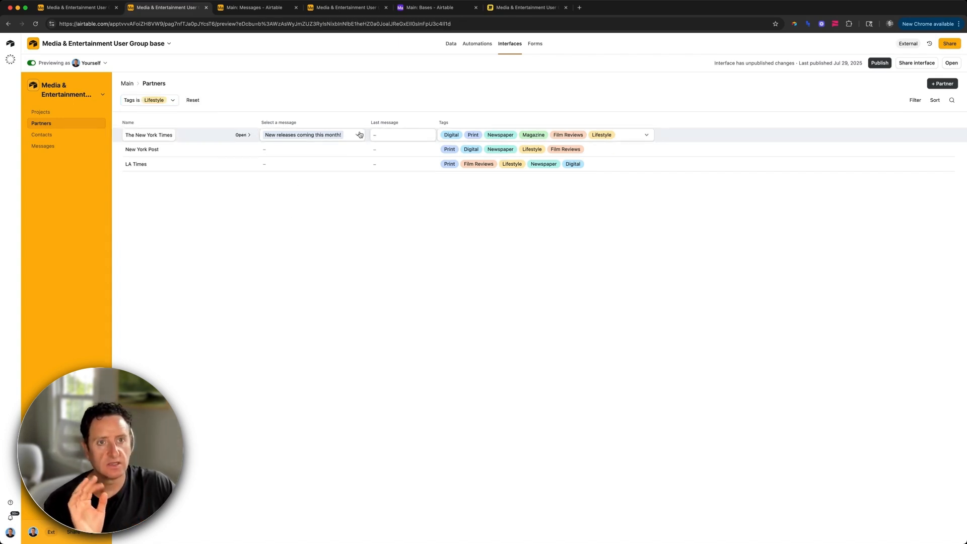
Step: Give New York Post the 'New releases coming this month!' message and exit preview
{"action": "left_click", "coordinate": [345, 148]}
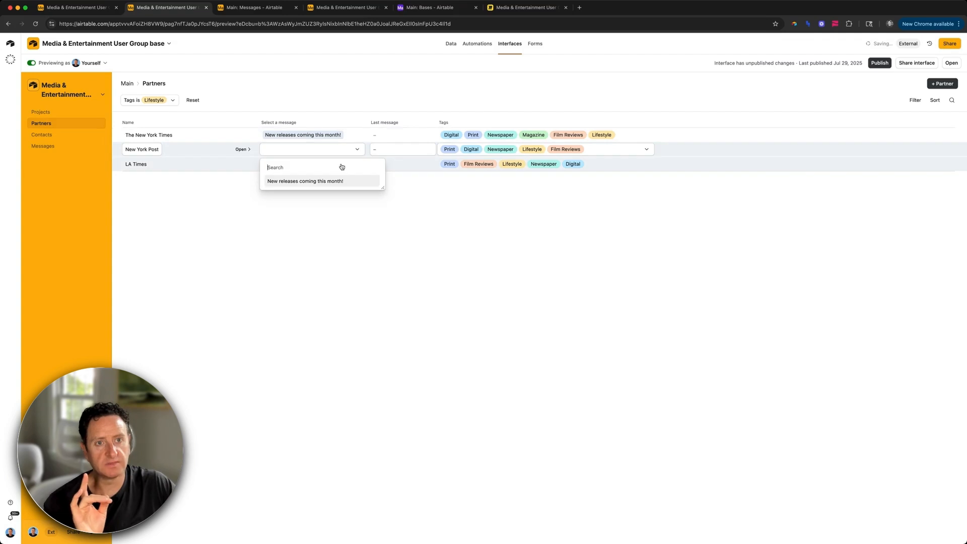
{"action": "left_click", "coordinate": [331, 182]}
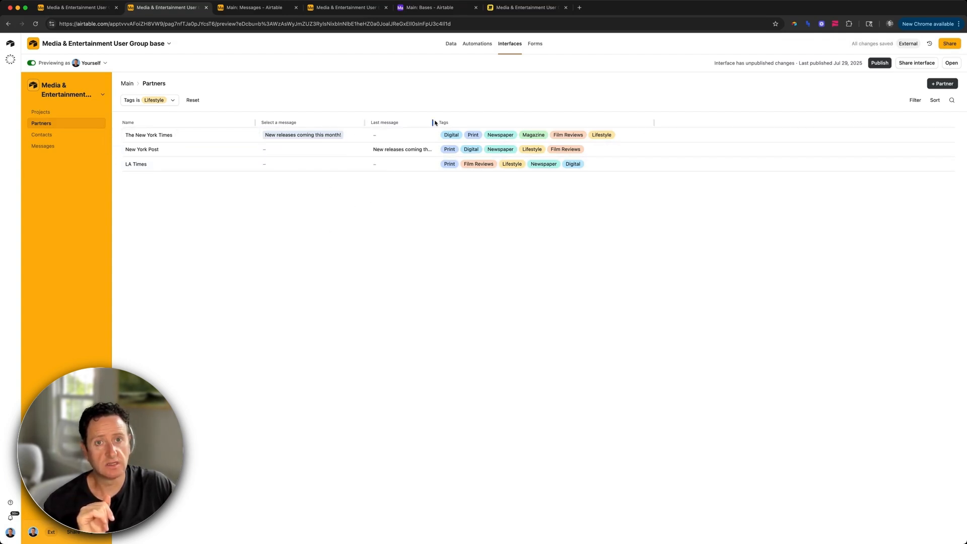
{"action": "left_click", "coordinate": [31, 64]}
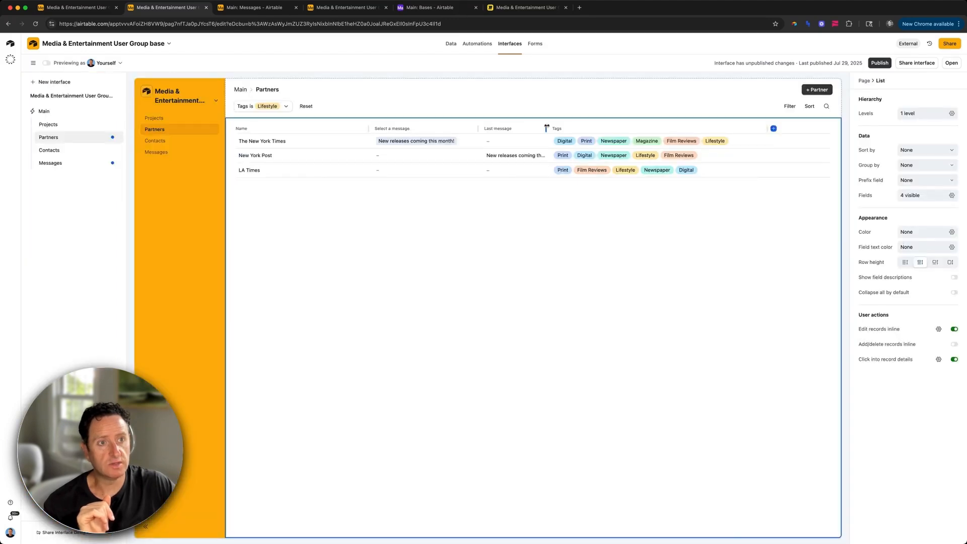
Step: Widen the Last message column and move Tags to second place after Name
{"action": "left_click_drag", "start_coordinate": [546, 128], "coordinate": [595, 128]}
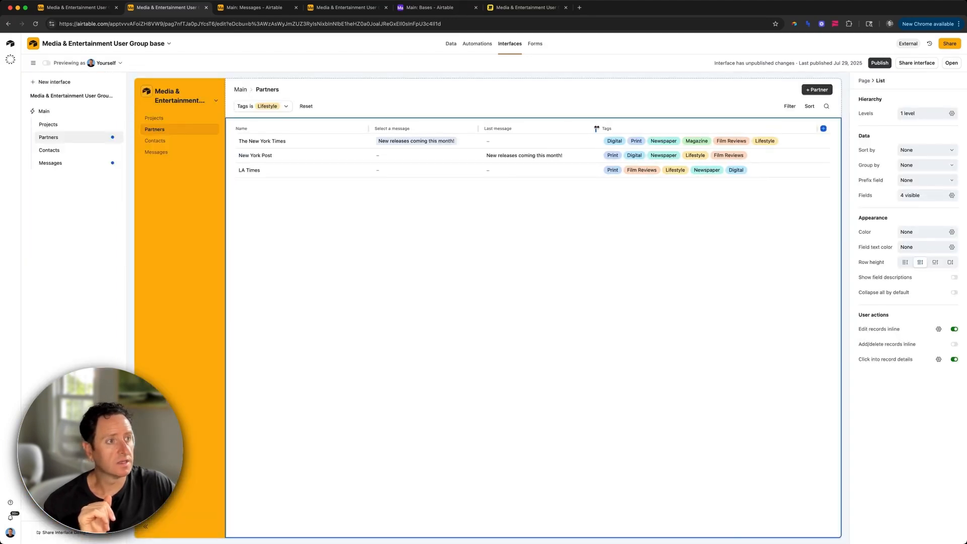
{"action": "left_click", "coordinate": [924, 196]}
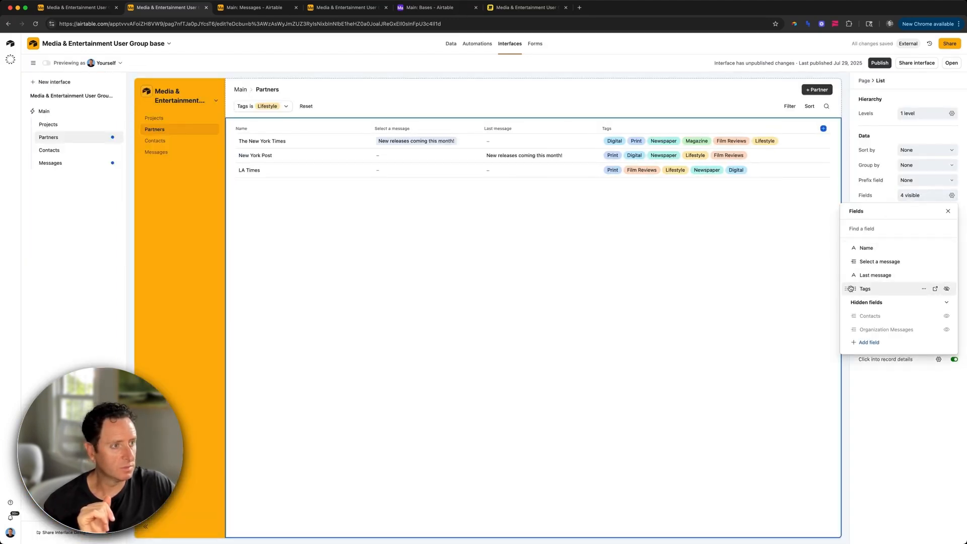
{"action": "left_click_drag", "start_coordinate": [850, 288], "coordinate": [851, 261]}
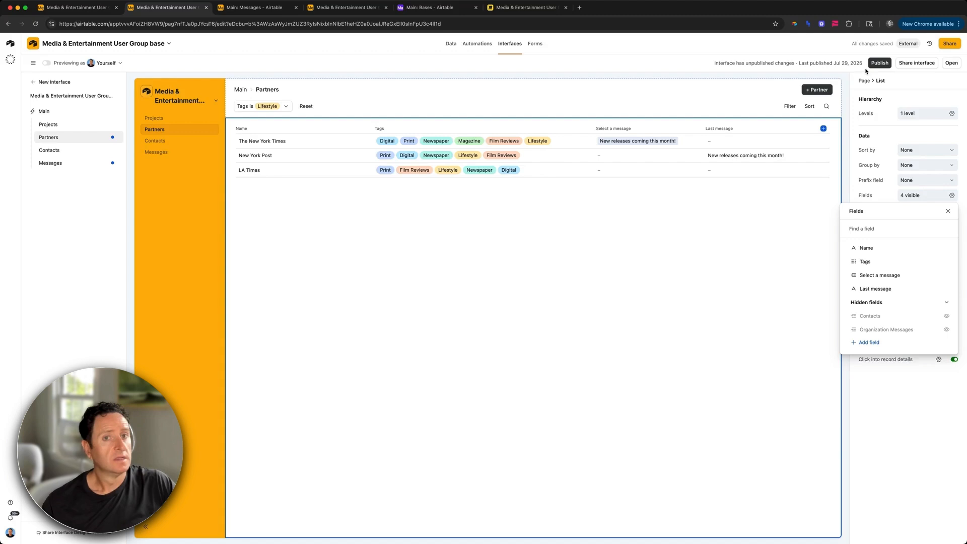
Step: In preview, give New York Post and LA Times the 'New releases coming this month!' message
{"action": "left_click", "coordinate": [46, 63]}
{"action": "left_click", "coordinate": [508, 149]}
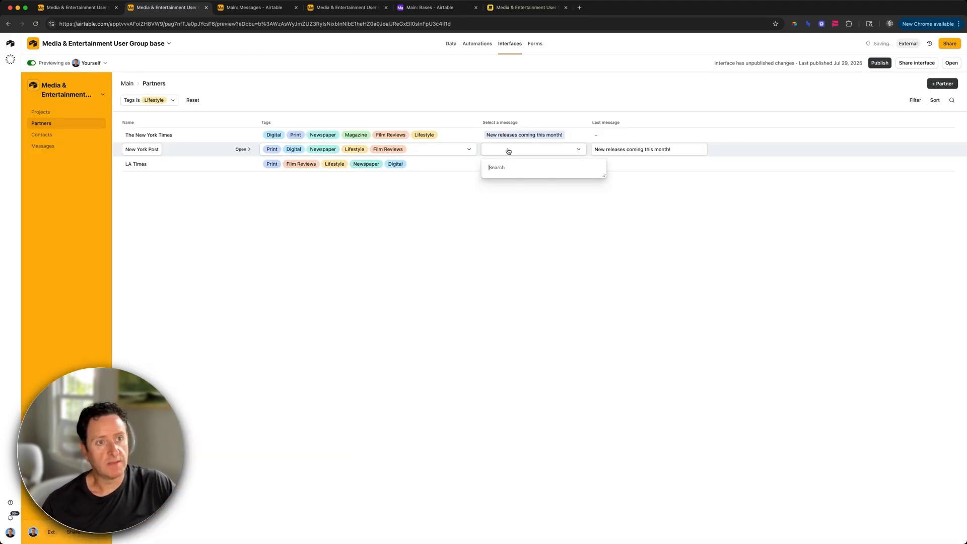
{"action": "left_click", "coordinate": [512, 181]}
{"action": "left_click", "coordinate": [504, 164]}
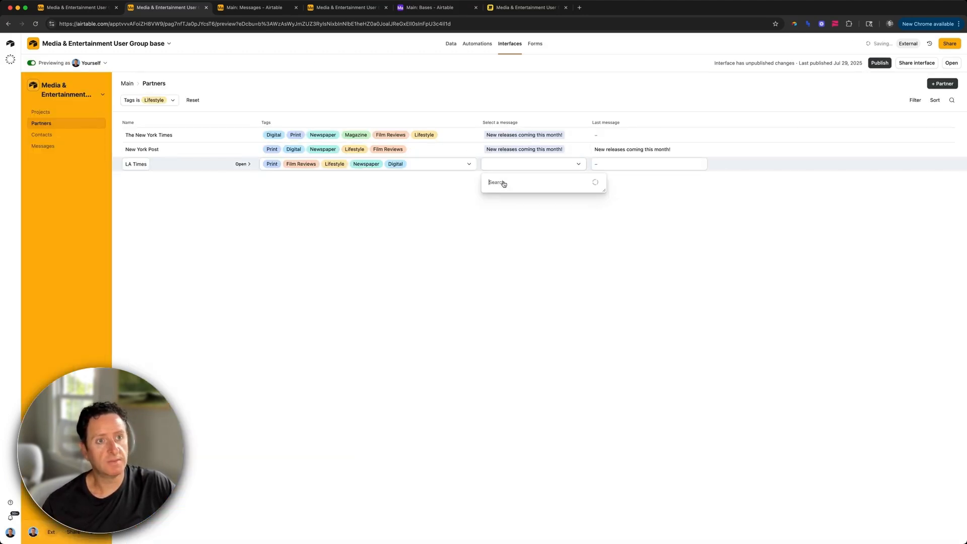
{"action": "left_click", "coordinate": [506, 195]}
Step: Confirm LA Times' message choice and check it against the message record on the Messages page
{"action": "left_click", "coordinate": [408, 238]}
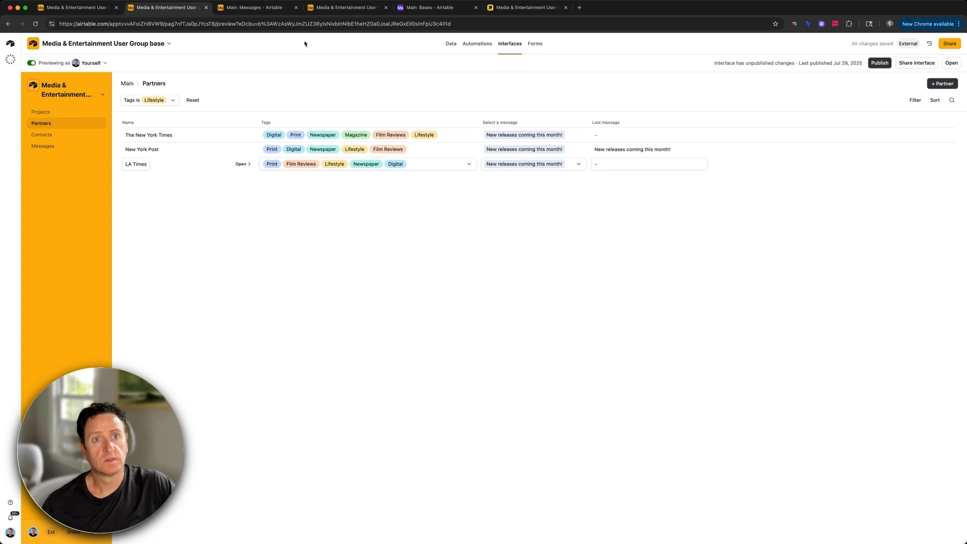
{"action": "key", "text": "ctrl+Tab"}
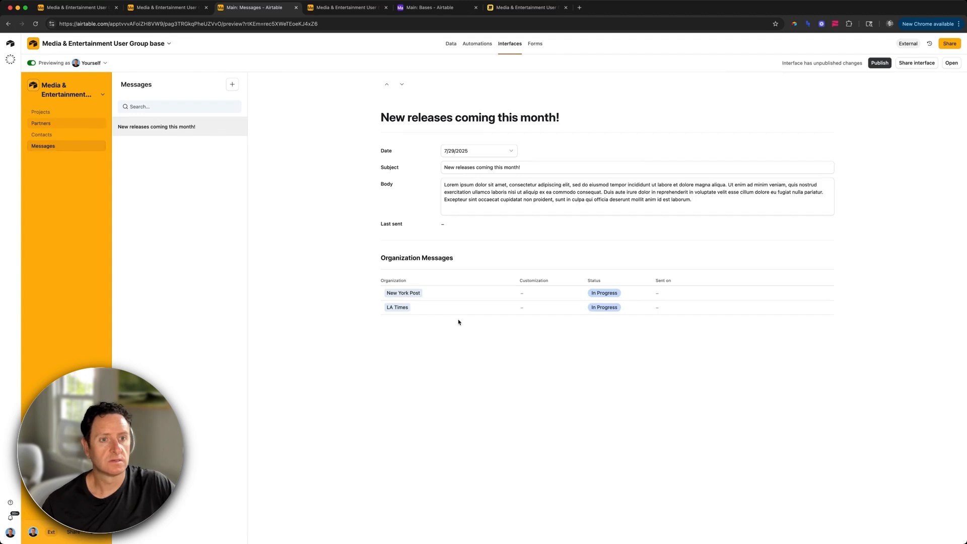
{"action": "key", "text": "ctrl+shift+Tab"}
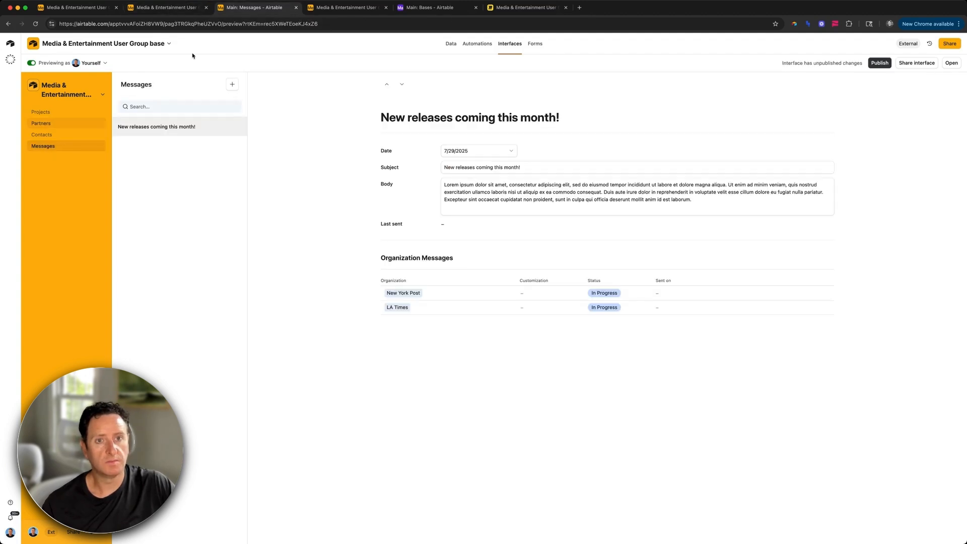
{"action": "left_click", "coordinate": [168, 8]}
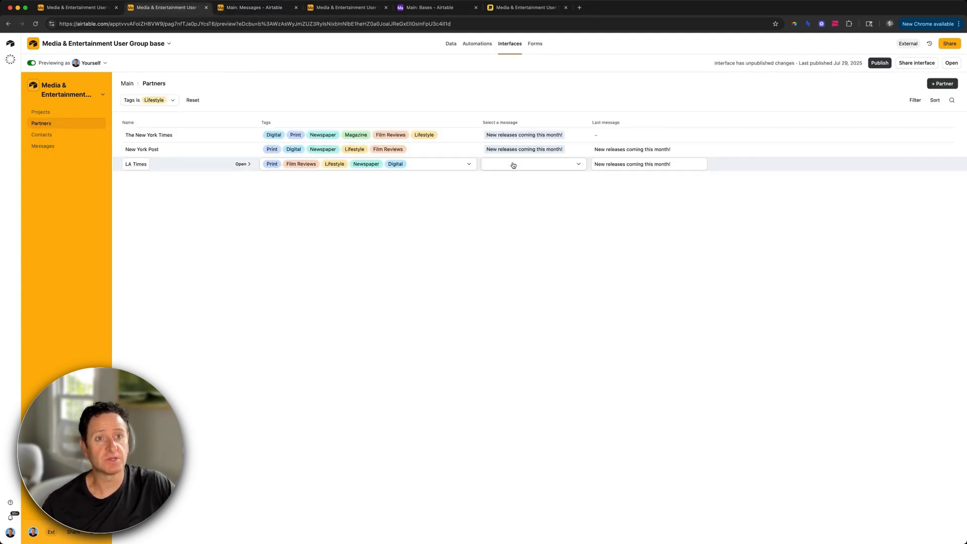
{"action": "key", "text": "ctrl+Tab"}
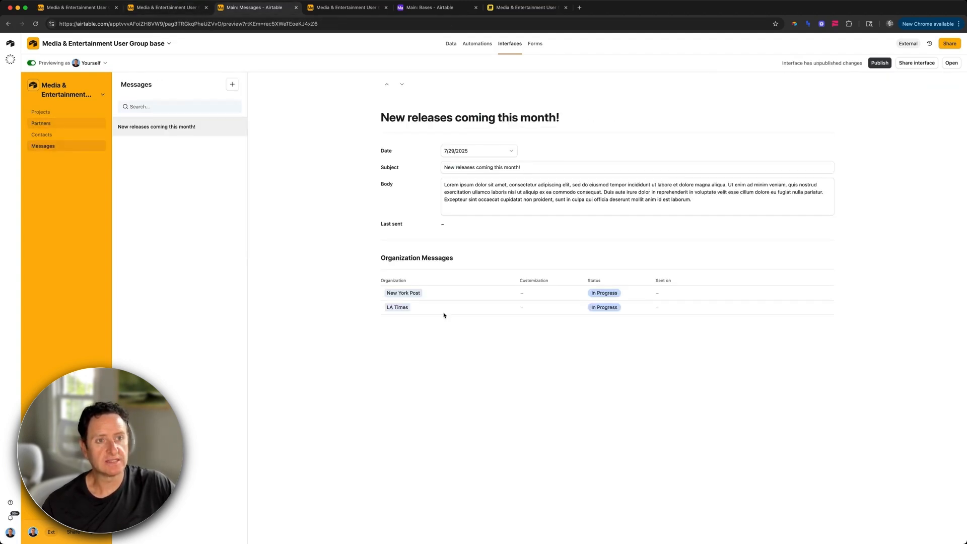
{"action": "key", "text": "ctrl+shift+Tab"}
Step: Clear LA Times' message and assign it 'New releases coming this month!'
{"action": "left_click", "coordinate": [494, 166]}
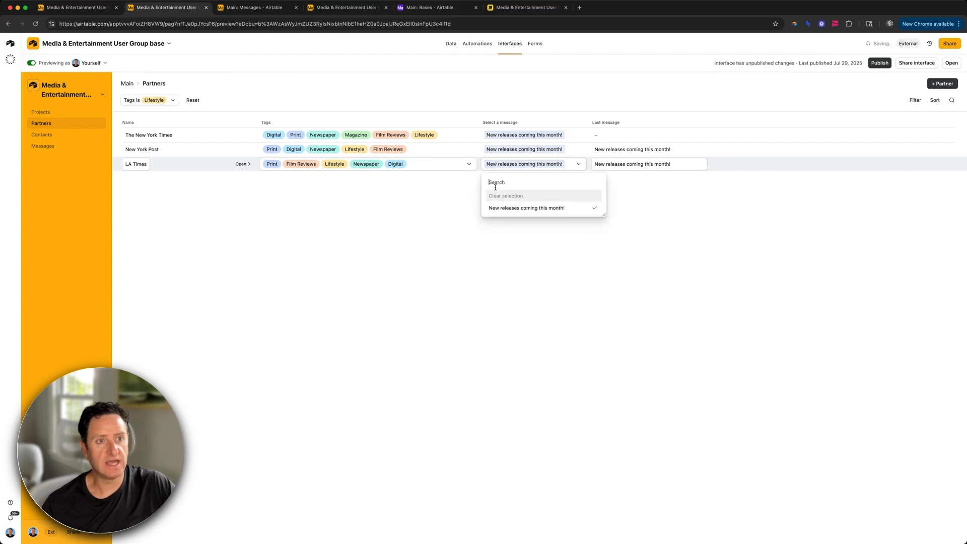
{"action": "left_click", "coordinate": [509, 196]}
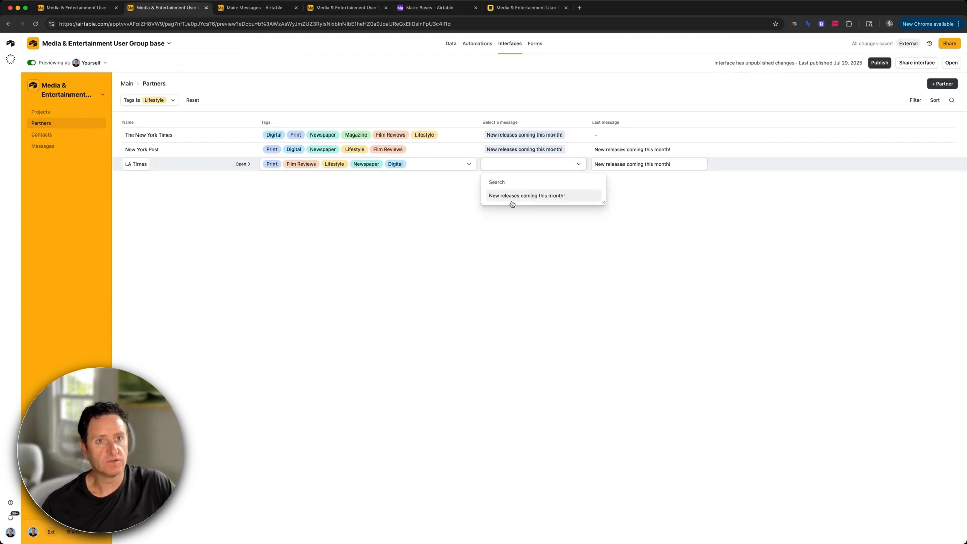
{"action": "left_click", "coordinate": [511, 198]}
{"action": "key", "text": "ctrl+Tab"}
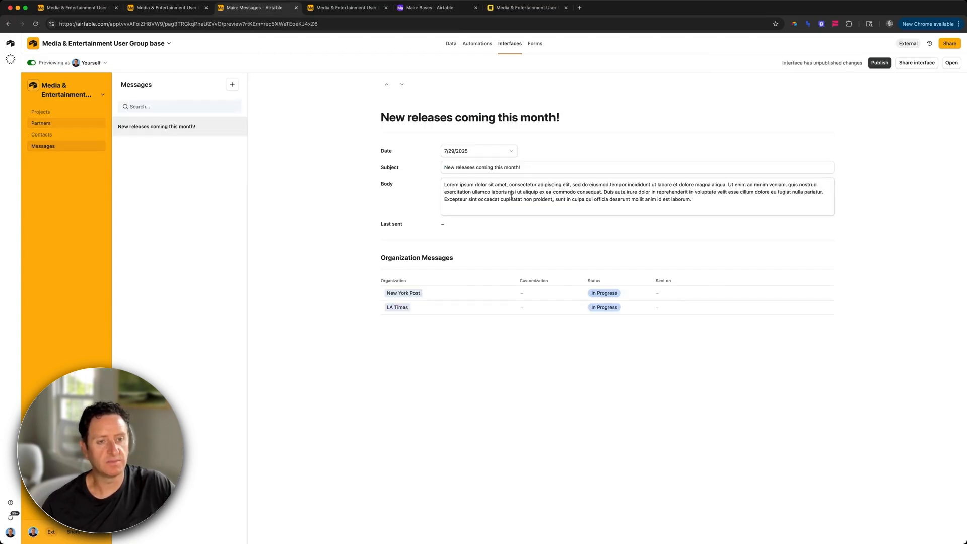
{"action": "key", "text": "ctrl+shift+Tab"}
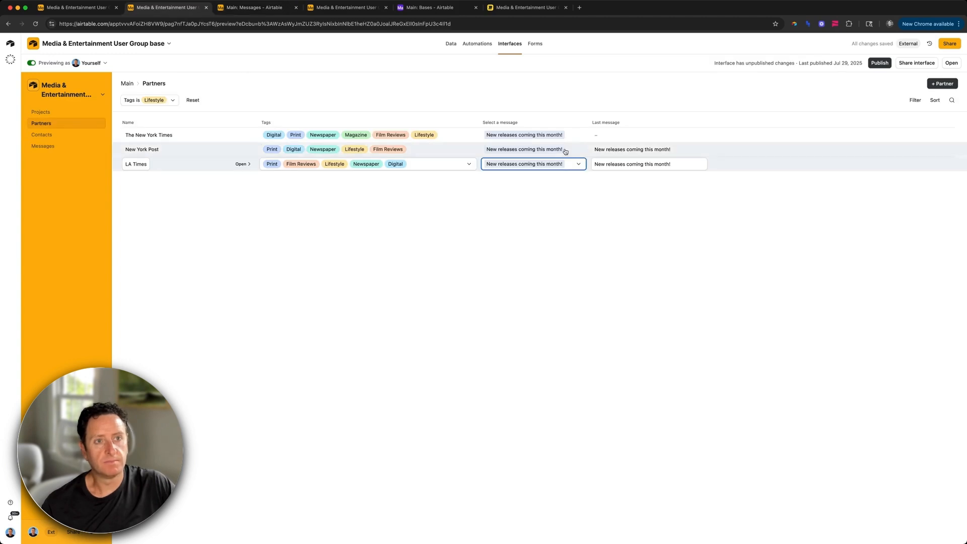
Step: Clear The New York Times' message and pick 'New releases coming this month!' for it
{"action": "left_click", "coordinate": [555, 136]}
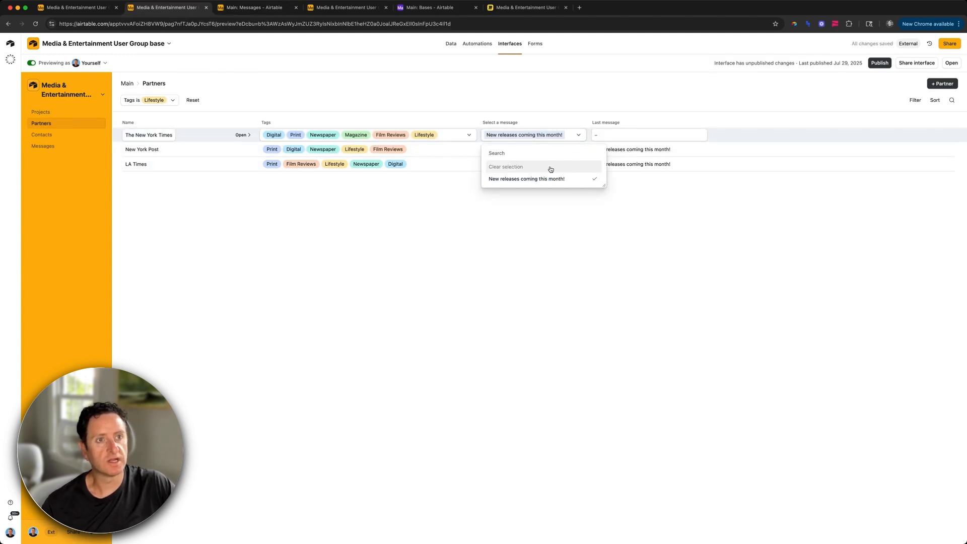
{"action": "left_click", "coordinate": [551, 167]}
{"action": "left_click", "coordinate": [540, 135]}
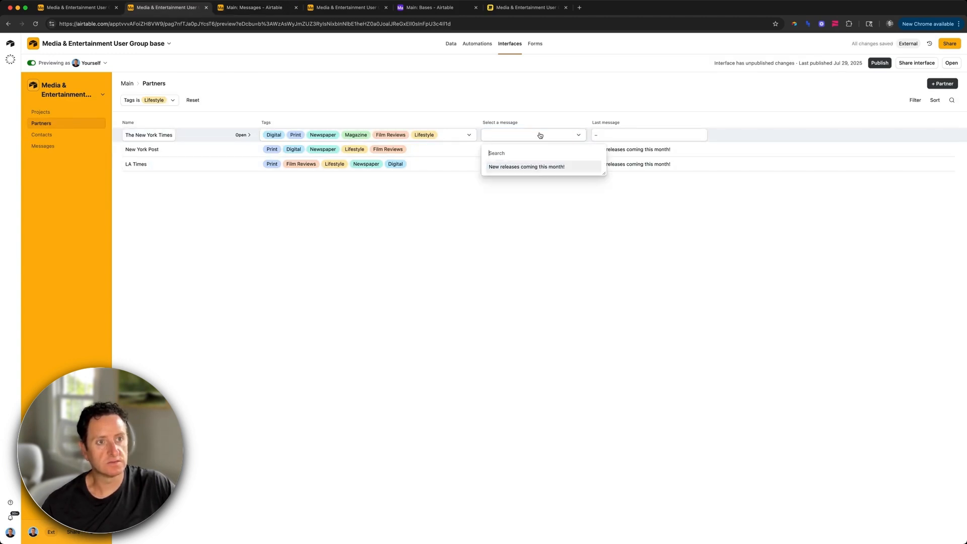
{"action": "left_click", "coordinate": [540, 168]}
{"action": "key", "text": "ctrl+Tab"}
Step: Exit preview, then narrow Organization and widen Customization in the Organization Messages list
{"action": "left_click", "coordinate": [31, 63]}
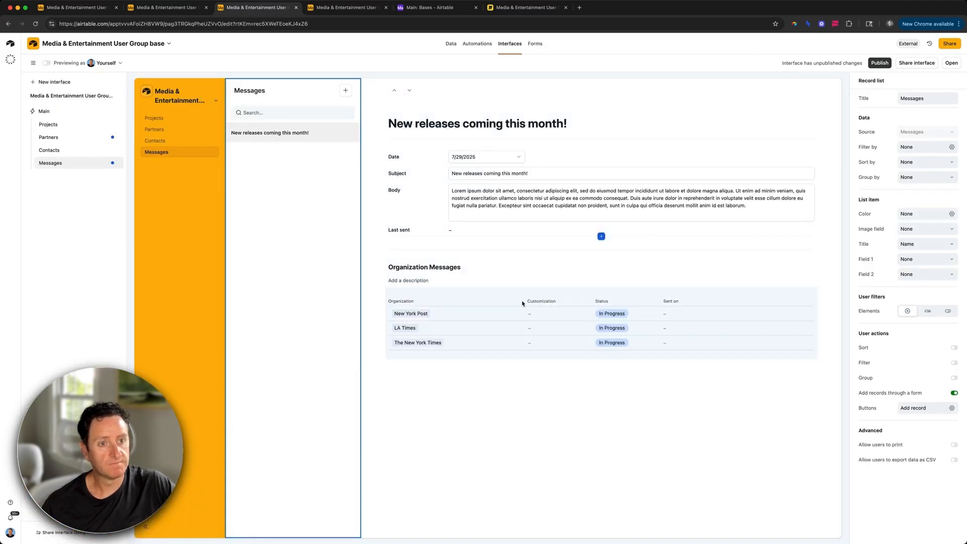
{"action": "left_click", "coordinate": [496, 301]}
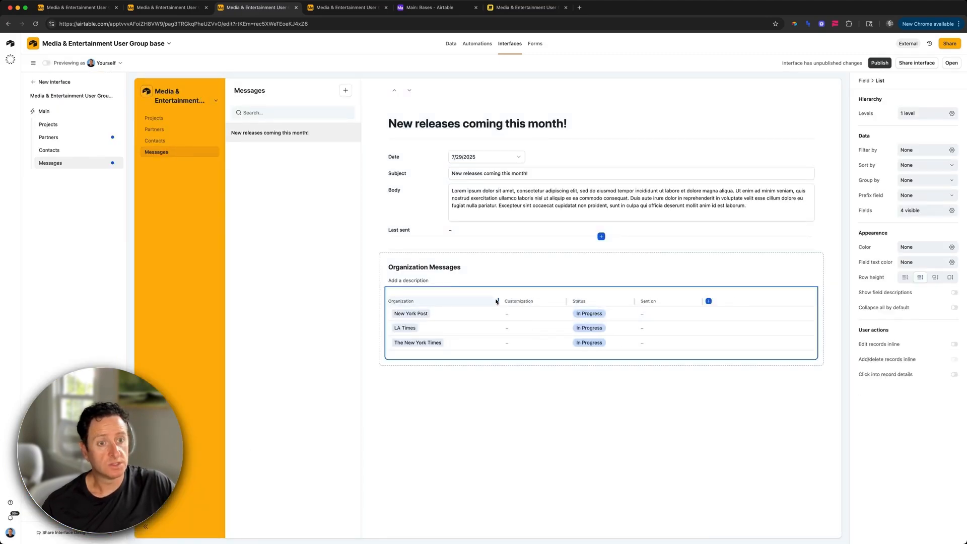
{"action": "left_click_drag", "start_coordinate": [497, 301], "coordinate": [471, 301]}
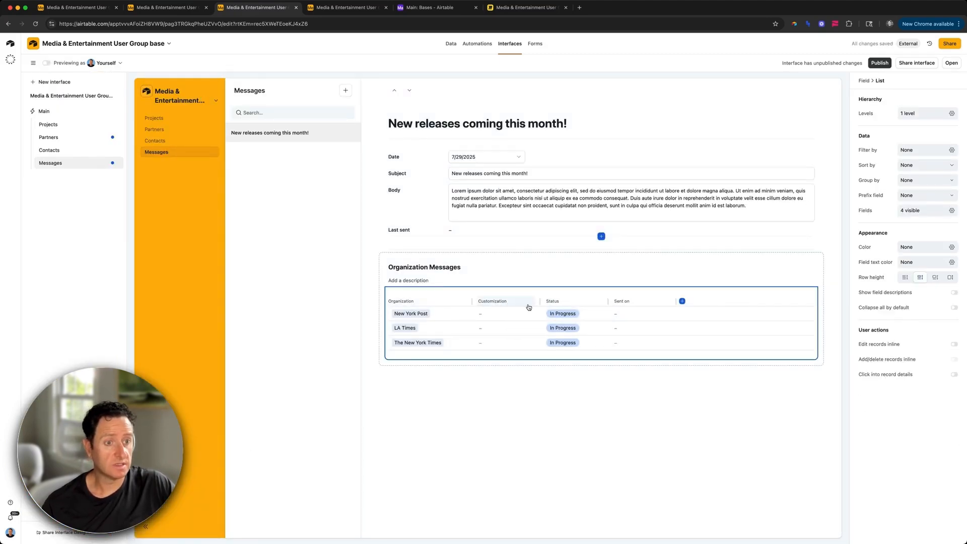
{"action": "left_click_drag", "start_coordinate": [538, 302], "coordinate": [617, 310]}
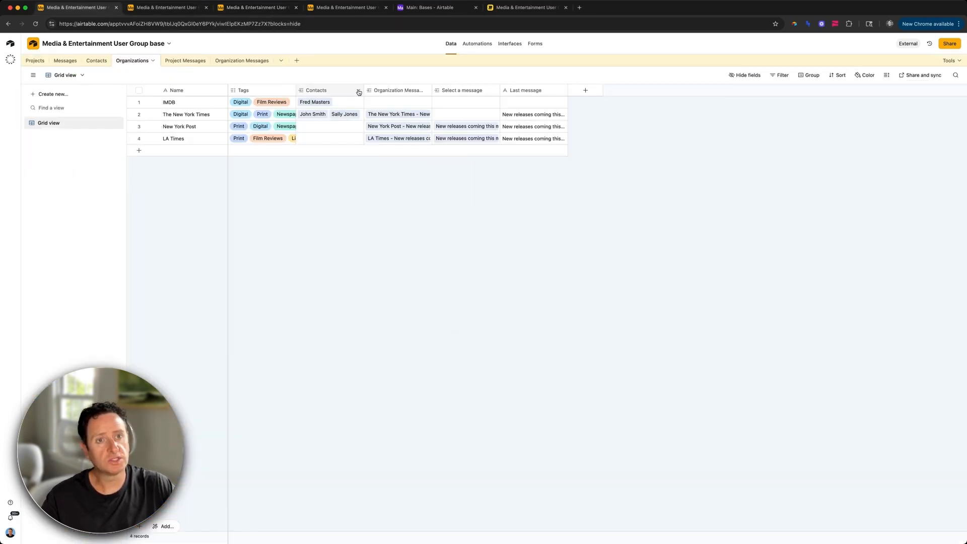
Step: Add an Email lookup from the Contacts field to Organizations and widen the new column
{"action": "left_click", "coordinate": [358, 90]}
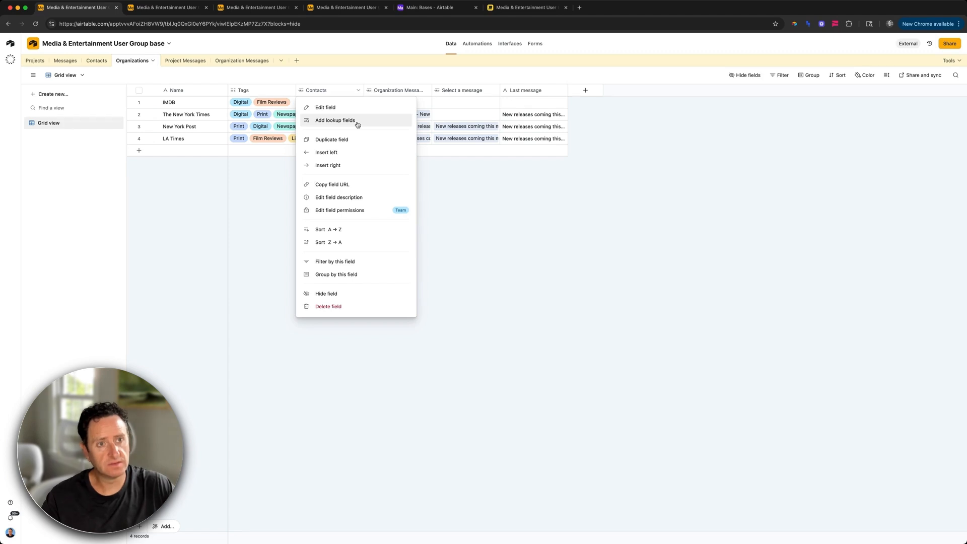
{"action": "left_click", "coordinate": [357, 122]}
{"action": "left_click", "coordinate": [455, 285]}
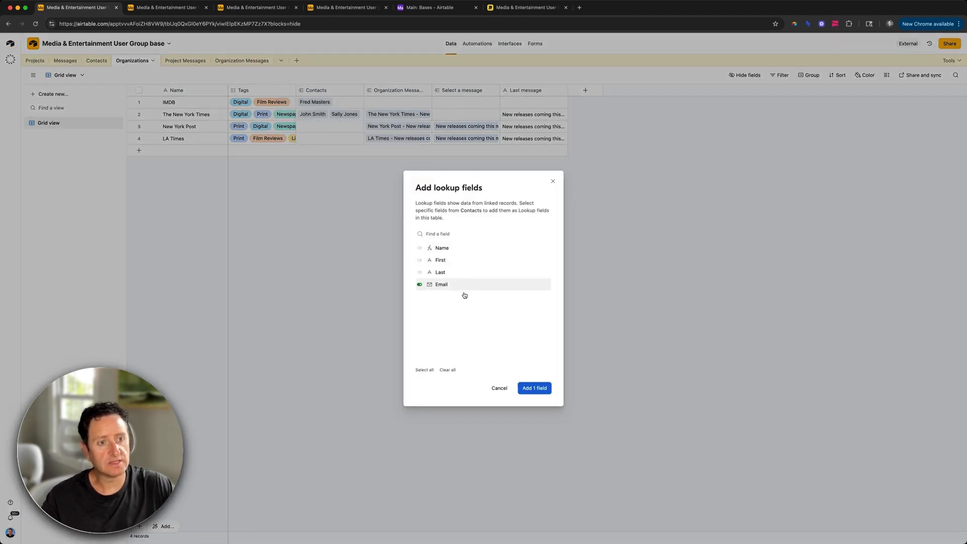
{"action": "left_click", "coordinate": [534, 389]}
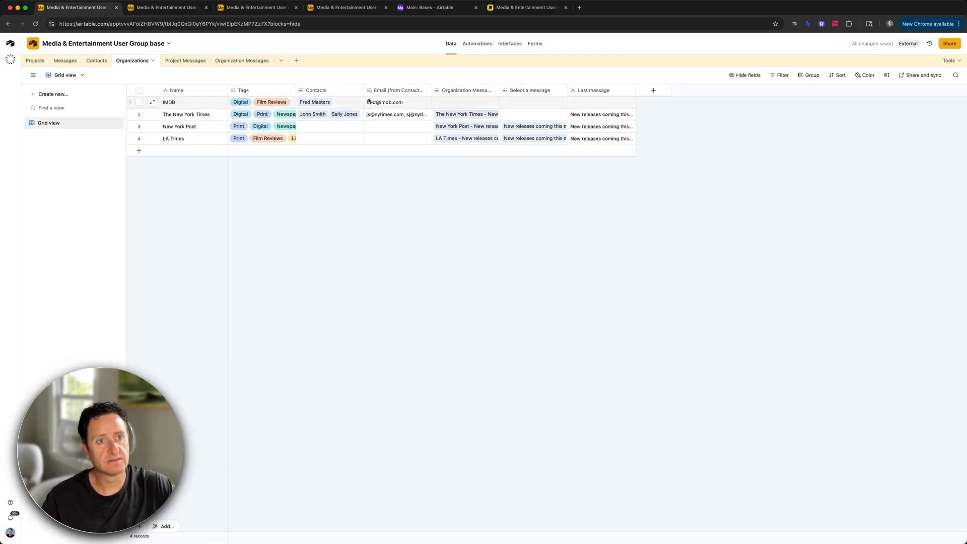
{"action": "left_click_drag", "start_coordinate": [432, 90], "coordinate": [480, 90]}
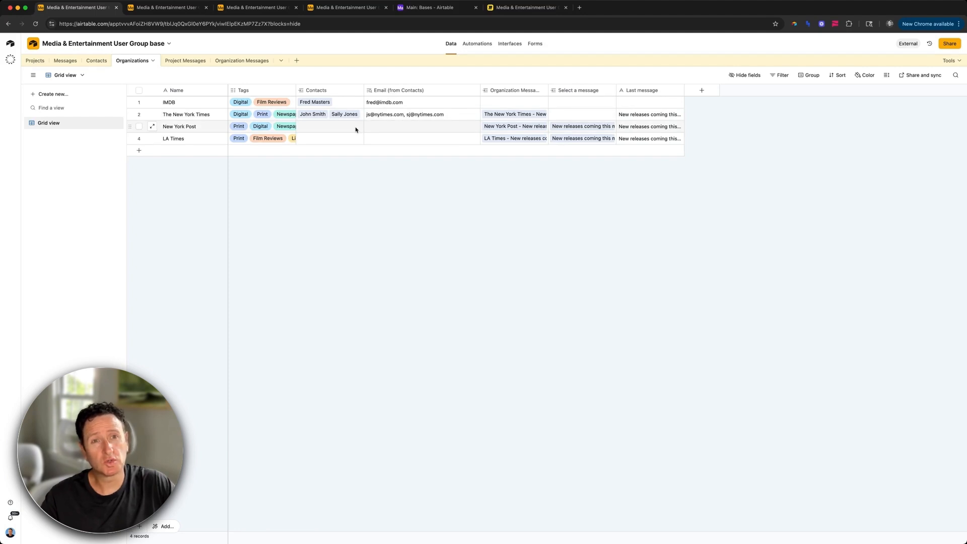
{"action": "key", "text": "ctrl+Tab"}
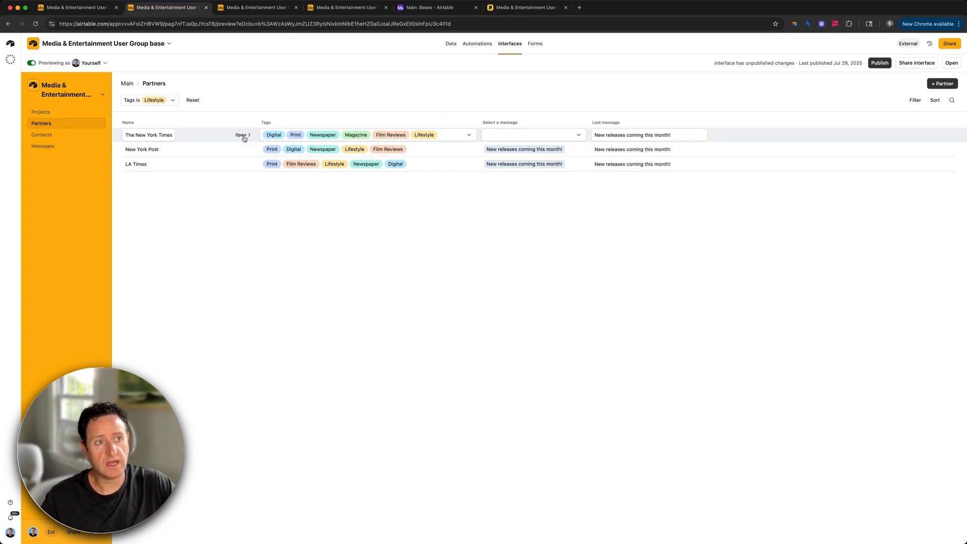
Step: Reset the Lifestyle tag filter and add a New York Post contact with first name, last name and e-mail
{"action": "left_click", "coordinate": [241, 135]}
{"action": "left_click", "coordinate": [196, 100]}
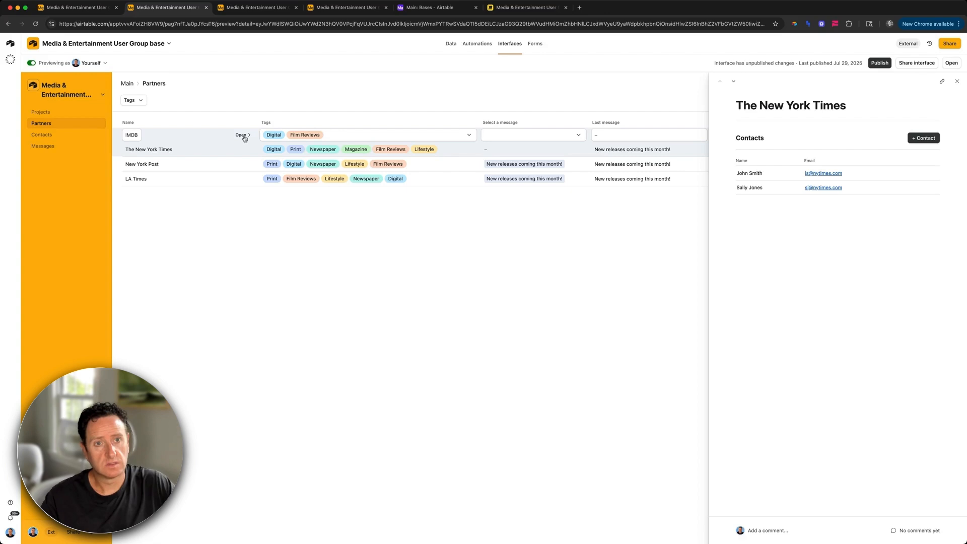
{"action": "left_click", "coordinate": [242, 164]}
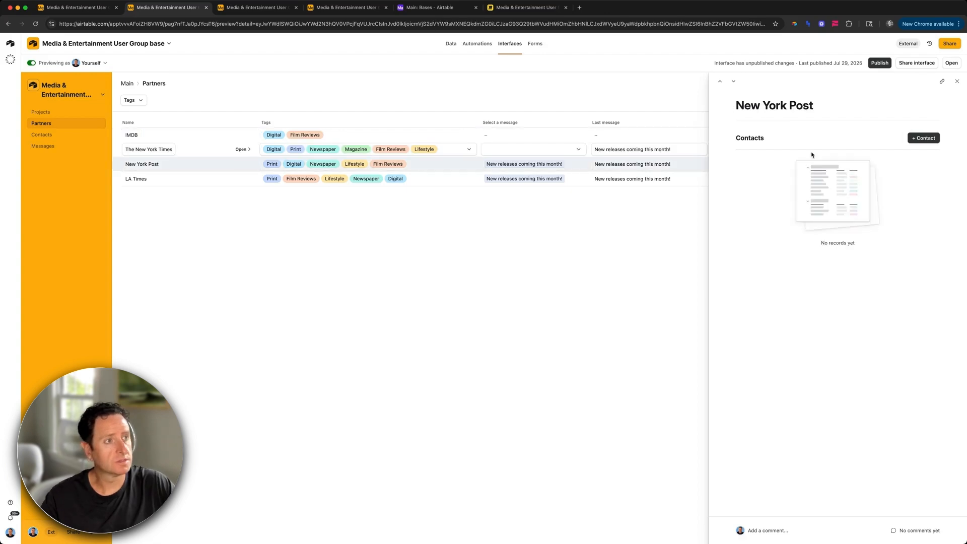
{"action": "left_click", "coordinate": [924, 138]}
{"action": "left_click", "coordinate": [429, 175]}
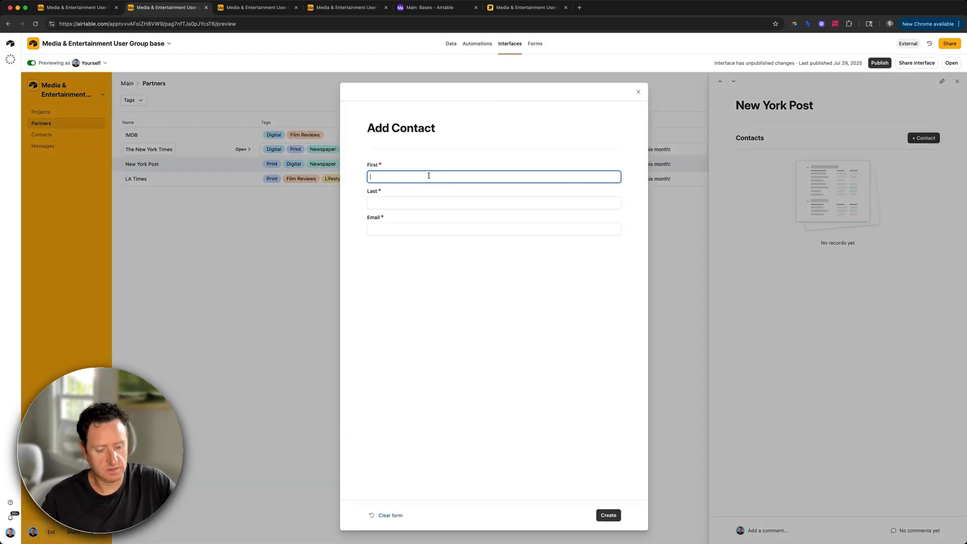
{"action": "key", "text": "Tab"}
{"action": "key", "text": "Tab"}
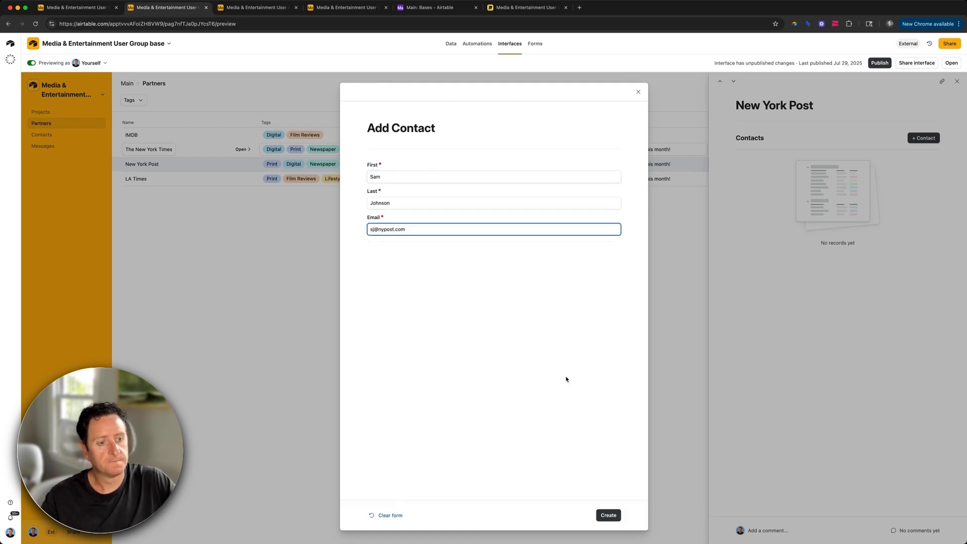
{"action": "left_click", "coordinate": [604, 519]}
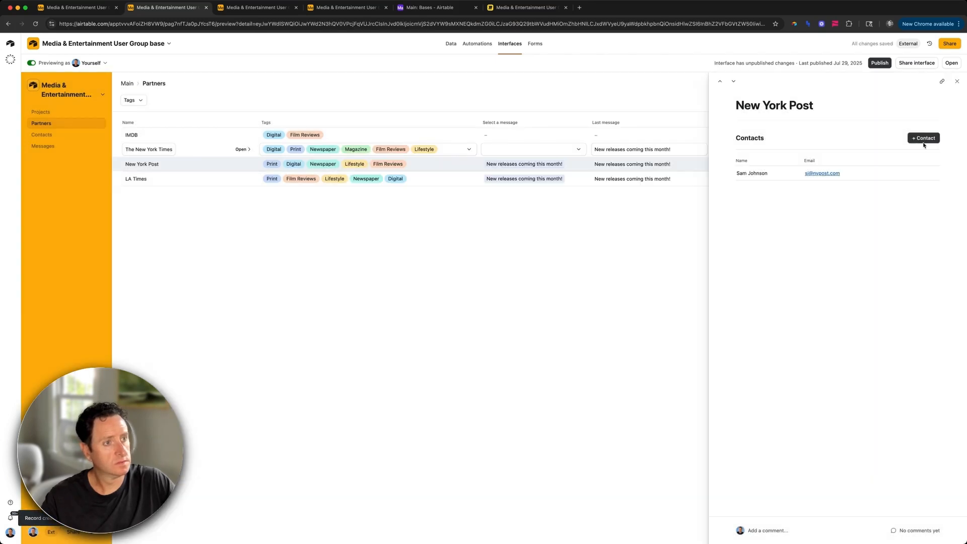
Step: Add a second New York Post contact with first name, last name and e-mail
{"action": "left_click", "coordinate": [924, 139]}
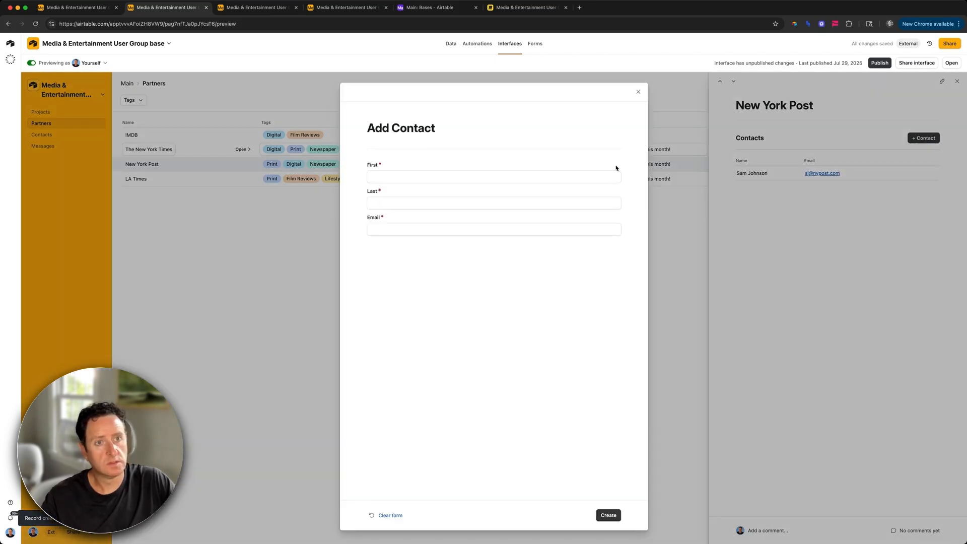
{"action": "left_click", "coordinate": [406, 175]}
{"action": "key", "text": "Tab"}
{"action": "key", "text": "Tab"}
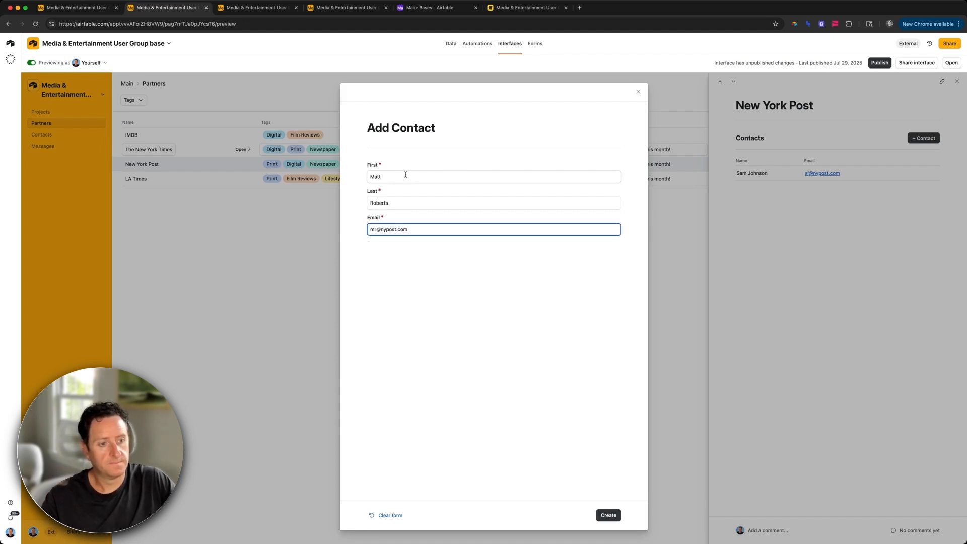
{"action": "left_click", "coordinate": [607, 515]}
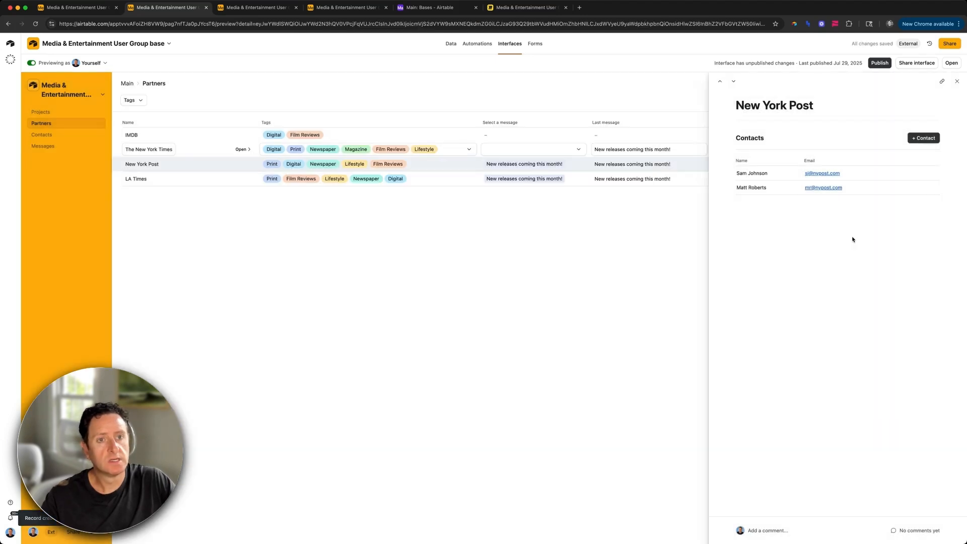
Step: Add an LA Times contact with first name, last name and latimes.com e-mail
{"action": "left_click", "coordinate": [245, 178]}
{"action": "left_click", "coordinate": [923, 138]}
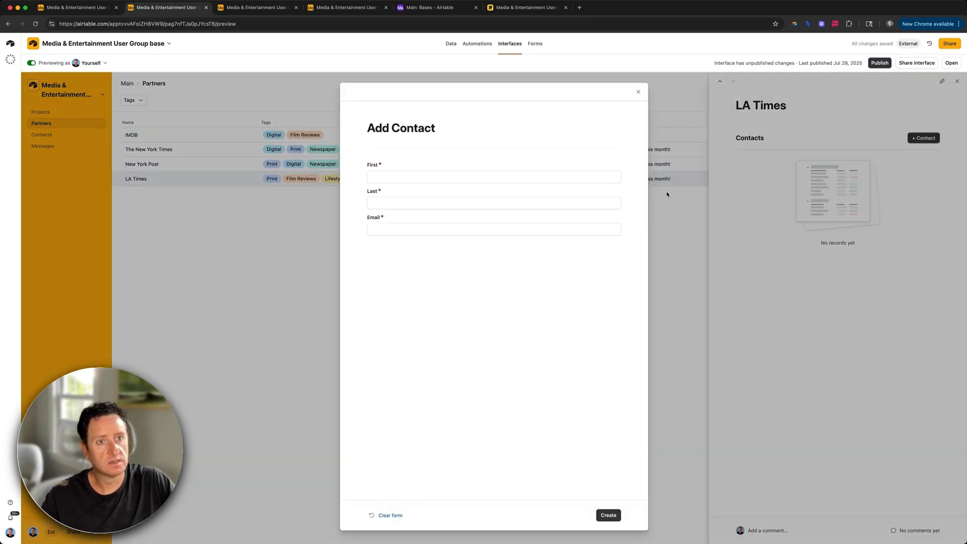
{"action": "left_click", "coordinate": [427, 174]}
{"action": "key", "text": "Tab"}
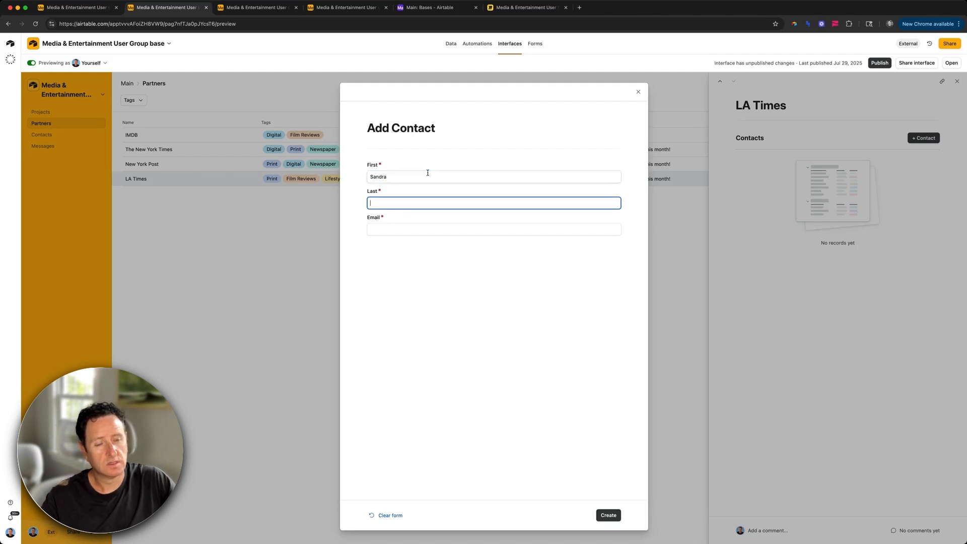
{"action": "key", "text": "Tab"}
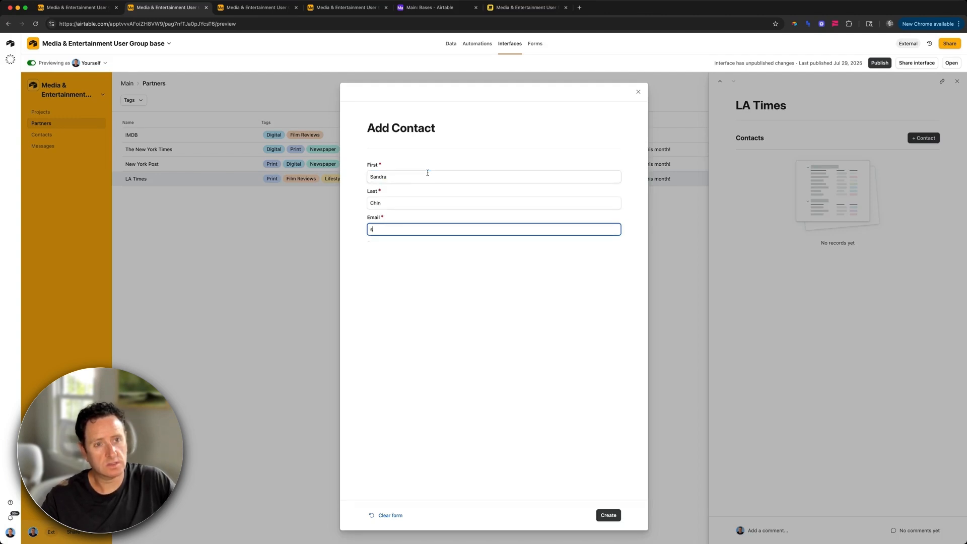
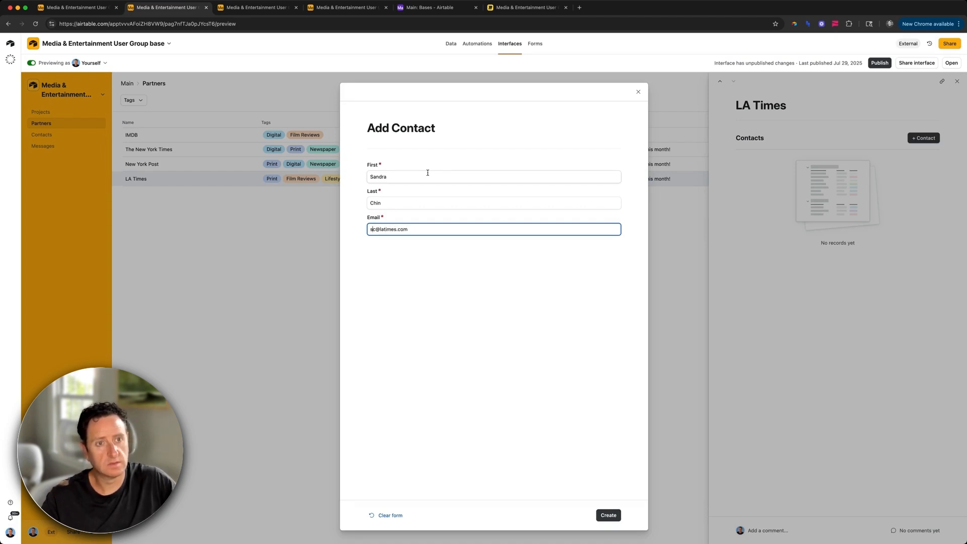
{"action": "key", "text": "shift+End"}
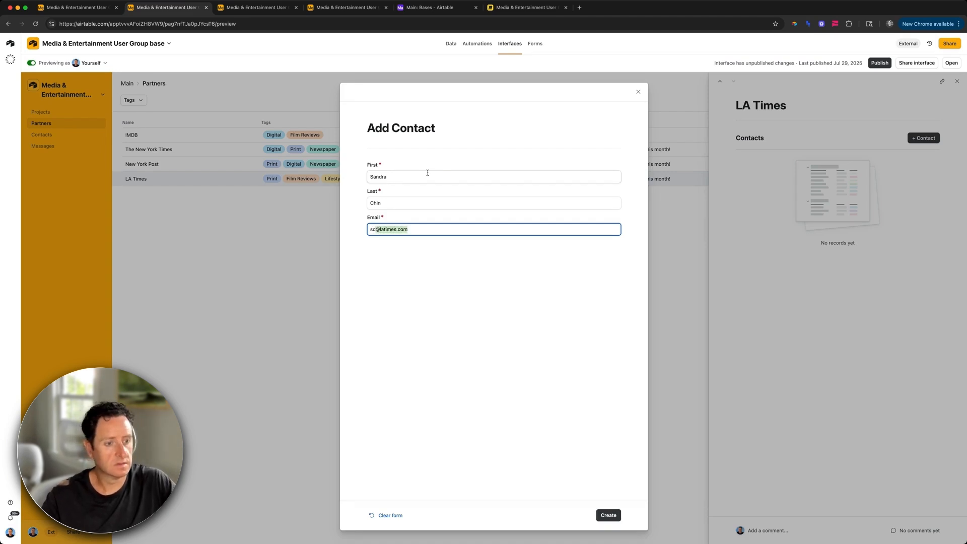
{"action": "left_click", "coordinate": [607, 514]}
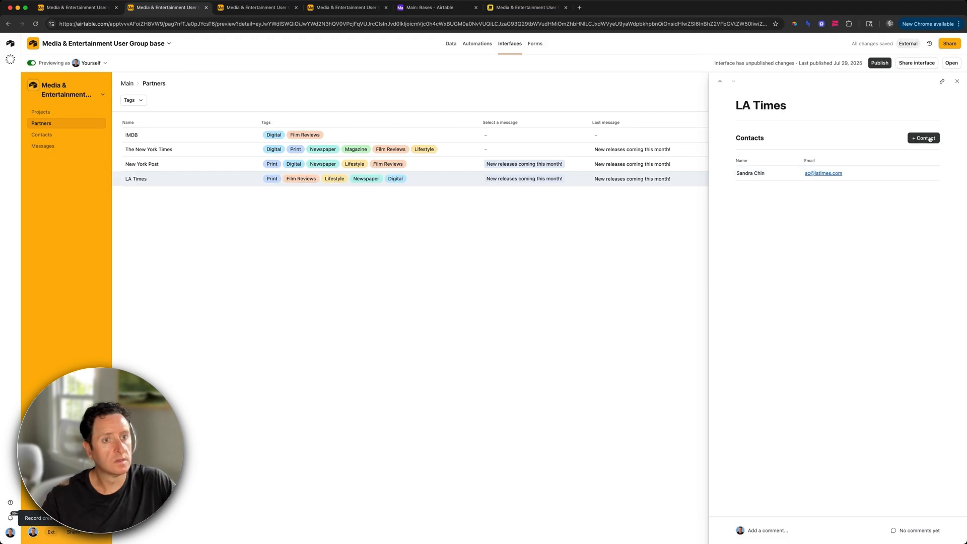
Step: Add a second LA Times contact with name and e-mail, then open The New York Times details
{"action": "left_click", "coordinate": [927, 139]}
{"action": "left_click", "coordinate": [477, 177]}
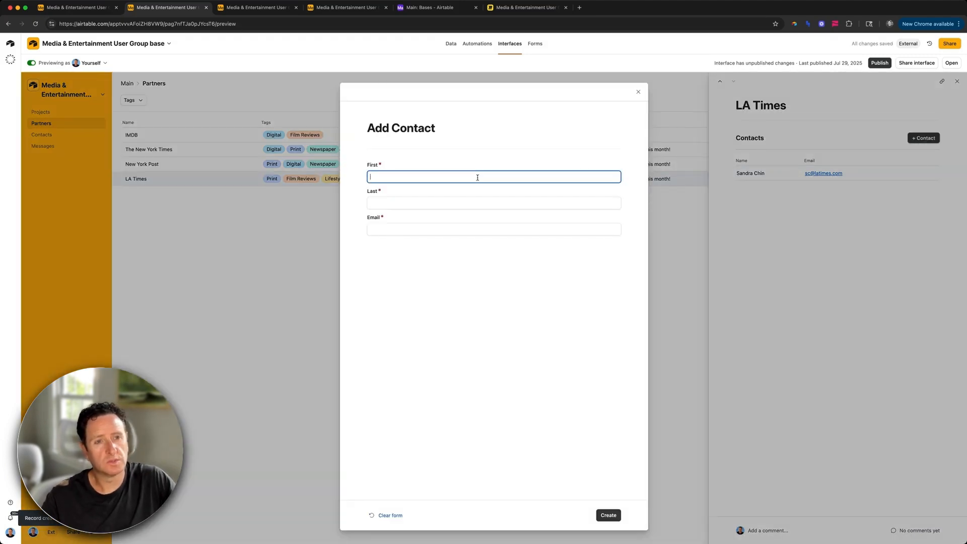
{"action": "key", "text": "Tab"}
{"action": "key", "text": "Tab"}
{"action": "key", "text": "super+Left"}
{"action": "type", "text": "bm"}
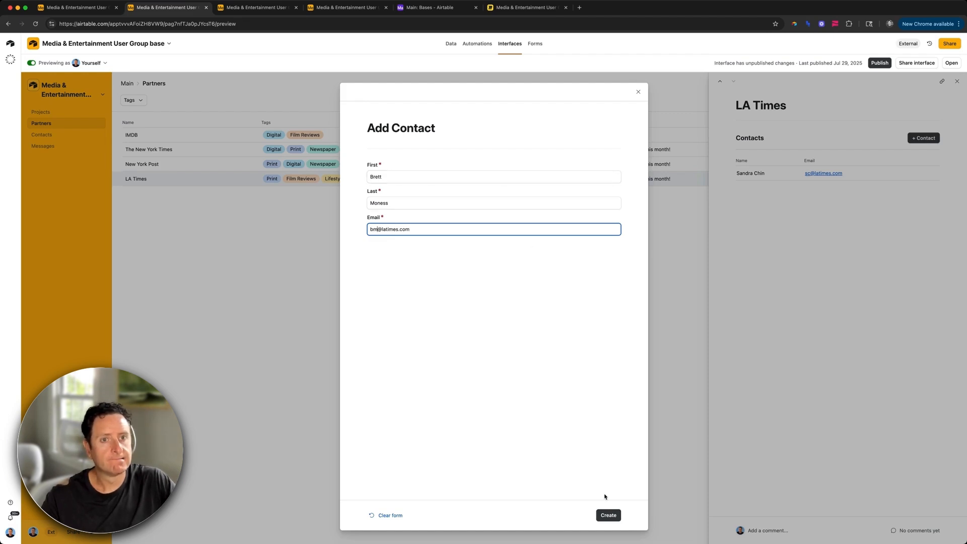
{"action": "left_click", "coordinate": [608, 515]}
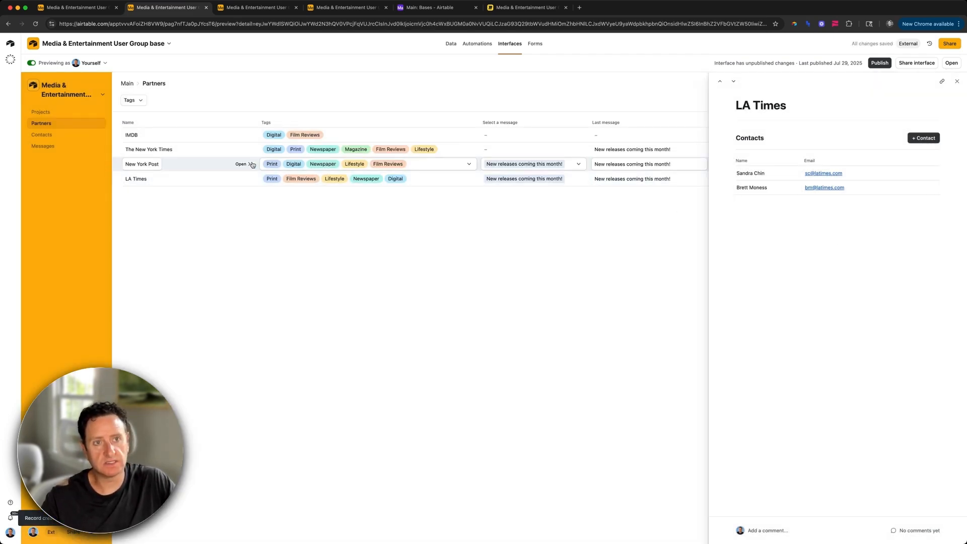
{"action": "left_click", "coordinate": [241, 164]}
{"action": "left_click", "coordinate": [241, 150]}
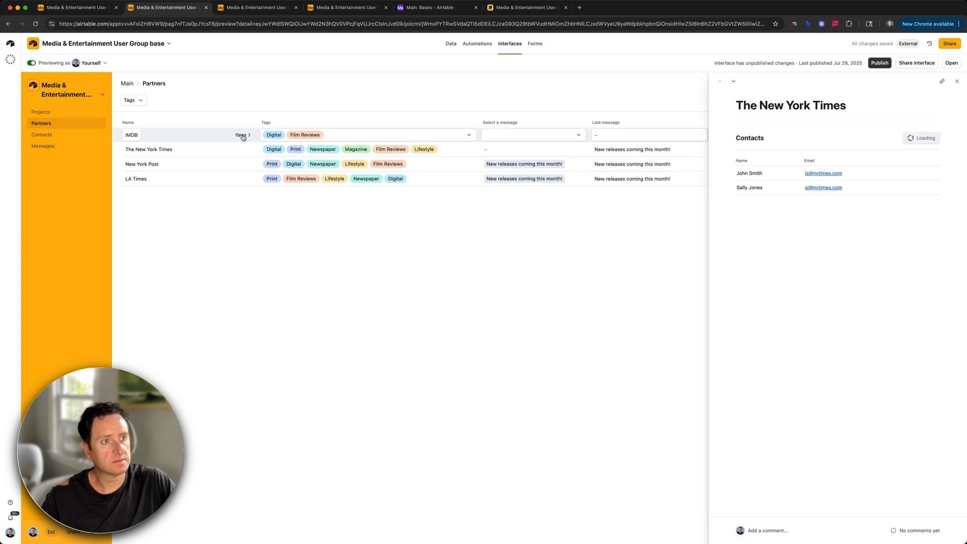
Step: Give IMDB a new contact with first name, last name and imdb.com e-mail, then close its details
{"action": "left_click", "coordinate": [241, 135]}
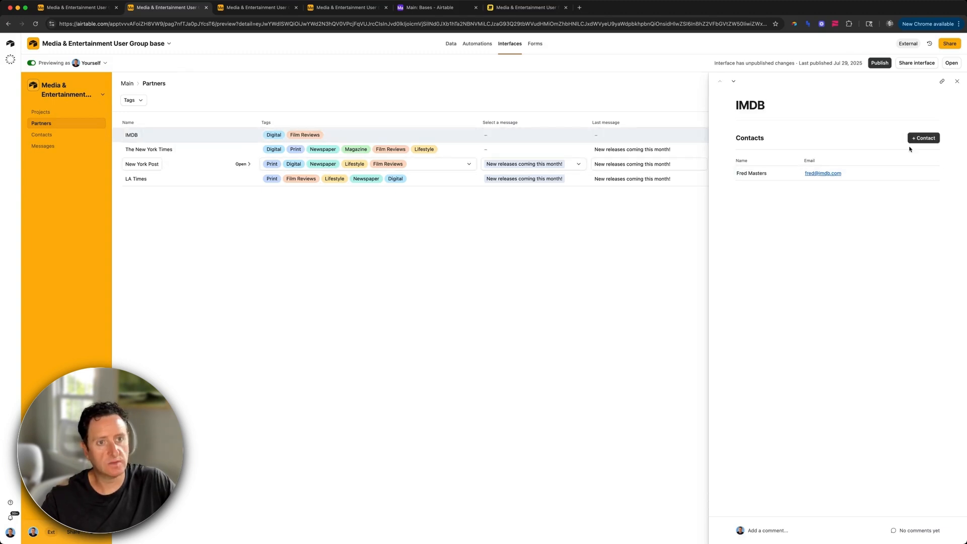
{"action": "left_click", "coordinate": [917, 139]}
{"action": "left_click", "coordinate": [406, 180]}
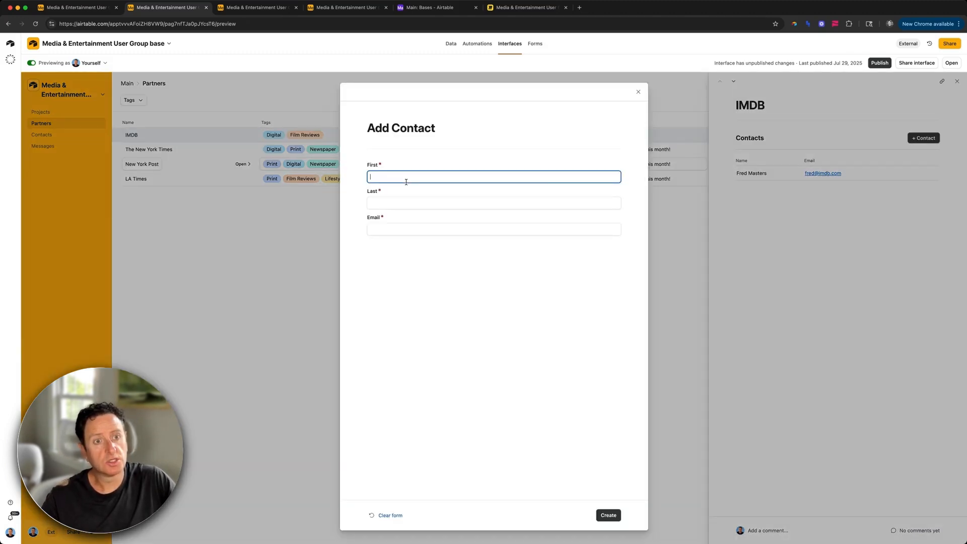
{"action": "key", "text": "Tab"}
{"action": "key", "text": "Tab"}
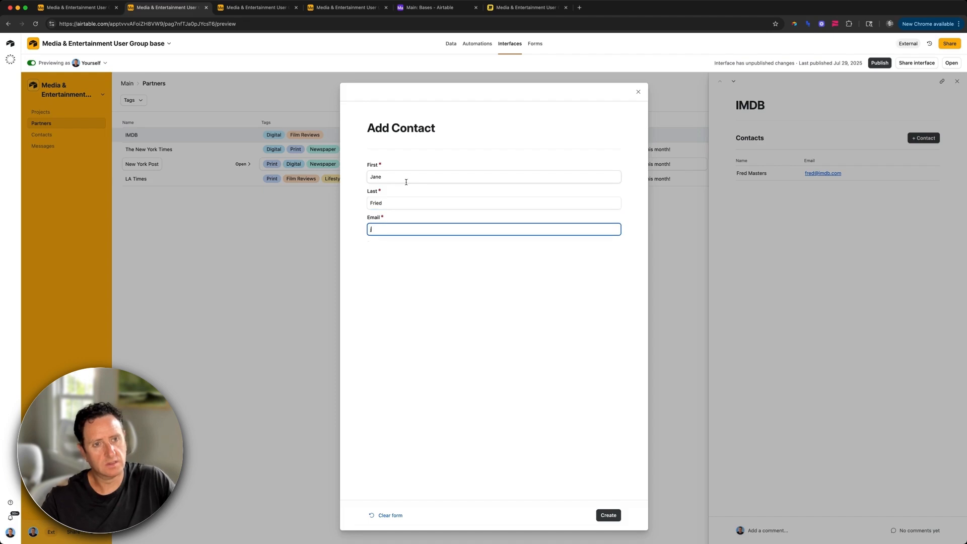
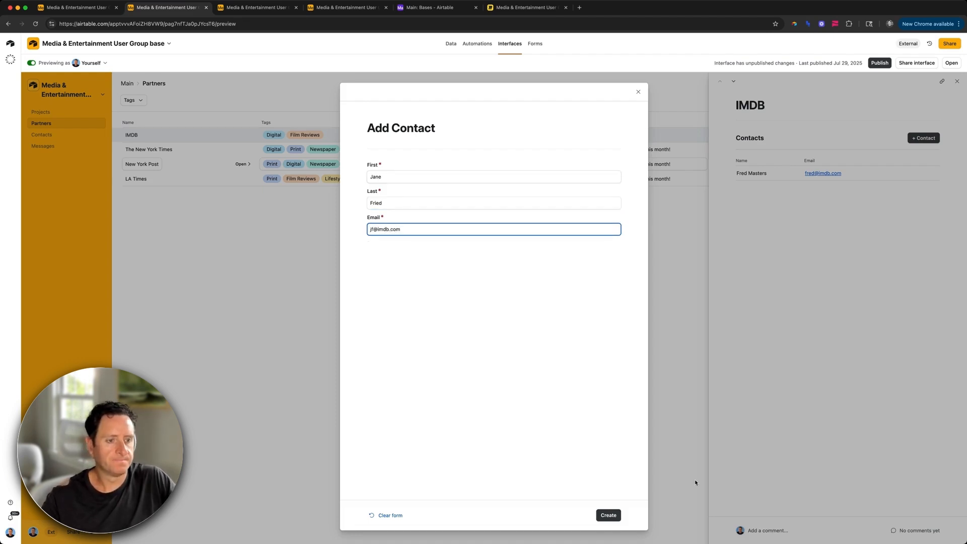
{"action": "left_click", "coordinate": [608, 514]}
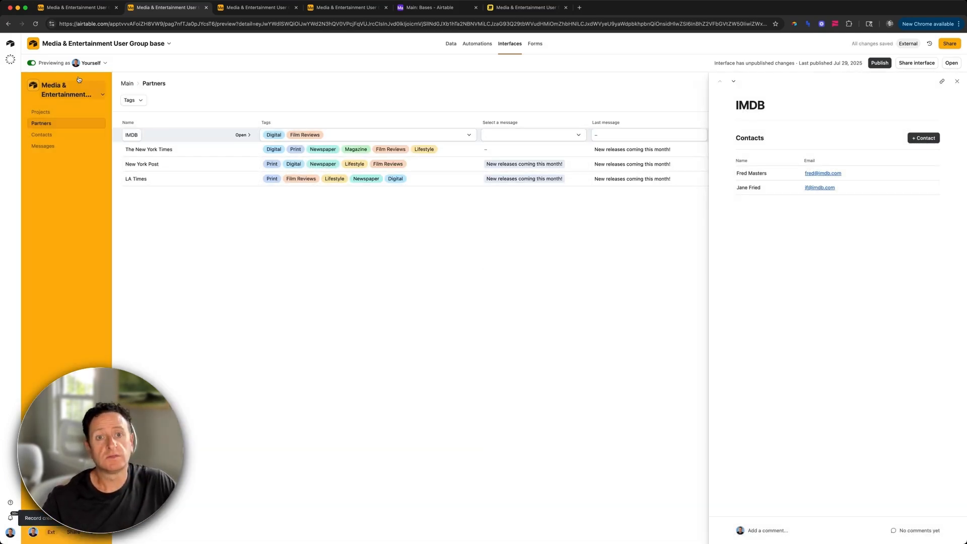
{"action": "left_click", "coordinate": [56, 128]}
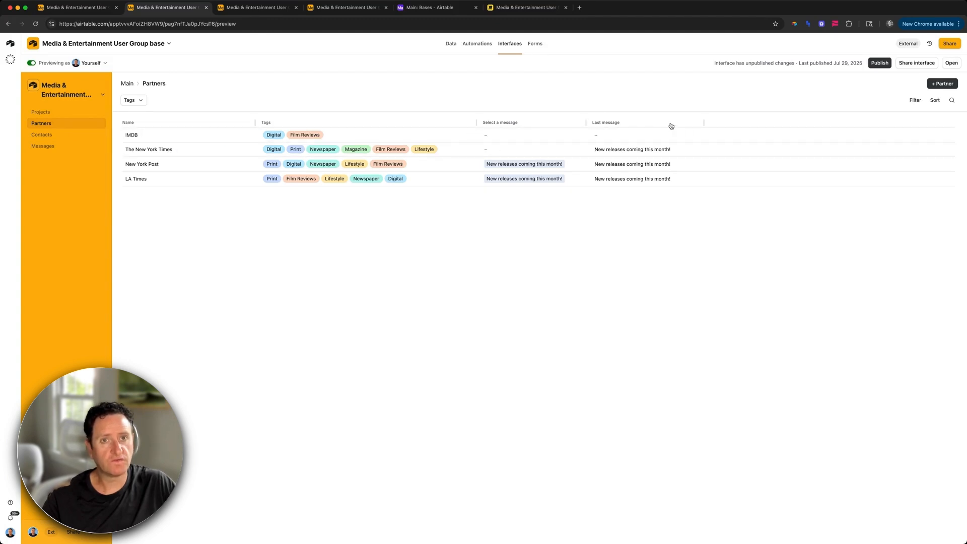
Step: Add an Email (from Contacts) lookup through the Organization field in Organization Messages and widen it
{"action": "key", "text": "ctrl+shift+Tab"}
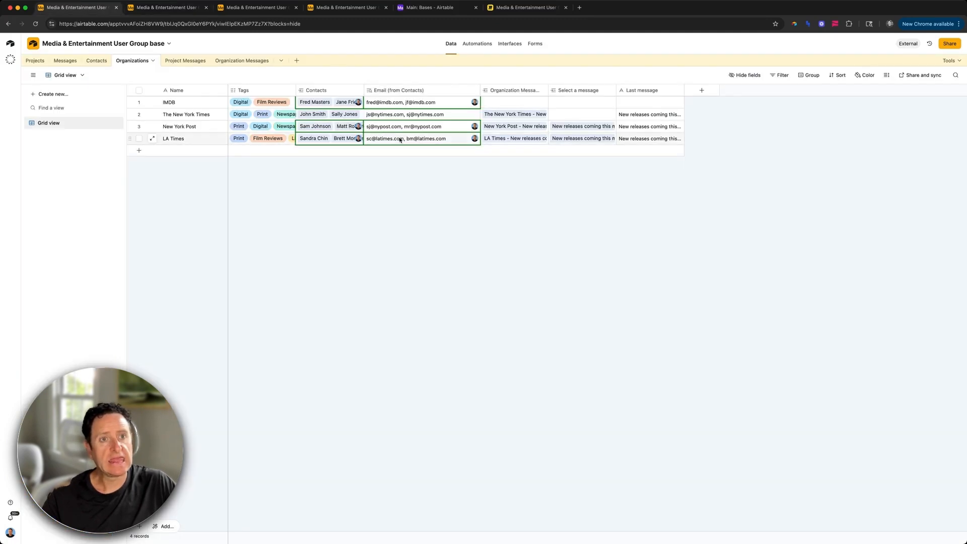
{"action": "left_click", "coordinate": [390, 90]}
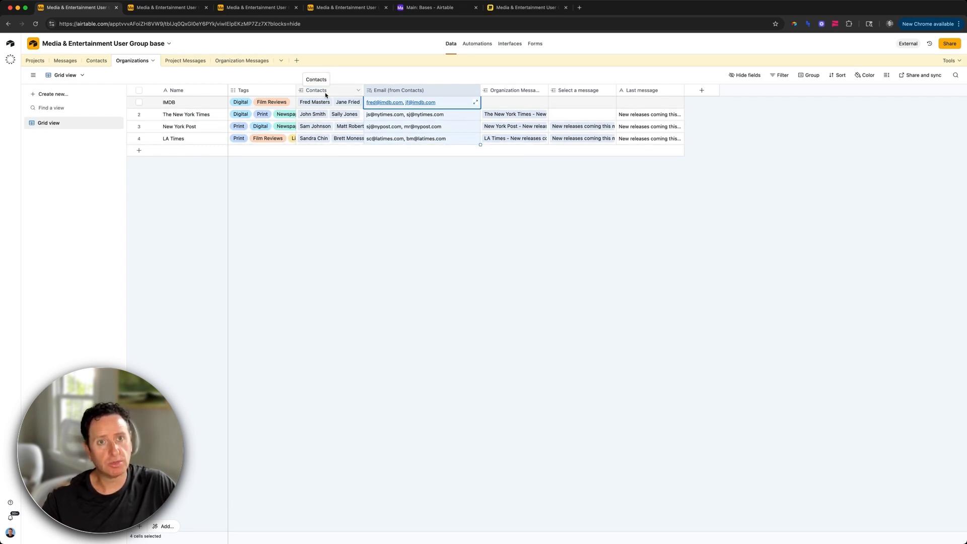
{"action": "left_click", "coordinate": [234, 61]}
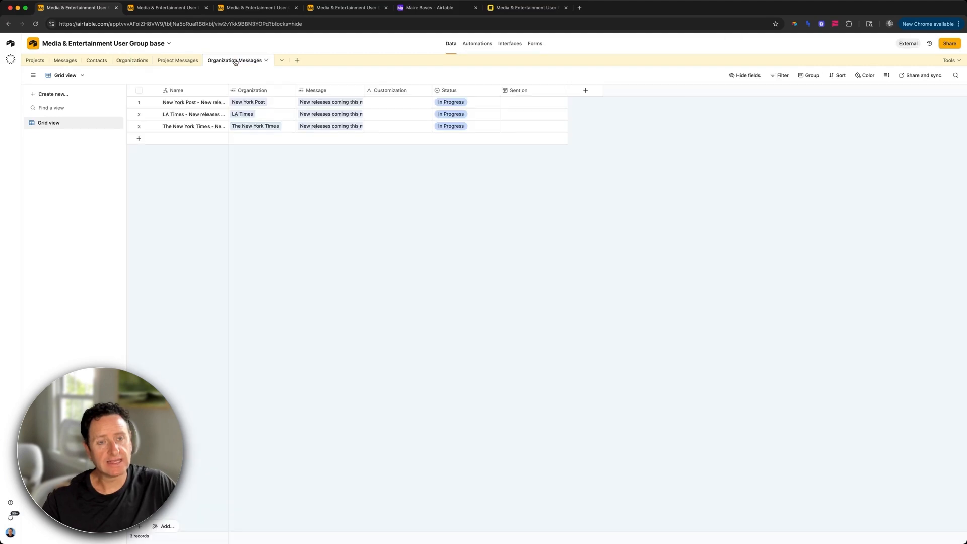
{"action": "left_click", "coordinate": [290, 92]}
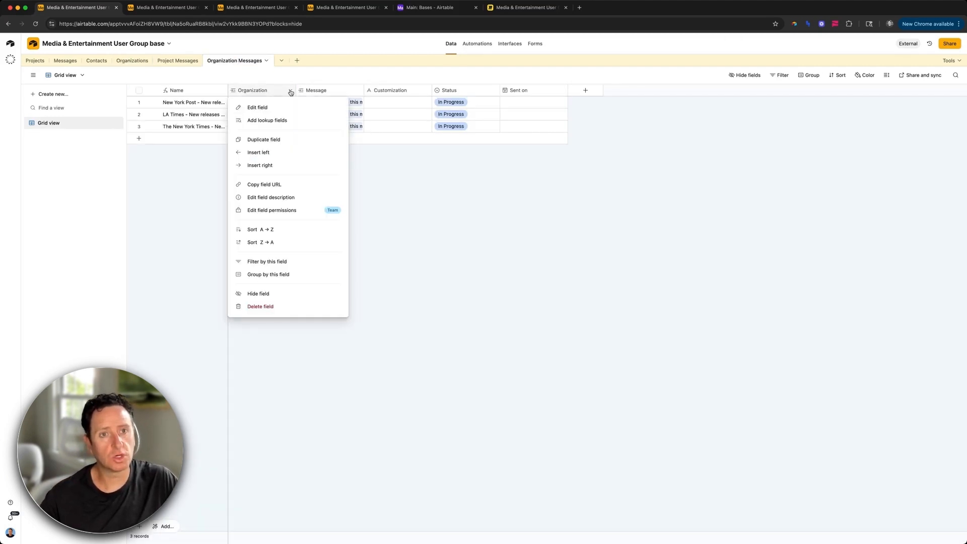
{"action": "left_click", "coordinate": [293, 121]}
{"action": "left_click", "coordinate": [459, 284]}
{"action": "left_click", "coordinate": [536, 387]}
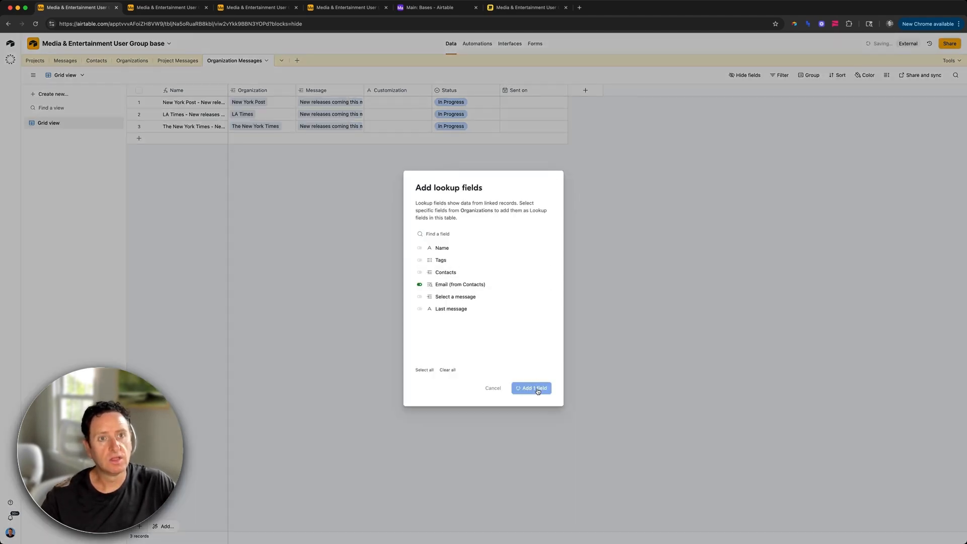
{"action": "left_click_drag", "start_coordinate": [365, 89], "coordinate": [420, 98]}
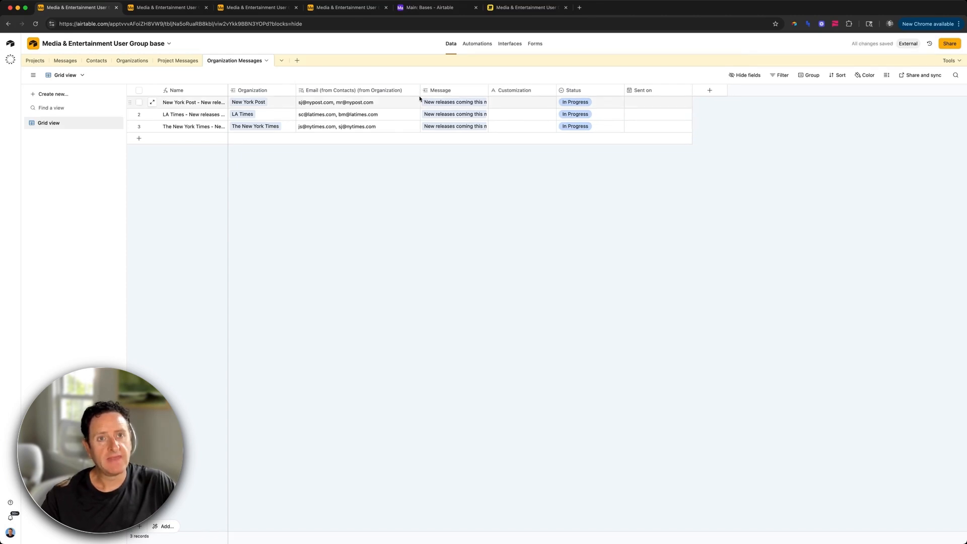
{"action": "left_click", "coordinate": [163, 8]}
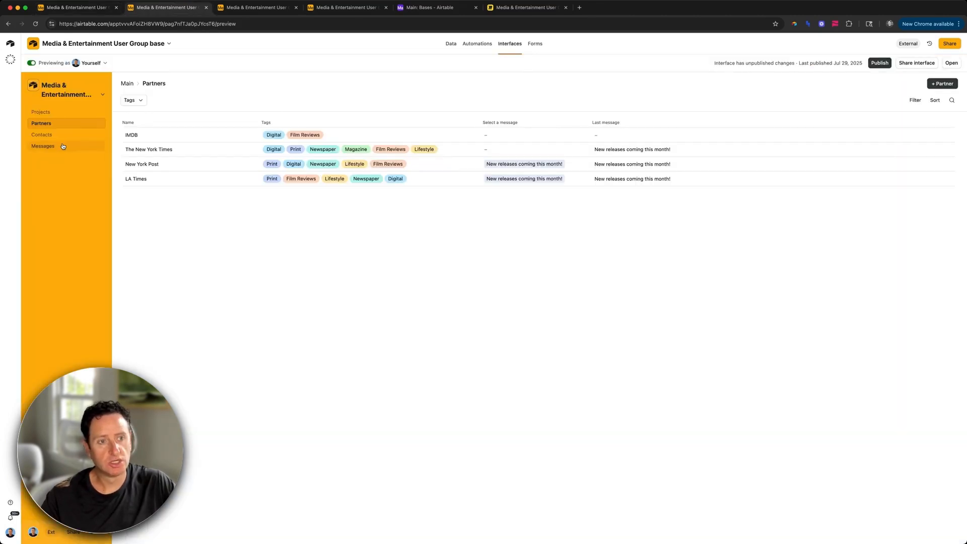
Step: Show the Email (from Contacts) field as a column in the Organization Messages list
{"action": "key", "text": "ctrl+Tab"}
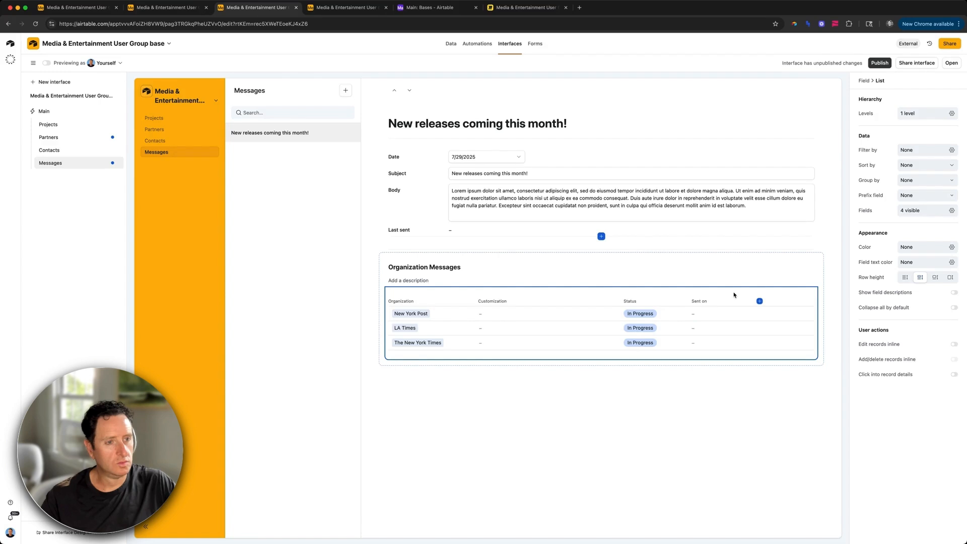
{"action": "left_click", "coordinate": [907, 210]}
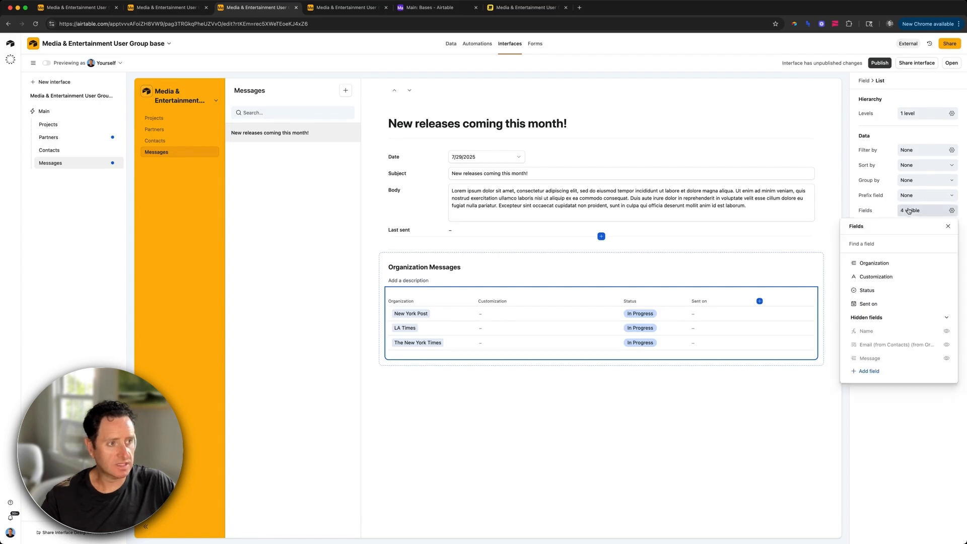
{"action": "left_click", "coordinate": [947, 345]}
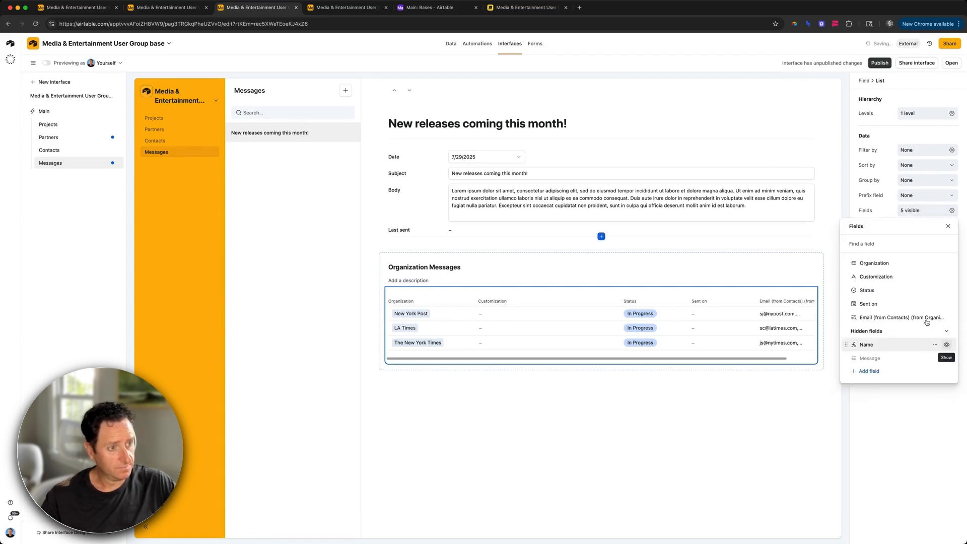
{"action": "scroll", "coordinate": [785, 302], "scroll_direction": "right", "scroll_amount": 2}
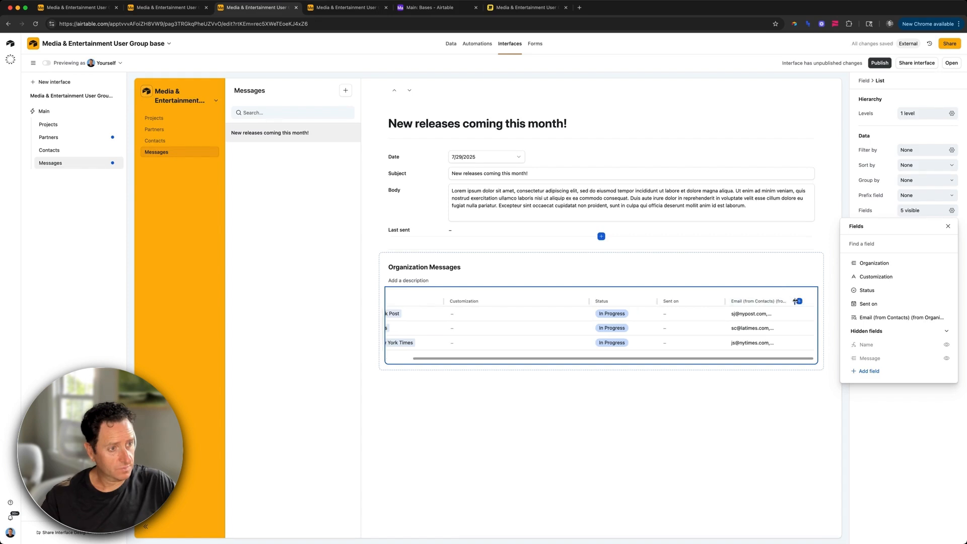
{"action": "left_click", "coordinate": [796, 301]}
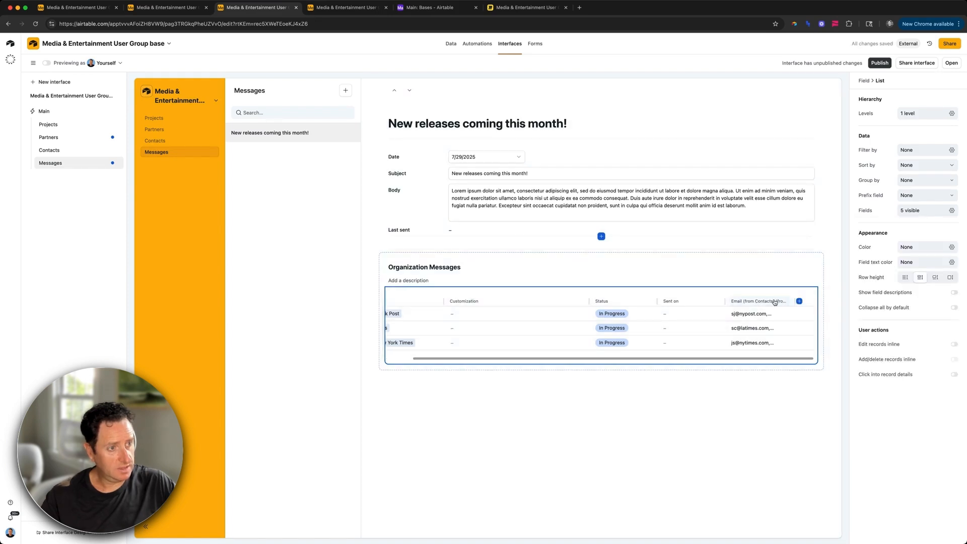
{"action": "mouse_move", "coordinate": [795, 302]}
{"action": "left_mouse_down"}
{"action": "mouse_move", "coordinate": [827, 305]}
{"action": "mouse_move", "coordinate": [790, 302]}
{"action": "left_mouse_up"}
Step: Relabel the email column 'Recipients'
{"action": "left_click", "coordinate": [790, 302]}
{"action": "left_click", "coordinate": [909, 98]}
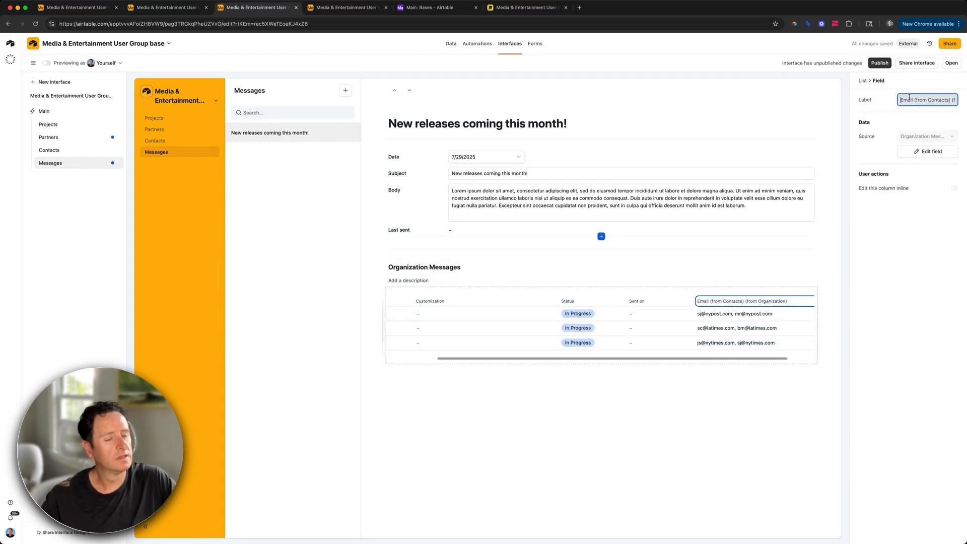
{"action": "type", "text": "Recipients"}
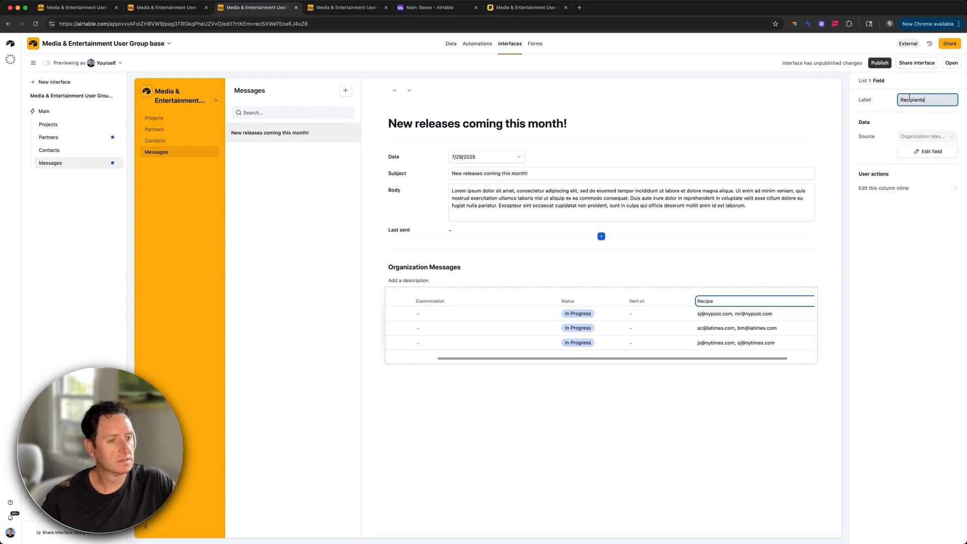
Step: Move the Recipients field up to sit right after Organization in the list
{"action": "left_click", "coordinate": [795, 353]}
{"action": "left_click", "coordinate": [919, 211]}
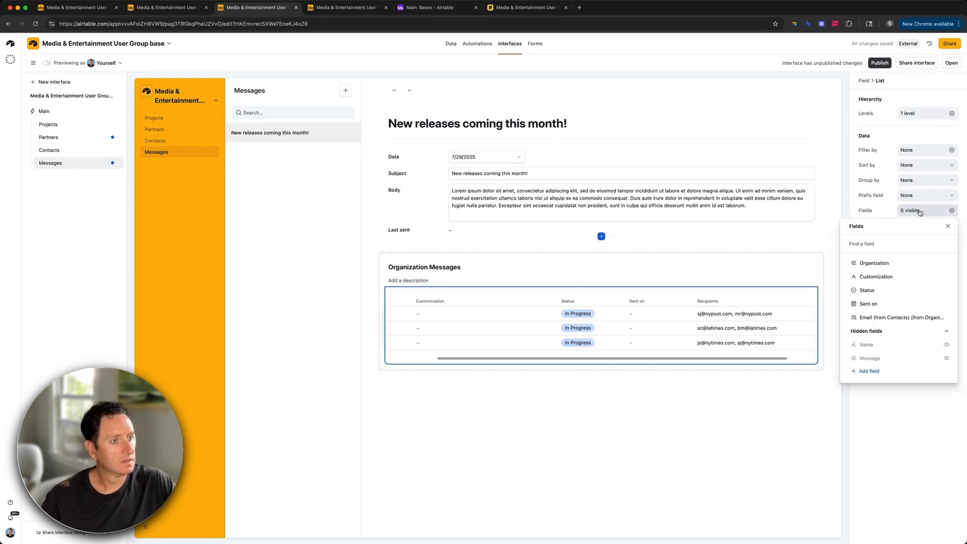
{"action": "left_click_drag", "start_coordinate": [845, 318], "coordinate": [850, 291]}
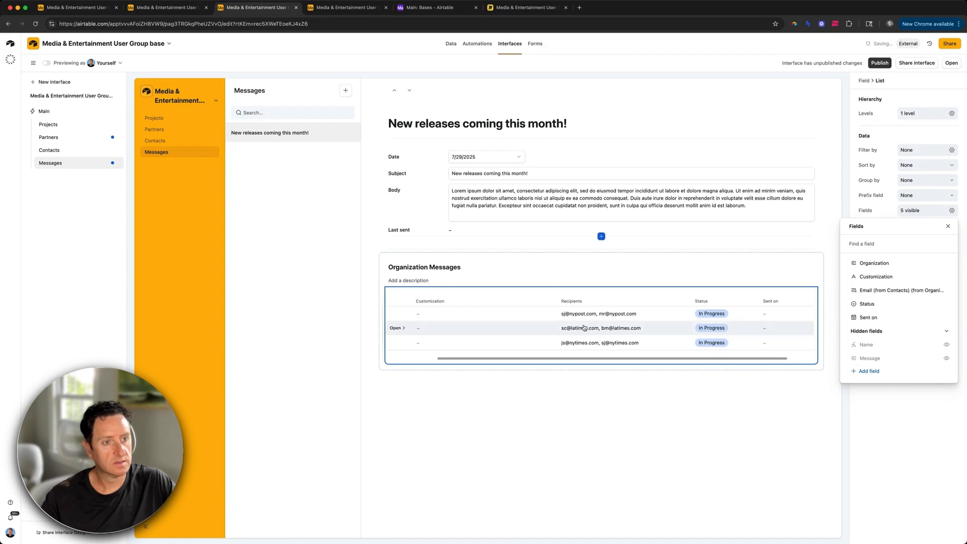
{"action": "scroll", "coordinate": [615, 319], "scroll_direction": "left", "scroll_amount": 3}
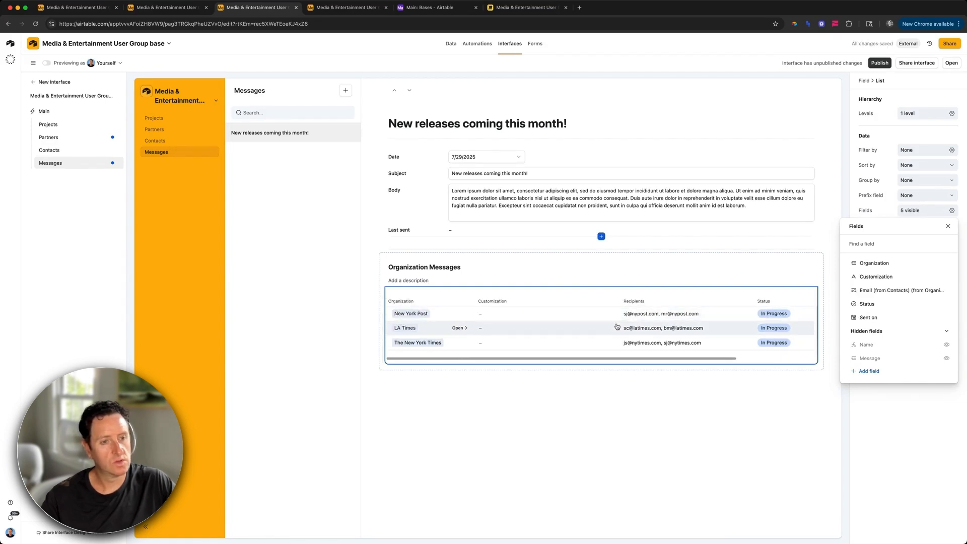
{"action": "left_click", "coordinate": [522, 252]}
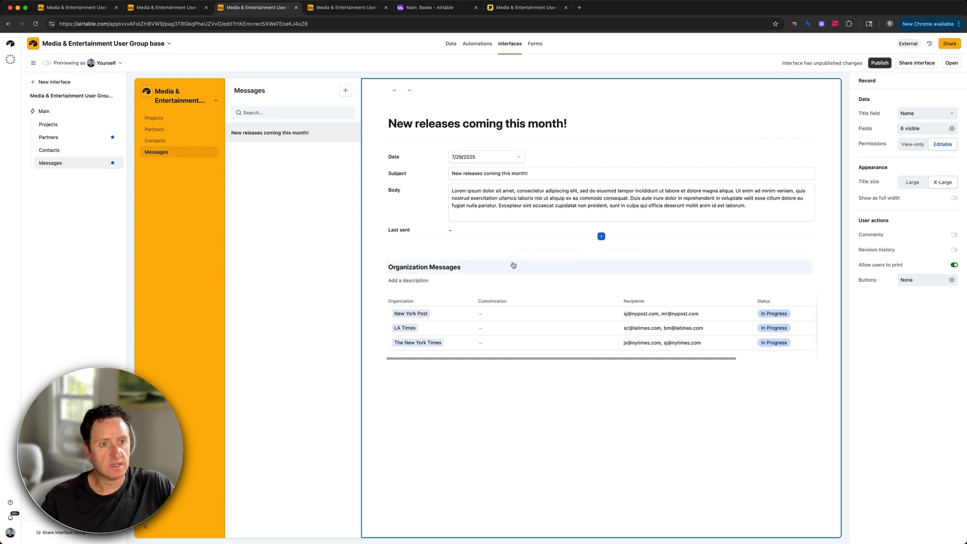
Step: Make the Organization Messages list span the full page width
{"action": "left_click", "coordinate": [513, 258]}
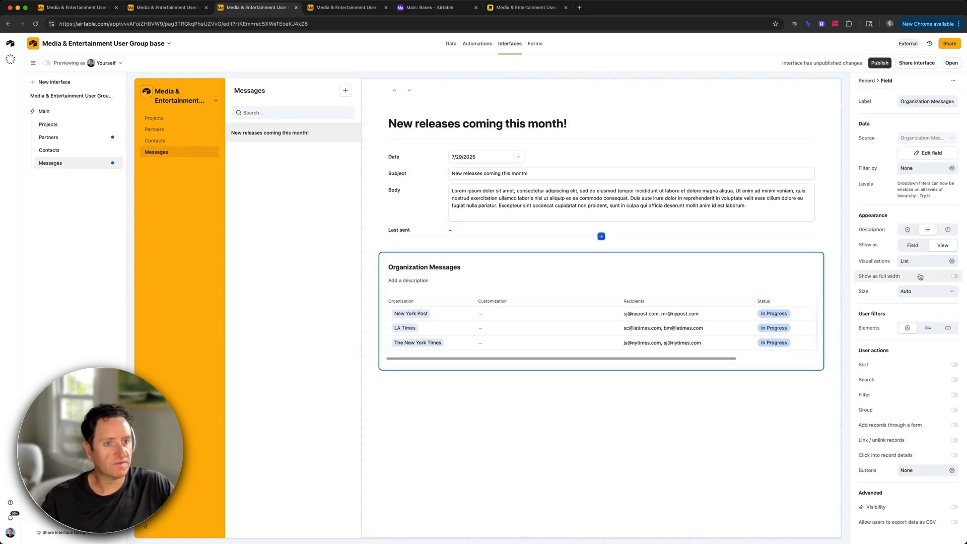
{"action": "left_click", "coordinate": [920, 277]}
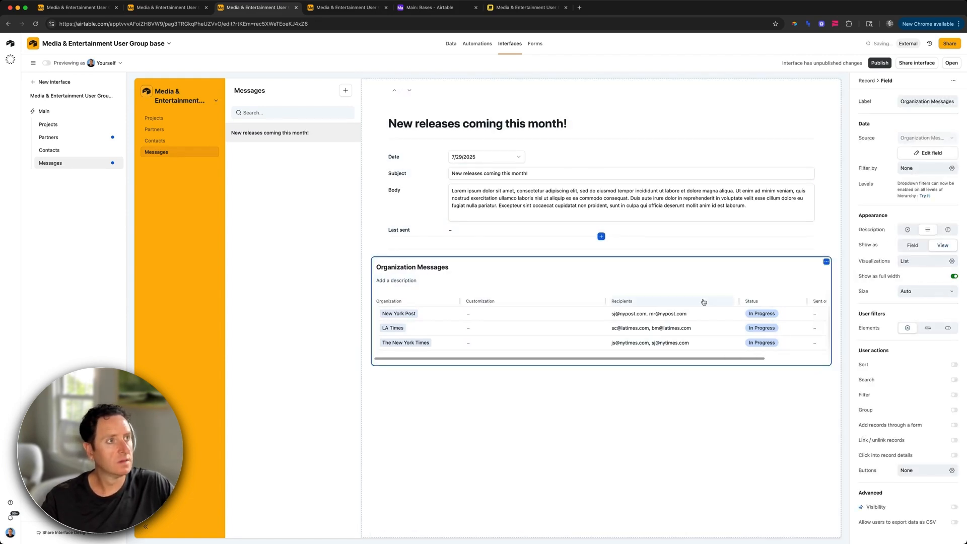
{"action": "scroll", "coordinate": [703, 302], "scroll_direction": "right", "scroll_amount": 3}
{"action": "scroll", "coordinate": [611, 327], "scroll_direction": "left", "scroll_amount": 3}
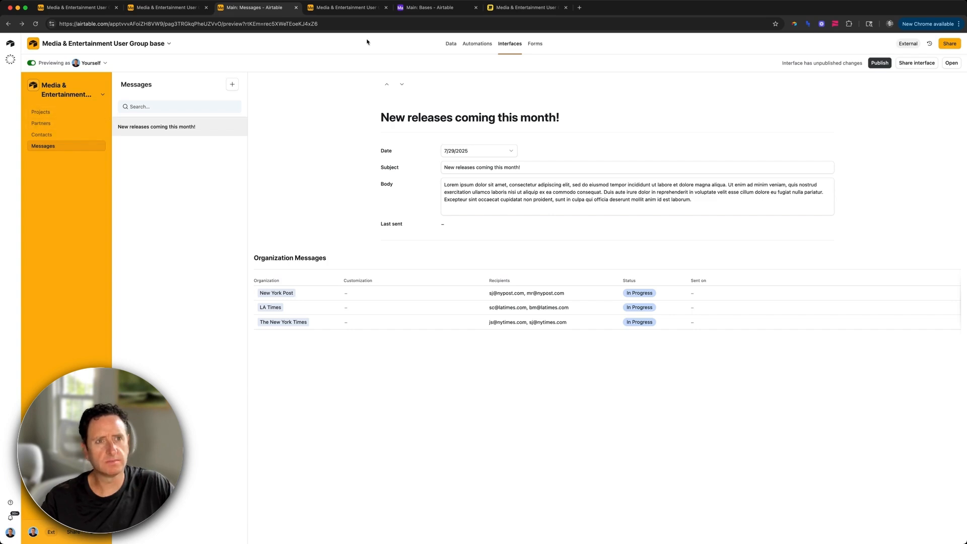
Step: Check the Miro table diagram, then go to the interface's Projects page
{"action": "left_click", "coordinate": [509, 10]}
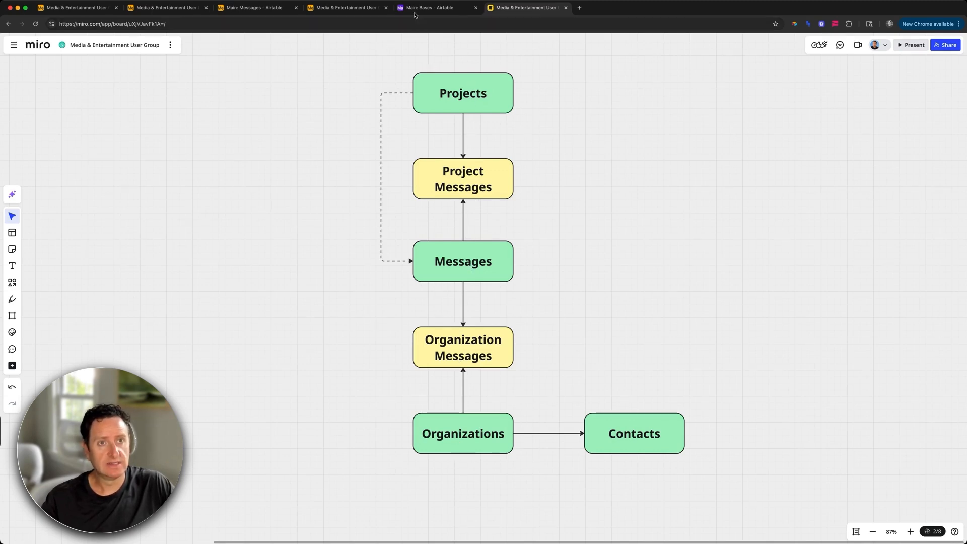
{"action": "left_click", "coordinate": [167, 7]}
{"action": "left_click", "coordinate": [58, 112]}
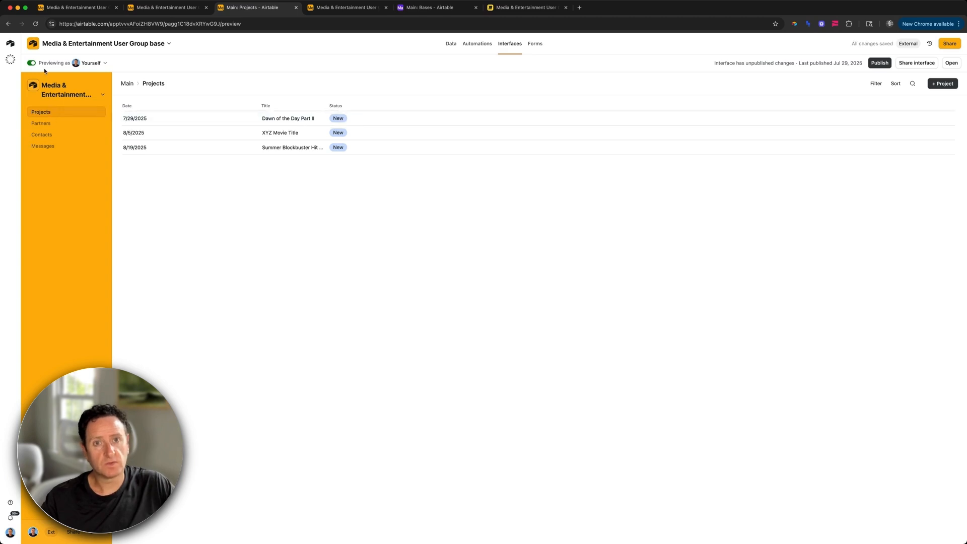
Step: Narrow the Date column, widen Title, and allow opening project record details
{"action": "left_click", "coordinate": [32, 63]}
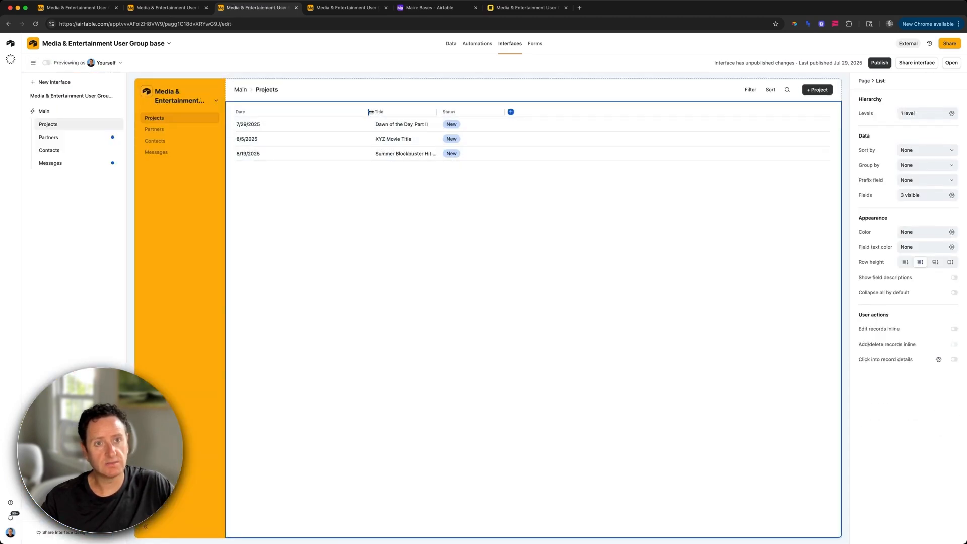
{"action": "left_click_drag", "start_coordinate": [370, 112], "coordinate": [298, 112]}
{"action": "left_click_drag", "start_coordinate": [366, 112], "coordinate": [450, 113]}
{"action": "left_click", "coordinate": [288, 128]}
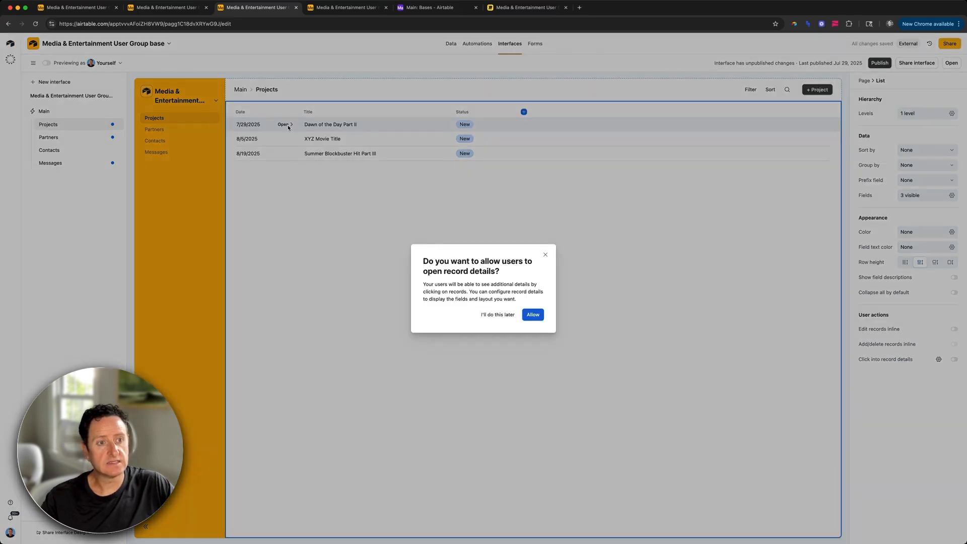
{"action": "left_click", "coordinate": [533, 314]}
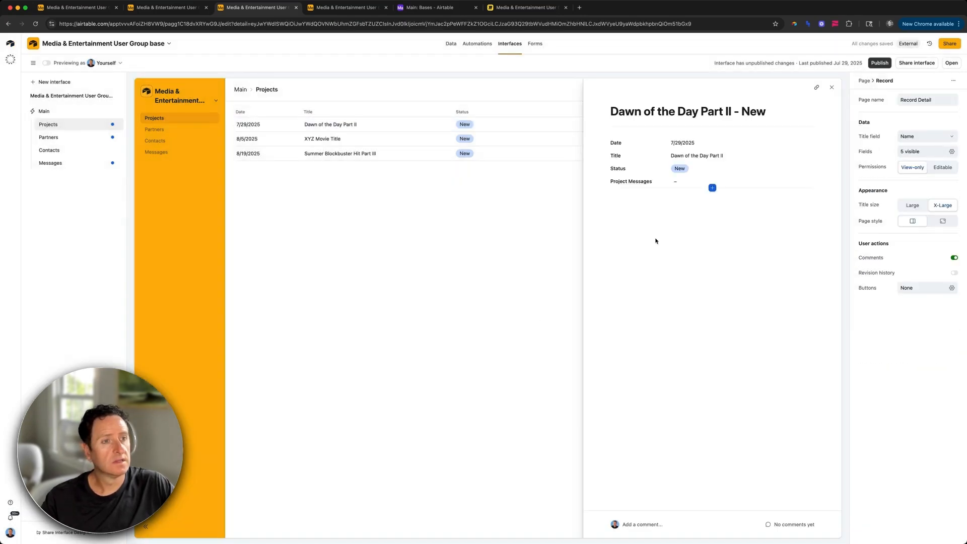
Step: Show Project Messages on the record page as a list view with the Name field hidden
{"action": "left_click", "coordinate": [783, 186]}
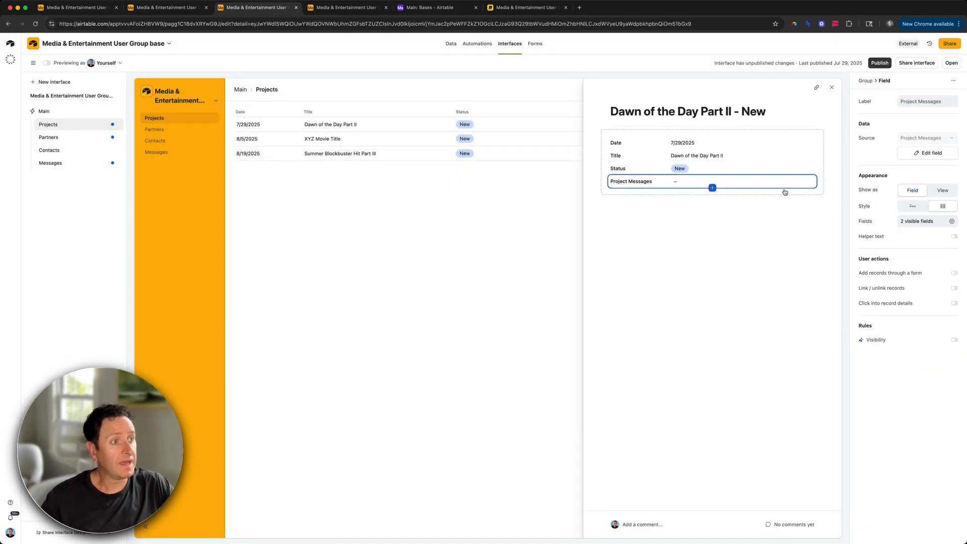
{"action": "left_click", "coordinate": [943, 190]}
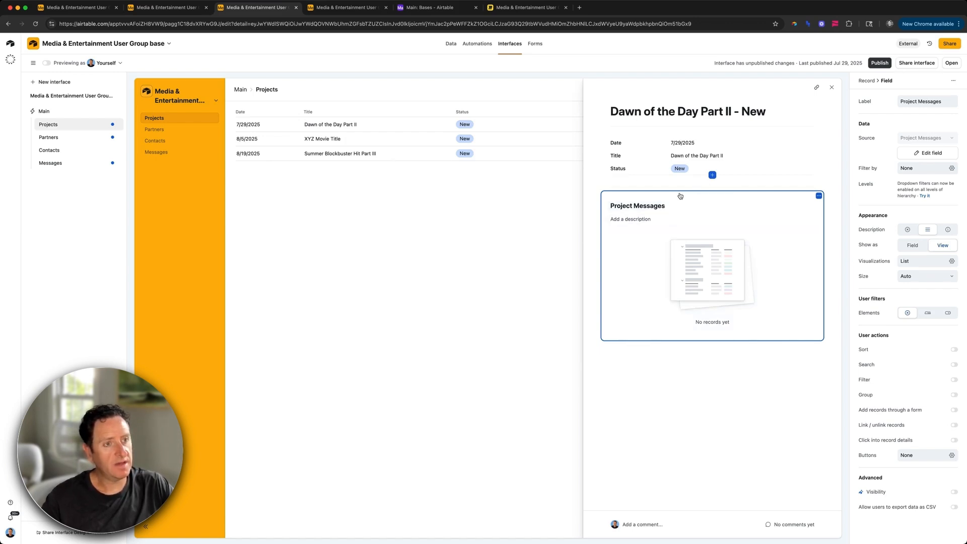
{"action": "left_click", "coordinate": [683, 243]}
{"action": "left_click", "coordinate": [913, 210]}
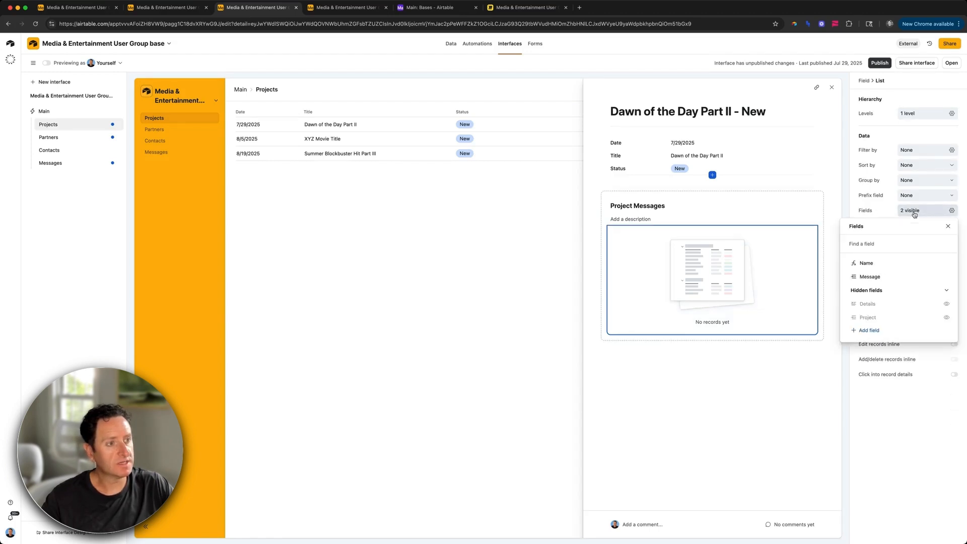
{"action": "left_click", "coordinate": [946, 263]}
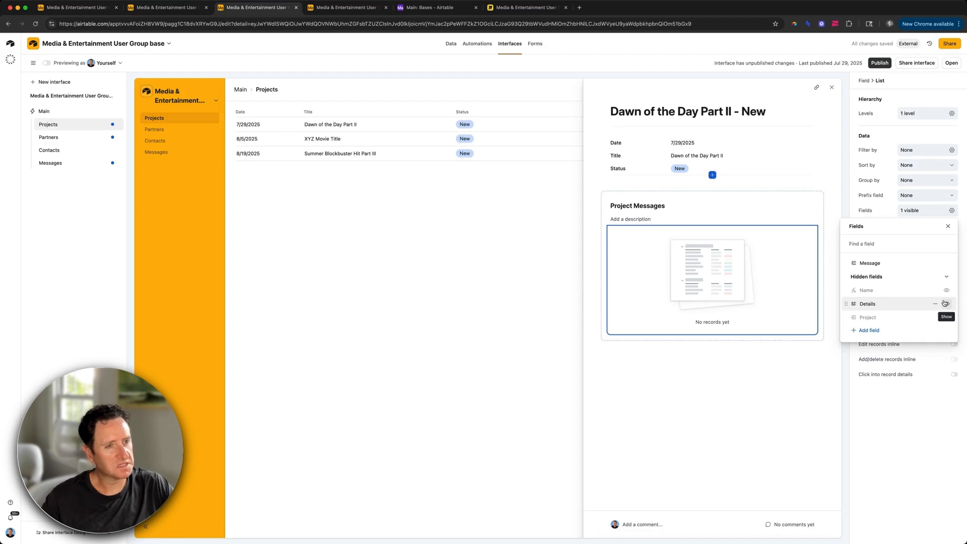
{"action": "left_click", "coordinate": [666, 223]}
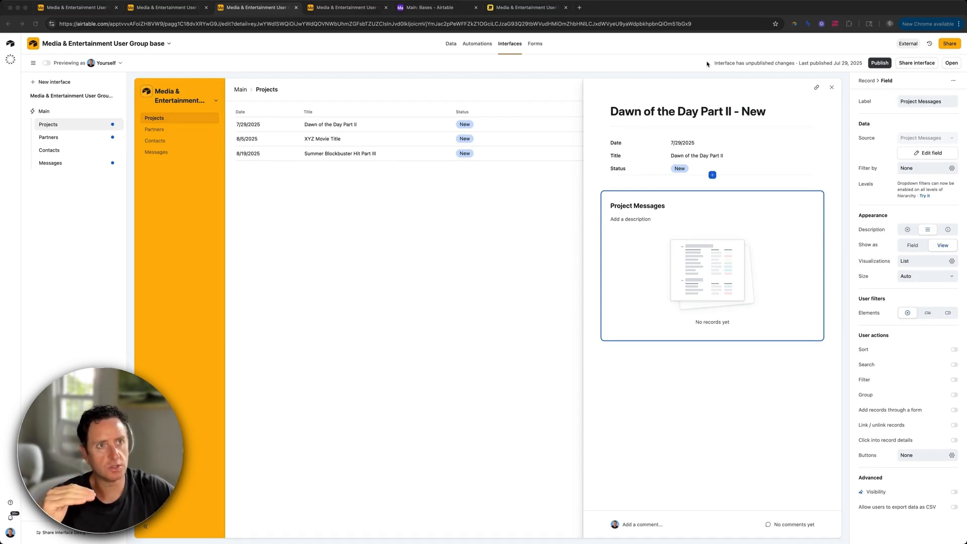
{"action": "left_click", "coordinate": [533, 7]}
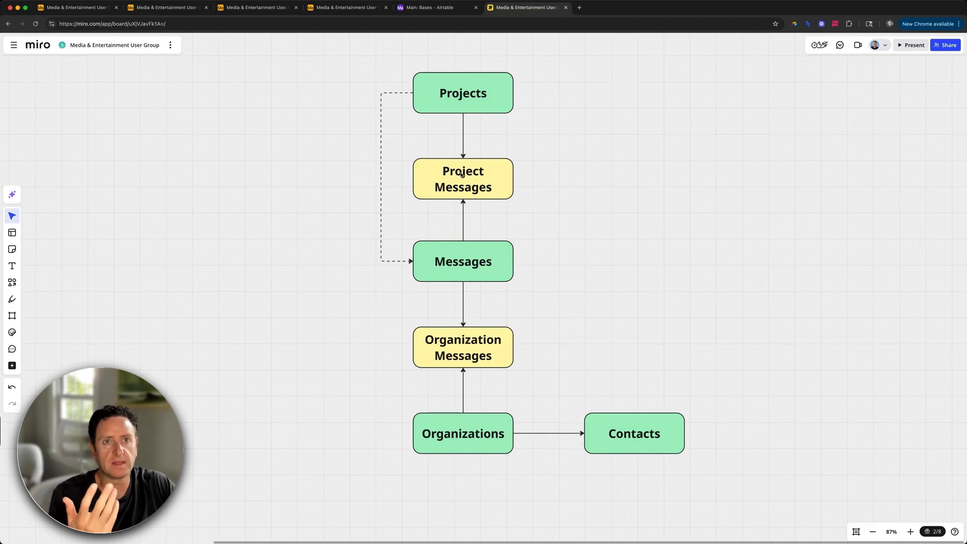
{"action": "left_click", "coordinate": [322, 7]}
{"action": "left_click", "coordinate": [262, 8]}
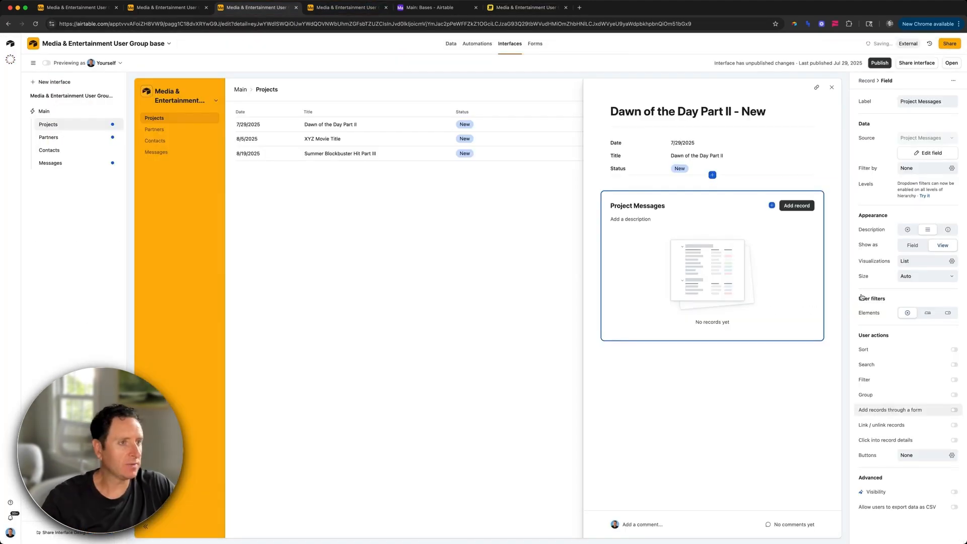
Step: Relabel the list's add-record button to '+ Message'
{"action": "left_click", "coordinate": [801, 205]}
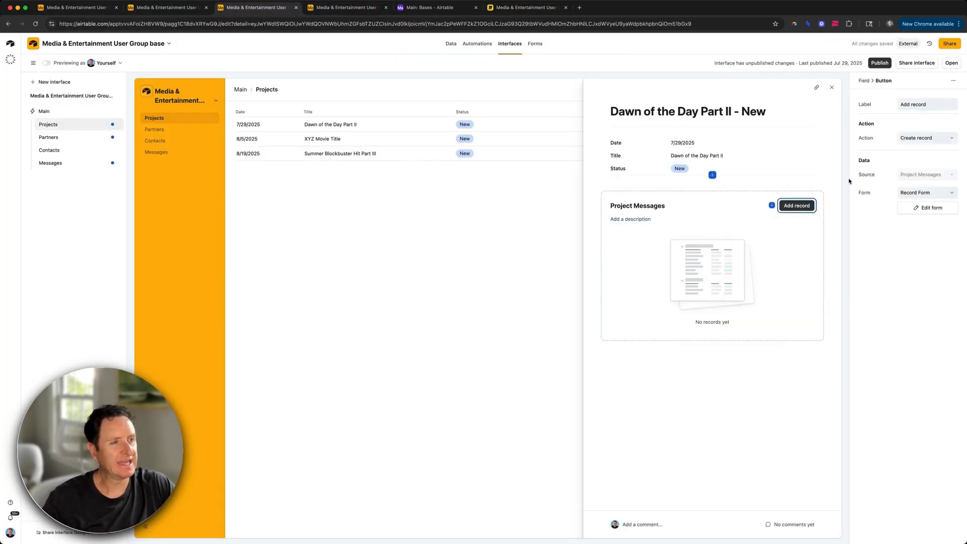
{"action": "triple_click", "coordinate": [913, 104]}
{"action": "type", "text": "+ Message"}
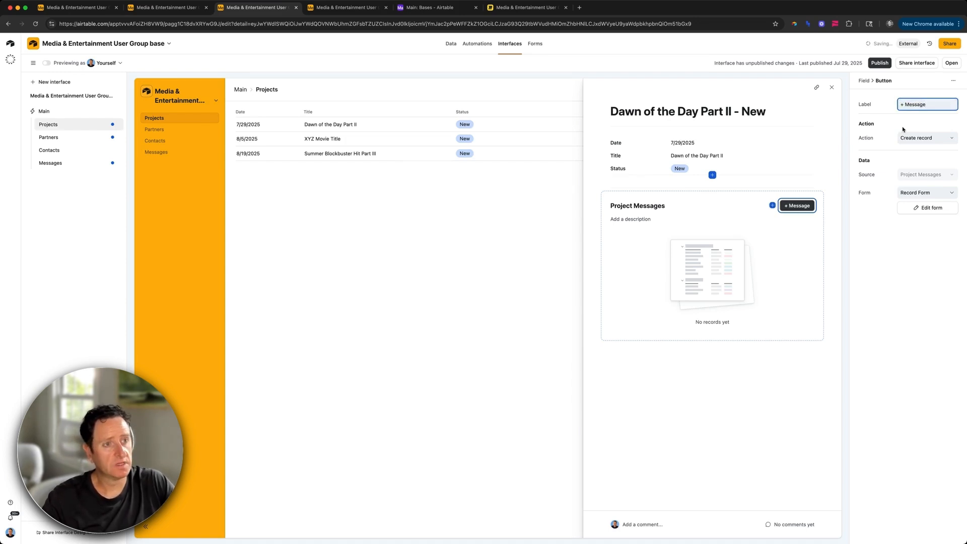
Step: Rename the list to Messages and open the form the + Message button uses
{"action": "left_click", "coordinate": [655, 205]}
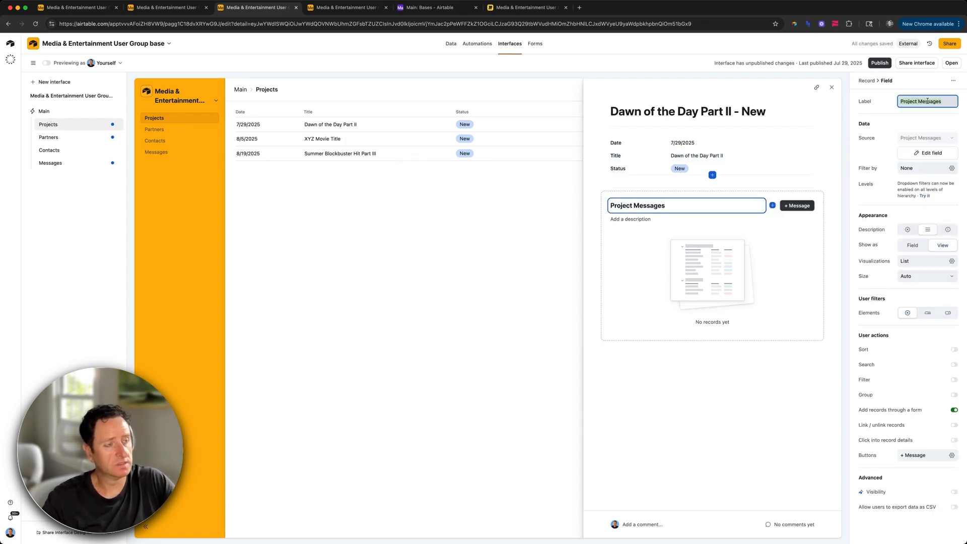
{"action": "type", "text": "Message"}
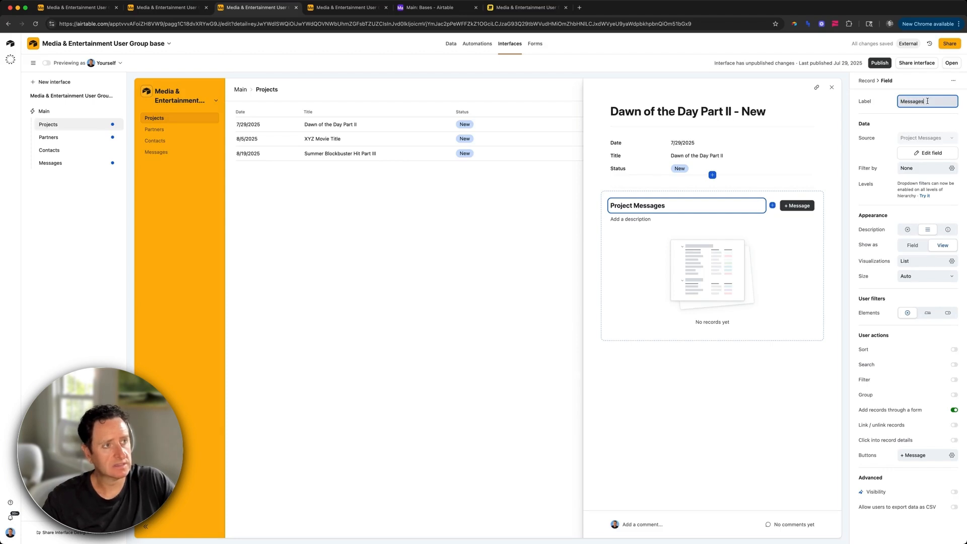
{"action": "left_click", "coordinate": [809, 206]}
{"action": "left_click", "coordinate": [928, 208]}
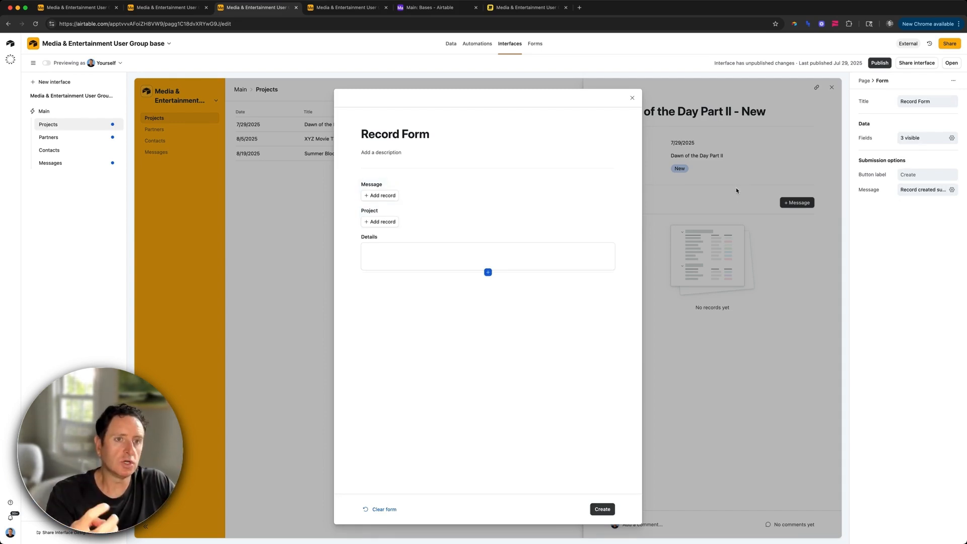
Step: Delete the Project field from the form and make the Message field required
{"action": "left_click", "coordinate": [445, 186]}
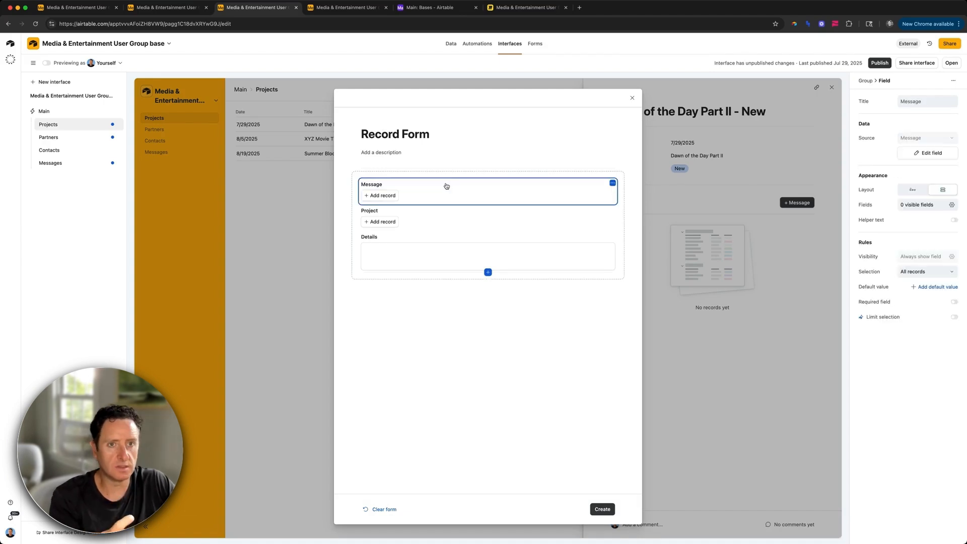
{"action": "left_click", "coordinate": [442, 217]}
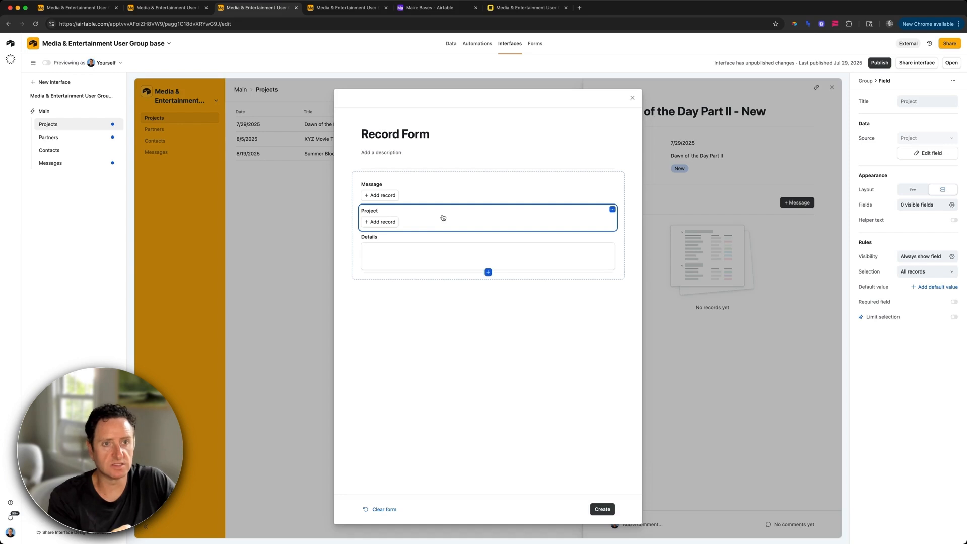
{"action": "key", "text": "BackSpace"}
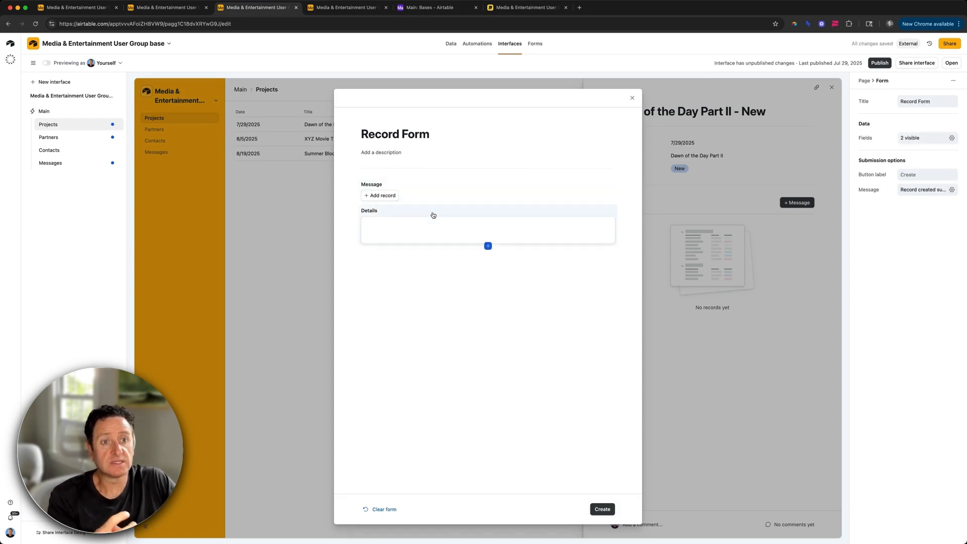
{"action": "left_click", "coordinate": [433, 197]}
{"action": "left_click", "coordinate": [885, 302]}
{"action": "left_click", "coordinate": [485, 210]}
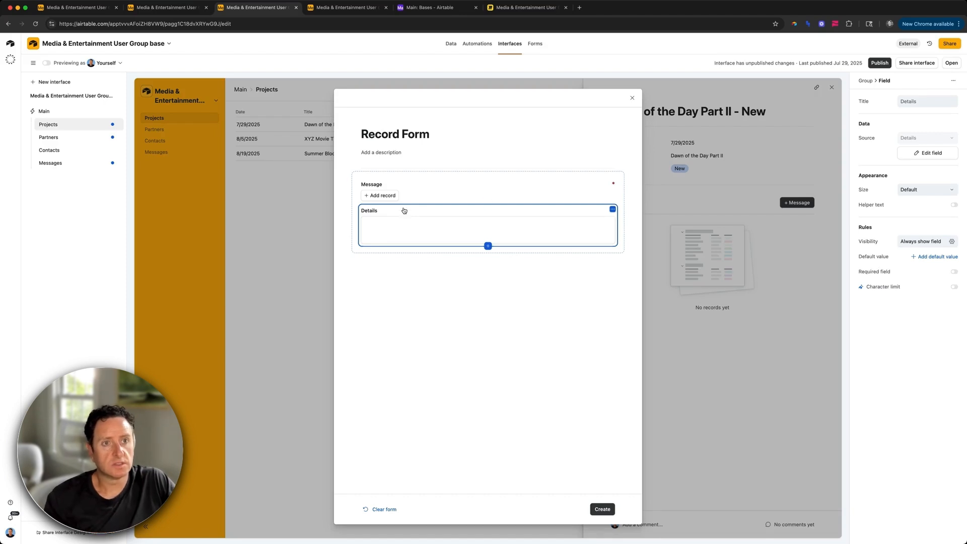
Step: Title the form 'Add to Message', close it and go back to previewing
{"action": "left_click", "coordinate": [410, 134]}
{"action": "type", "text": "Add to Message"}
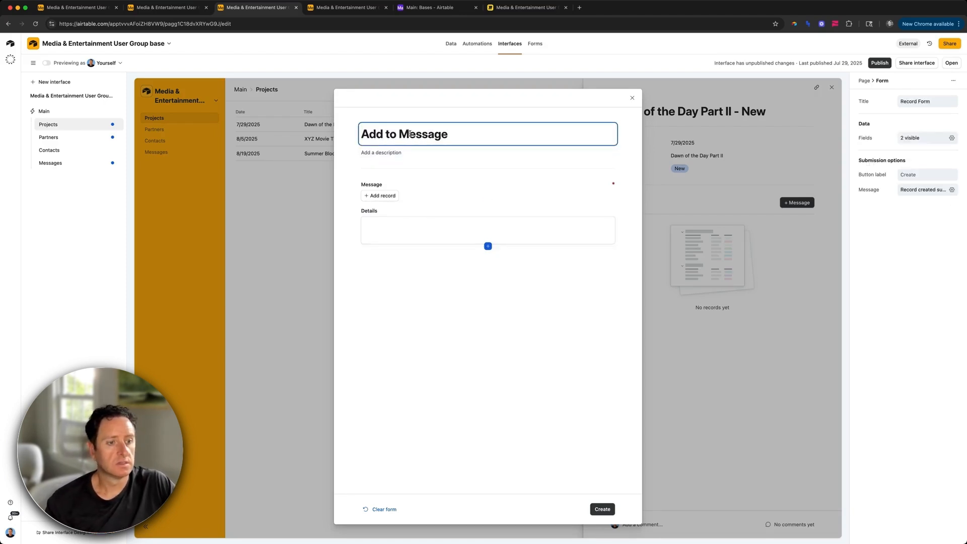
{"action": "left_click", "coordinate": [632, 98]}
{"action": "left_click", "coordinate": [46, 63]}
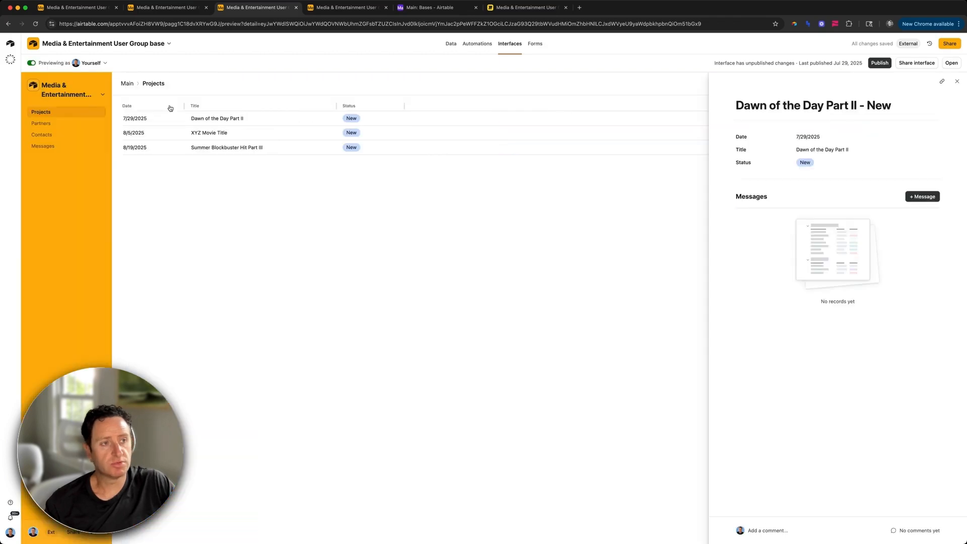
Step: Add 'New releases coming this month!' with lorem ipsum details to Dawn of the Day Part II
{"action": "left_click", "coordinate": [924, 197]}
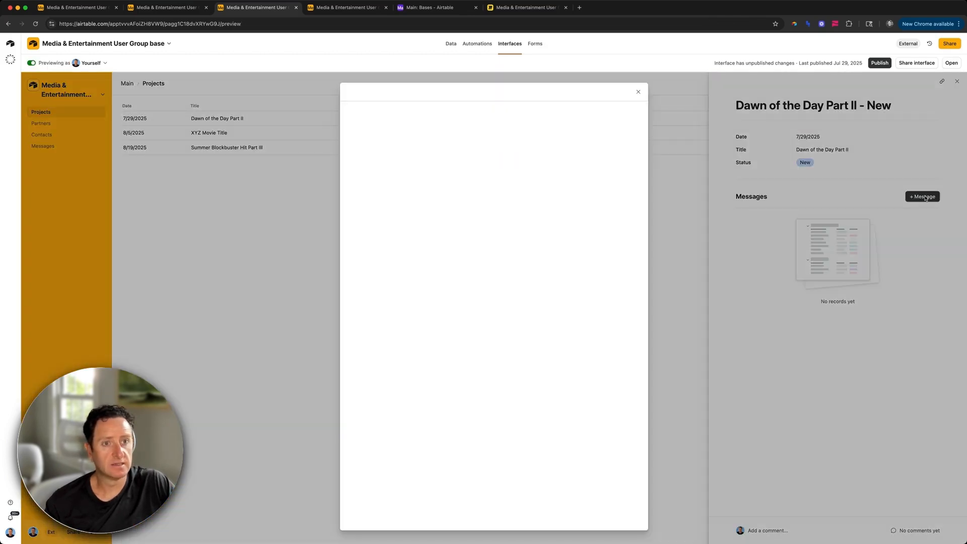
{"action": "left_click", "coordinate": [387, 175]}
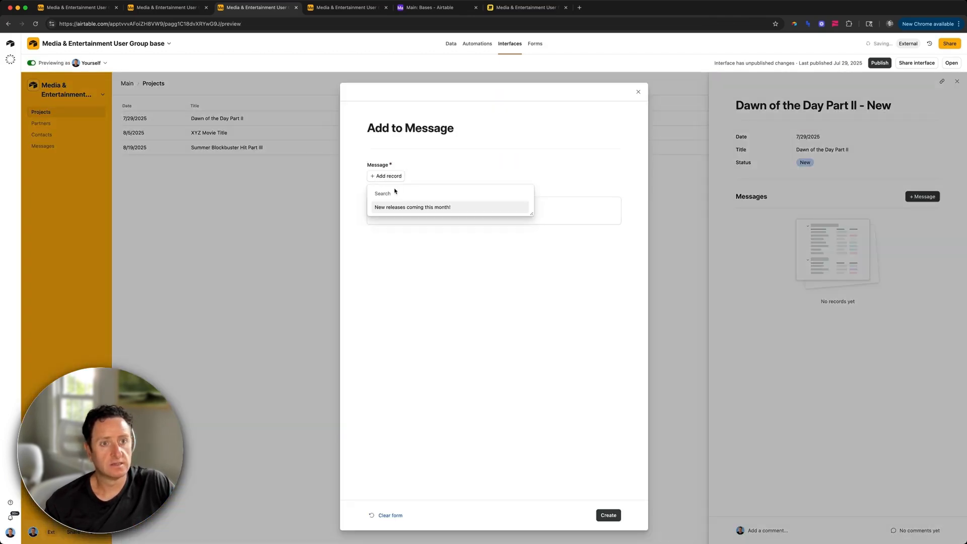
{"action": "left_click", "coordinate": [409, 212]}
{"action": "left_click", "coordinate": [414, 212]}
{"action": "type", "text": "Lorem ipsum dolor sit amet, consectetur adipiscing elit, sed do eiusmod tempor incididunt ut labore et dolore magna aliqua. Ut enim ad minim veniam, quis nostrud exercitation ullamco laboris nisi ut aliquip ex ea commodo consequat. Duis aute irure dolor in reprehenderit in voluptate velit esse cillum dolore eu fugiat nulla pariatur. Excepteur sint occaecat cupidatat non proident, sunt in culpa qui officia deserunt mollit anim id est laborum."}
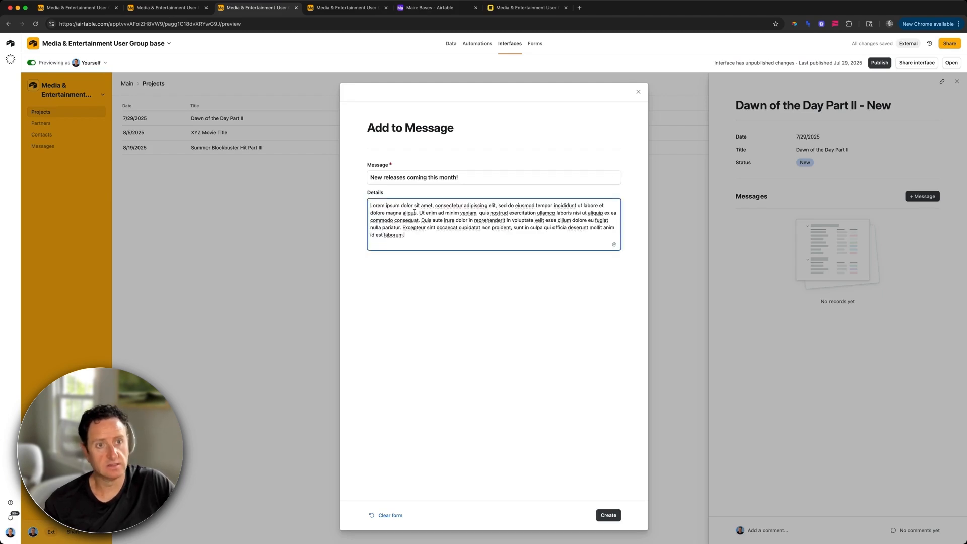
{"action": "left_click", "coordinate": [608, 515]}
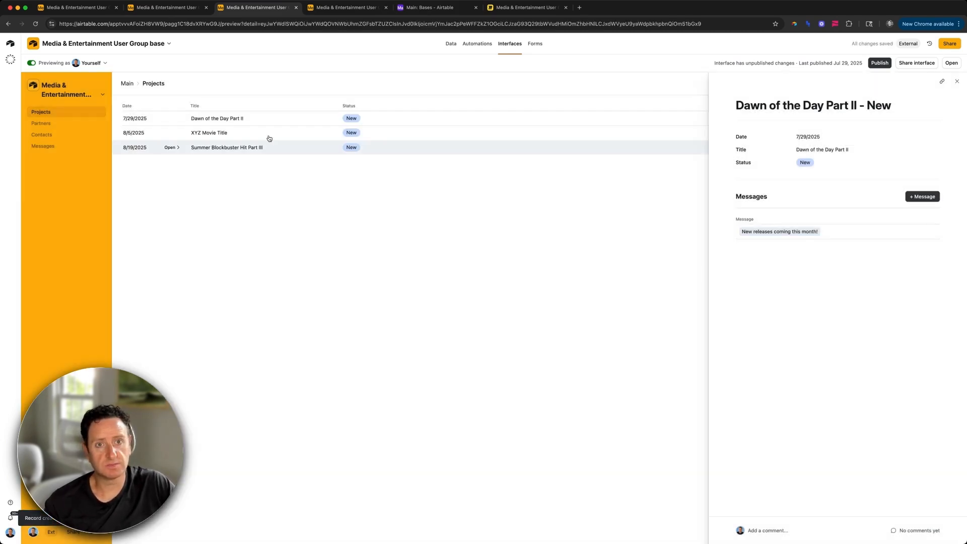
Step: Add the same message with the lorem ipsum details to XYZ Movie Title
{"action": "left_click", "coordinate": [192, 133]}
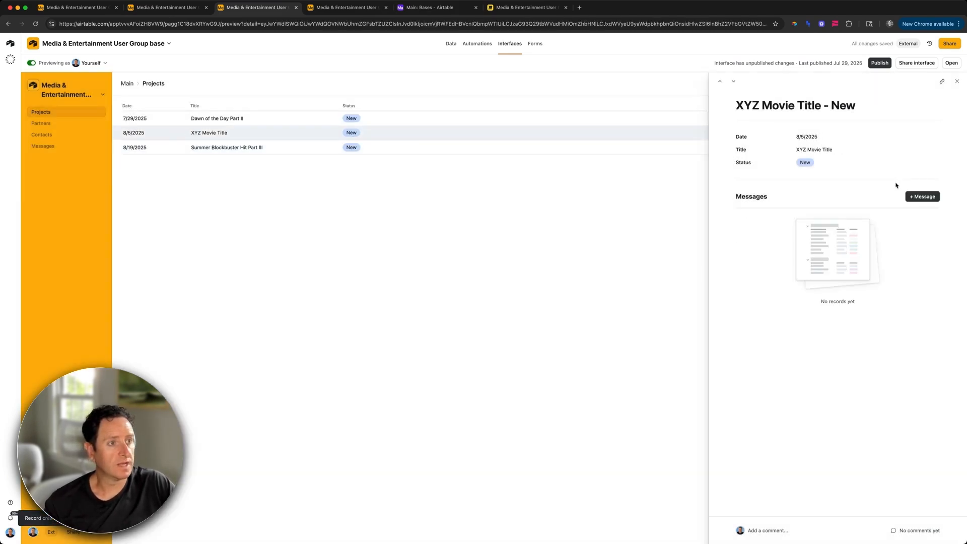
{"action": "left_click", "coordinate": [922, 196]}
{"action": "left_click", "coordinate": [385, 176]}
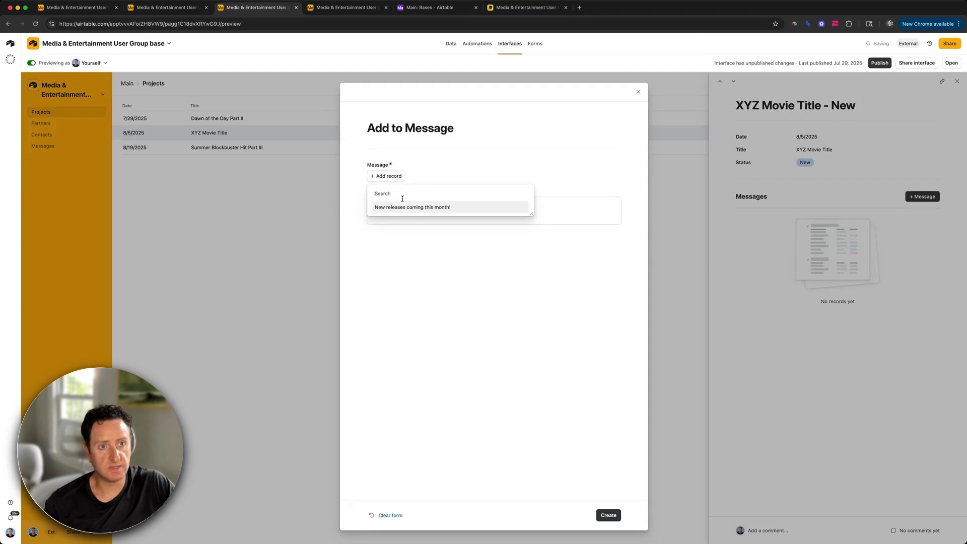
{"action": "left_click", "coordinate": [390, 205]}
{"action": "left_click", "coordinate": [399, 205]}
{"action": "type", "text": "Lorem ipsum dolor sit amet, consectetur adipiscing elit, sed do eiusmod tempor incididunt ut labore et dolore magna aliqua. Ut enim ad minim veniam, quis nostrud exercitation ullamco laboris nisi ut aliquip ex ea commodo consequat. Duis aute irure dolor in reprehenderit in voluptate velit esse cillum dolore eu fugiat nulla pariatur. Excepteur sint occaecat cupidatat non proident, sunt in culpa qui officia deserunt mollit anim id est laborum."}
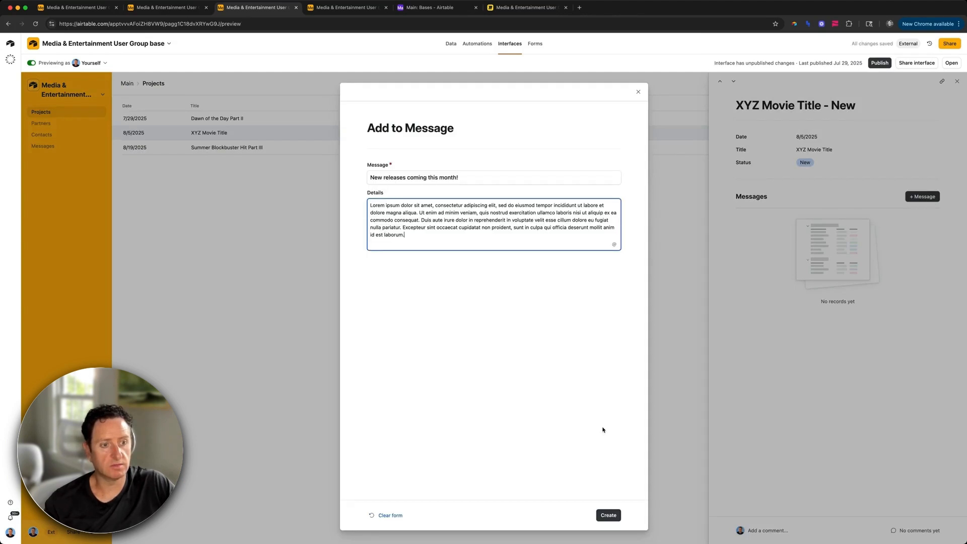
{"action": "left_click", "coordinate": [609, 515]}
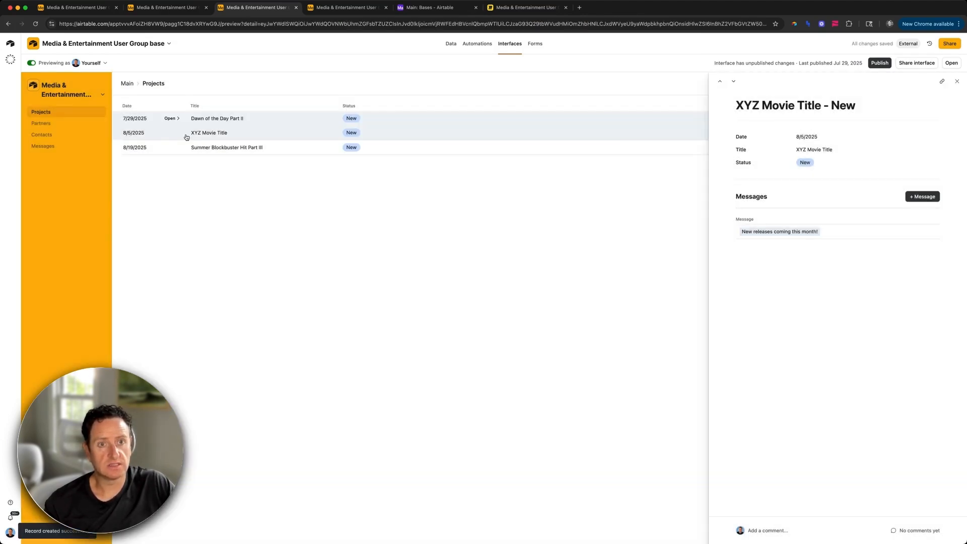
Step: Add the same message with lorem ipsum details to Summer Blockbuster Hit Part III
{"action": "left_click", "coordinate": [200, 148]}
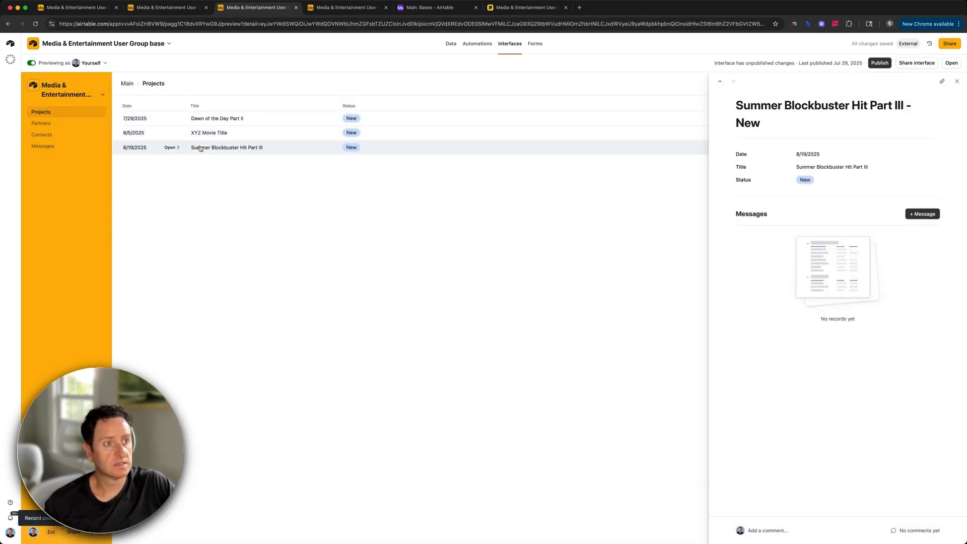
{"action": "left_click", "coordinate": [922, 214]}
{"action": "left_click", "coordinate": [375, 176]}
{"action": "left_click", "coordinate": [394, 205]}
{"action": "left_click", "coordinate": [389, 211]}
{"action": "type", "text": "Lorem ipsum dolor sit amet, consectetur adipiscing elit, sed do eiusmod tempor incididunt ut labore et dolore magna aliqua. Ut enim ad minim veniam, quis nostrud exercitation ullamco laboris nisi ut aliquip ex ea commodo consequat. Duis aute irure dolor in reprehenderit in voluptate velit esse cillum dolore eu fugiat nulla pariatur. Excepteur sint occaecat cupidatat non proident, sunt in culpa qui officia deserunt mollit anim id est laborum."}
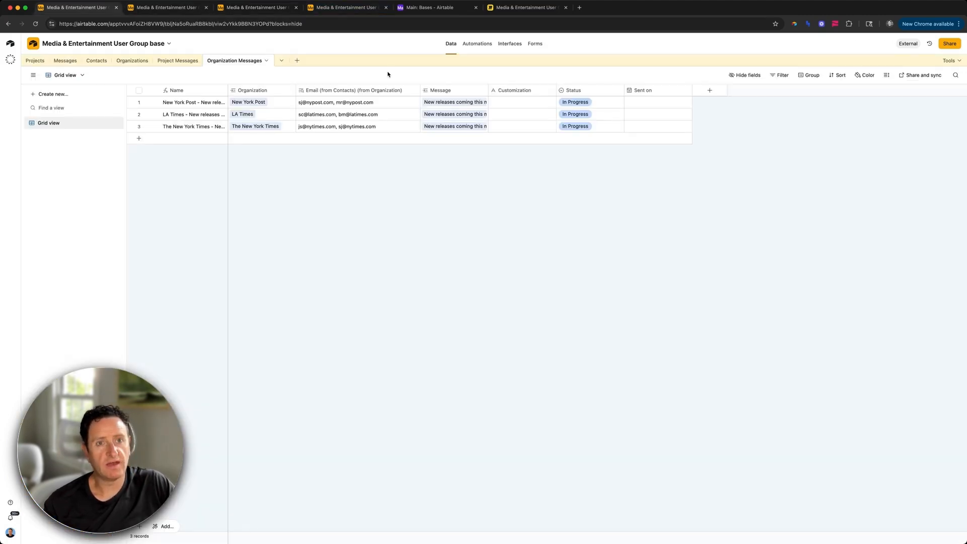
Step: Go back to the base's data tab and open the Project Messages table
{"action": "left_click", "coordinate": [248, 8]}
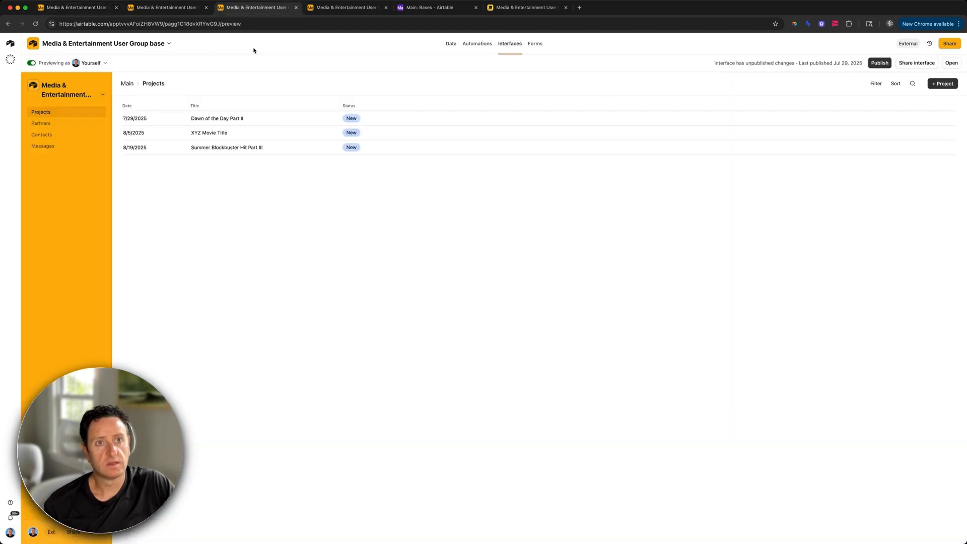
{"action": "key", "text": "ctrl+shift+Tab"}
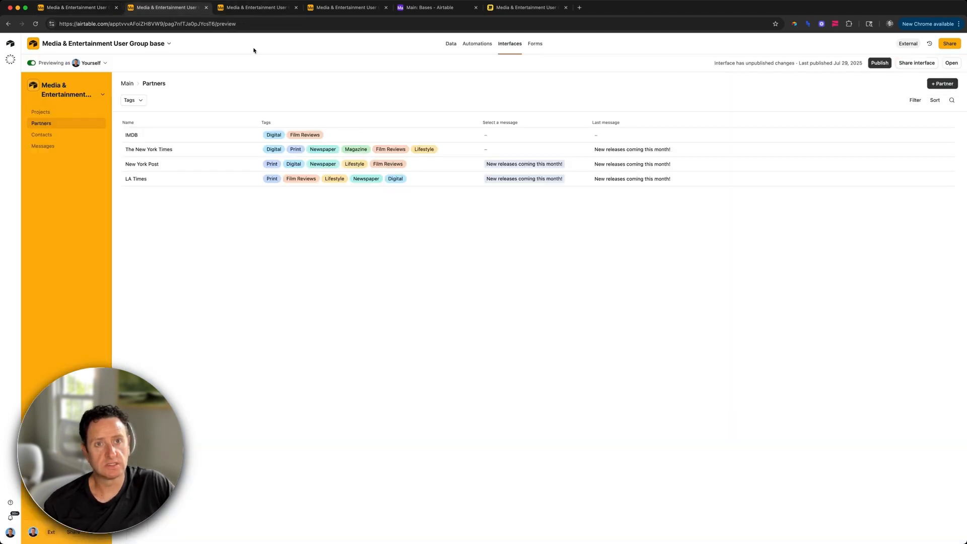
{"action": "key", "text": "ctrl+shift+Tab"}
{"action": "left_click", "coordinate": [179, 61]}
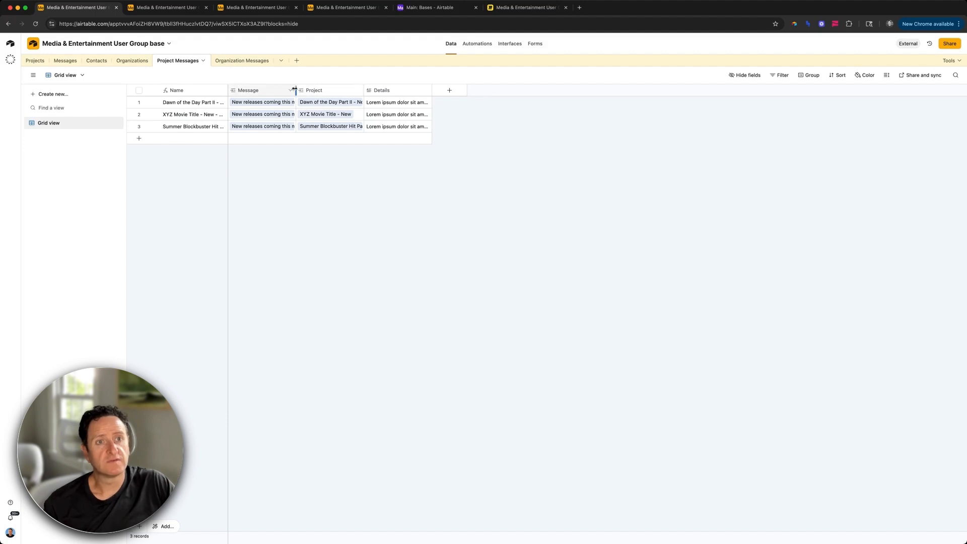
Step: Widen the Message, Project and Details columns
{"action": "left_click_drag", "start_coordinate": [296, 89], "coordinate": [373, 90]}
{"action": "left_click_drag", "start_coordinate": [442, 90], "coordinate": [524, 90]}
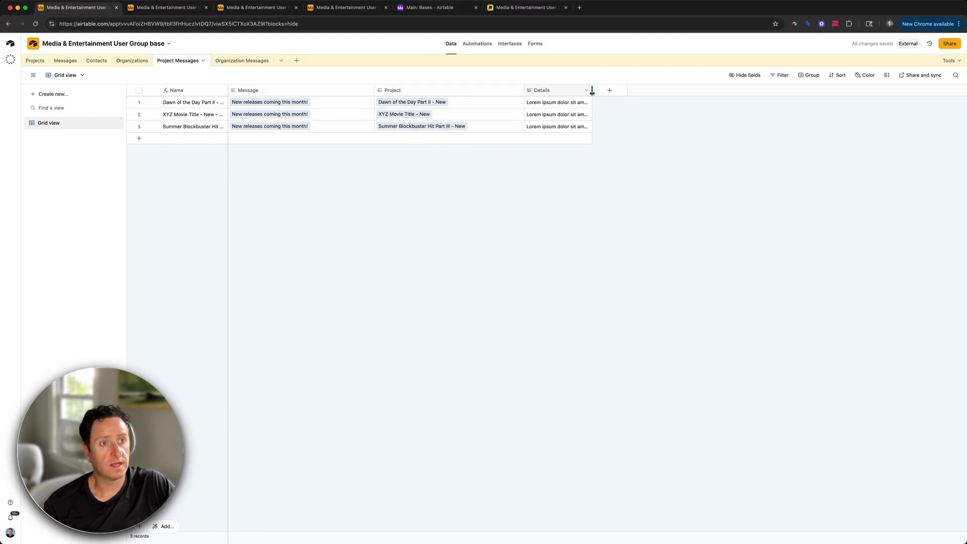
{"action": "left_click_drag", "start_coordinate": [591, 91], "coordinate": [721, 91]}
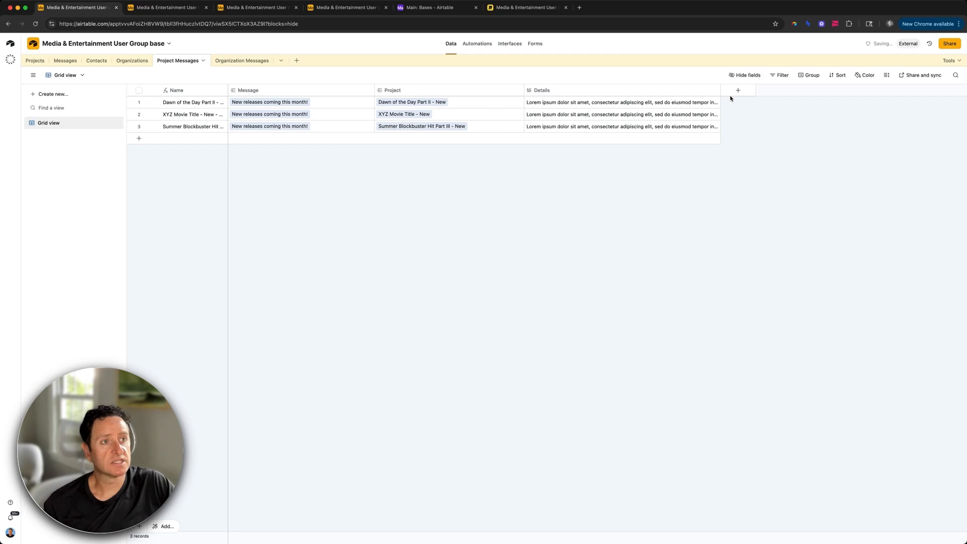
Step: Create a Summary formula field with Project&"\n"&Details
{"action": "left_click", "coordinate": [739, 91]}
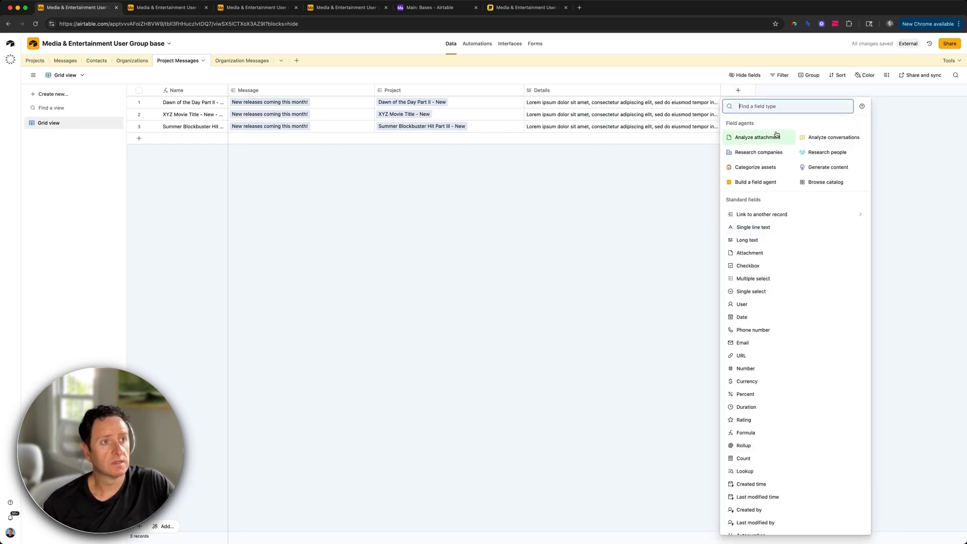
{"action": "type", "text": "f"}
{"action": "key", "text": "Down"}
{"action": "key", "text": "Down"}
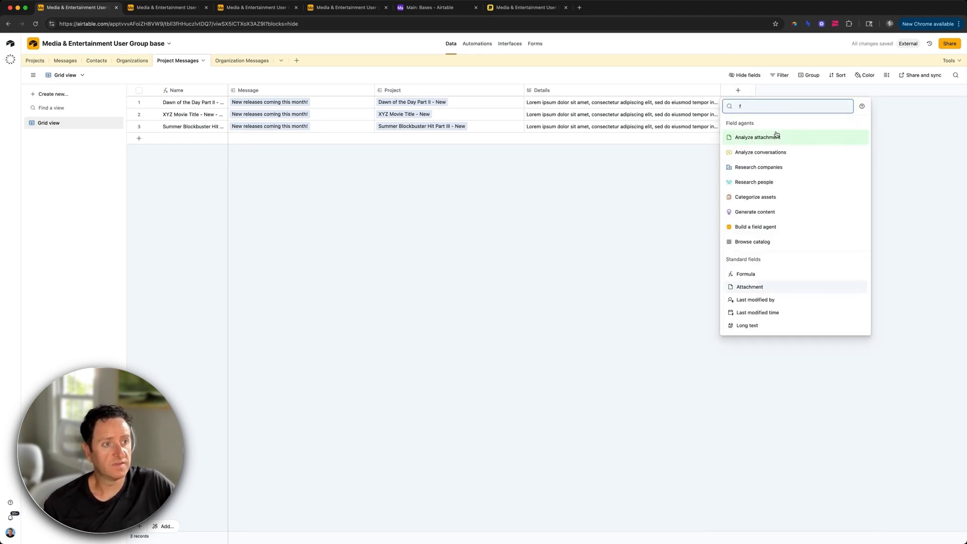
{"action": "key", "text": "Up"}
{"action": "key", "text": "Up"}
{"action": "key", "text": "Return"}
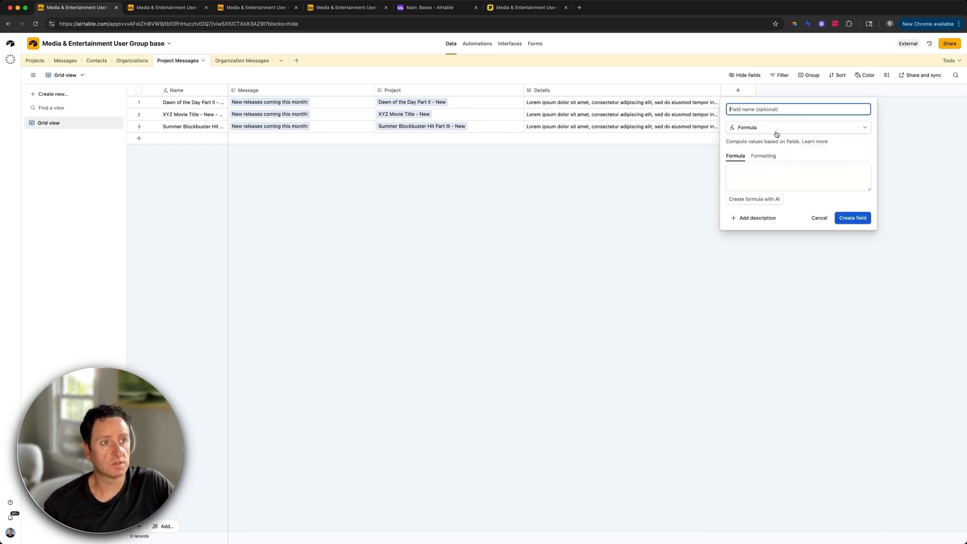
{"action": "type", "text": "Summary"}
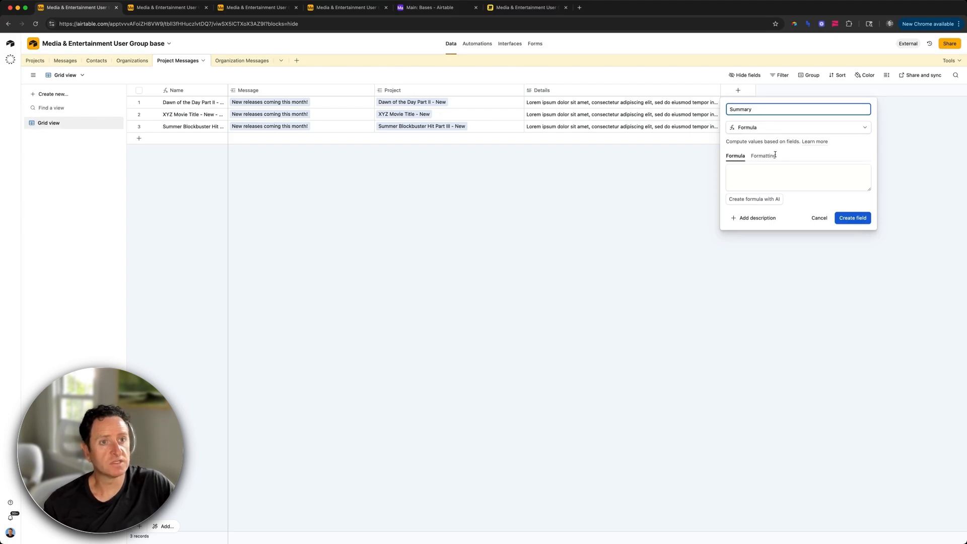
{"action": "left_click", "coordinate": [771, 182]}
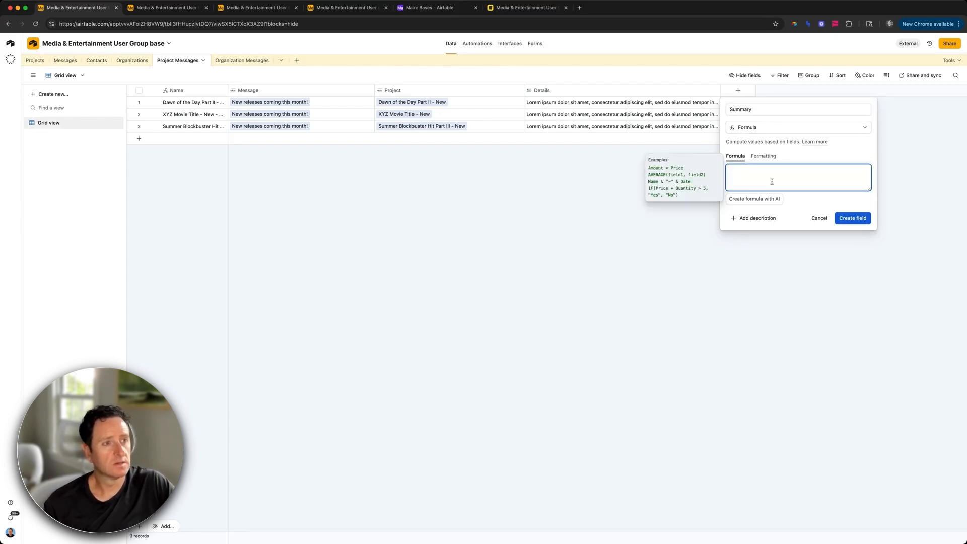
{"action": "type", "text": "Project"}
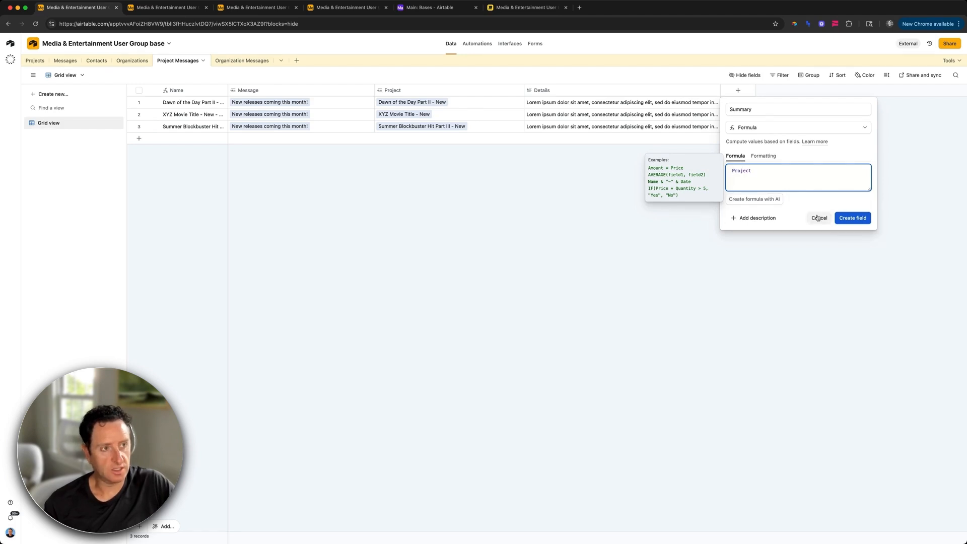
{"action": "type", "text": "&\""}
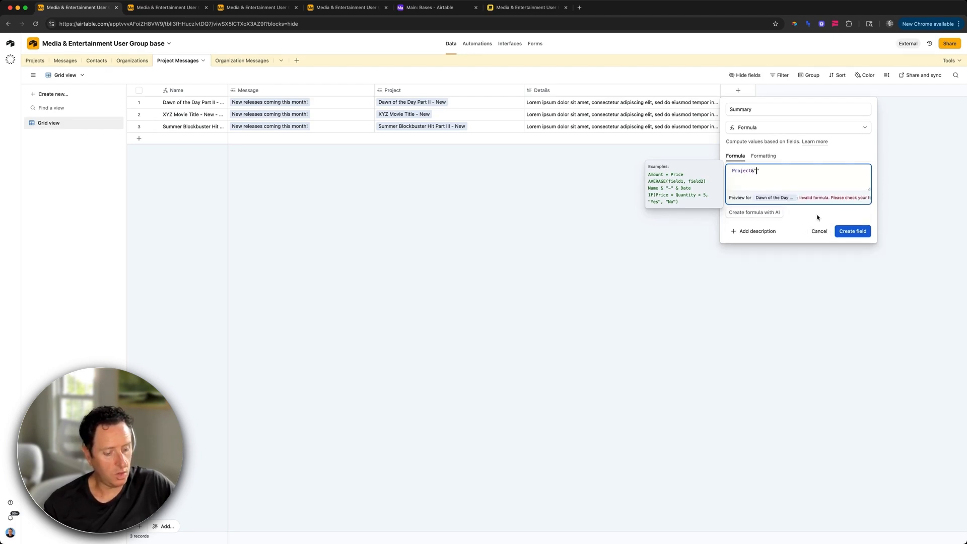
{"action": "type", "text": "\\n\""}
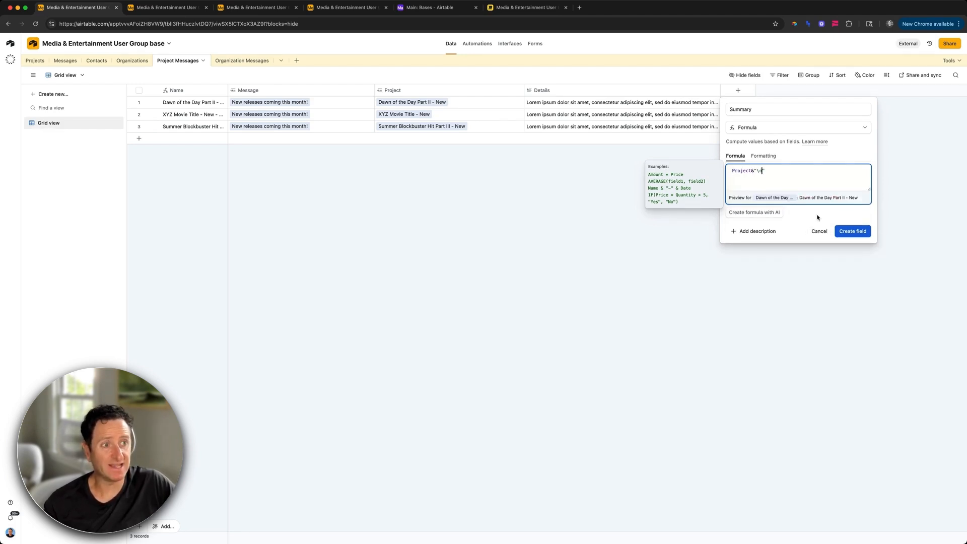
{"action": "type", "text": "&"}
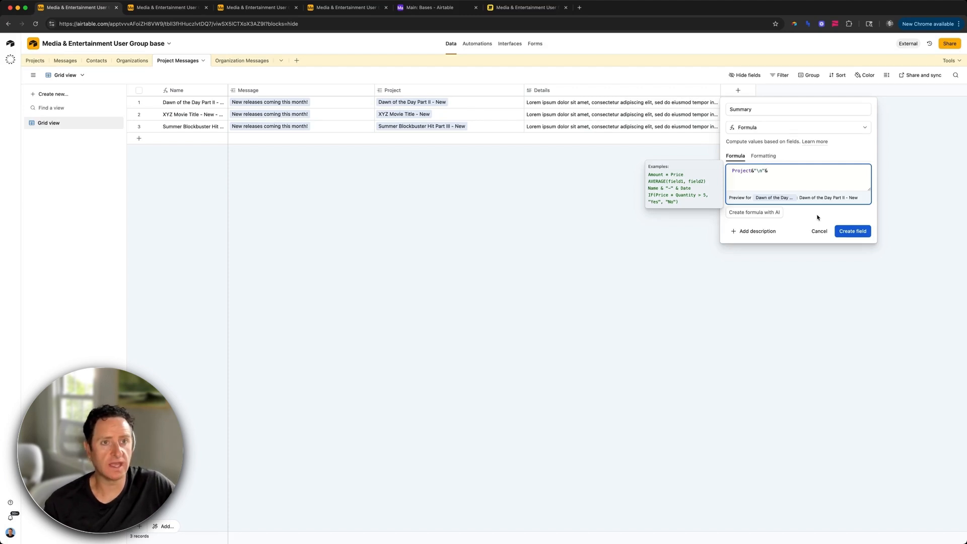
{"action": "type", "text": "details"}
{"action": "left_click", "coordinate": [817, 218]}
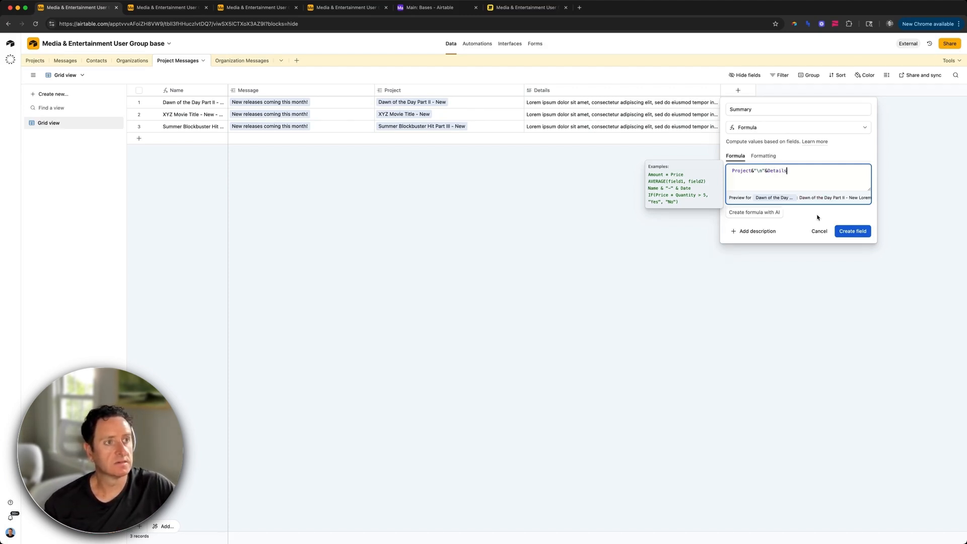
{"action": "left_click", "coordinate": [852, 231]}
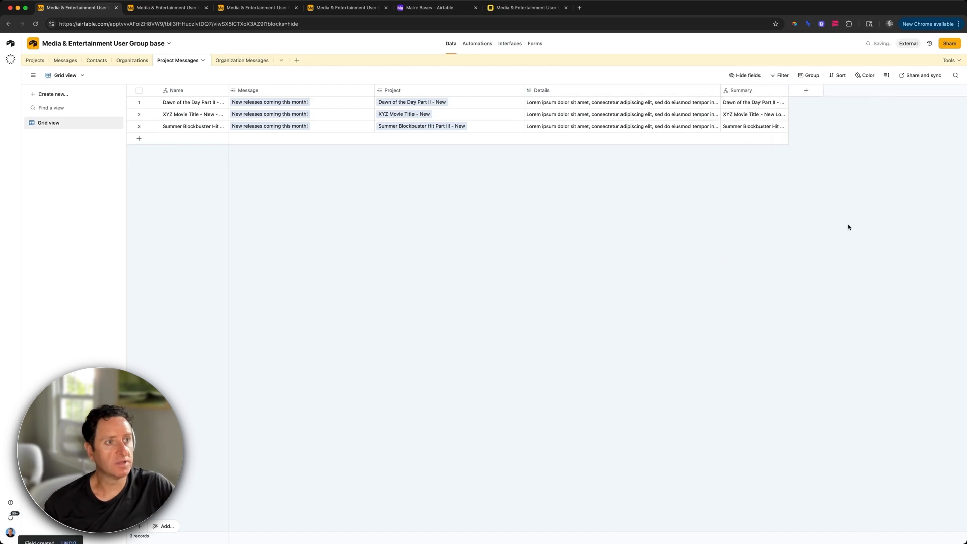
Step: Expand the first Summary cell to check the combined project and details text
{"action": "left_click", "coordinate": [770, 102]}
{"action": "left_click", "coordinate": [784, 102]}
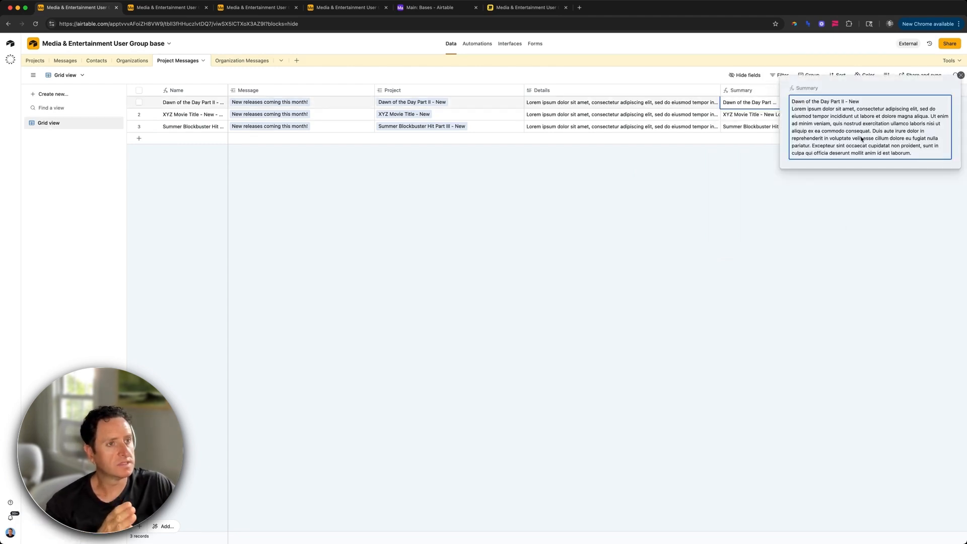
{"action": "left_click", "coordinate": [791, 187]}
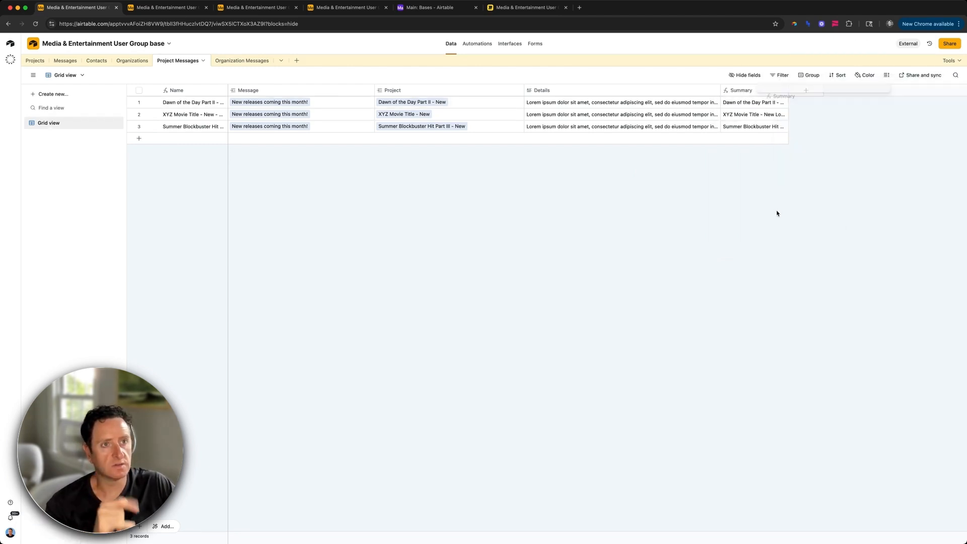
Step: From the Project field, add Title, Date and Status as lookup fields
{"action": "left_click", "coordinate": [519, 91]}
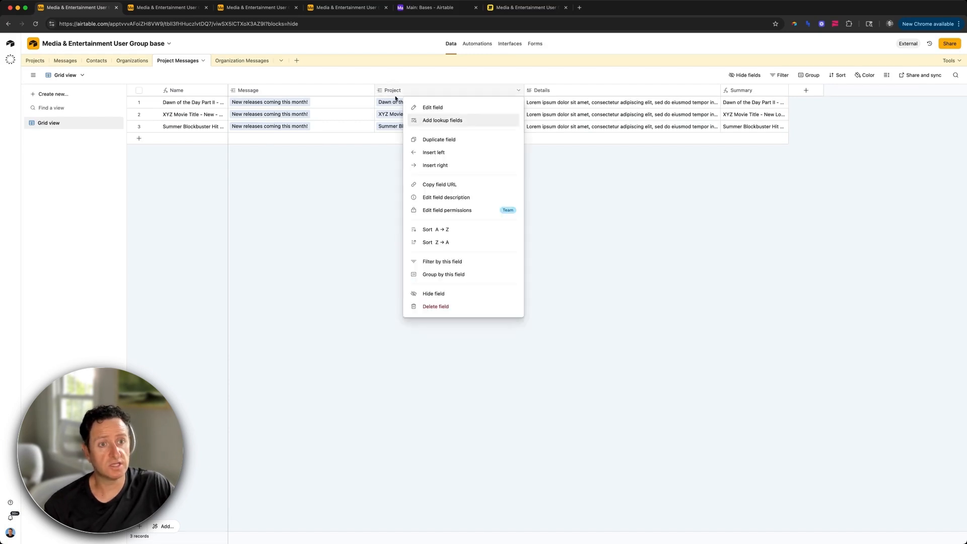
{"action": "left_click", "coordinate": [445, 122]}
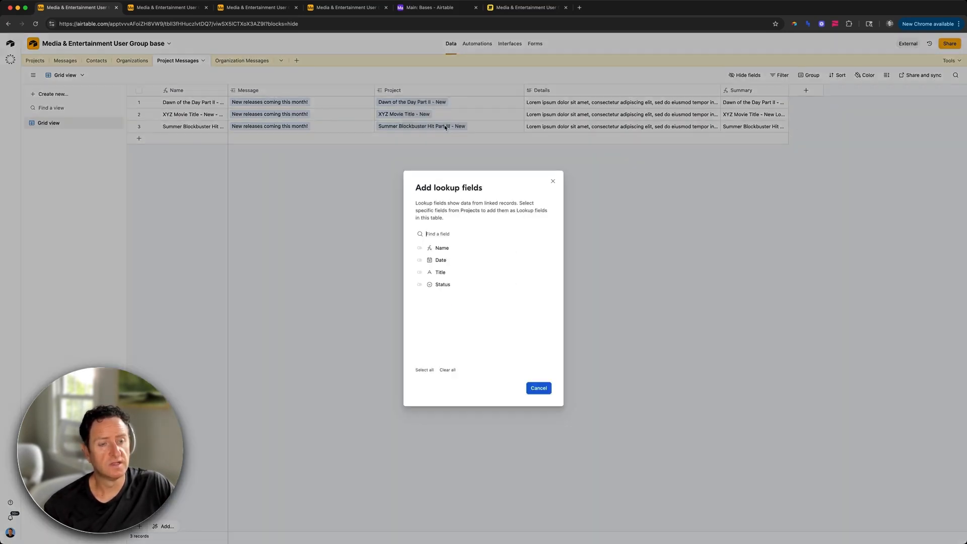
{"action": "left_click", "coordinate": [456, 274]}
{"action": "left_click", "coordinate": [451, 261]}
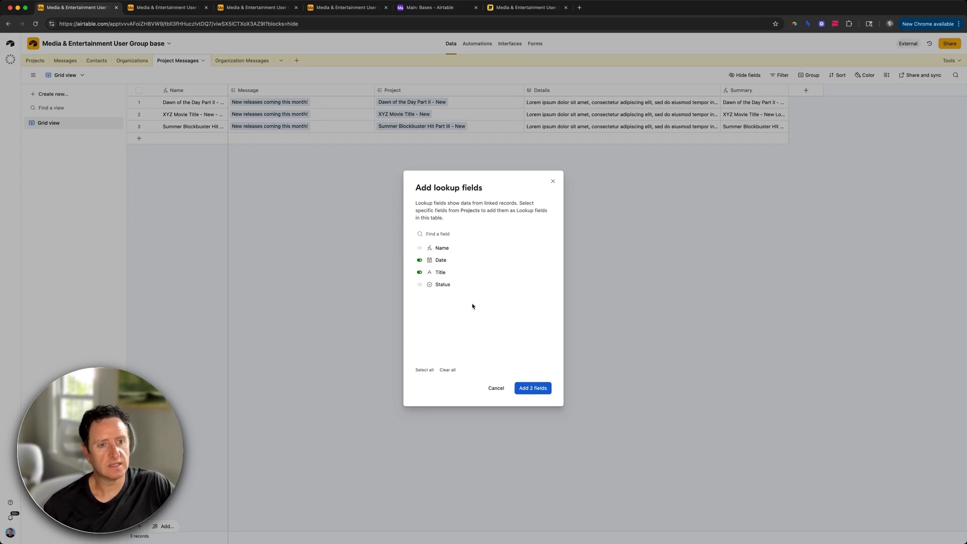
{"action": "left_click", "coordinate": [458, 285]}
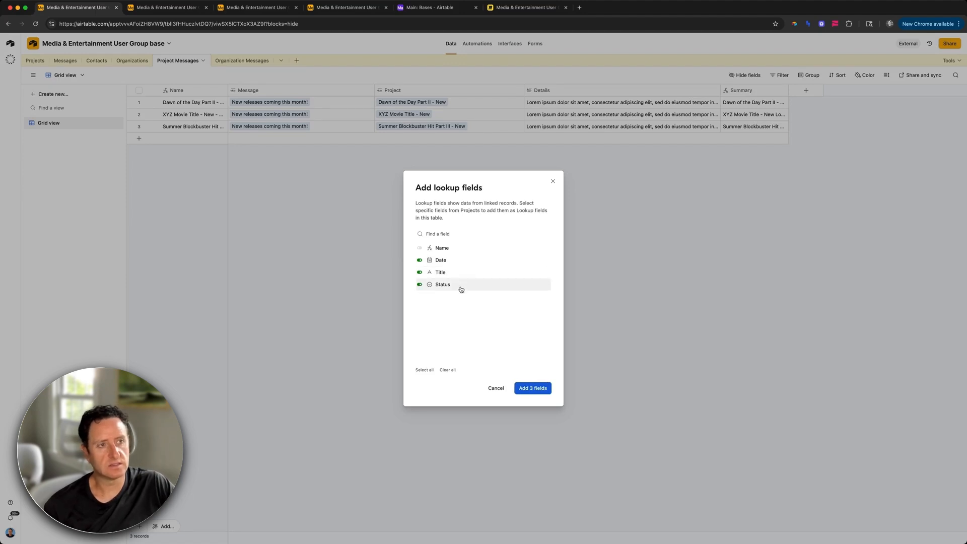
{"action": "left_click", "coordinate": [544, 391]}
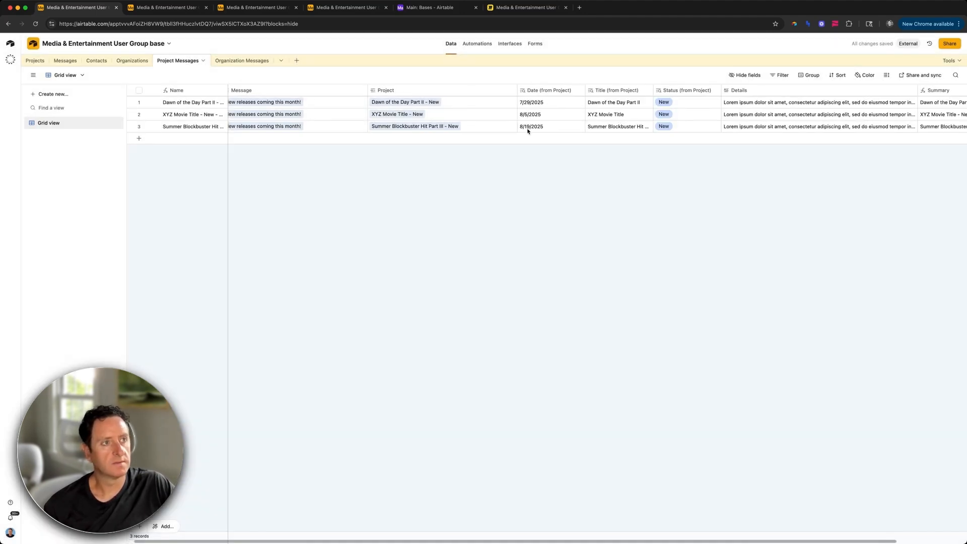
Step: Change the Summary formula to begin with Title followed by ' coming '
{"action": "double_click", "coordinate": [858, 90]}
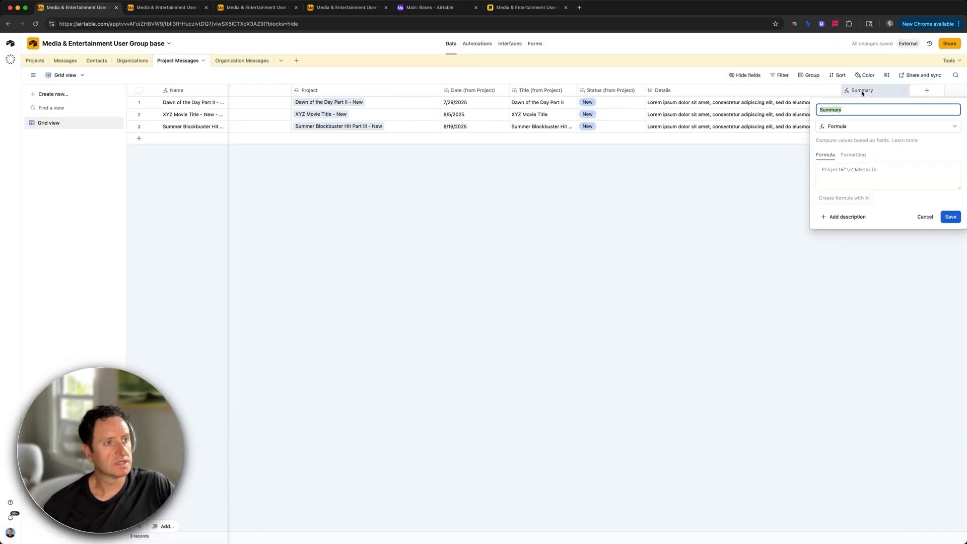
{"action": "left_click", "coordinate": [841, 169]}
{"action": "double_click", "coordinate": [837, 169]}
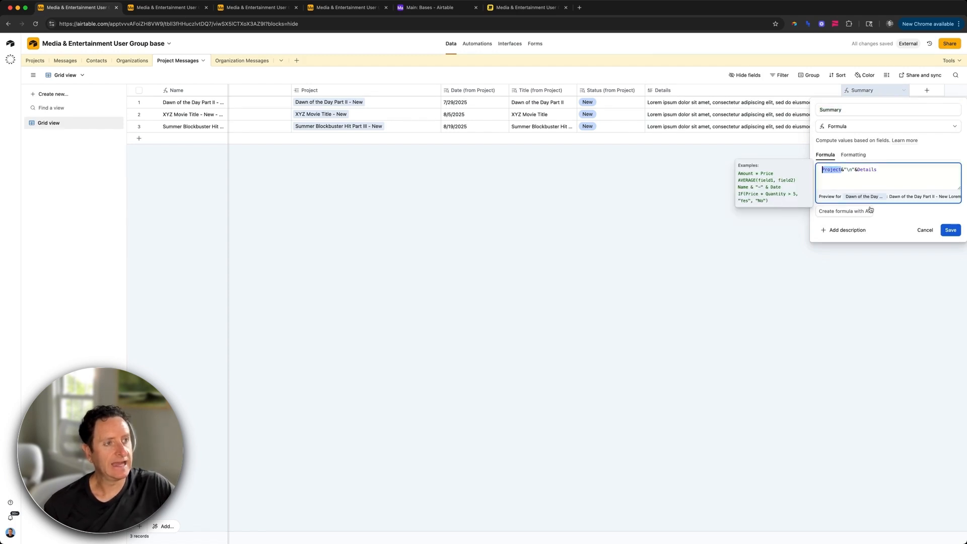
{"action": "type", "text": "title"}
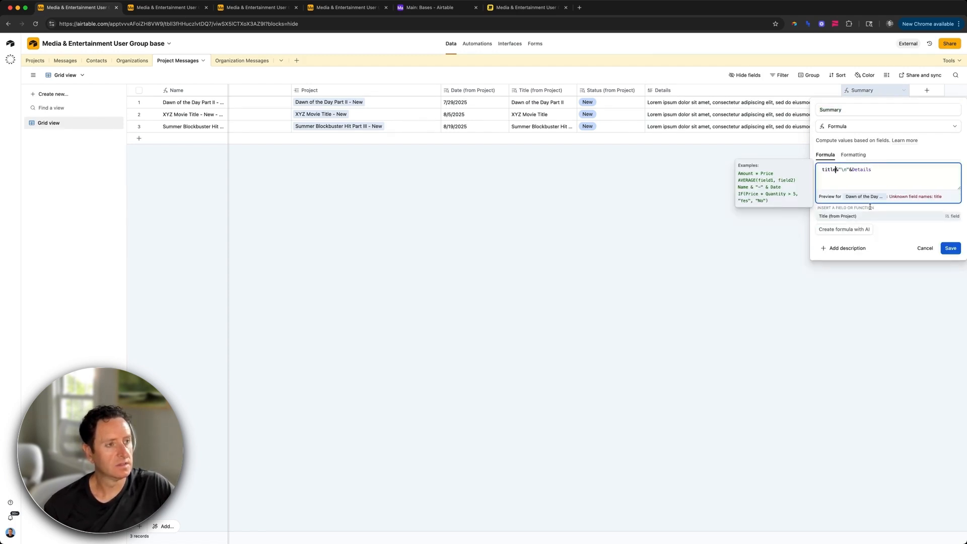
{"action": "key", "text": "Tab"}
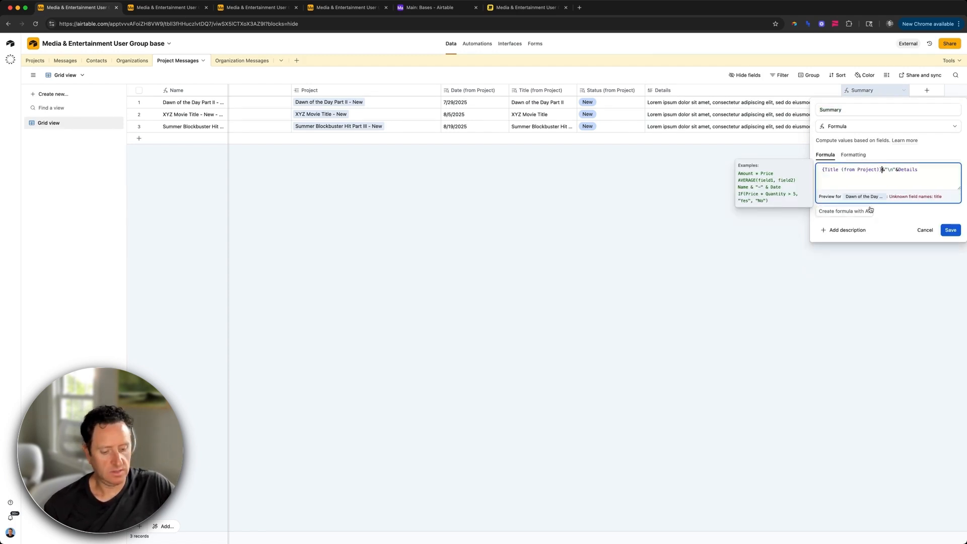
{"action": "type", "text": "\" coming &"}
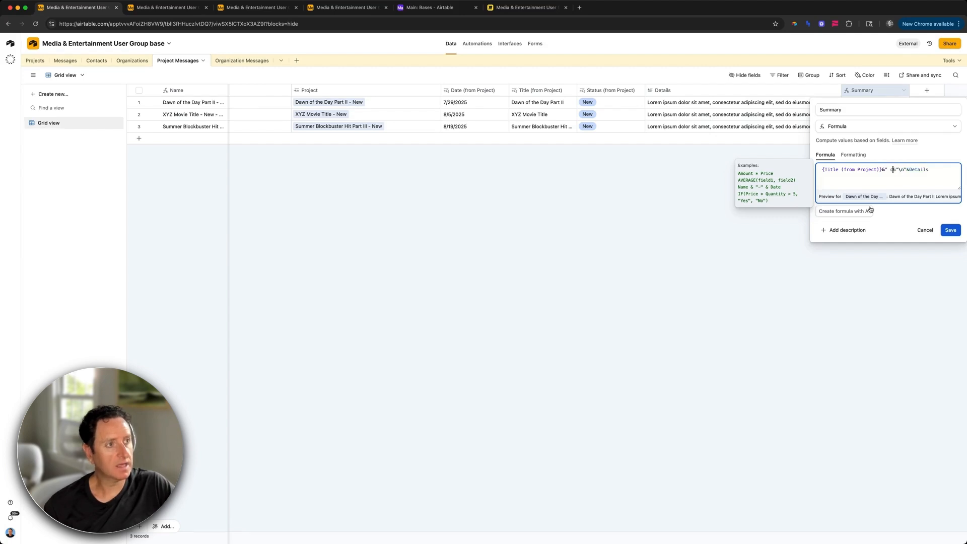
{"action": "key", "text": "Left"}
{"action": "type", "text": "\"&"}
{"action": "key", "text": "BackSpace"}
Step: Append the Date formatted with DATETIME_FORMAT as 'MMMM Do' and save the formula
{"action": "type", "text": "&date&"}
{"action": "key", "text": "Down"}
{"action": "key", "text": "Down"}
{"action": "key", "text": "Return"}
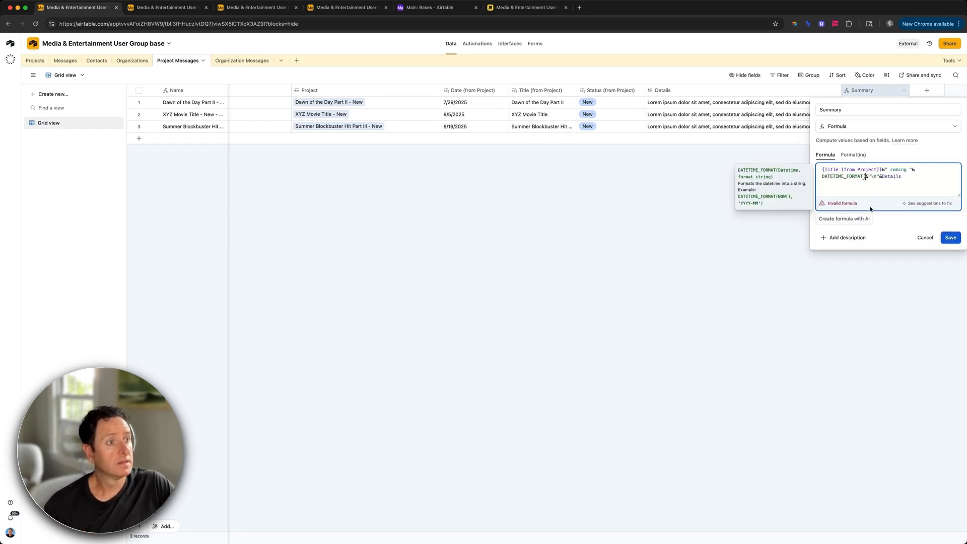
{"action": "type", "text": "date"}
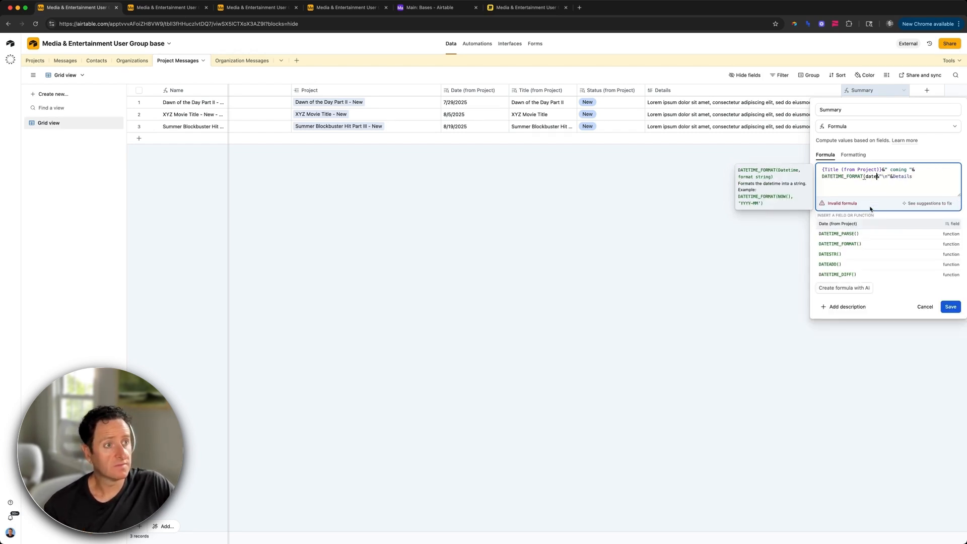
{"action": "key", "text": "Return"}
{"action": "type", "text": ","}
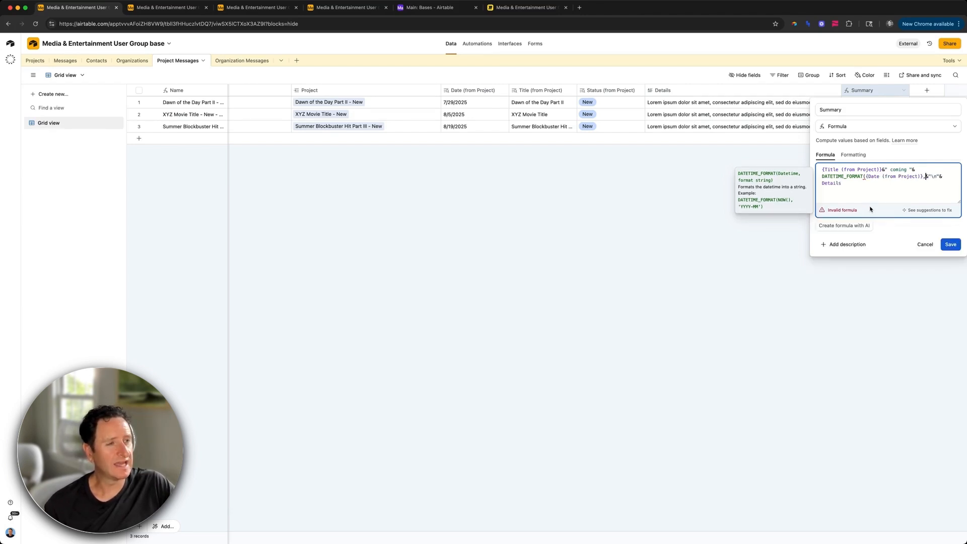
{"action": "type", "text": "\"MMMM\""}
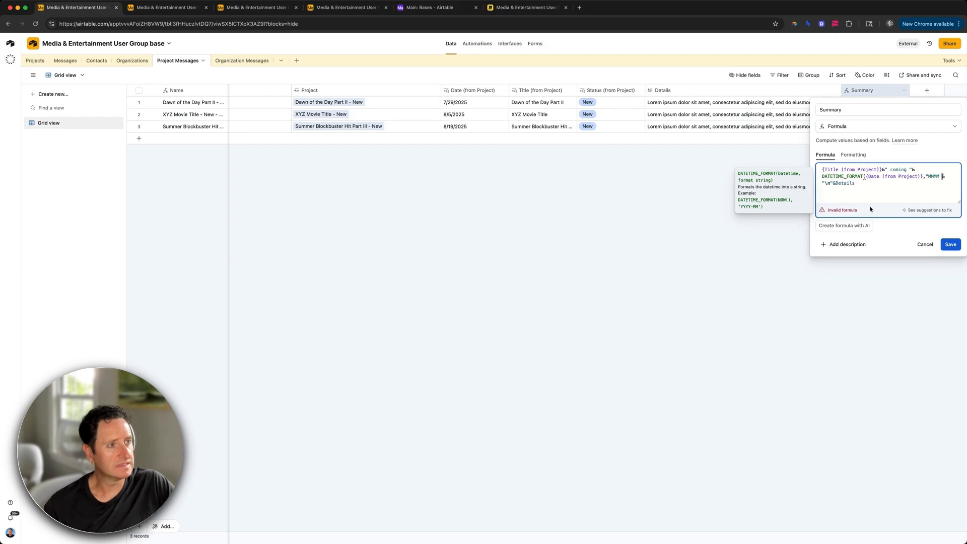
{"action": "type", "text": " Do\""}
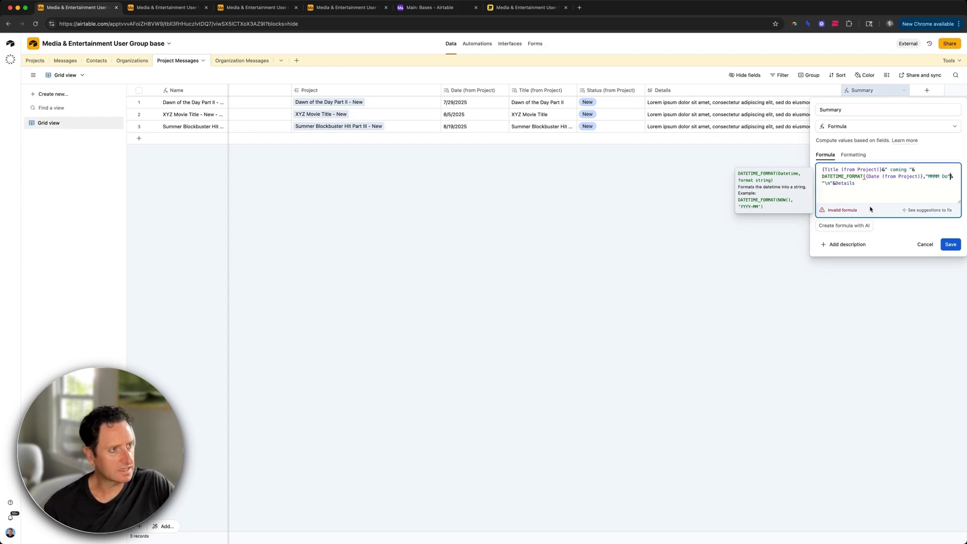
{"action": "type", "text": ")"}
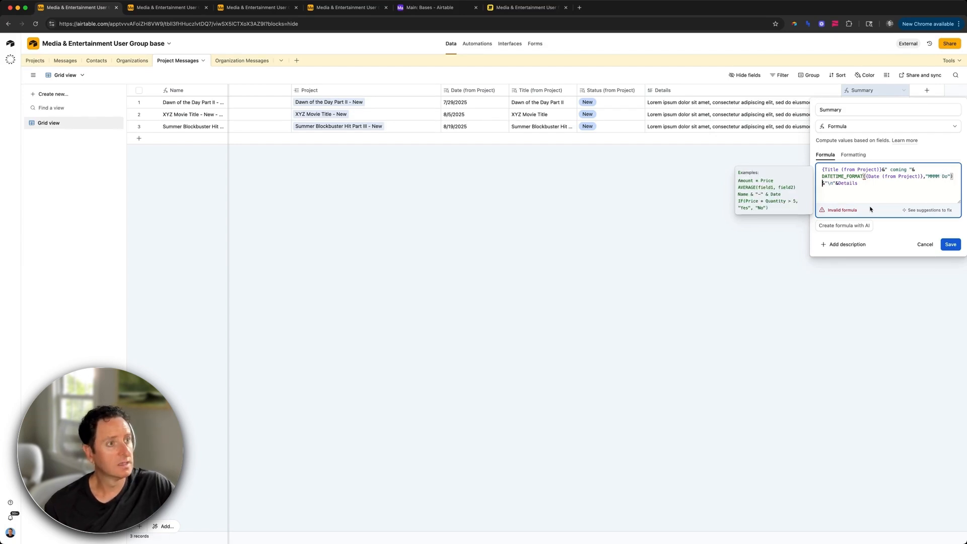
{"action": "left_click", "coordinate": [950, 244]}
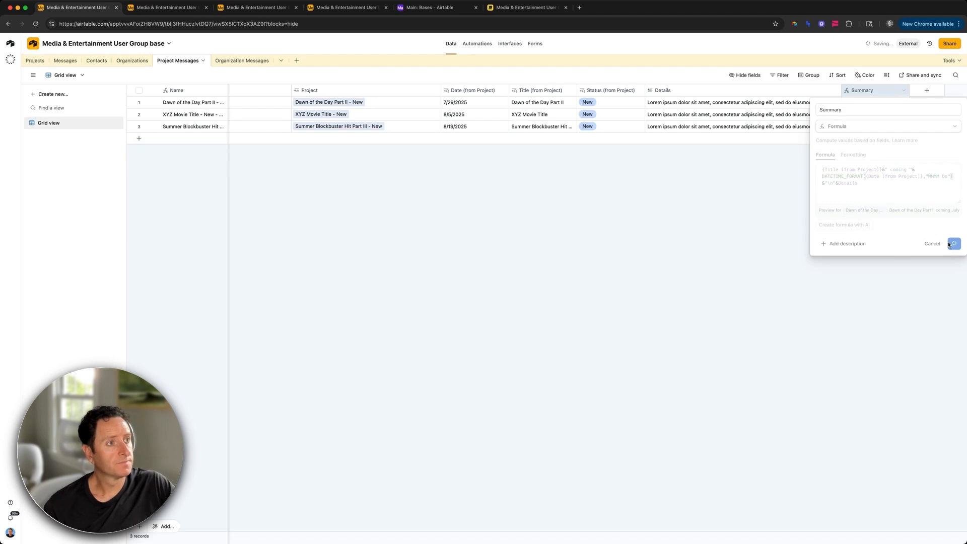
Step: Widen the Summary column and expand row 1, reading 'Dawn of the Day Part II coming July 29th'
{"action": "left_click_drag", "start_coordinate": [909, 93], "coordinate": [956, 93]}
{"action": "scroll", "coordinate": [897, 105], "scroll_direction": "right", "scroll_amount": 1}
{"action": "left_click", "coordinate": [868, 104]}
{"action": "left_click", "coordinate": [904, 101]}
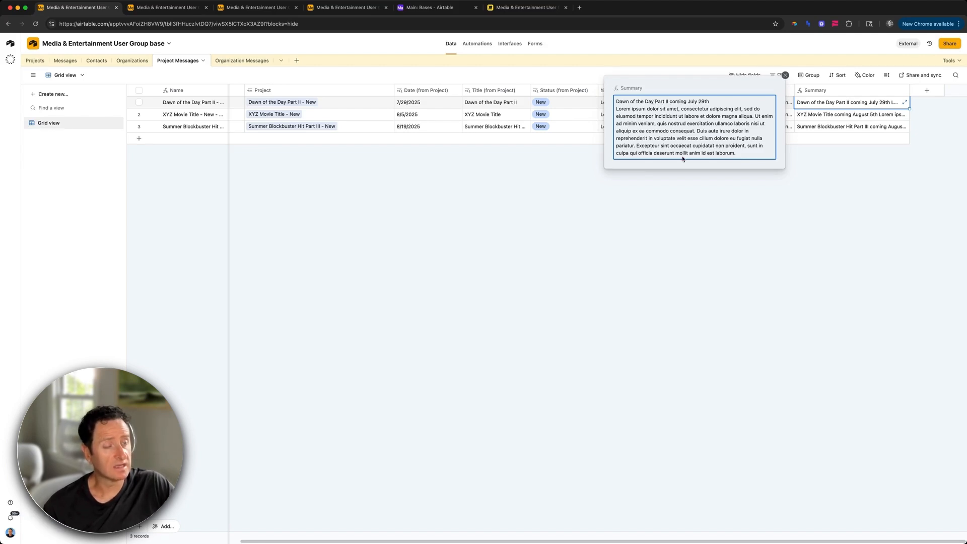
{"action": "left_click", "coordinate": [527, 8]}
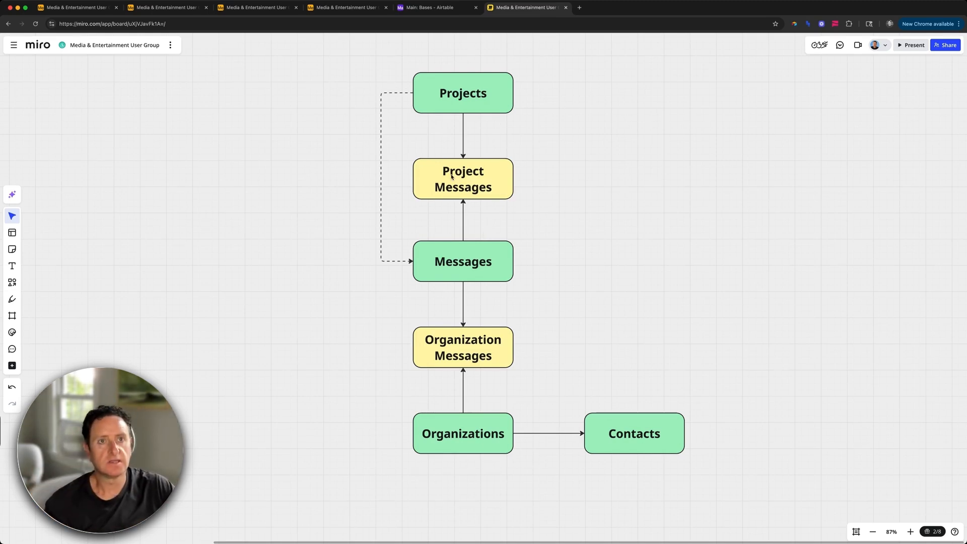
Step: Leave the Miro table diagram and return to the Airtable interface's Projects page
{"action": "left_click", "coordinate": [247, 10]}
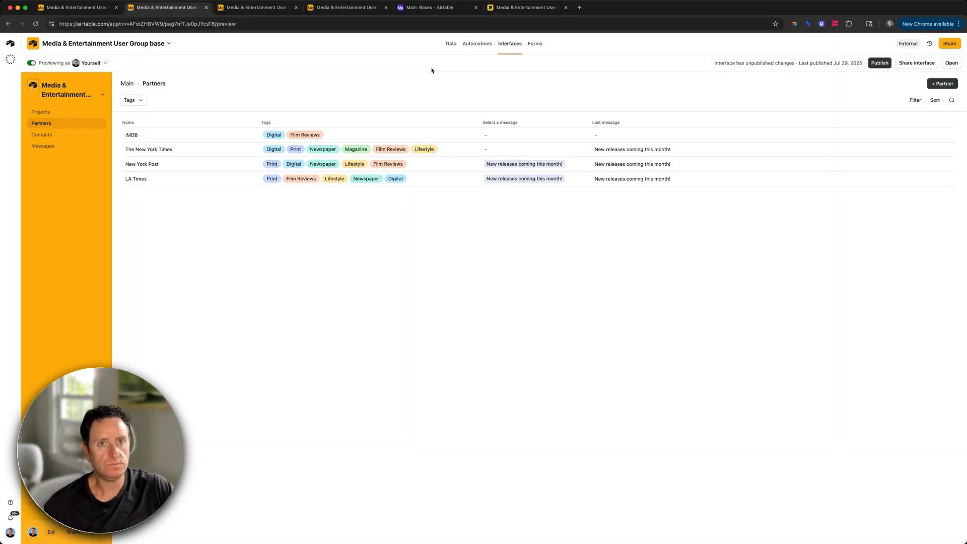
{"action": "left_click", "coordinate": [325, 10]}
Step: On the Messages table, cancel a new field and review the Details rollup settings
{"action": "left_click", "coordinate": [73, 9]}
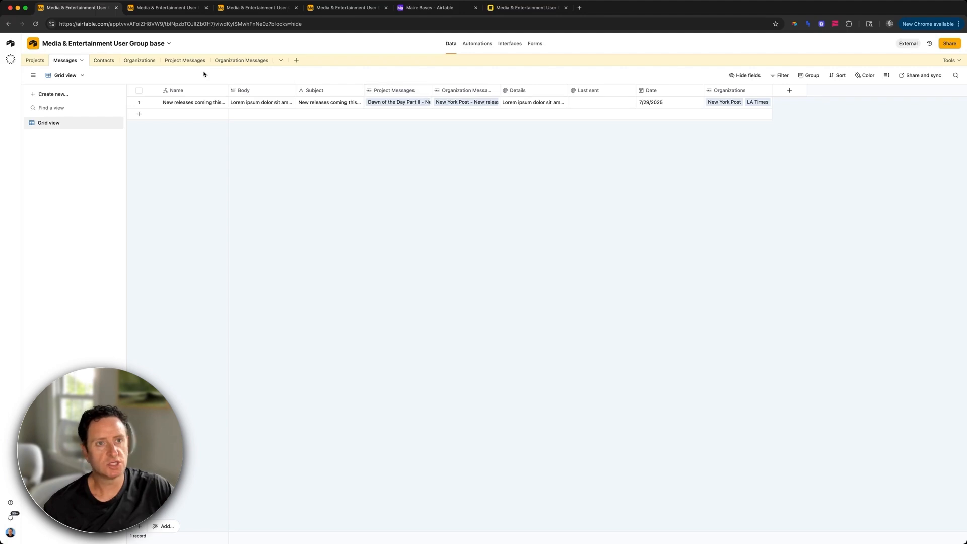
{"action": "left_click", "coordinate": [427, 91]}
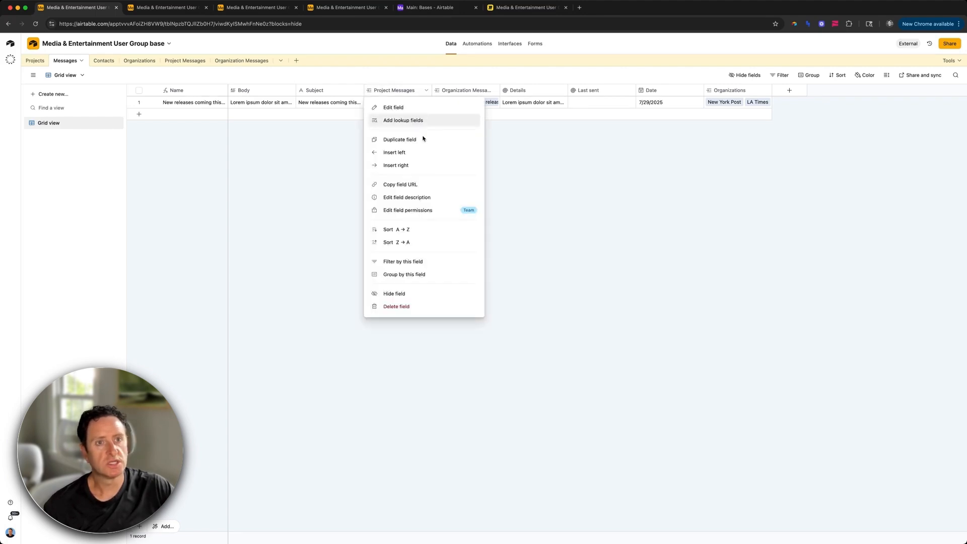
{"action": "left_click", "coordinate": [421, 163]}
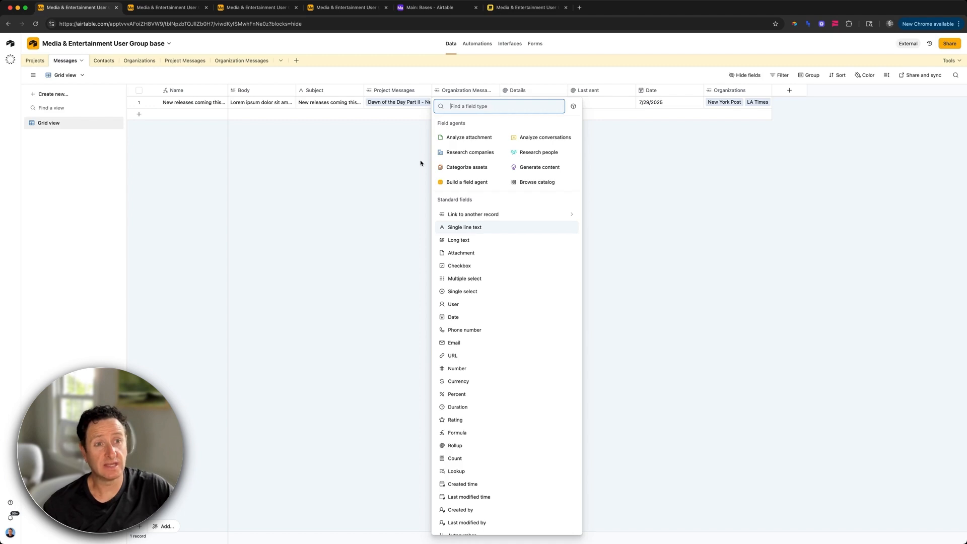
{"action": "type", "text": "formu"}
{"action": "key", "text": "BackSpace"}
{"action": "key", "text": "BackSpace"}
{"action": "key", "text": "BackSpace"}
{"action": "key", "text": "BackSpace"}
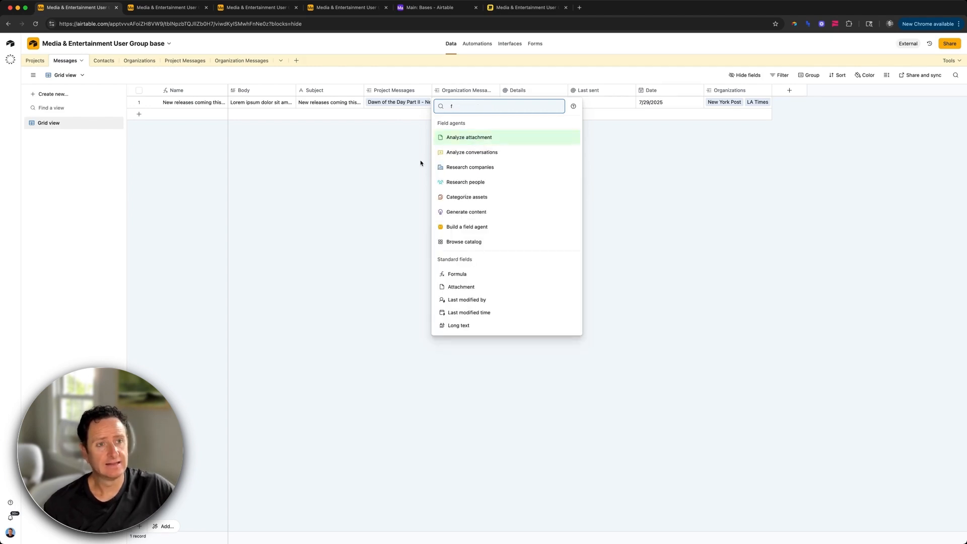
{"action": "key", "text": "Escape"}
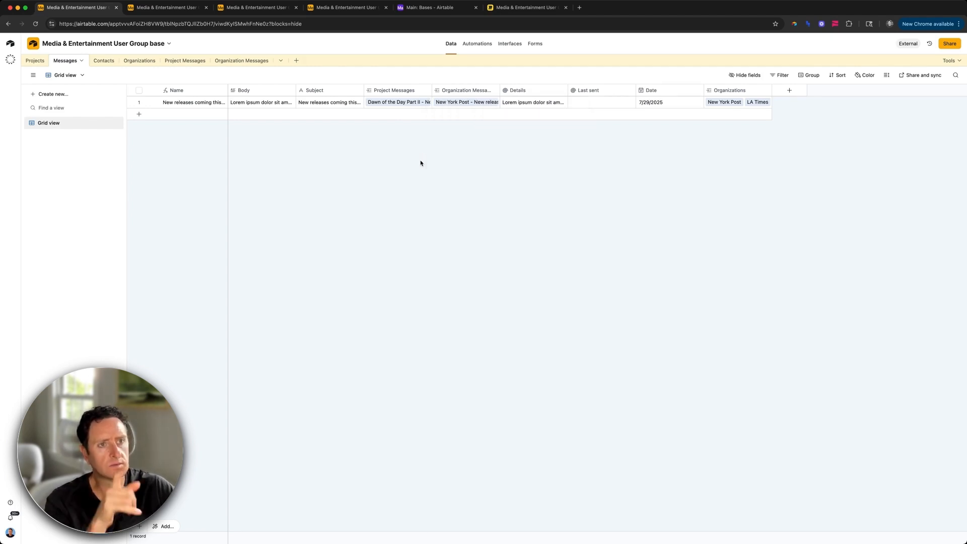
{"action": "double_click", "coordinate": [527, 94]}
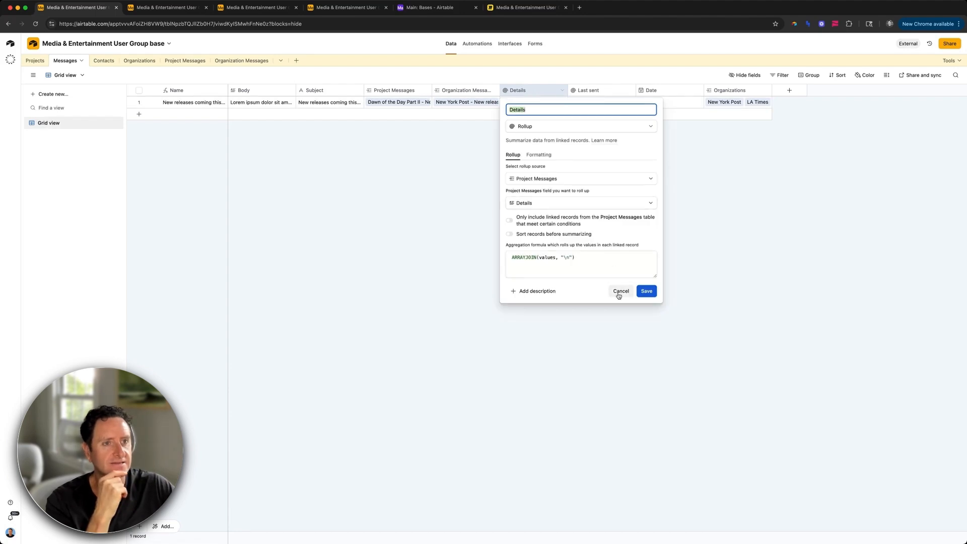
{"action": "left_click", "coordinate": [646, 291]}
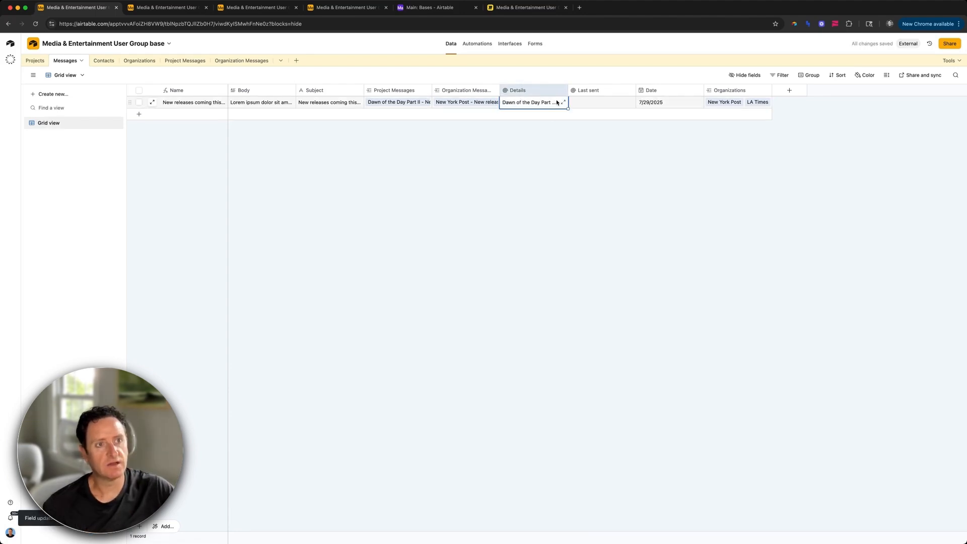
Step: Expand the Details cell to read the three release summaries, then return to the Partners preview
{"action": "left_click", "coordinate": [563, 102]}
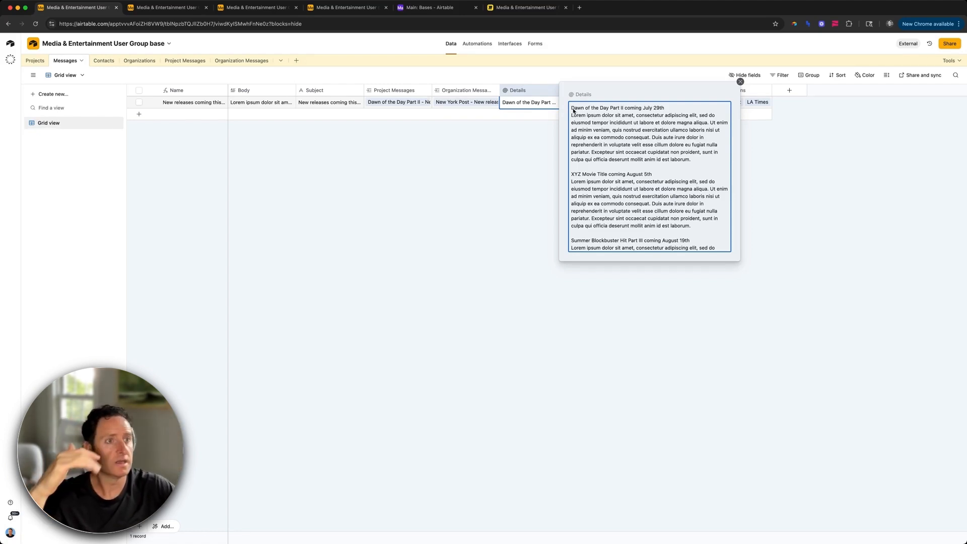
{"action": "scroll", "coordinate": [604, 166], "scroll_direction": "down", "scroll_amount": 3}
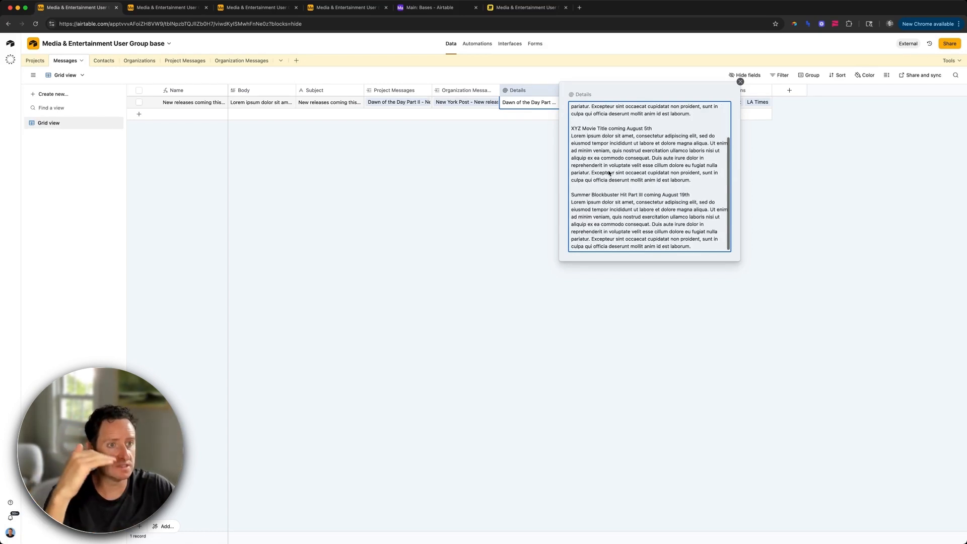
{"action": "scroll", "coordinate": [610, 172], "scroll_direction": "up", "scroll_amount": 3}
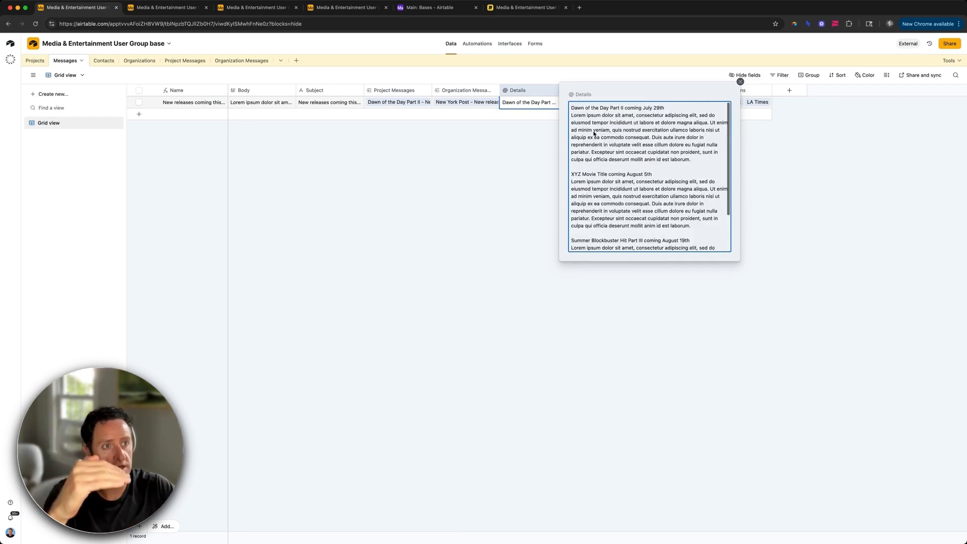
{"action": "left_click_drag", "start_coordinate": [575, 118], "coordinate": [679, 151]}
{"action": "left_click_drag", "start_coordinate": [582, 174], "coordinate": [652, 174]}
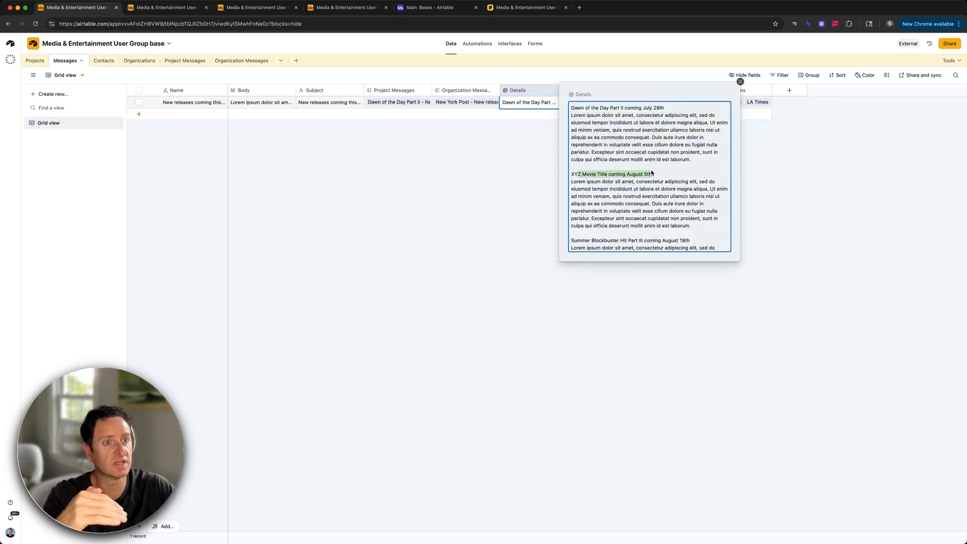
{"action": "scroll", "coordinate": [584, 169], "scroll_direction": "down", "scroll_amount": 1}
{"action": "left_click_drag", "start_coordinate": [577, 161], "coordinate": [670, 199]}
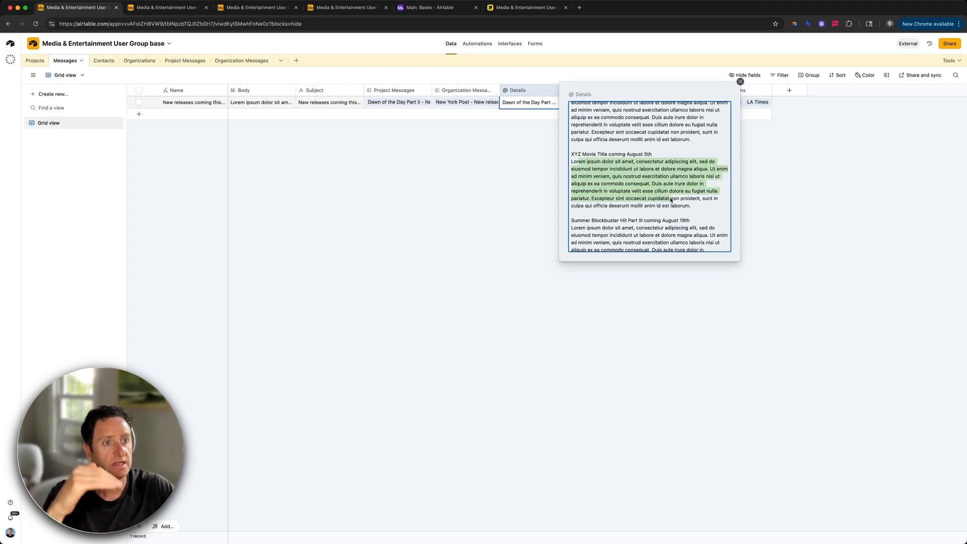
{"action": "scroll", "coordinate": [660, 199], "scroll_direction": "down", "scroll_amount": 1}
{"action": "left_click", "coordinate": [584, 194]}
{"action": "left_click_drag", "start_coordinate": [584, 195], "coordinate": [671, 194]}
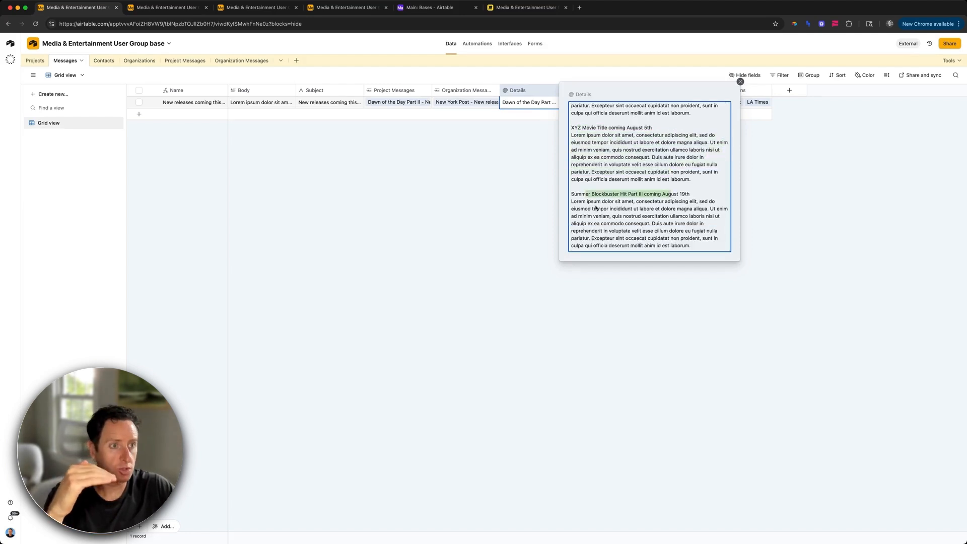
{"action": "left_click_drag", "start_coordinate": [595, 208], "coordinate": [714, 241]}
{"action": "left_click", "coordinate": [526, 204]}
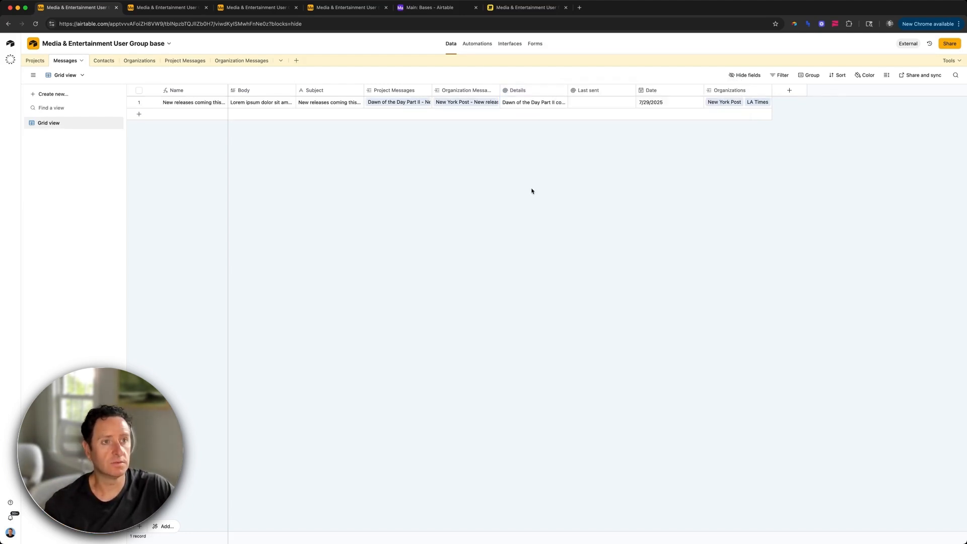
{"action": "key", "text": "ctrl+Tab"}
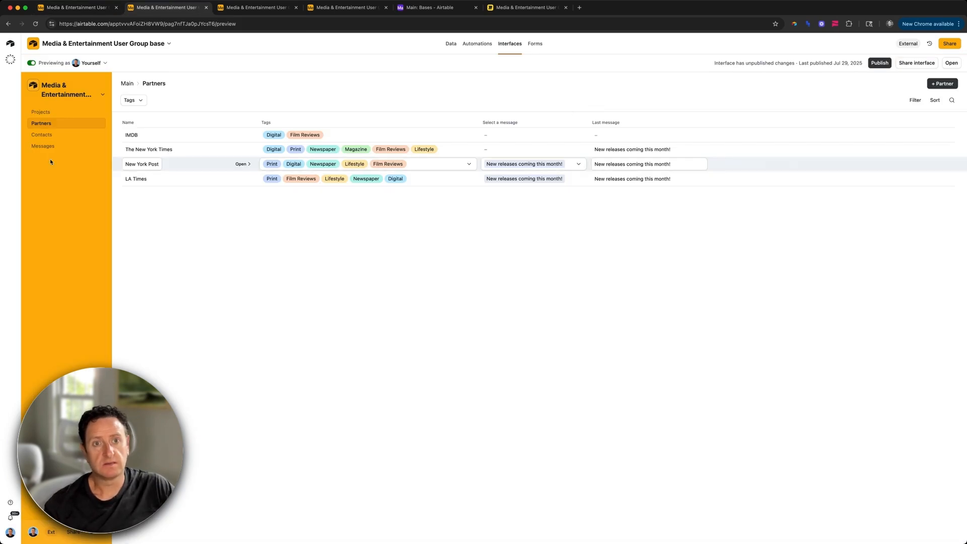
Step: On the Messages interface page, insert the Details field between Body and Last sent
{"action": "left_click", "coordinate": [46, 146]}
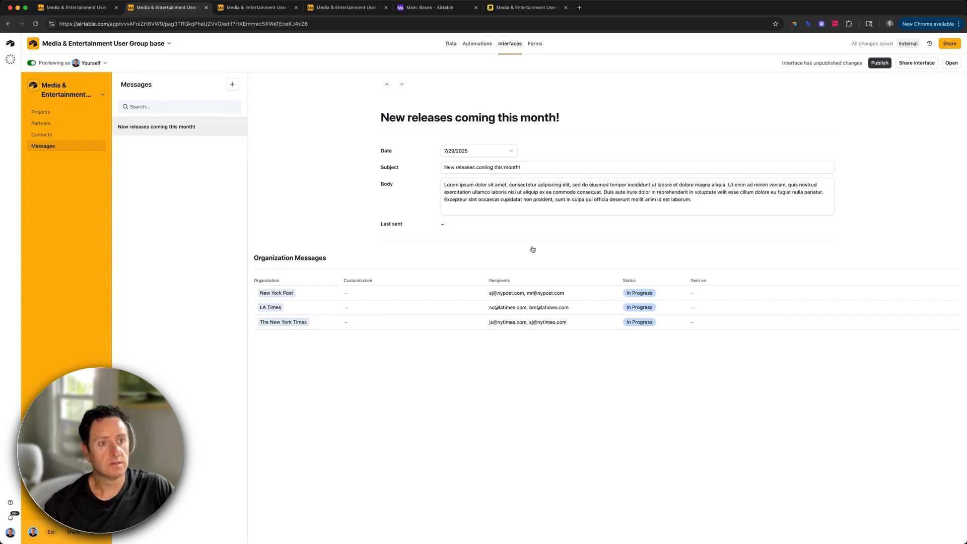
{"action": "left_click", "coordinate": [601, 223]}
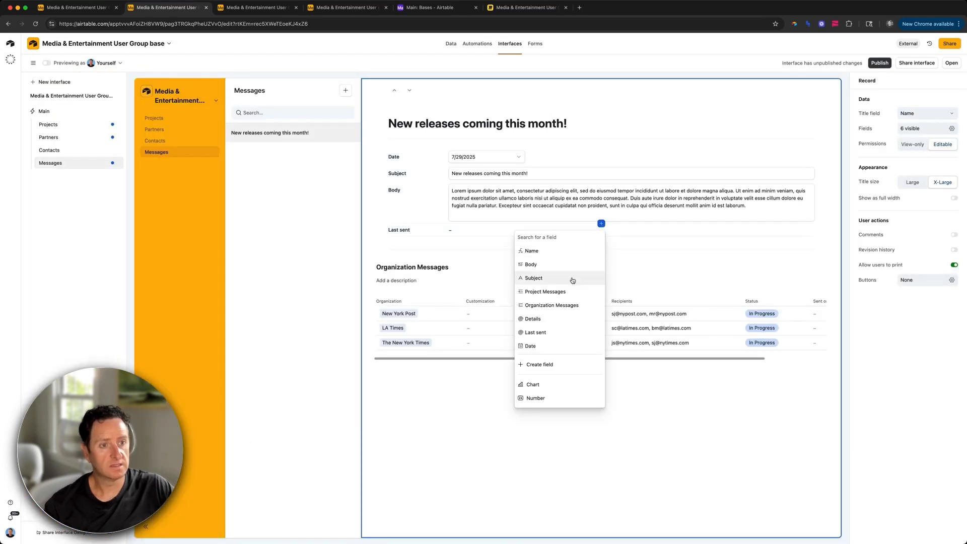
{"action": "scroll", "coordinate": [562, 307], "scroll_direction": "down", "scroll_amount": 1}
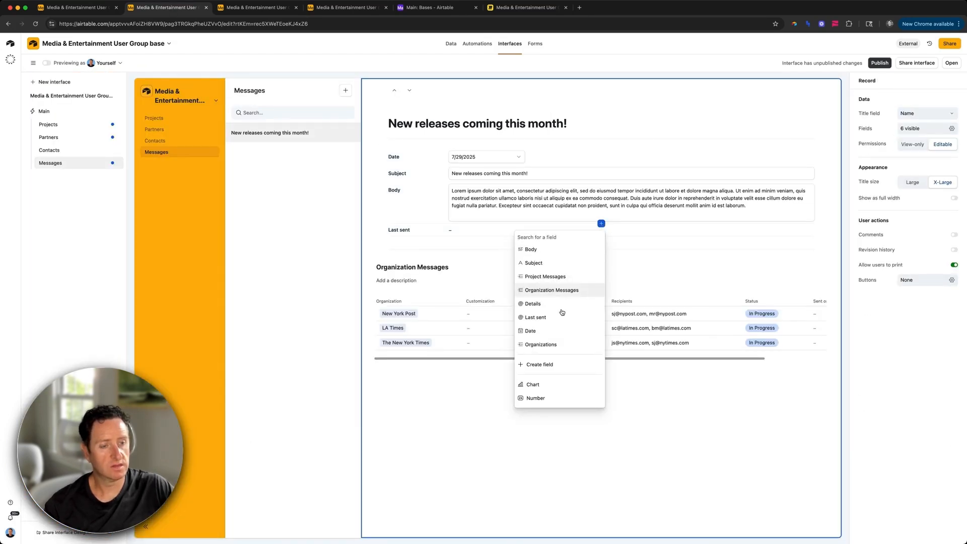
{"action": "scroll", "coordinate": [562, 313], "scroll_direction": "up", "scroll_amount": 1}
{"action": "scroll", "coordinate": [560, 311], "scroll_direction": "down", "scroll_amount": 1}
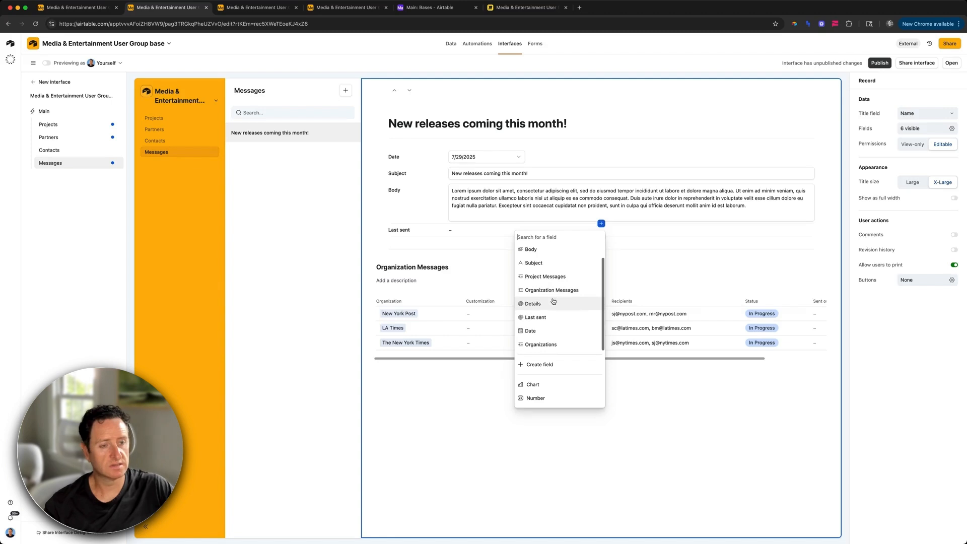
{"action": "left_click", "coordinate": [553, 303]}
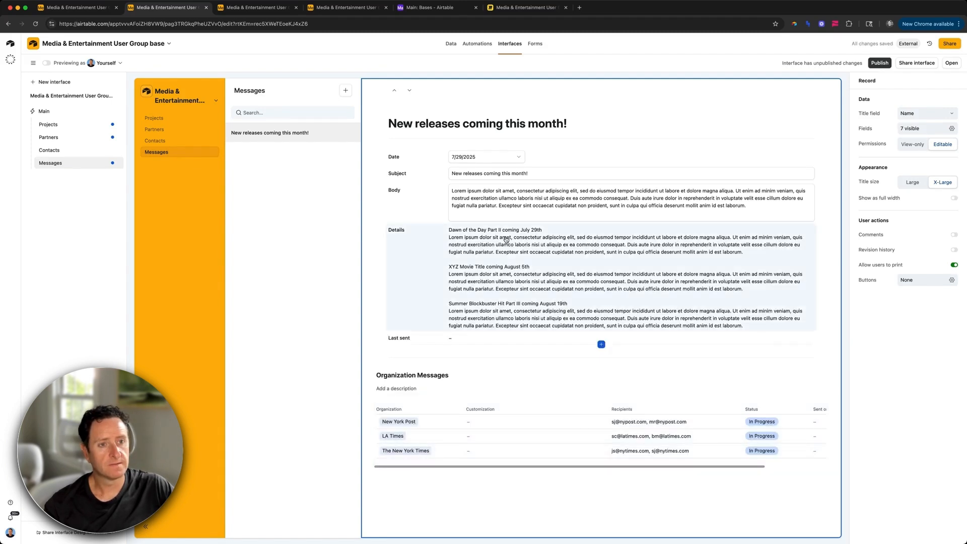
Step: Review the Details field's settings and add an empty field group below the table
{"action": "left_click", "coordinate": [486, 242]}
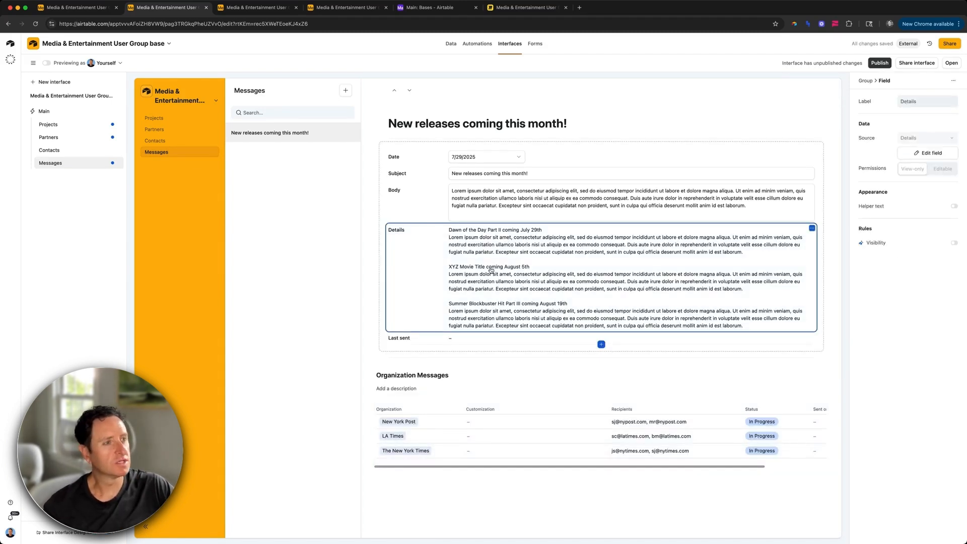
{"action": "left_click", "coordinate": [917, 154]}
{"action": "left_click", "coordinate": [600, 487]}
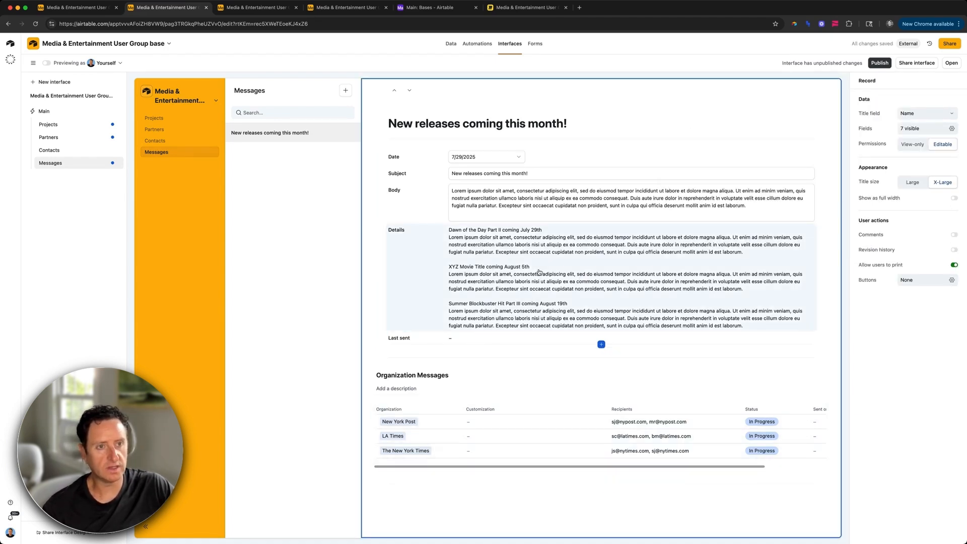
{"action": "left_click", "coordinate": [499, 285]}
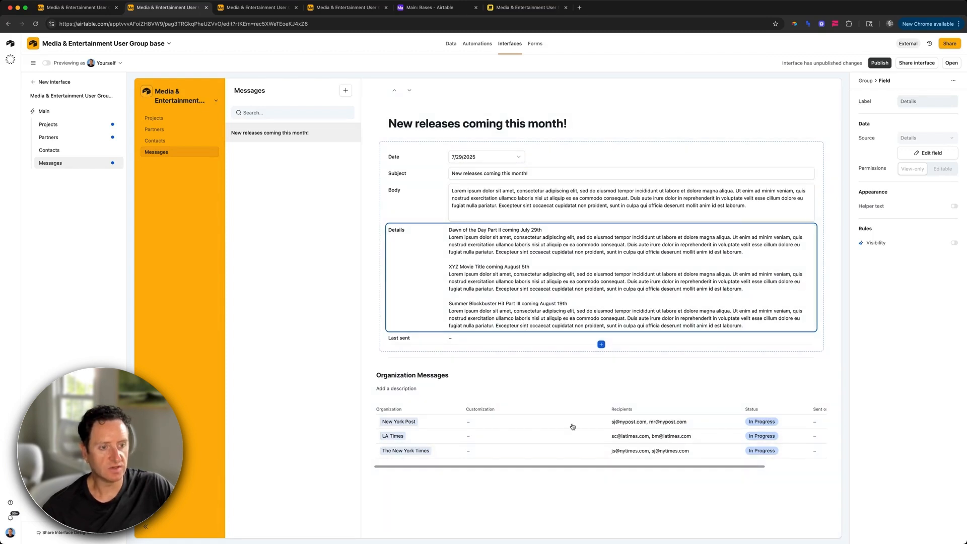
{"action": "left_click", "coordinate": [600, 484]}
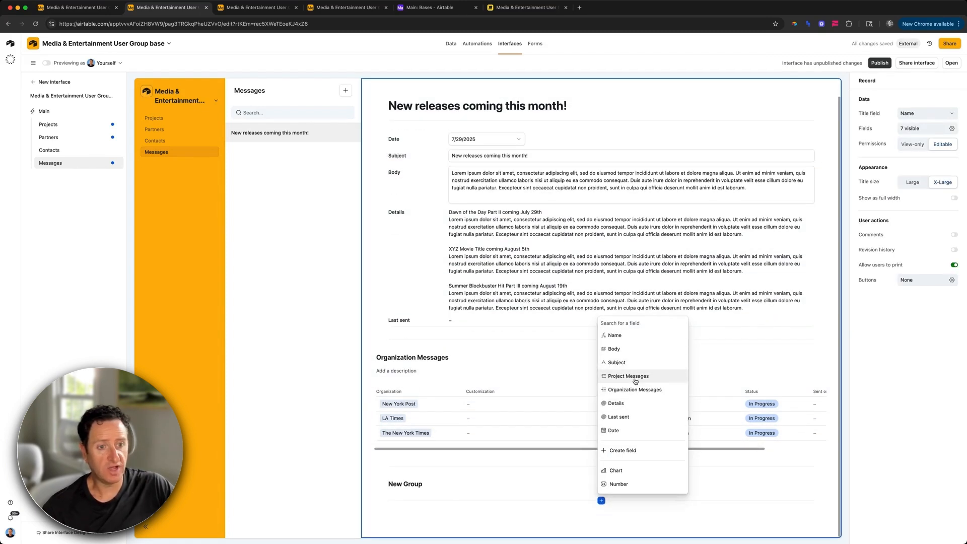
Step: Put Project Messages into the new group, displayed as a list of linked records
{"action": "left_click", "coordinate": [635, 377]}
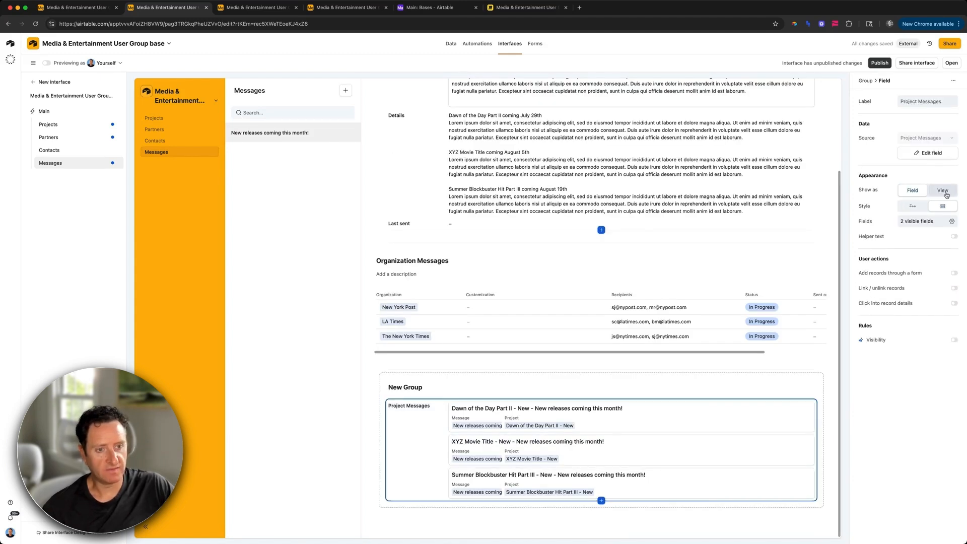
{"action": "left_click", "coordinate": [946, 195]}
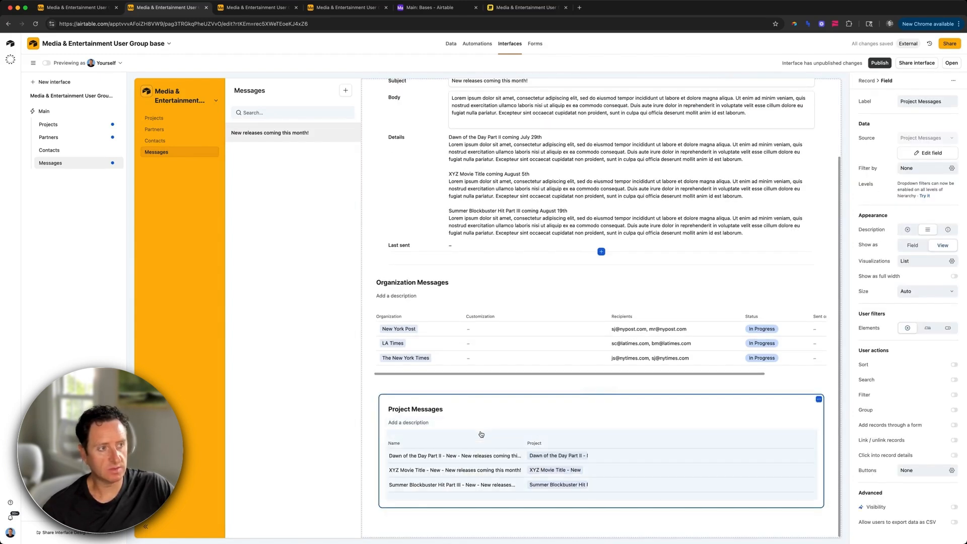
{"action": "left_click", "coordinate": [480, 436]}
Step: Hide Name and show Date (from Project) in the list's visible fields
{"action": "left_click", "coordinate": [932, 212]}
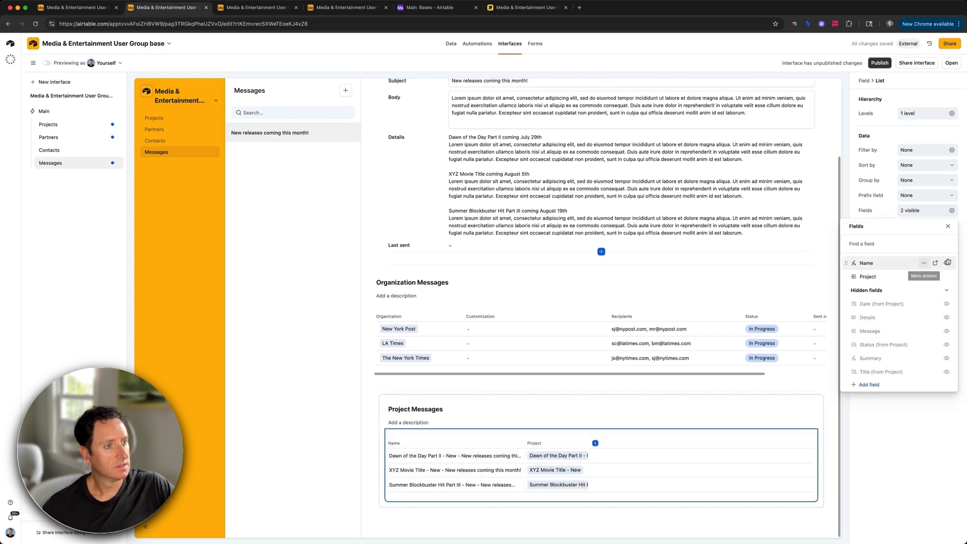
{"action": "left_click", "coordinate": [948, 264]}
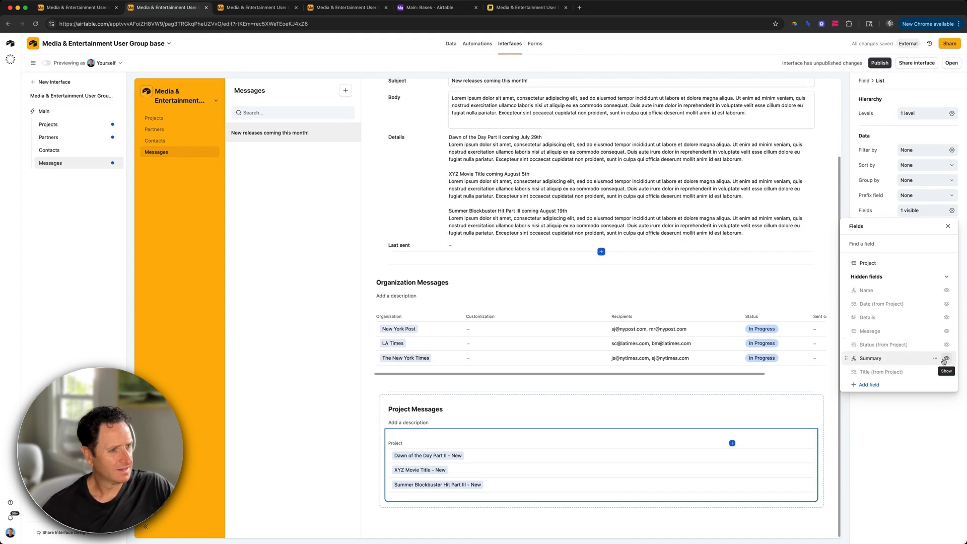
{"action": "scroll", "coordinate": [942, 359], "scroll_direction": "down", "scroll_amount": 1}
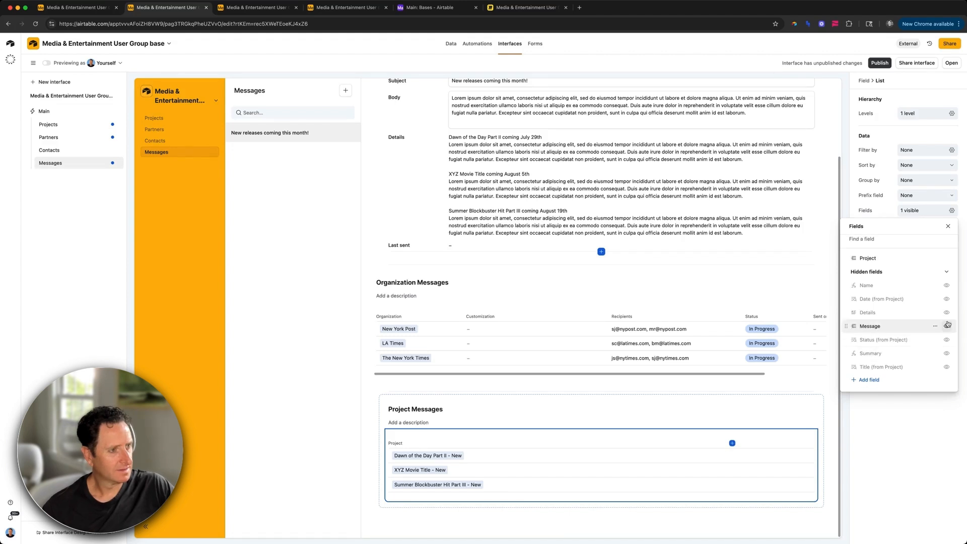
{"action": "left_click", "coordinate": [947, 298]}
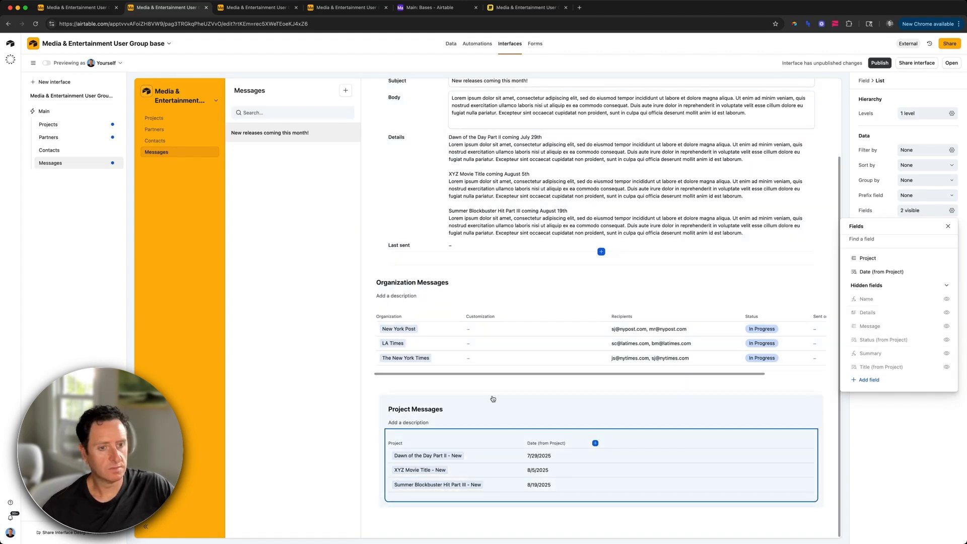
{"action": "left_click", "coordinate": [911, 165]}
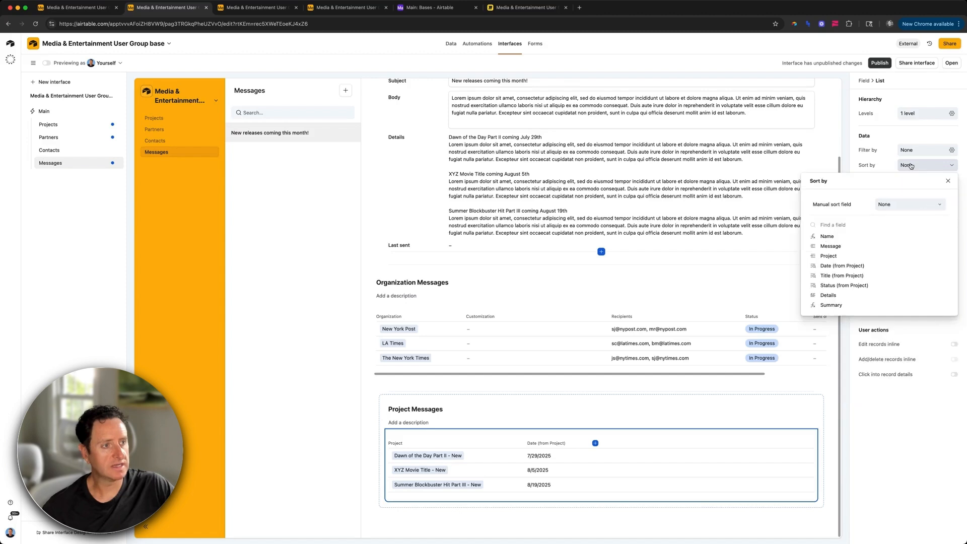
Step: Create a new manual sort field named Manual sort for the Project Messages list
{"action": "left_click", "coordinate": [898, 205]}
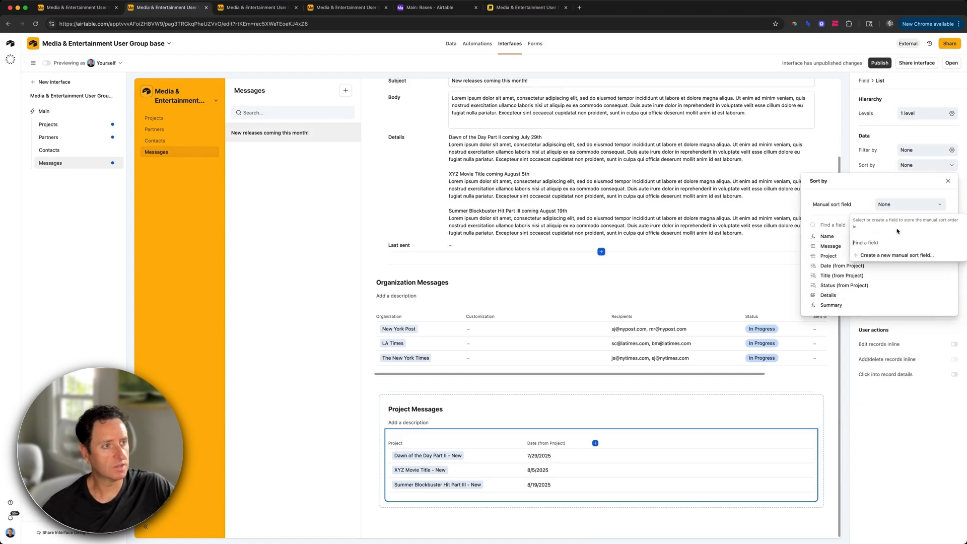
{"action": "left_click", "coordinate": [887, 256]}
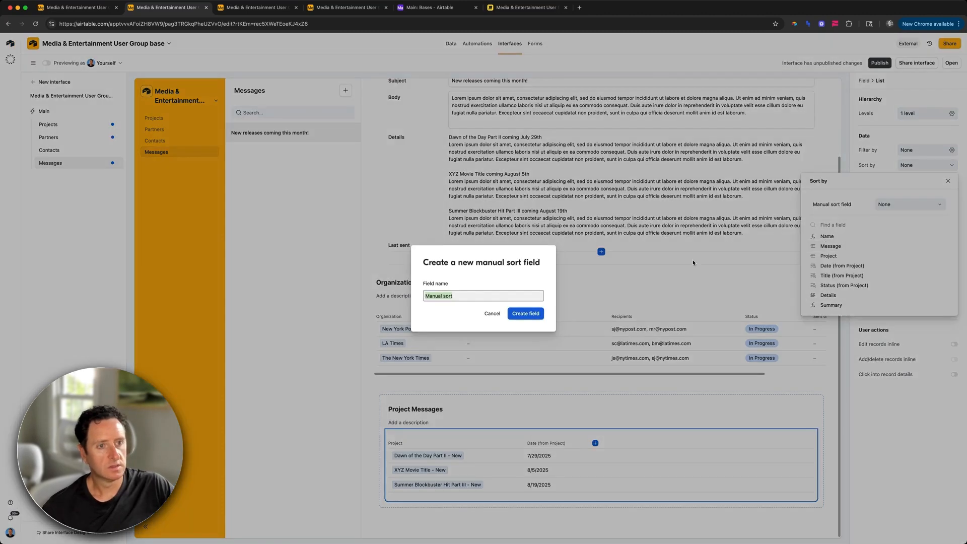
{"action": "left_click", "coordinate": [535, 313]}
Step: Check the new field in the Project Messages table, then close the sort settings
{"action": "key", "text": "ctrl+shift+Tab"}
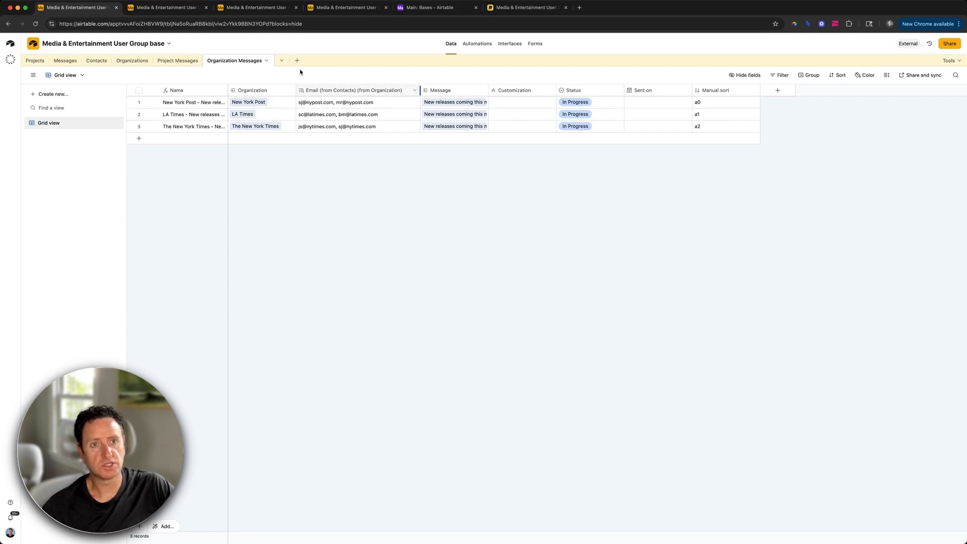
{"action": "left_click", "coordinate": [185, 61]}
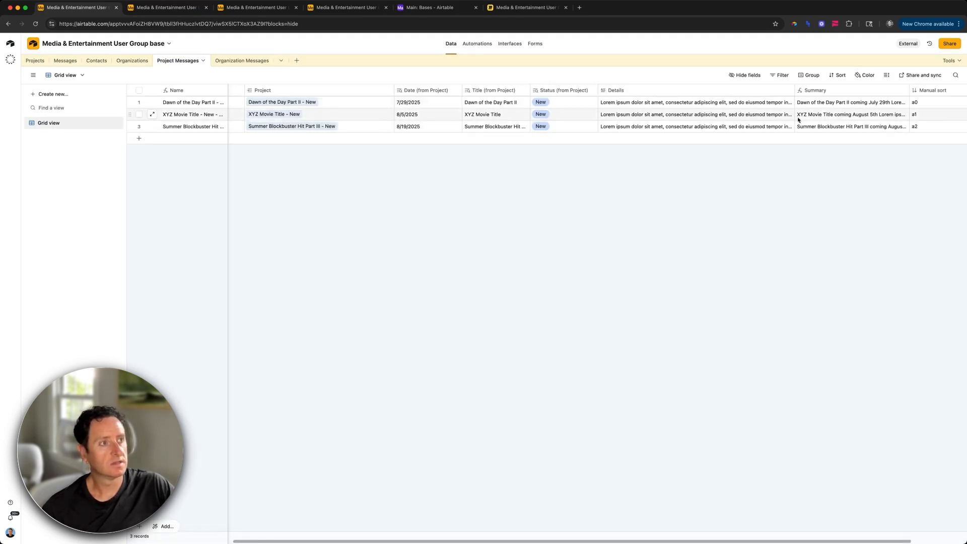
{"action": "scroll", "coordinate": [860, 100], "scroll_direction": "right", "scroll_amount": 3}
{"action": "key", "text": "ctrl+Tab"}
{"action": "key", "text": "ctrl+Tab"}
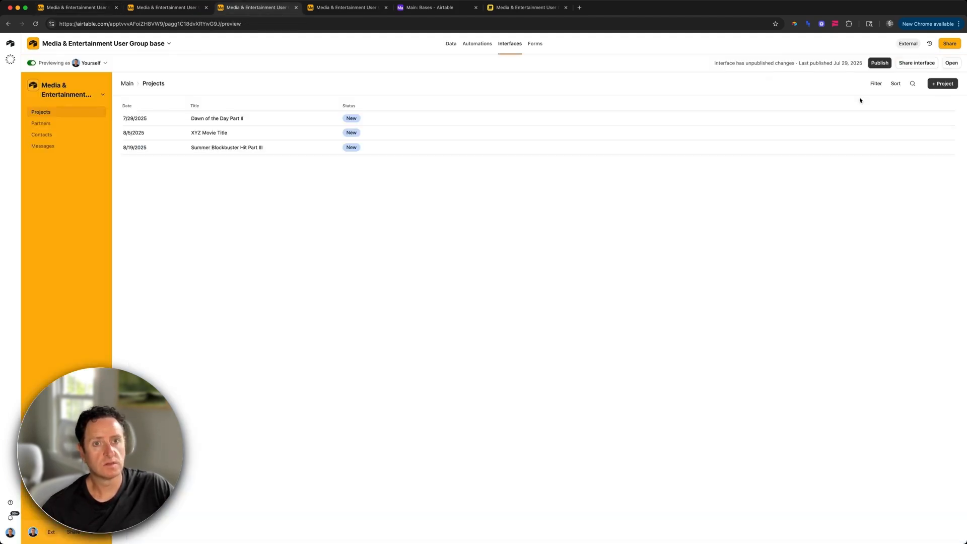
{"action": "key", "text": "ctrl+Tab"}
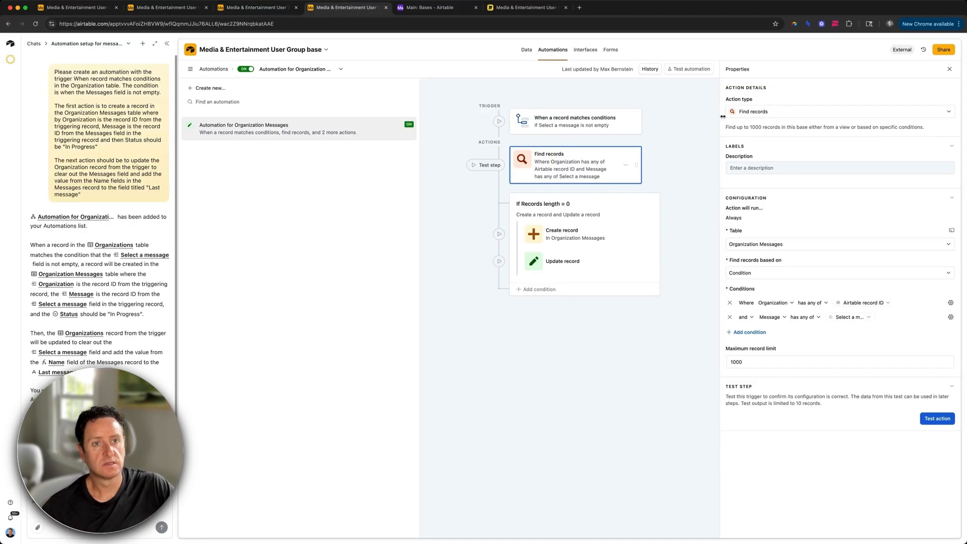
{"action": "key", "text": "ctrl+shift+Tab"}
{"action": "key", "text": "ctrl+shift+Tab"}
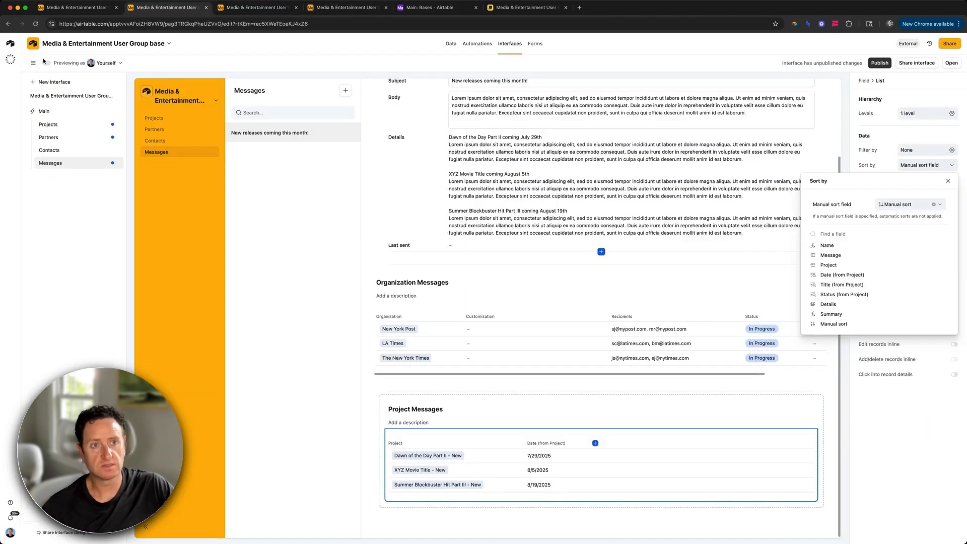
{"action": "left_click", "coordinate": [46, 65]}
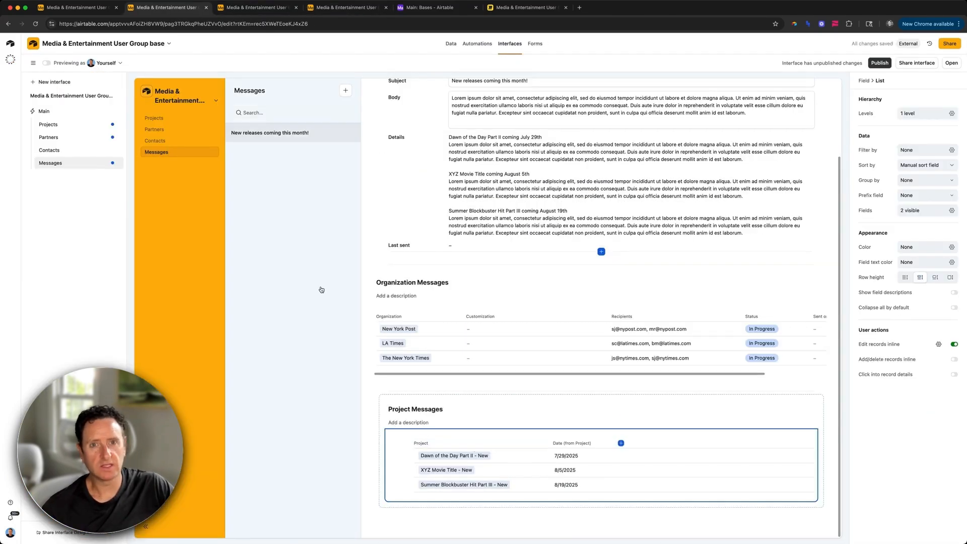
Step: Sort the Details rollup's records by Manual sort A→Z, save and confirm, then preview the page
{"action": "left_click", "coordinate": [46, 63]}
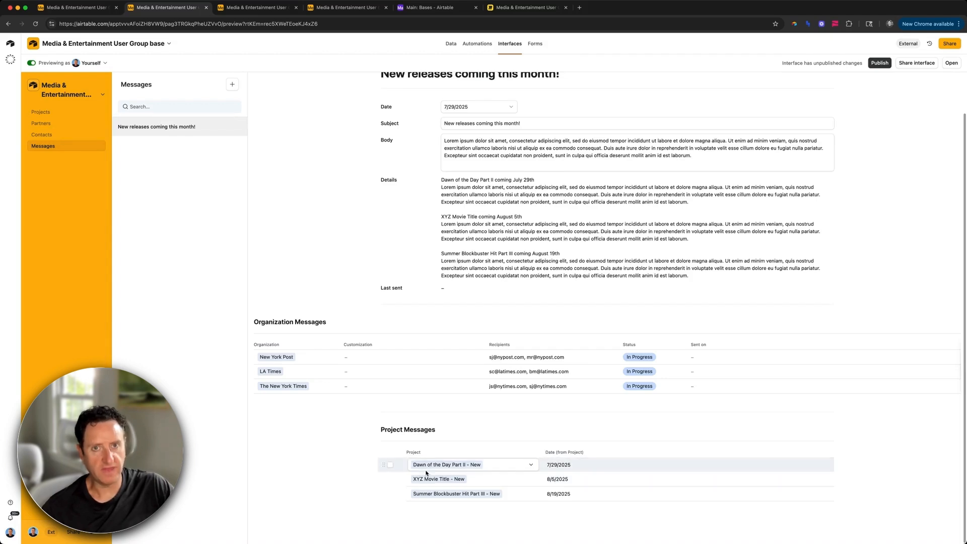
{"action": "left_click", "coordinate": [31, 63]}
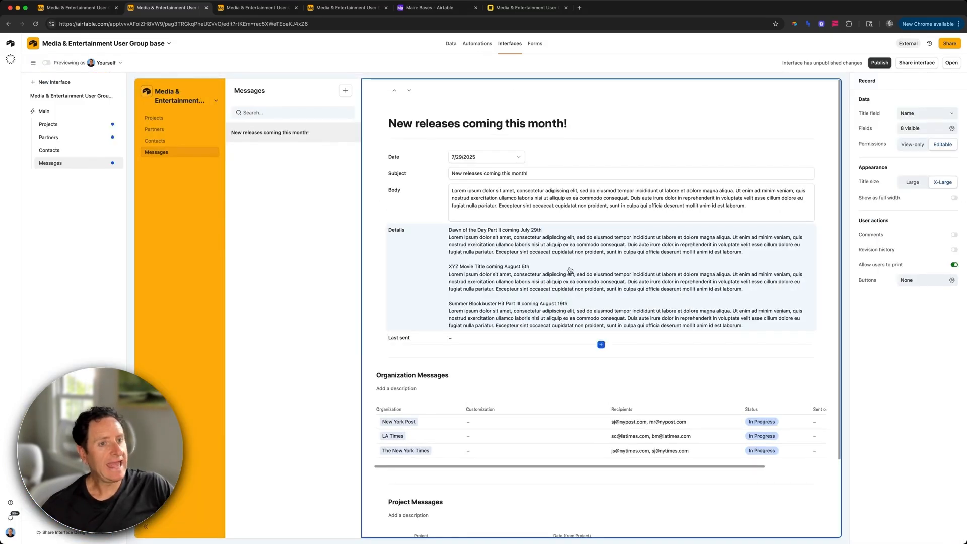
{"action": "left_click", "coordinate": [569, 271]}
{"action": "left_click", "coordinate": [918, 153]}
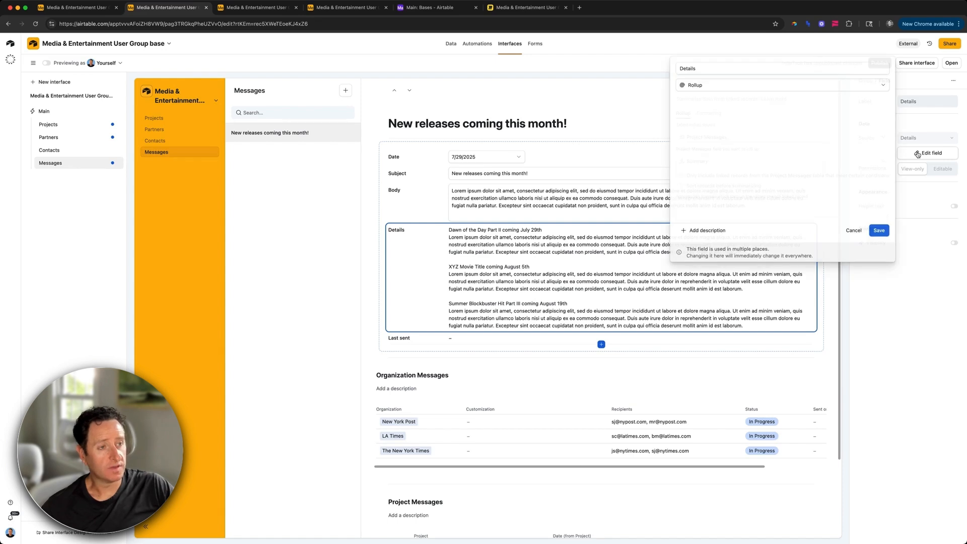
{"action": "left_click", "coordinate": [718, 194]}
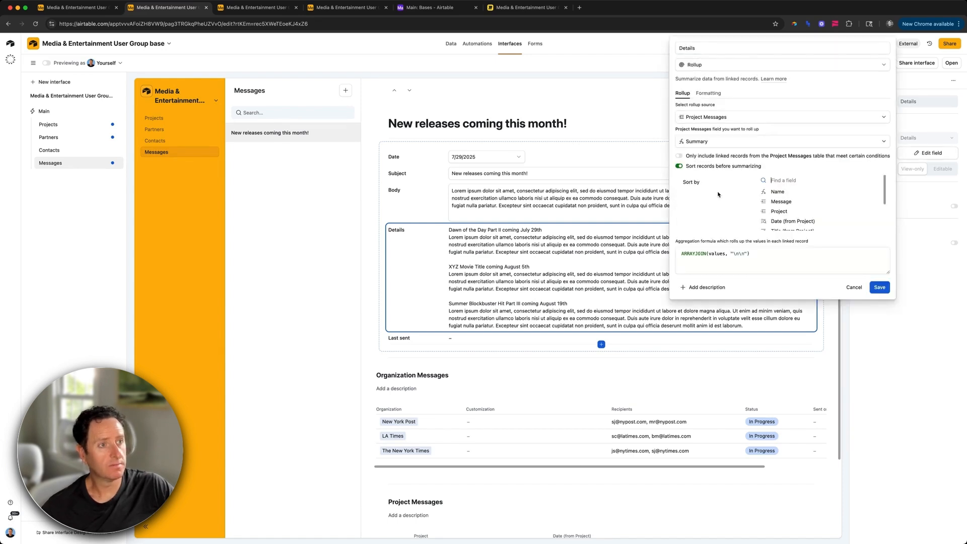
{"action": "scroll", "coordinate": [805, 217], "scroll_direction": "down", "scroll_amount": 3}
{"action": "left_click", "coordinate": [795, 224]}
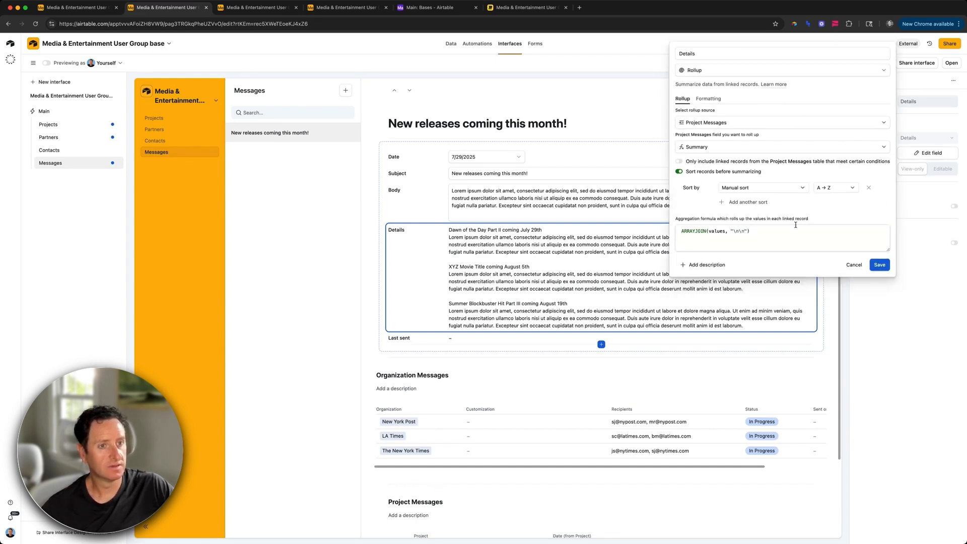
{"action": "left_click", "coordinate": [879, 265]}
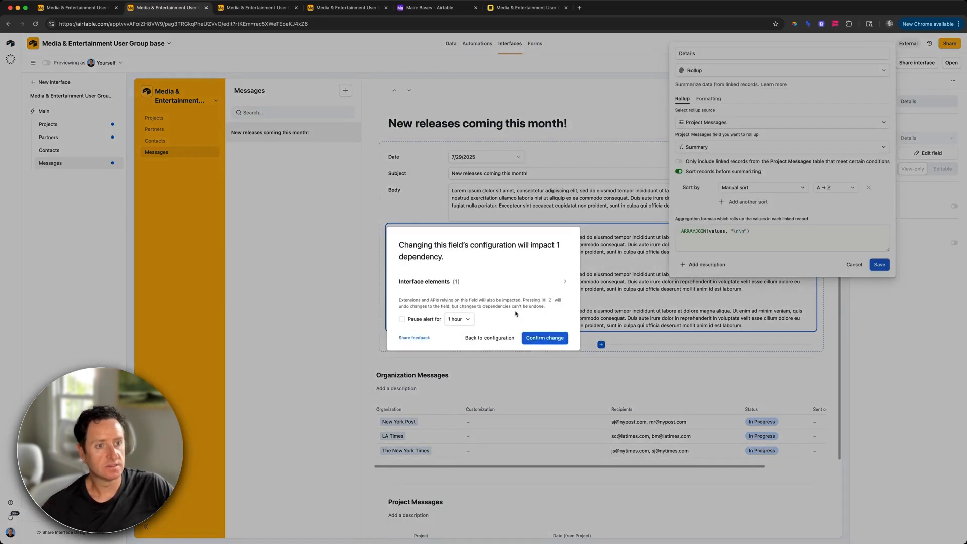
{"action": "left_click", "coordinate": [544, 338]}
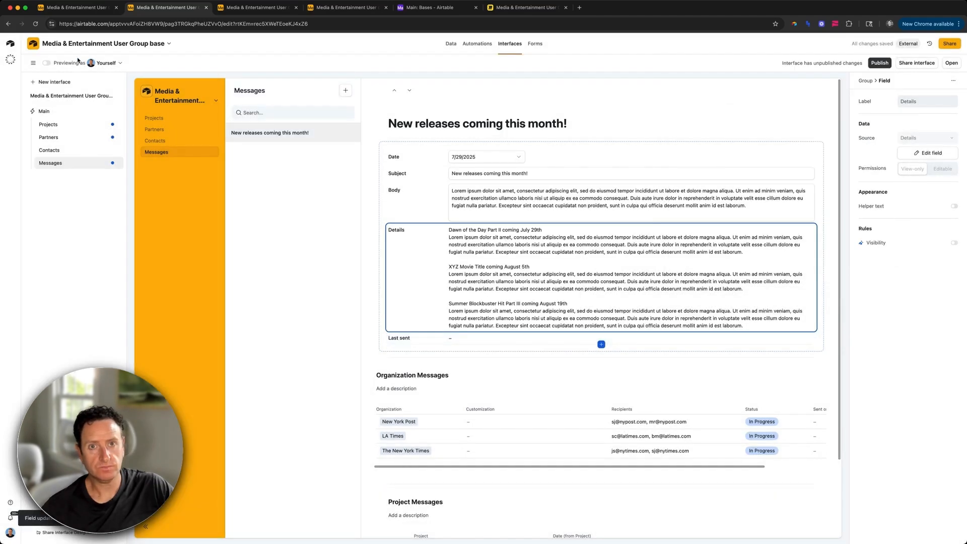
{"action": "left_click", "coordinate": [46, 64]}
{"action": "scroll", "coordinate": [385, 333], "scroll_direction": "down", "scroll_amount": 2}
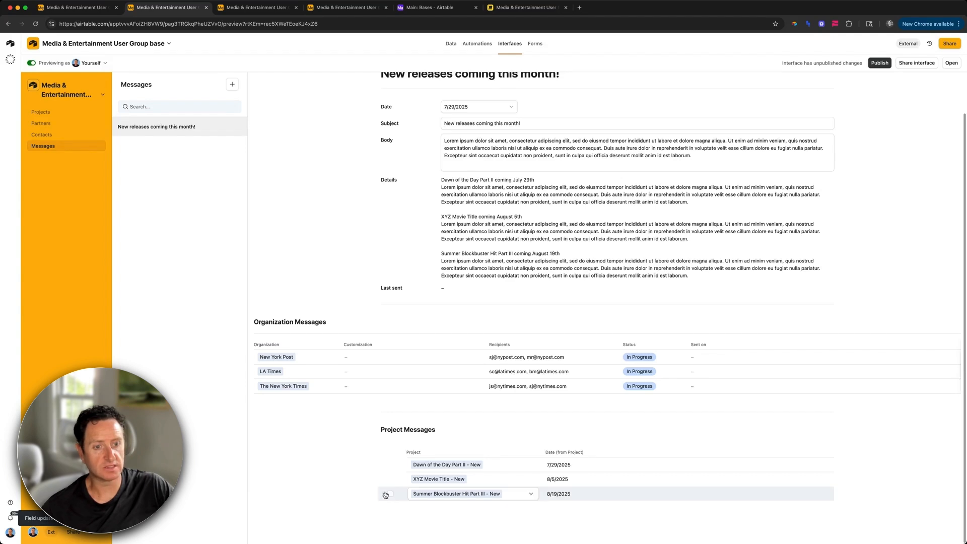
Step: Drag Summer Blockbuster to the top and Dawn of the Day to the bottom, then check Details
{"action": "left_click_drag", "start_coordinate": [383, 493], "coordinate": [385, 461]}
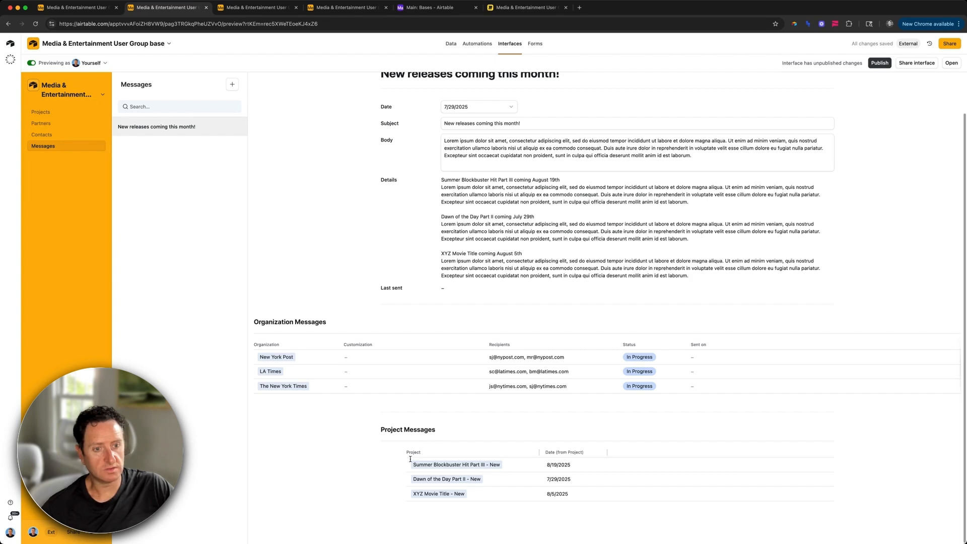
{"action": "left_click", "coordinate": [390, 479]}
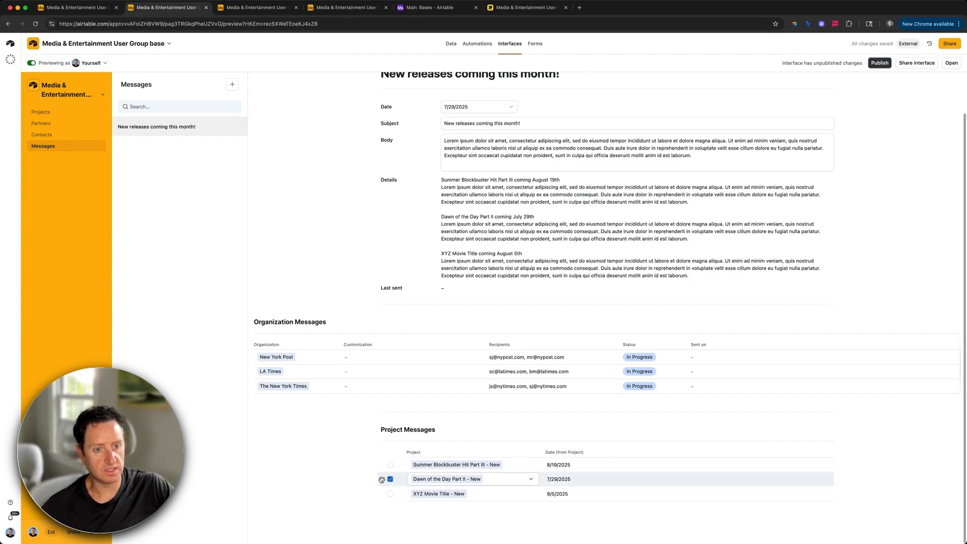
{"action": "left_click_drag", "start_coordinate": [384, 479], "coordinate": [382, 496]}
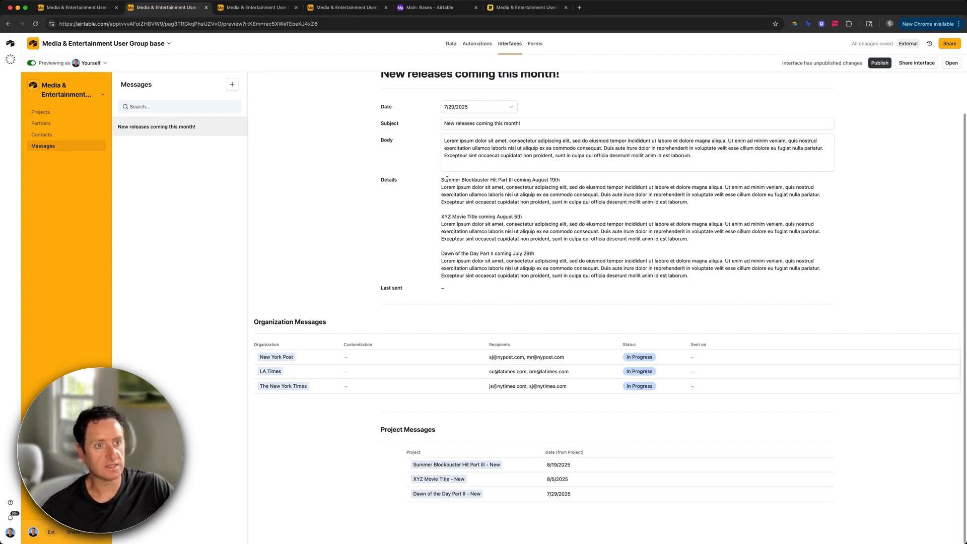
{"action": "left_click_drag", "start_coordinate": [442, 179], "coordinate": [687, 287]}
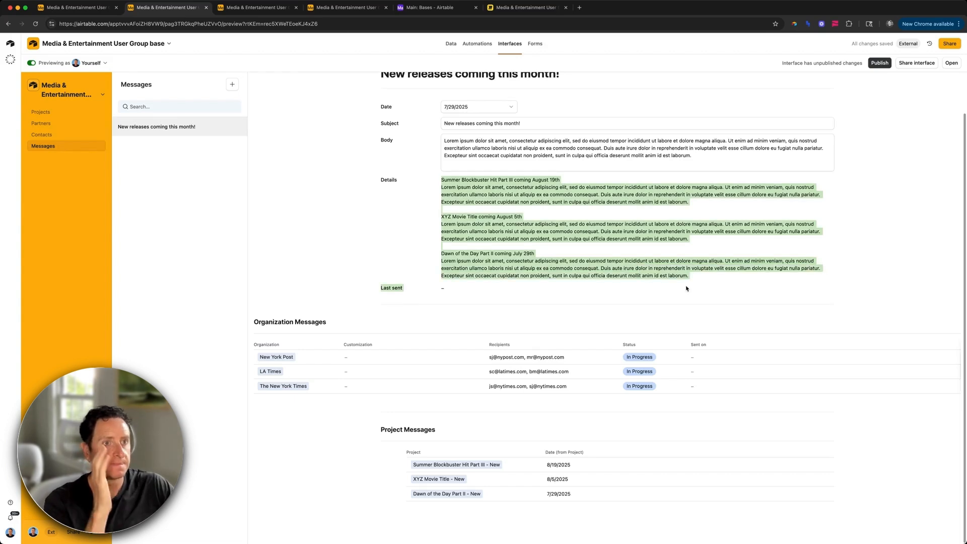
{"action": "left_click", "coordinate": [686, 286]}
{"action": "scroll", "coordinate": [685, 275], "scroll_direction": "up", "scroll_amount": 1}
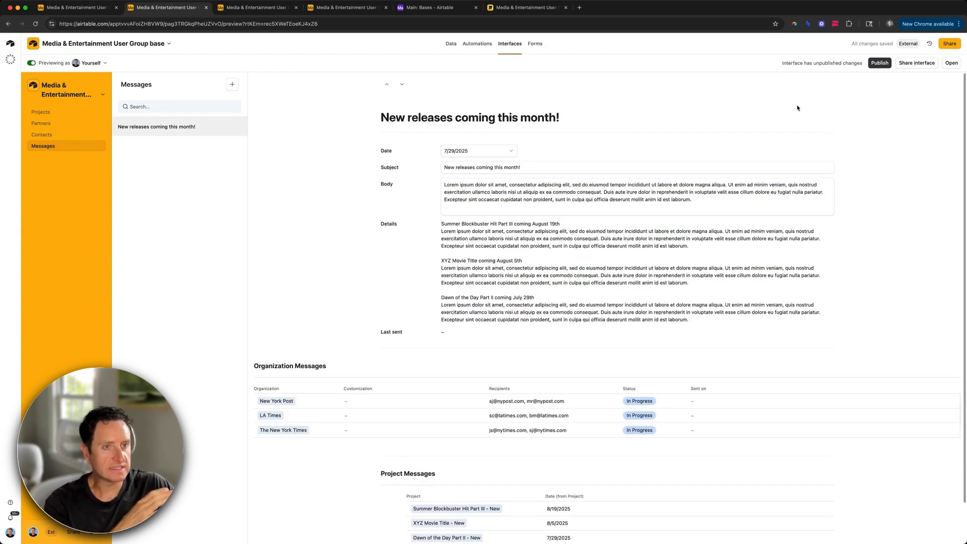
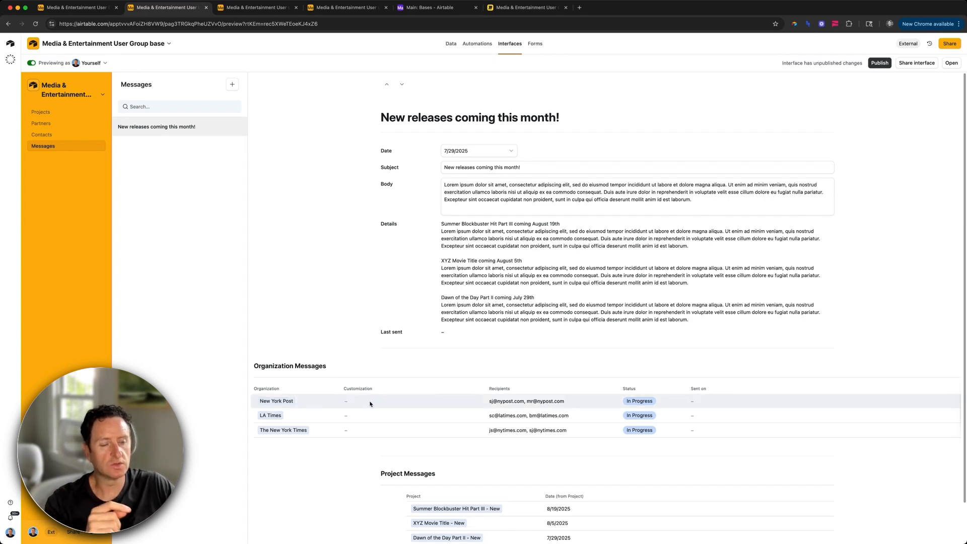
Step: Turn off 'Previewing as' to edit the Messages page, then scroll down to Organization Messages
{"action": "scroll", "coordinate": [371, 404], "scroll_direction": "down", "scroll_amount": 2}
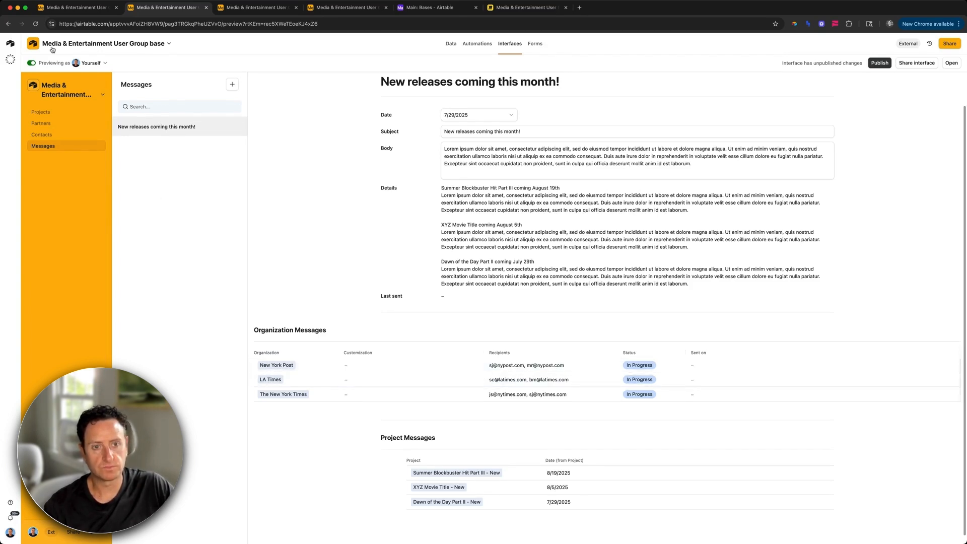
{"action": "left_click", "coordinate": [32, 63]}
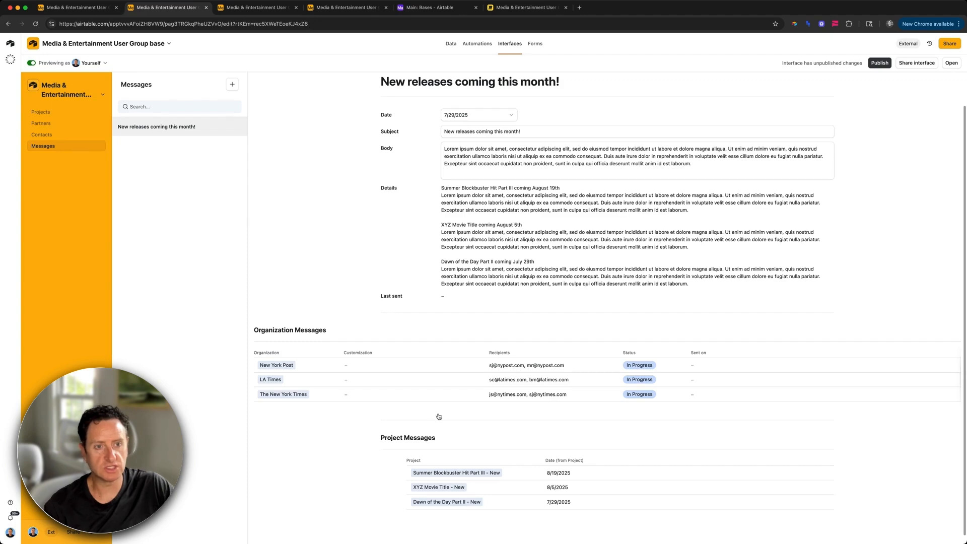
{"action": "scroll", "coordinate": [438, 416], "scroll_direction": "down", "scroll_amount": 3}
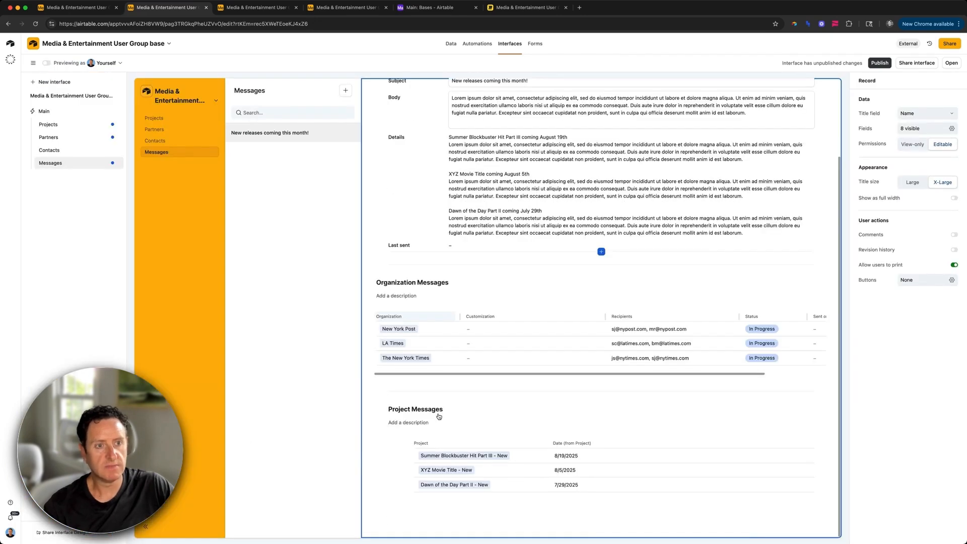
Step: Enter inline customization notes for New York Post, LA Times and The New York Times
{"action": "left_click", "coordinate": [492, 308]}
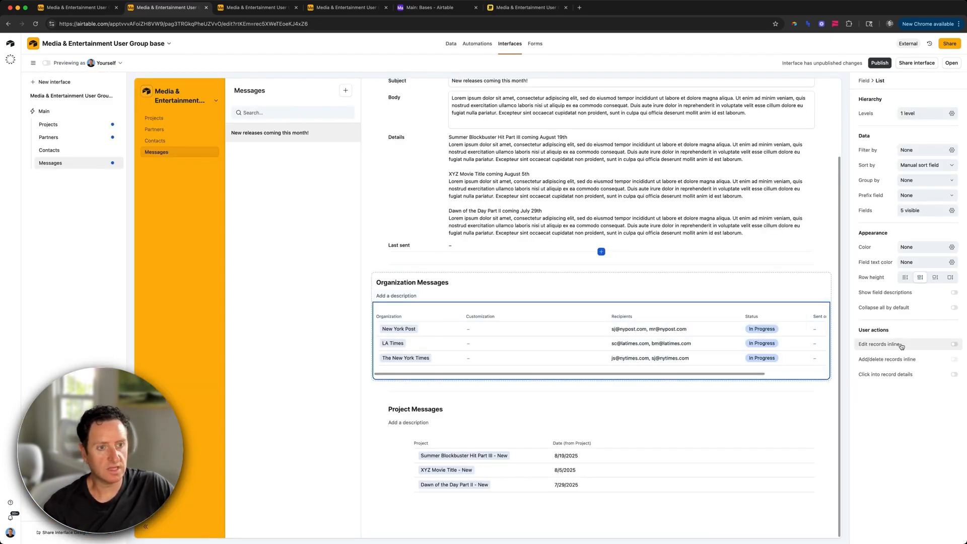
{"action": "left_click", "coordinate": [553, 331]}
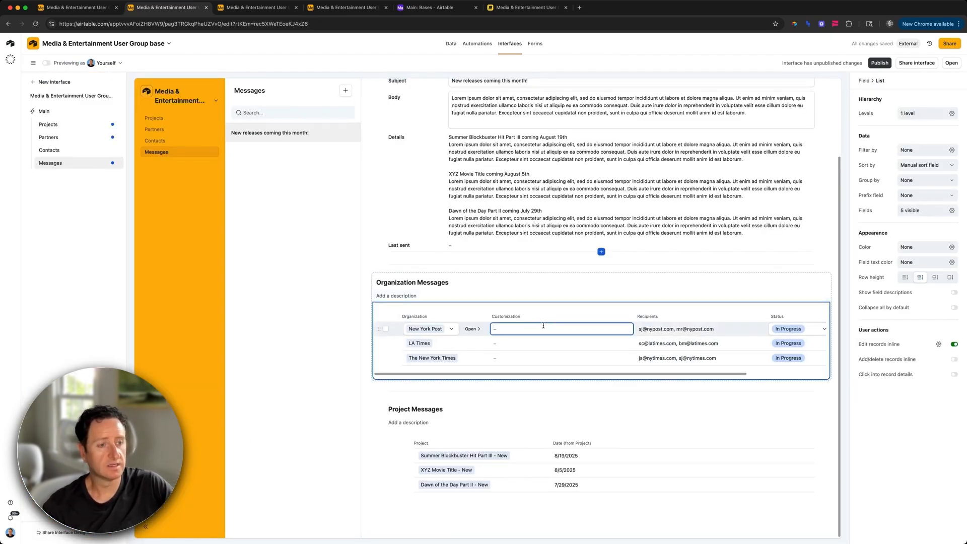
{"action": "type", "text": "It was great to see "}
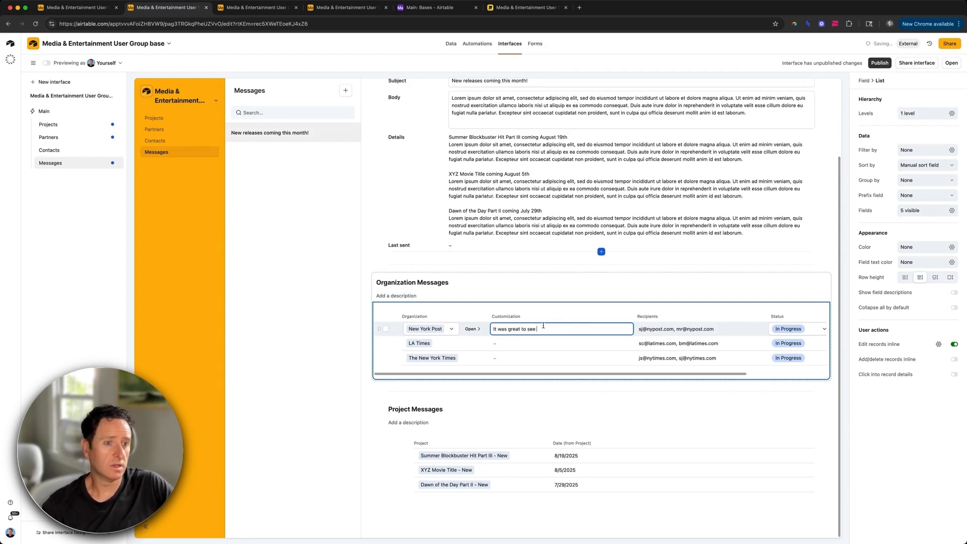
{"action": "type", "text": "you all last week."}
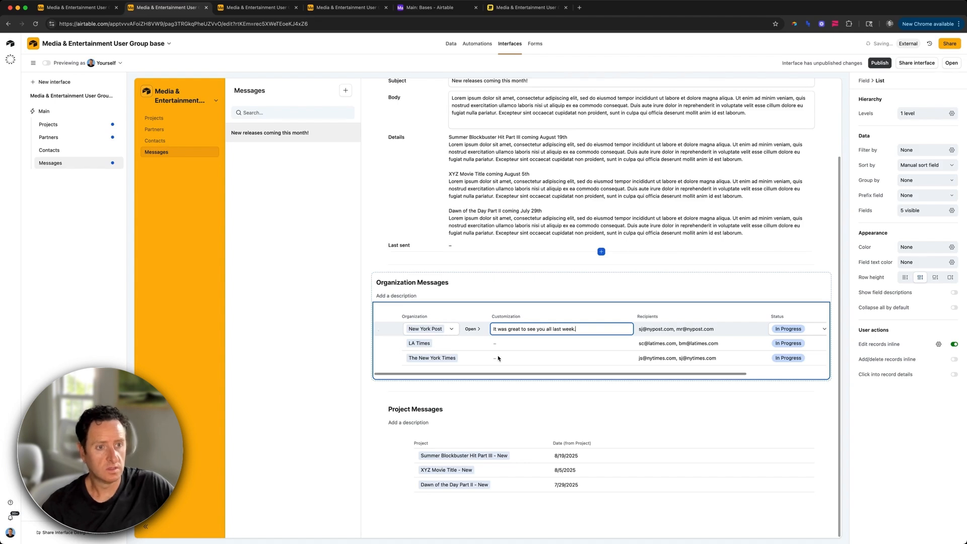
{"action": "left_click", "coordinate": [502, 341]}
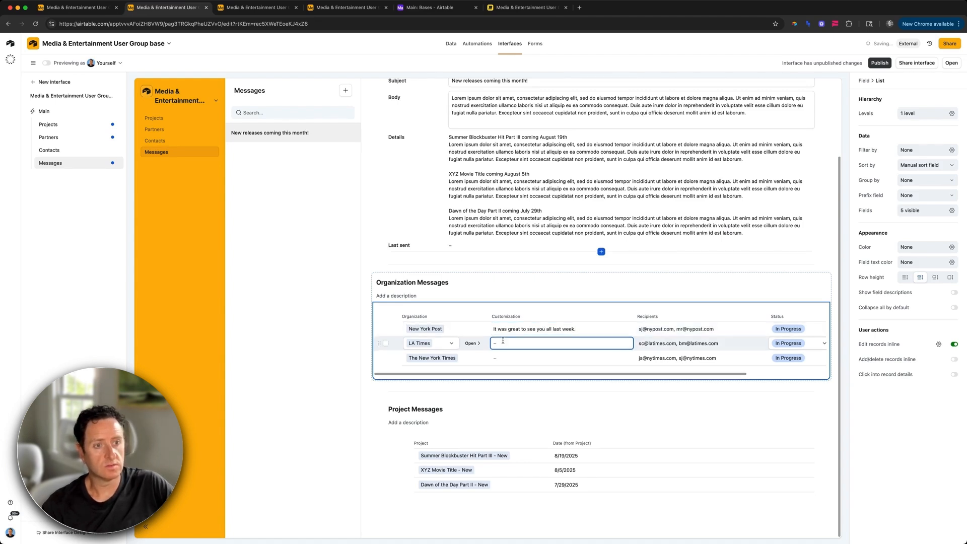
{"action": "type", "text": "Don't forget about our end of summary event."}
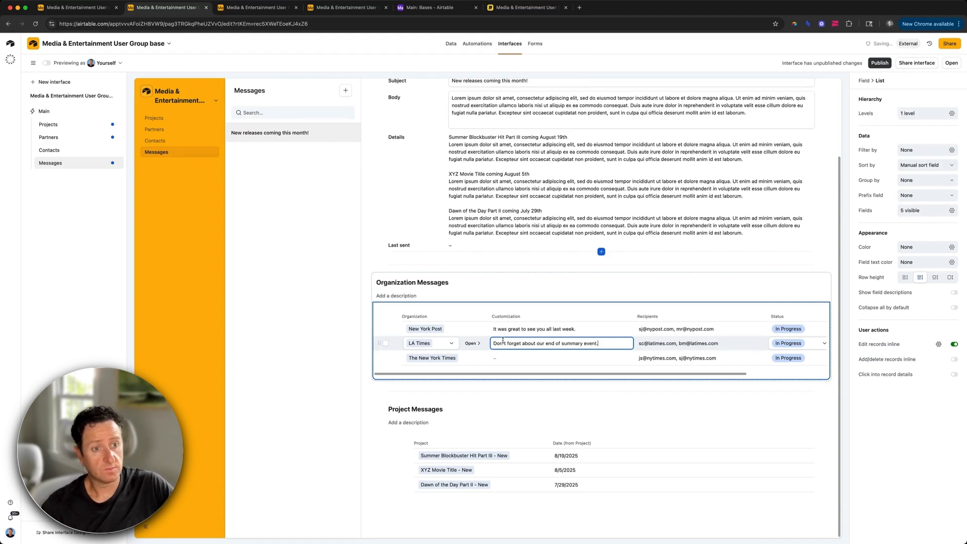
{"action": "left_click", "coordinate": [503, 358]}
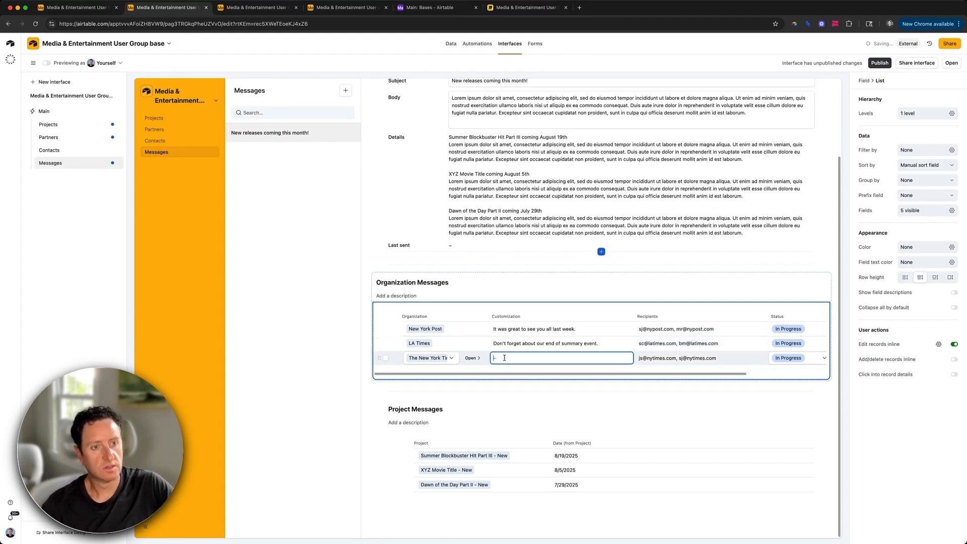
{"action": "type", "text": "Thank"}
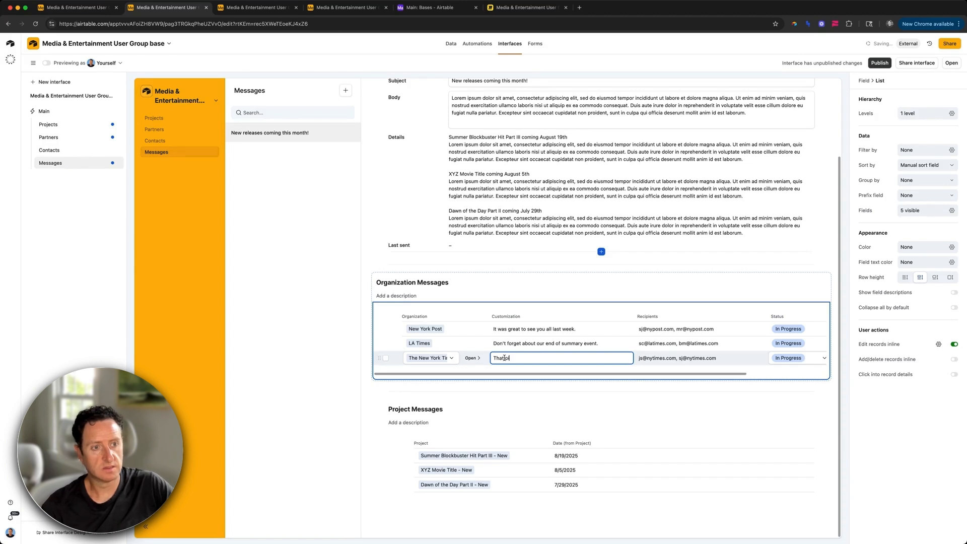
{"action": "type", "text": " piece you guys ran on xyz was re"}
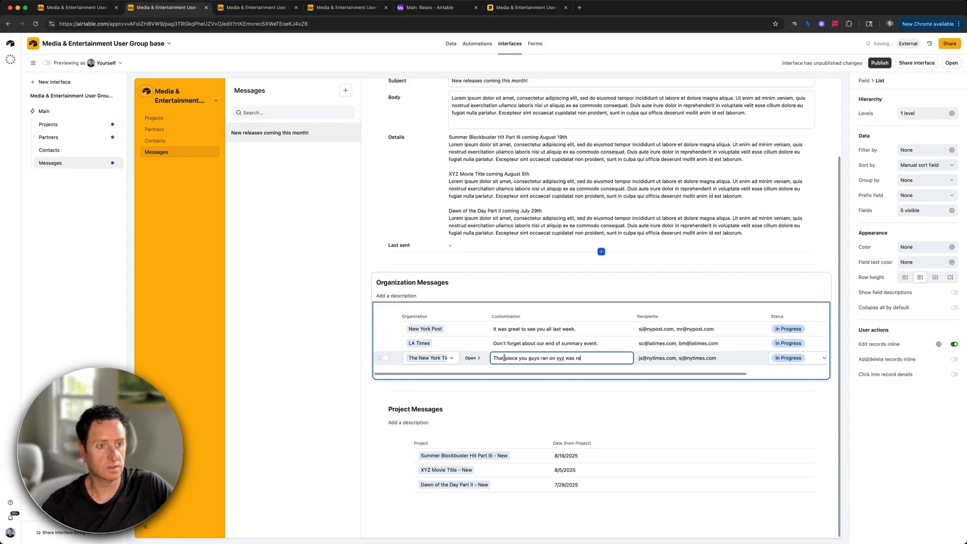
{"action": "type", "text": "ally cool!"}
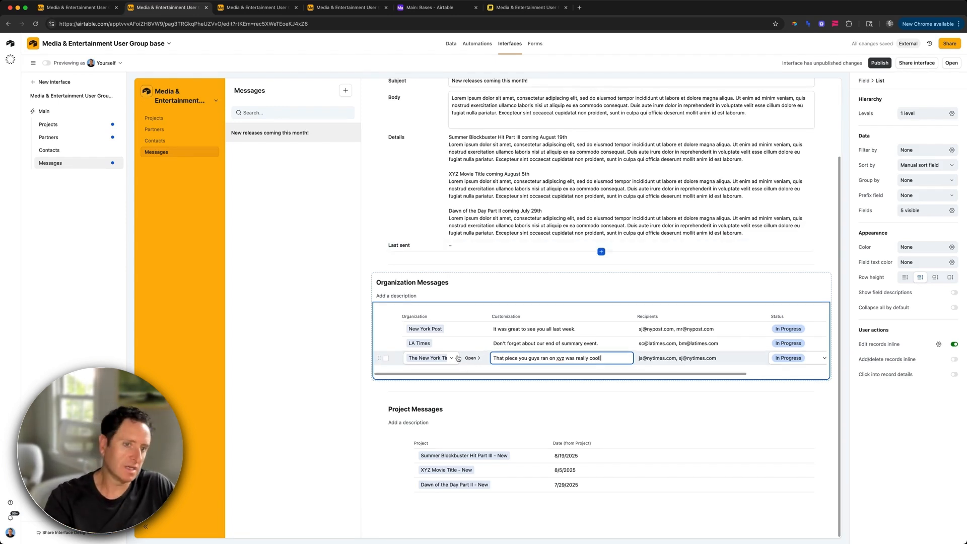
{"action": "scroll", "coordinate": [539, 184], "scroll_direction": "up", "scroll_amount": 1}
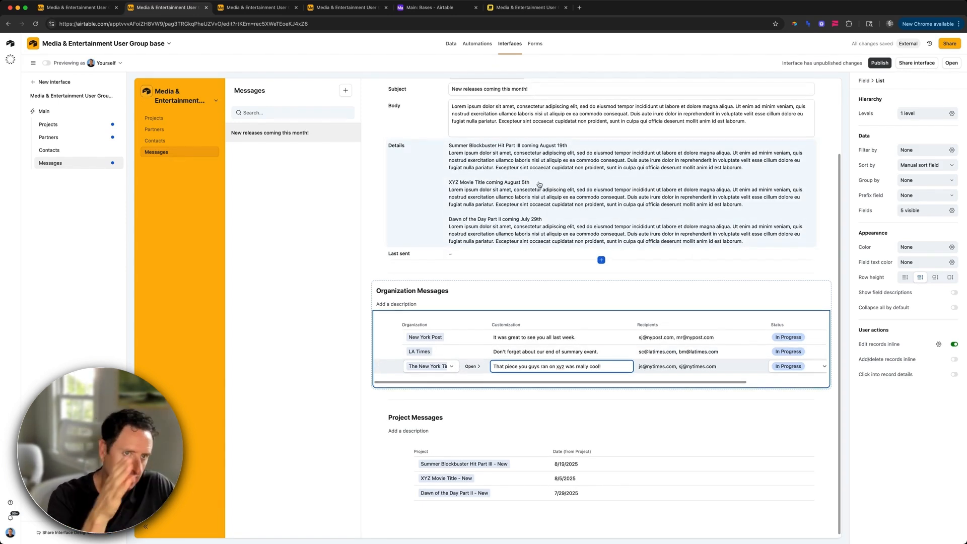
{"action": "scroll", "coordinate": [539, 185], "scroll_direction": "up", "scroll_amount": 5}
{"action": "scroll", "coordinate": [513, 200], "scroll_direction": "up", "scroll_amount": 1}
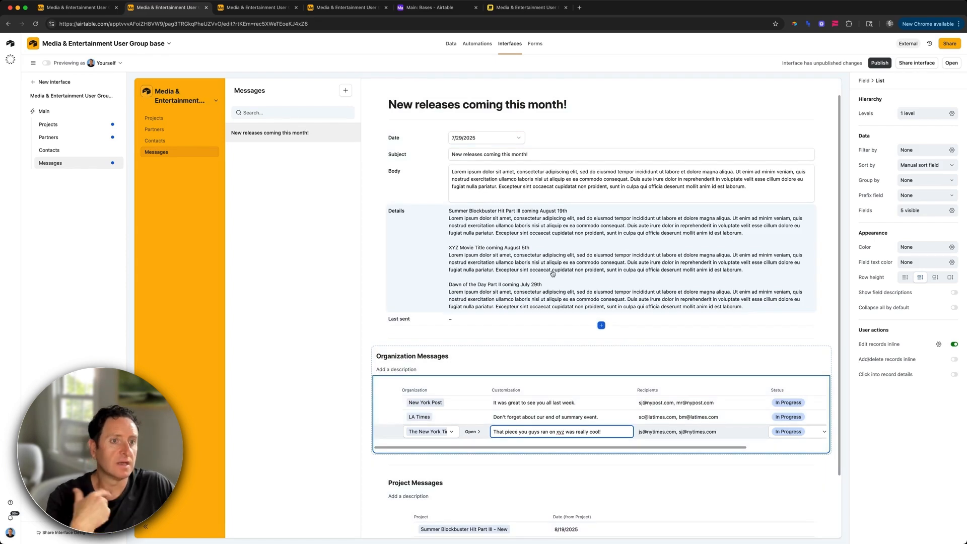
{"action": "scroll", "coordinate": [553, 273], "scroll_direction": "down", "scroll_amount": 1}
{"action": "scroll", "coordinate": [604, 212], "scroll_direction": "up", "scroll_amount": 2}
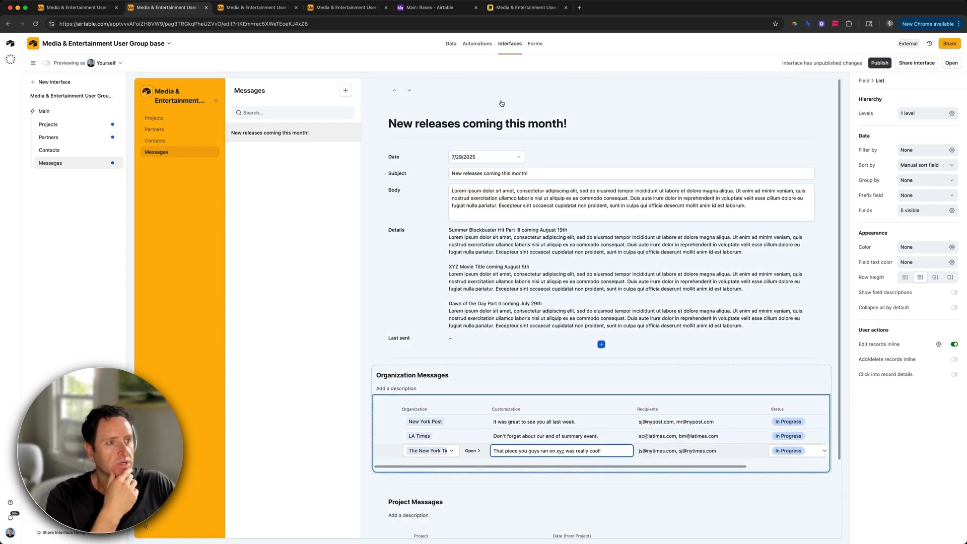
Step: Add a record-page button set to Run automation, then publish the interface
{"action": "left_click", "coordinate": [642, 119]}
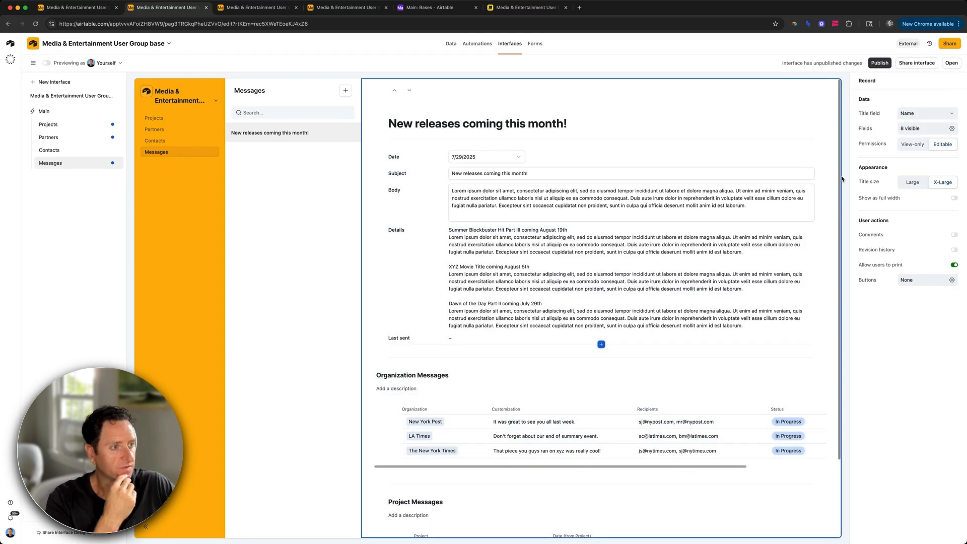
{"action": "left_click", "coordinate": [907, 286]}
{"action": "left_click", "coordinate": [878, 315]}
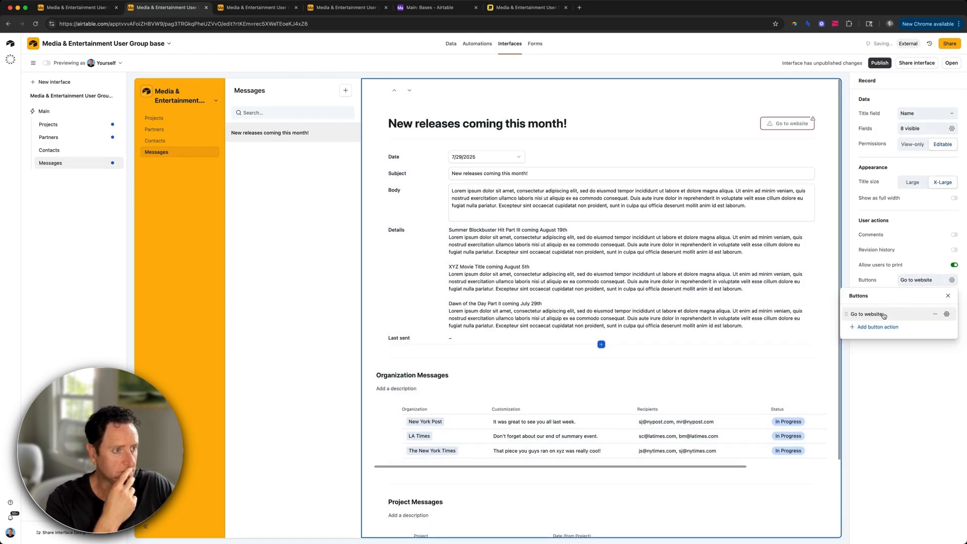
{"action": "left_click", "coordinate": [882, 315]}
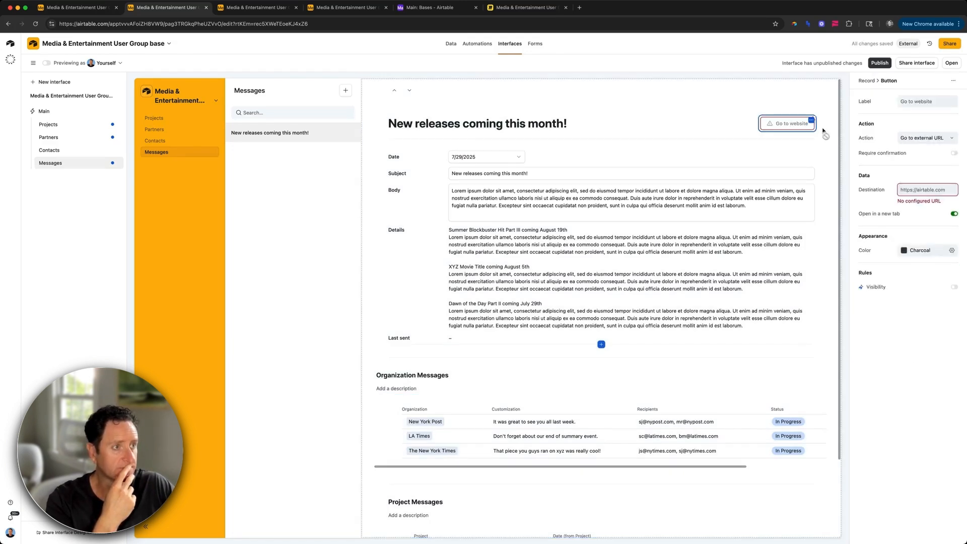
{"action": "left_click", "coordinate": [916, 138]}
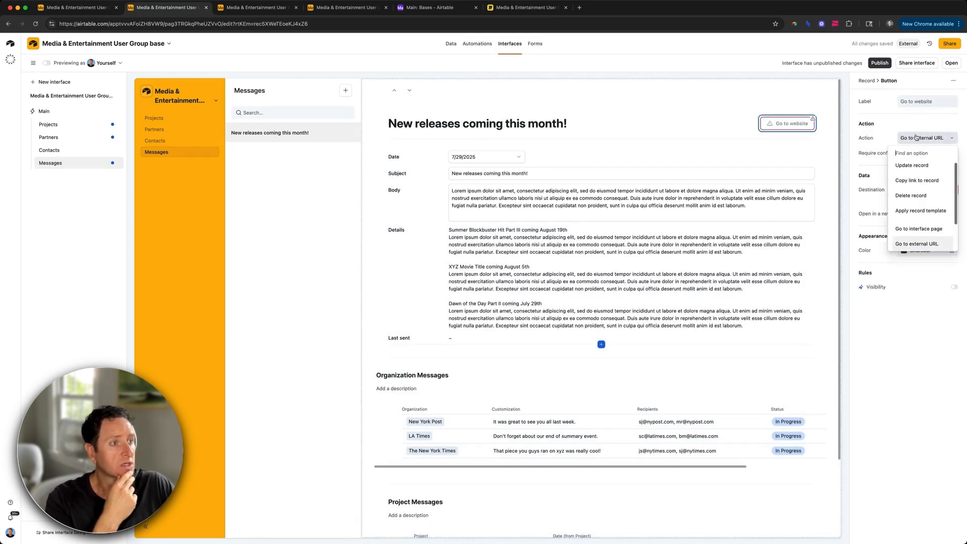
{"action": "scroll", "coordinate": [917, 188], "scroll_direction": "down", "scroll_amount": 3}
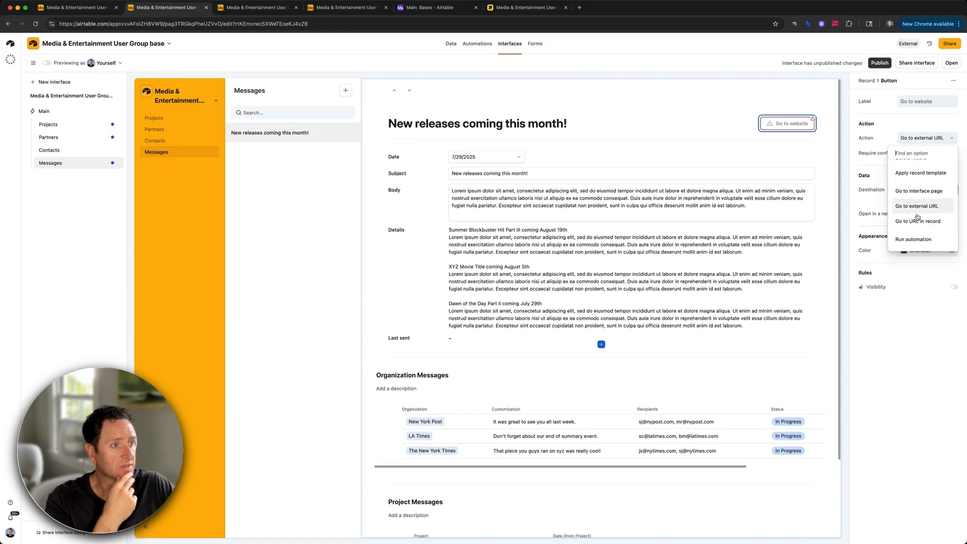
{"action": "left_click", "coordinate": [913, 239]}
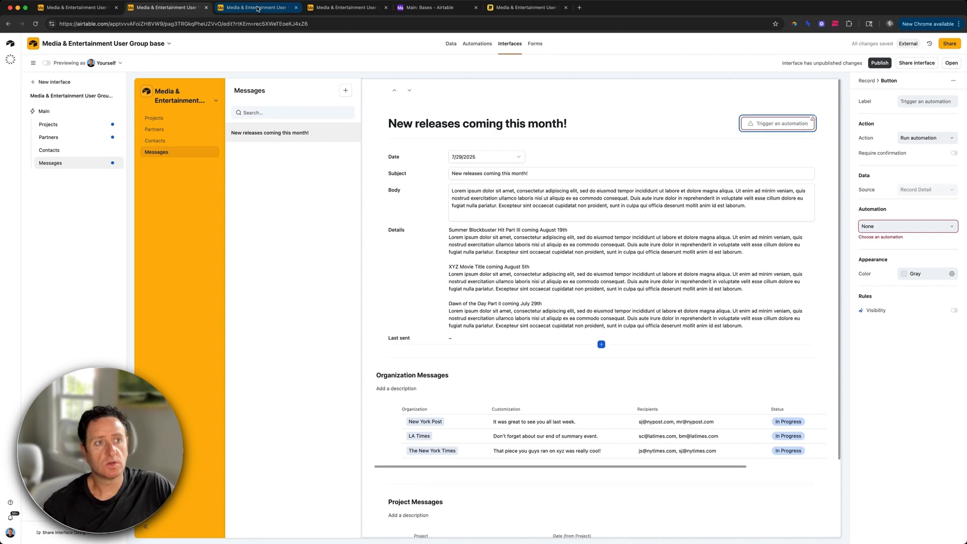
{"action": "left_click", "coordinate": [880, 63]}
{"action": "left_click", "coordinate": [554, 331]}
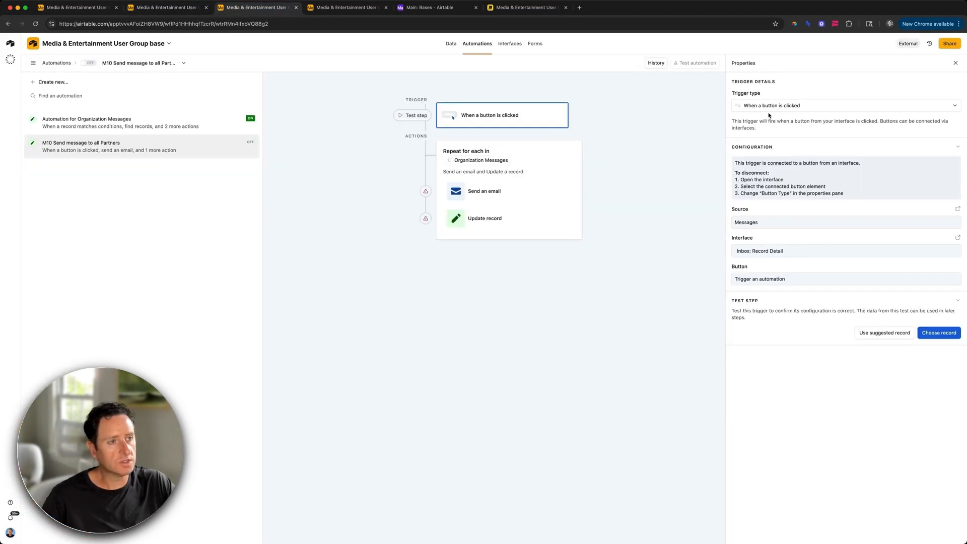
Step: Change the trigger to 'When record matches conditions' on the Messages table
{"action": "left_click", "coordinate": [768, 107]}
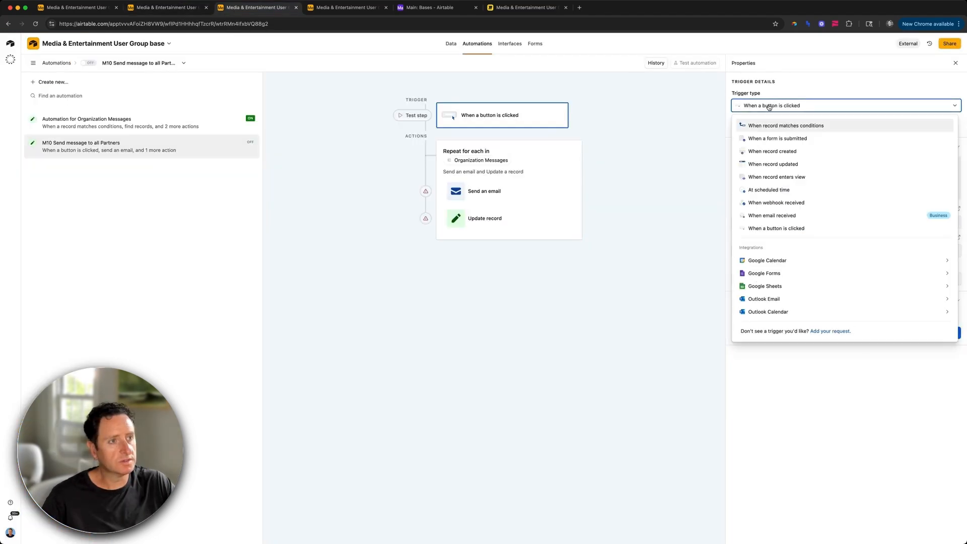
{"action": "left_click", "coordinate": [795, 130]}
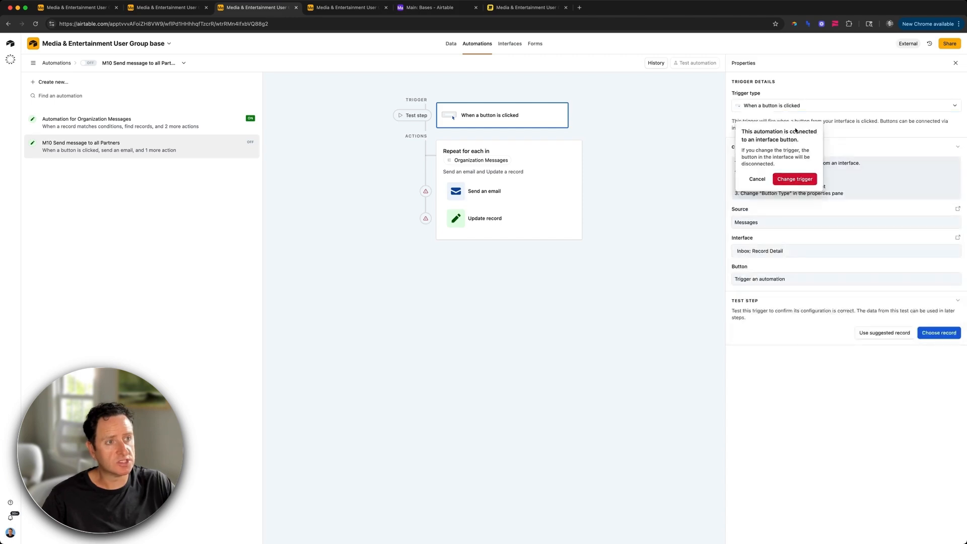
{"action": "left_click", "coordinate": [791, 179]}
{"action": "left_click", "coordinate": [786, 171]}
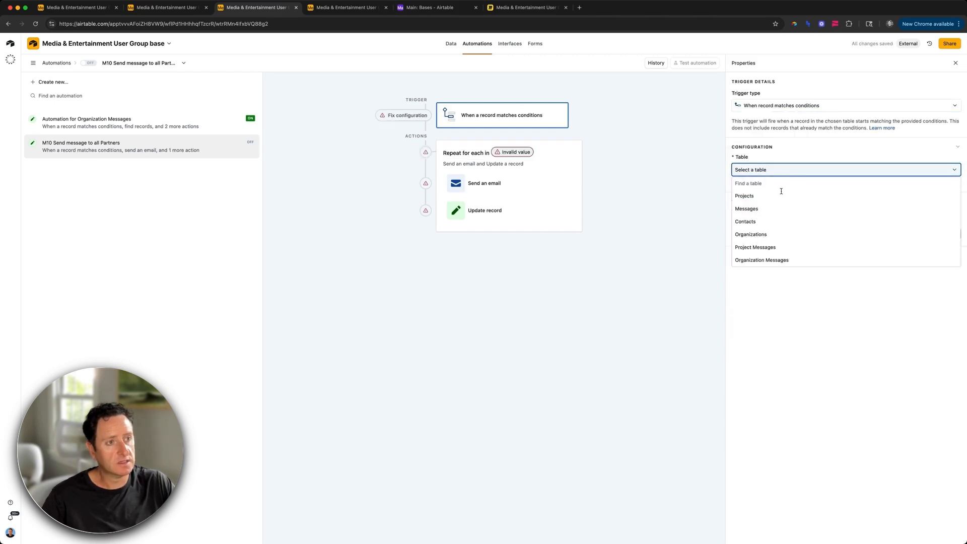
{"action": "left_click", "coordinate": [776, 209]}
Step: Add the trigger condition Details is not empty and test the trigger
{"action": "left_click", "coordinate": [767, 201]}
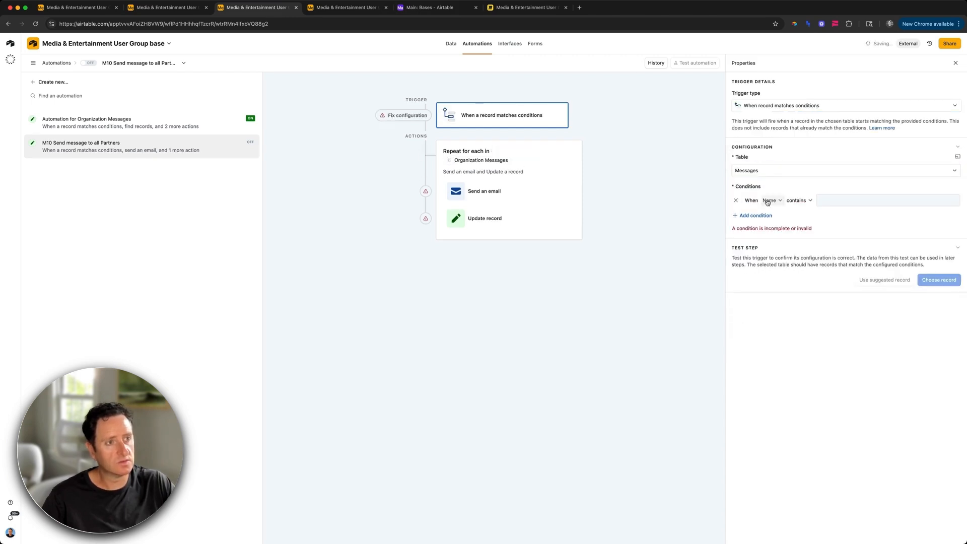
{"action": "left_click", "coordinate": [770, 201]}
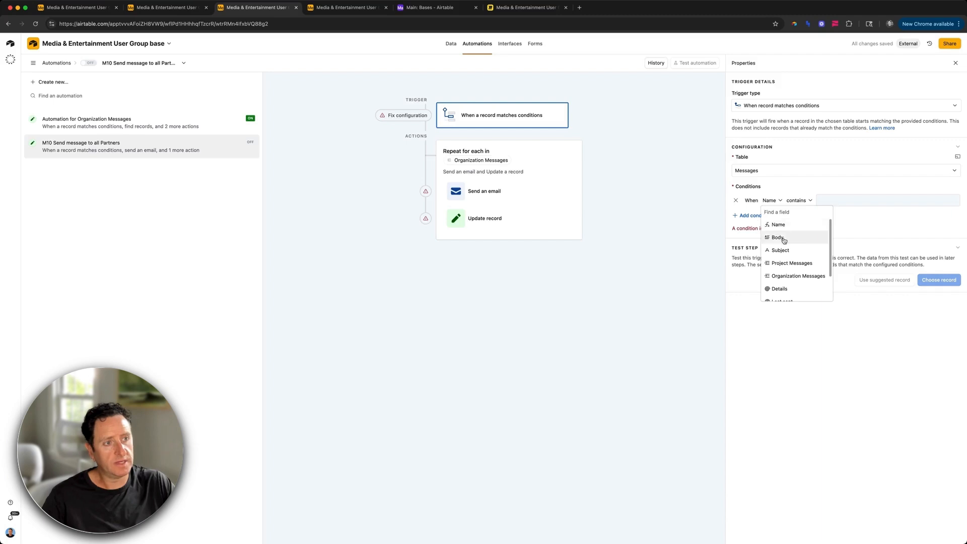
{"action": "left_click", "coordinate": [785, 289]}
{"action": "left_click", "coordinate": [800, 201]}
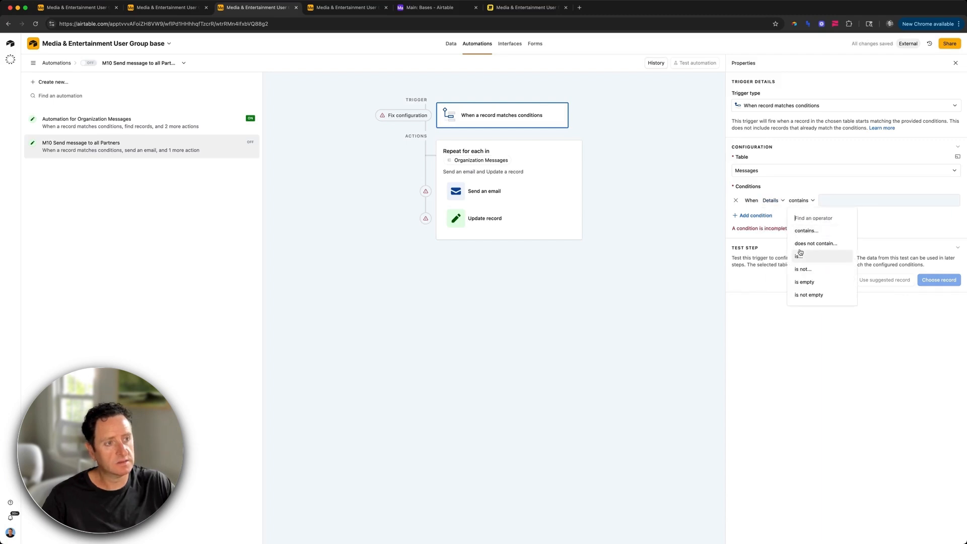
{"action": "left_click", "coordinate": [807, 297]}
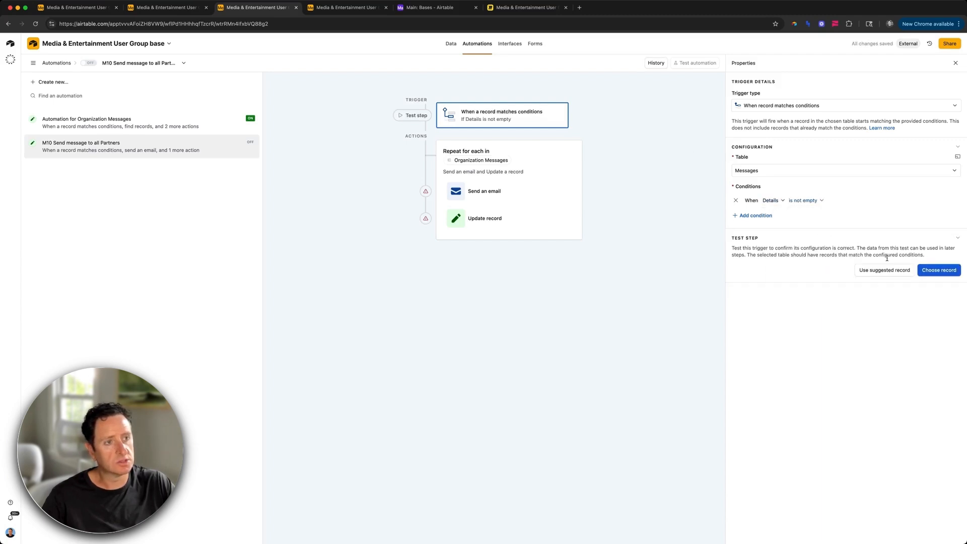
{"action": "left_click", "coordinate": [943, 272]}
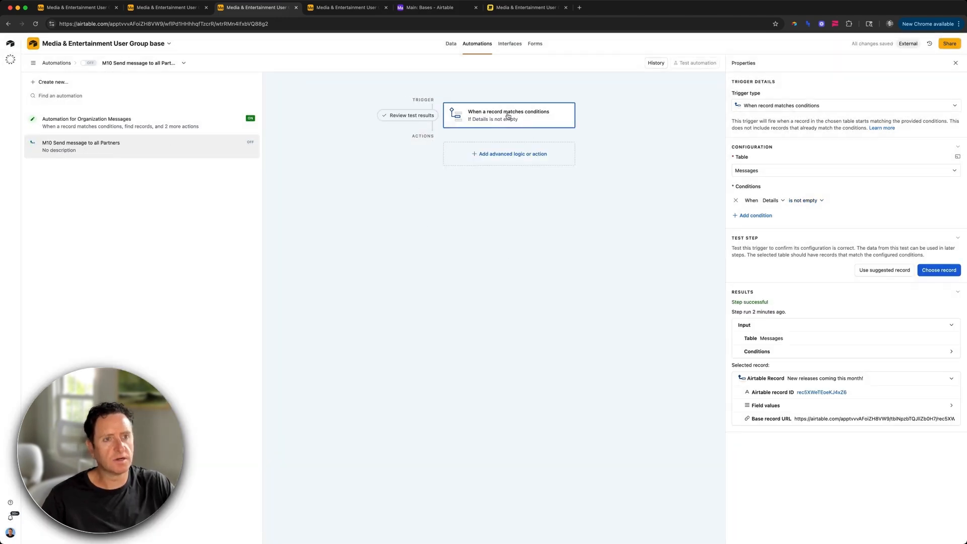
{"action": "left_click", "coordinate": [511, 154]}
{"action": "left_click", "coordinate": [612, 147]}
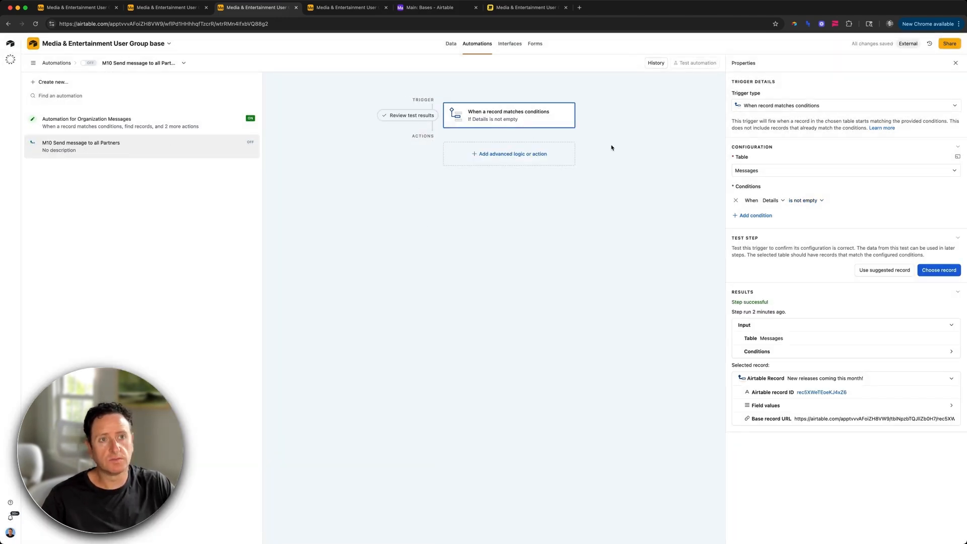
{"action": "left_click", "coordinate": [510, 154]}
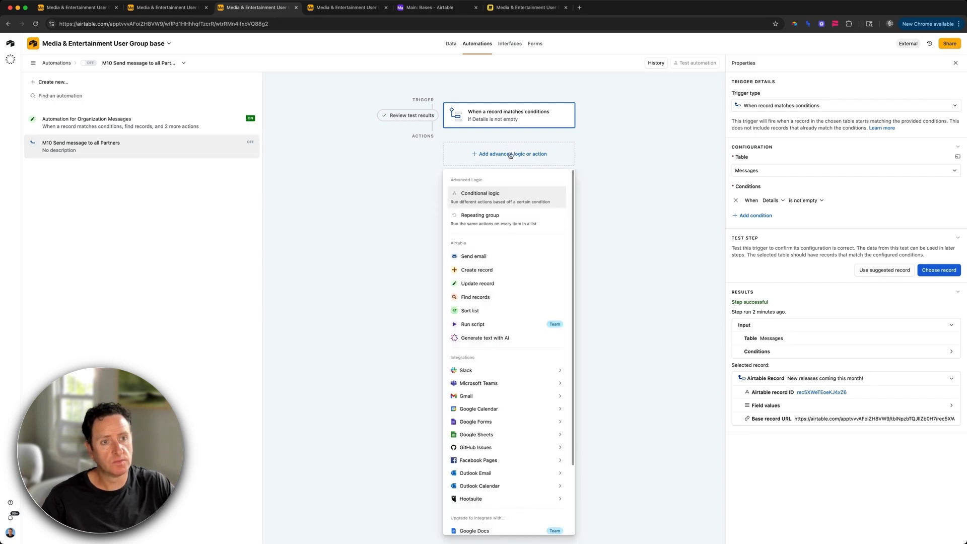
Step: Add a Find records step on Organization Messages where Message has the trigger's Airtable record ID
{"action": "left_click", "coordinate": [481, 297]}
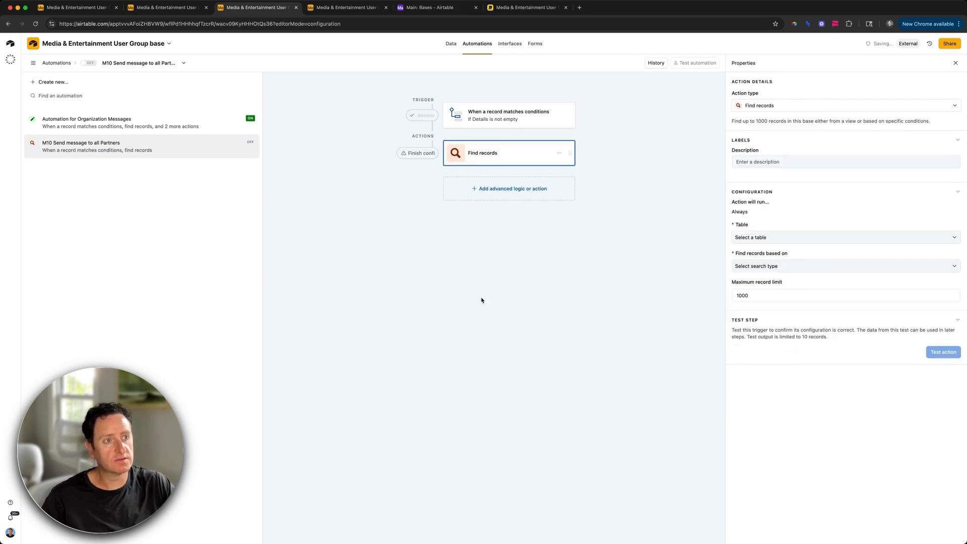
{"action": "left_click", "coordinate": [759, 237]}
{"action": "left_click", "coordinate": [774, 326]}
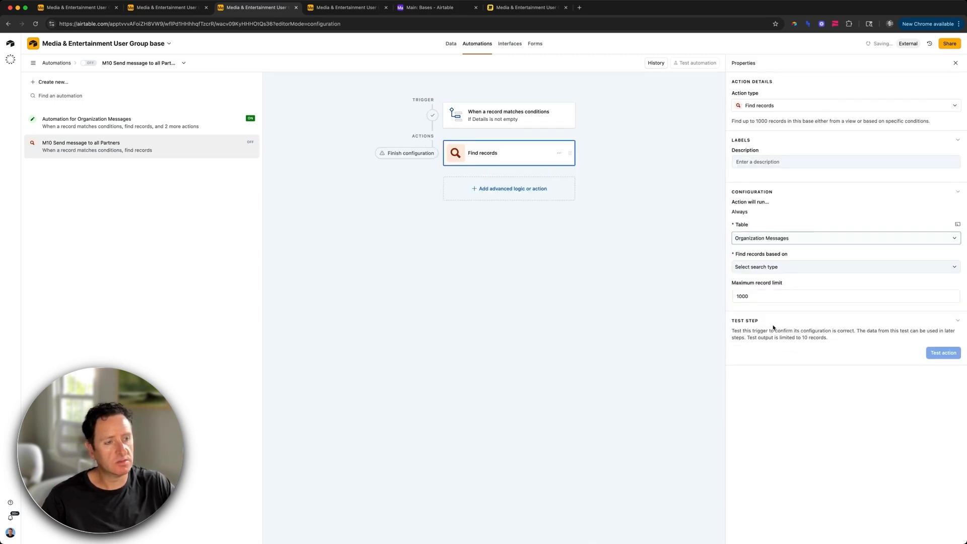
{"action": "left_click", "coordinate": [778, 267]}
{"action": "left_click", "coordinate": [779, 298]}
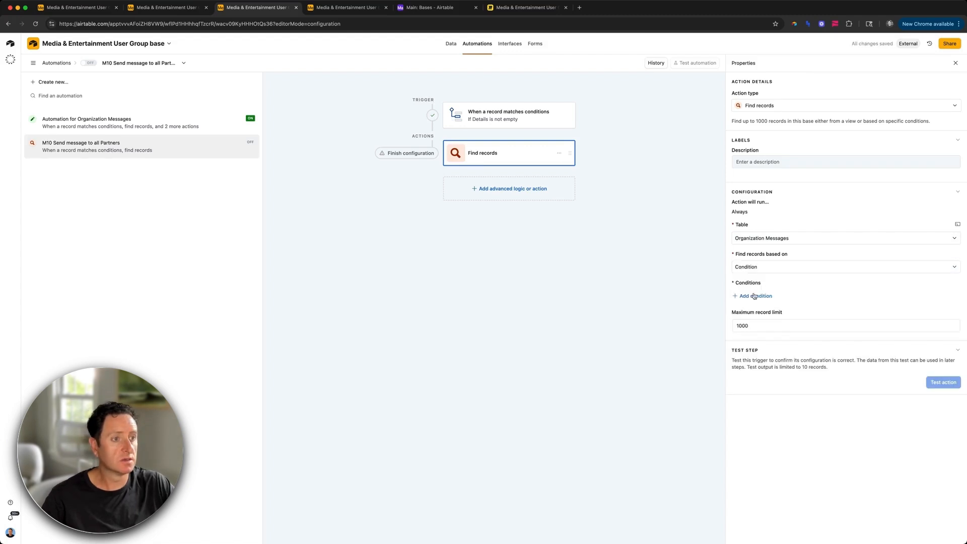
{"action": "left_click", "coordinate": [754, 296]}
{"action": "left_click", "coordinate": [773, 298]}
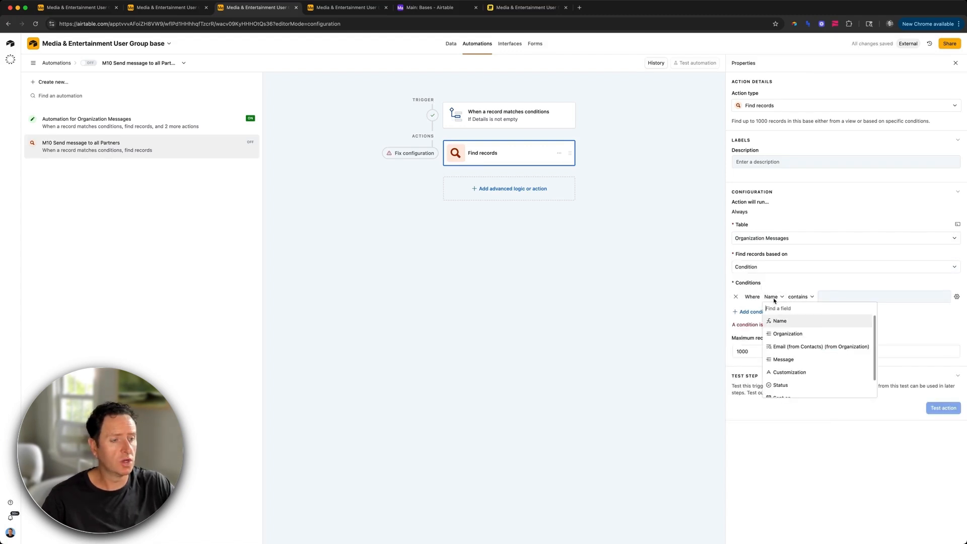
{"action": "left_click", "coordinate": [784, 359]}
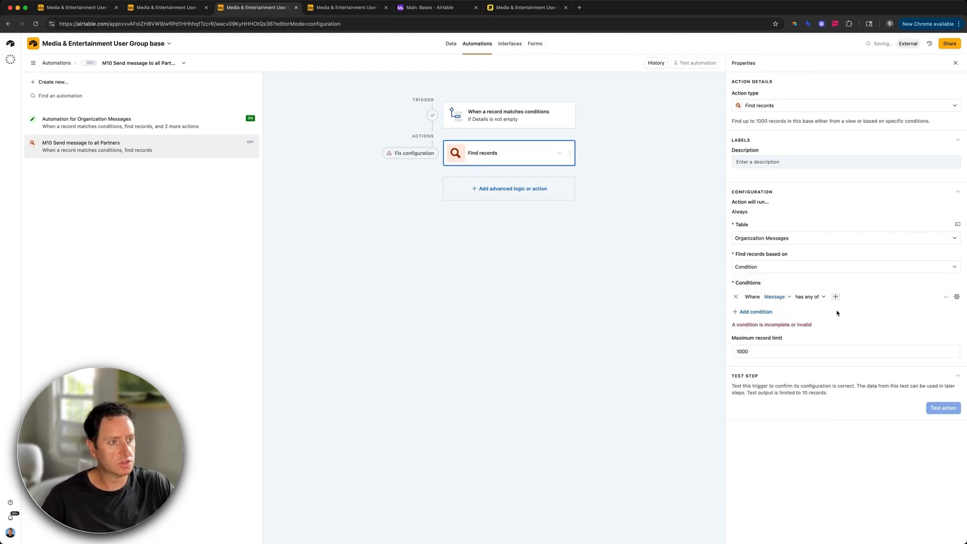
{"action": "left_click", "coordinate": [945, 297]}
{"action": "left_click", "coordinate": [866, 352]}
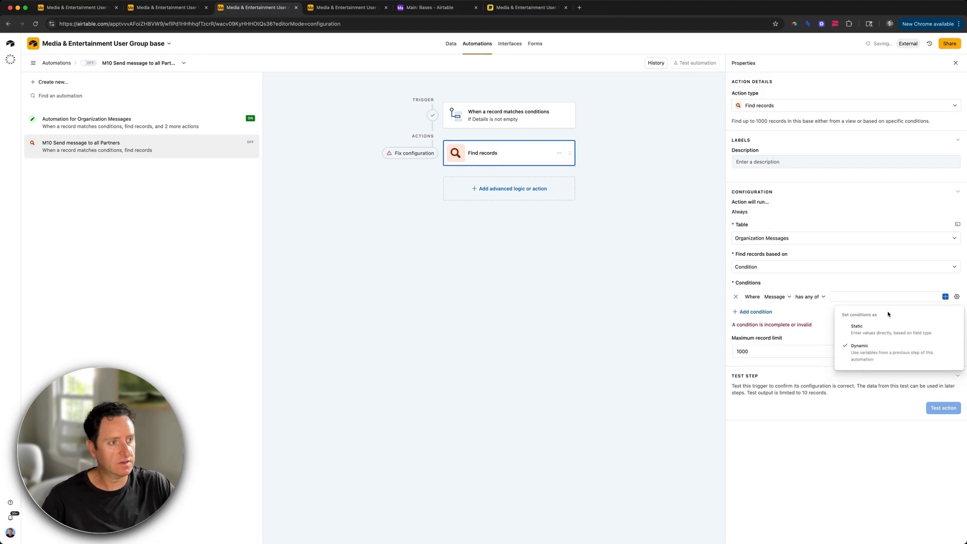
{"action": "left_click", "coordinate": [946, 296]}
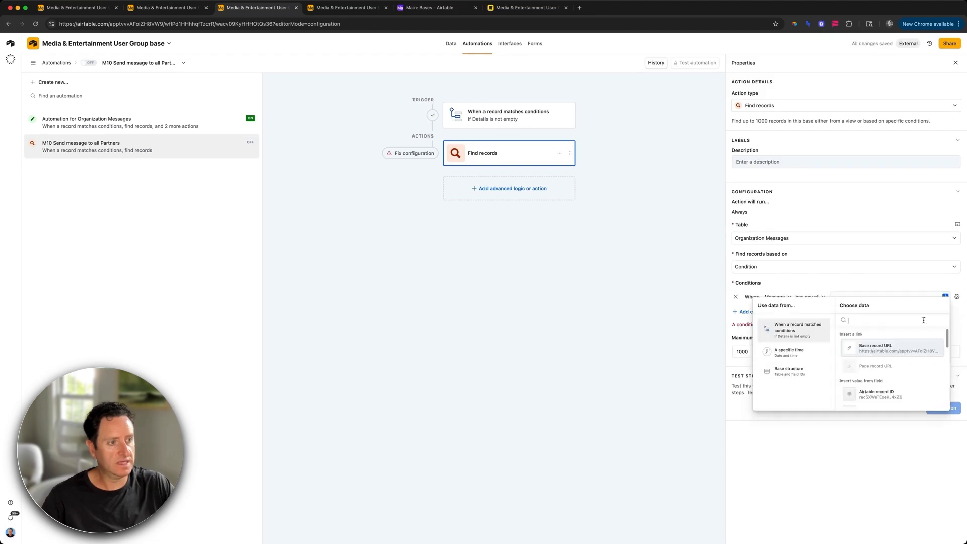
{"action": "left_click", "coordinate": [898, 396]}
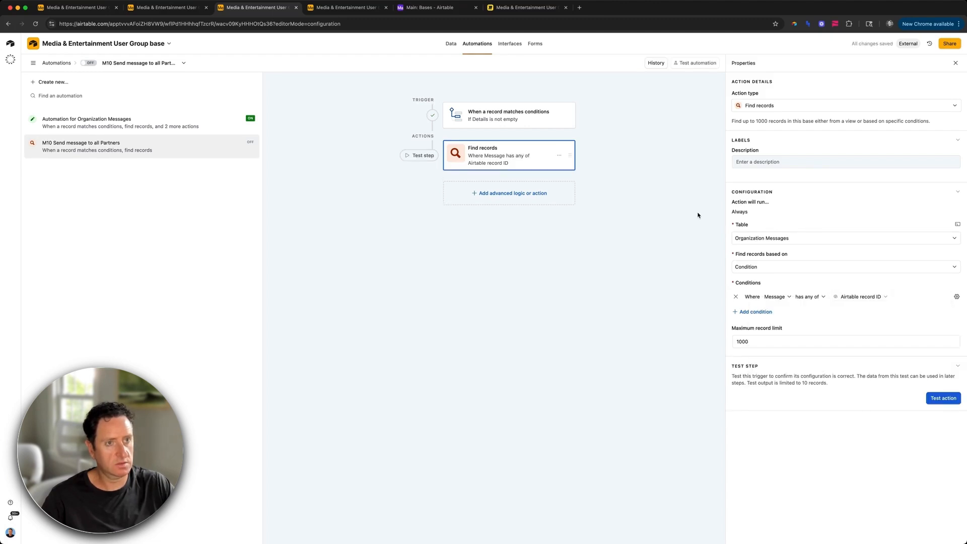
Step: Pick a trigger test record, then test Find records and review the three found records
{"action": "left_click", "coordinate": [548, 118]}
{"action": "left_click", "coordinate": [938, 270]}
{"action": "left_click", "coordinate": [530, 241]}
{"action": "left_click", "coordinate": [509, 154]}
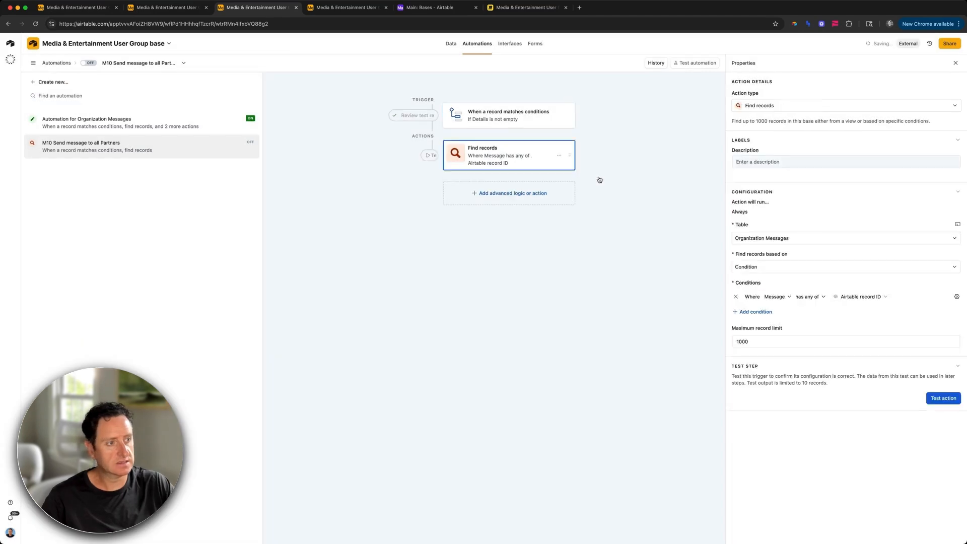
{"action": "left_click", "coordinate": [937, 397]}
{"action": "left_click", "coordinate": [400, 157]}
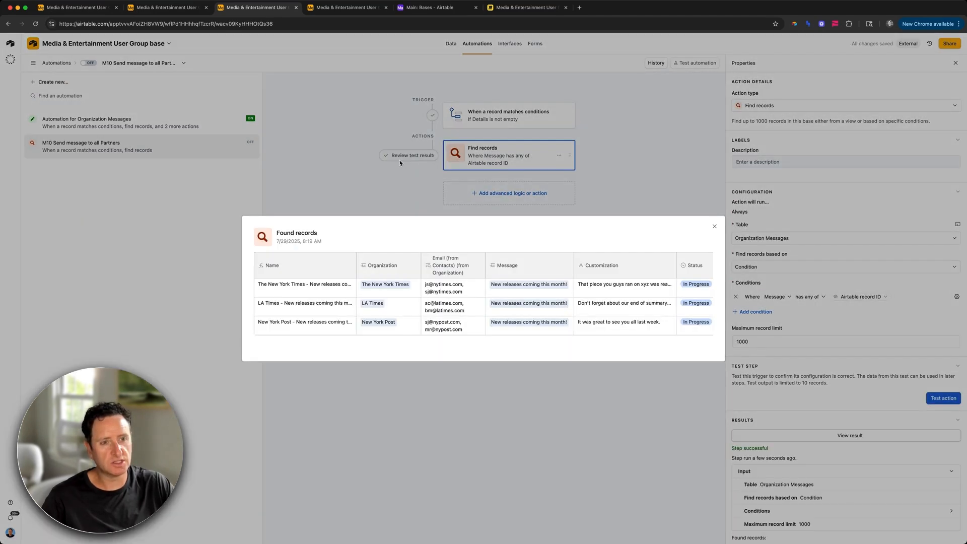
{"action": "scroll", "coordinate": [513, 305], "scroll_direction": "right", "scroll_amount": 4}
{"action": "scroll", "coordinate": [523, 306], "scroll_direction": "left", "scroll_amount": 4}
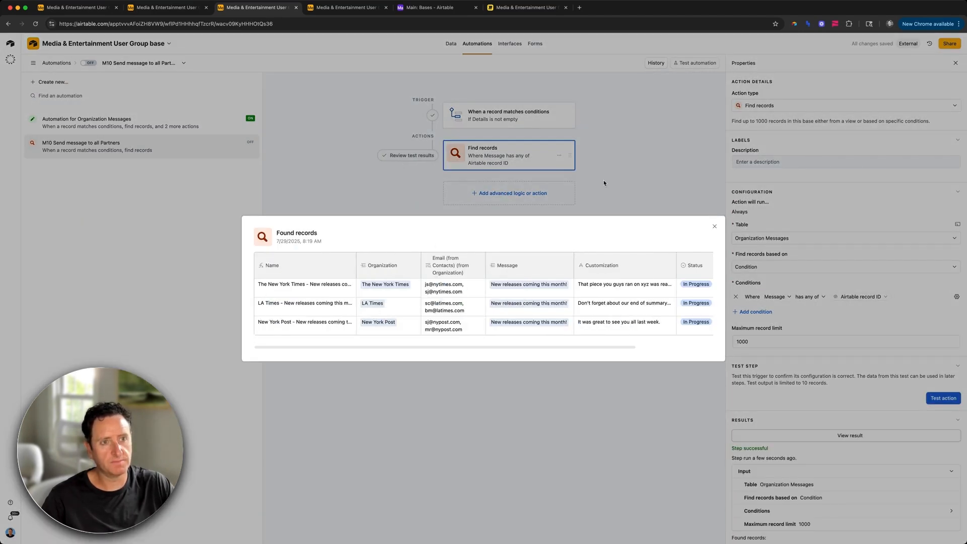
{"action": "left_click", "coordinate": [603, 180]}
{"action": "left_click", "coordinate": [514, 194]}
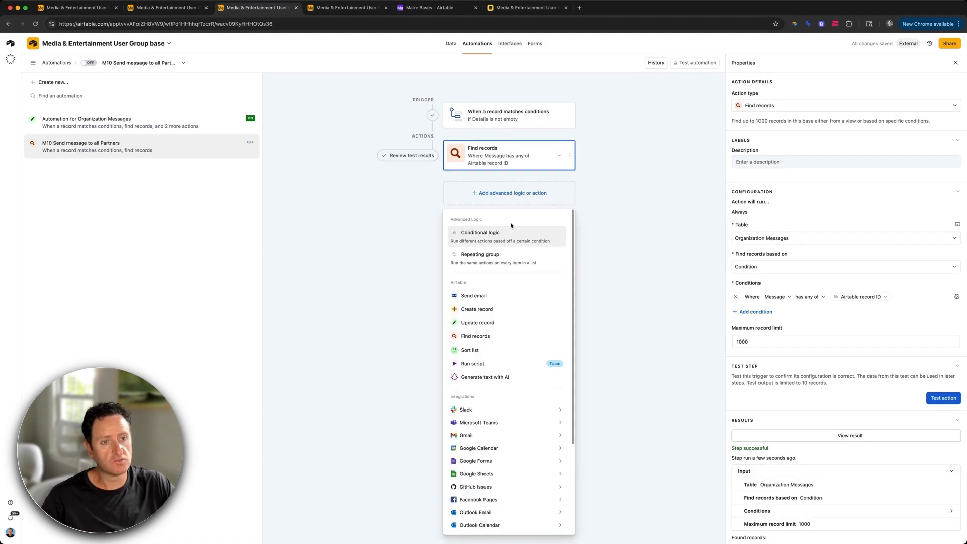
Step: Add a repeating group over Find records' list, containing Send email and Update record actions
{"action": "left_click", "coordinate": [507, 259]}
{"action": "left_click", "coordinate": [760, 115]}
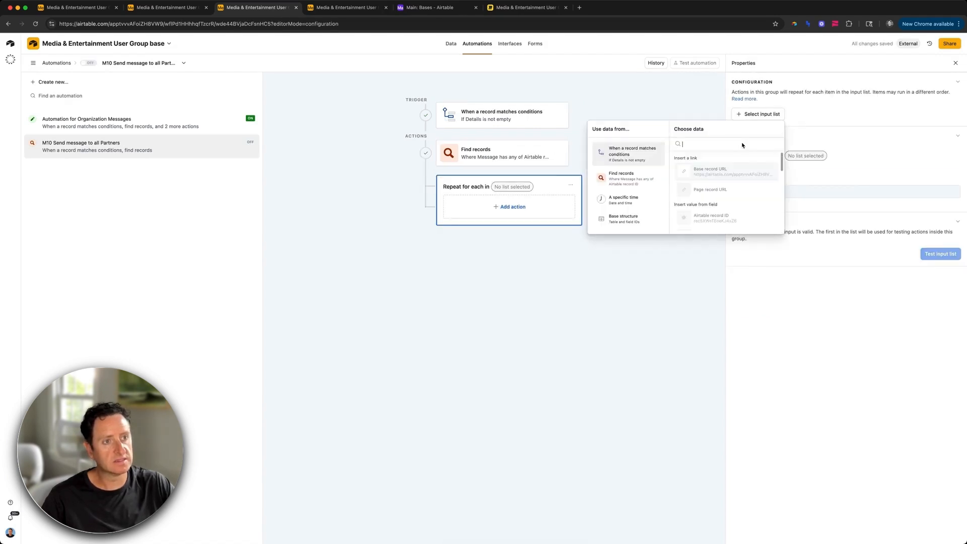
{"action": "left_click", "coordinate": [621, 176]}
{"action": "left_click", "coordinate": [690, 169]}
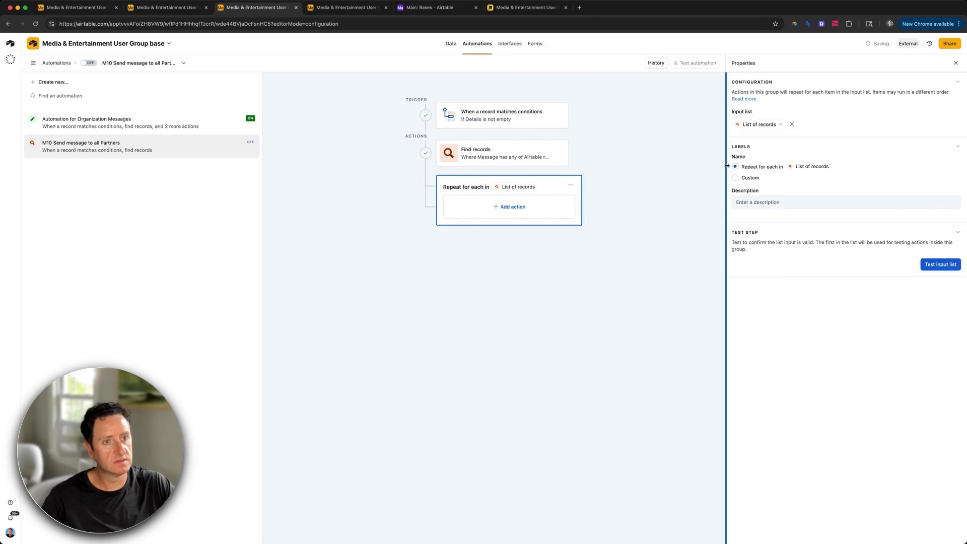
{"action": "left_click", "coordinate": [524, 208]}
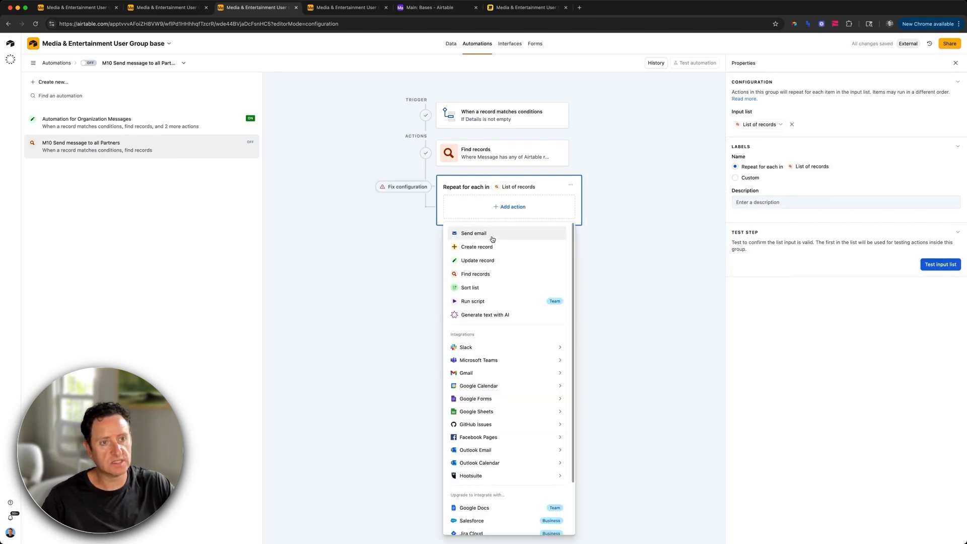
{"action": "left_click", "coordinate": [492, 239]}
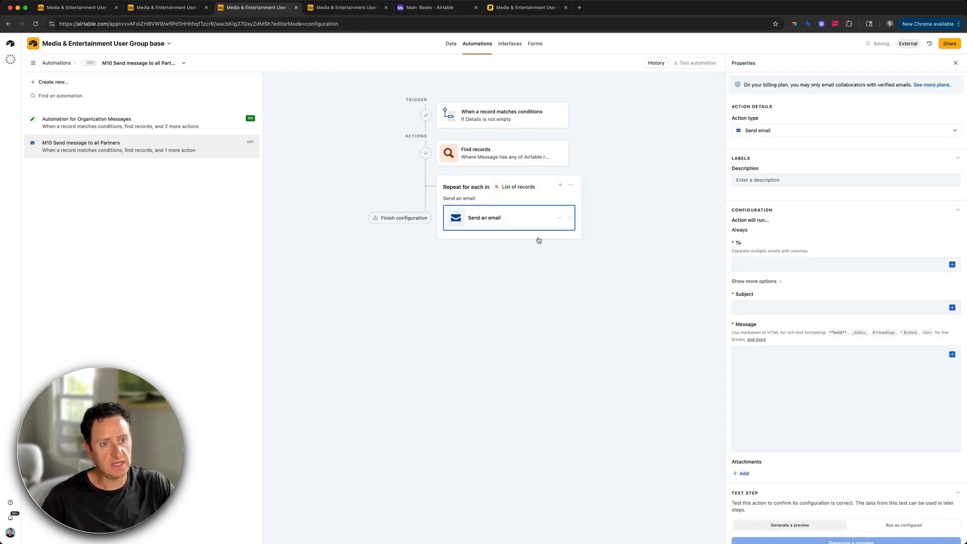
{"action": "left_click", "coordinate": [509, 232]}
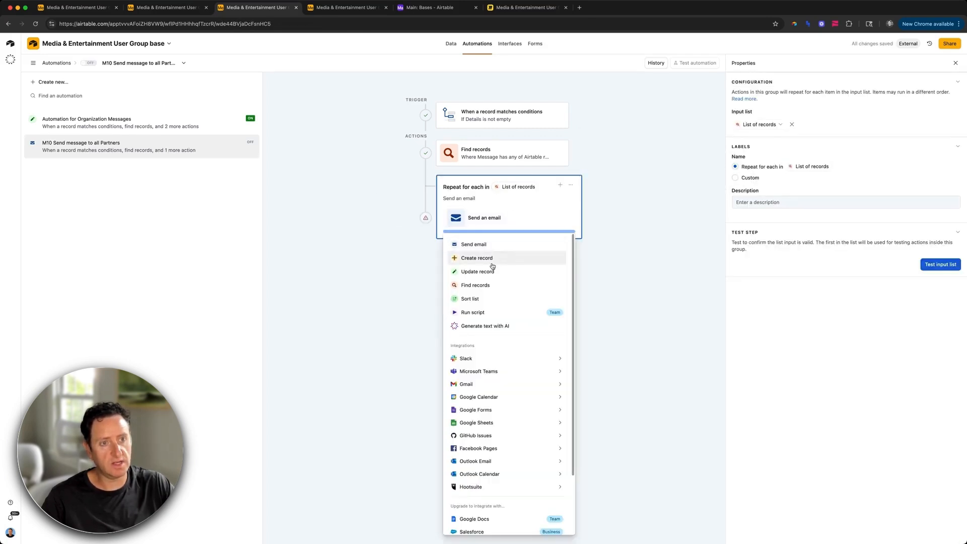
{"action": "left_click", "coordinate": [490, 271]}
{"action": "left_click", "coordinate": [503, 219]}
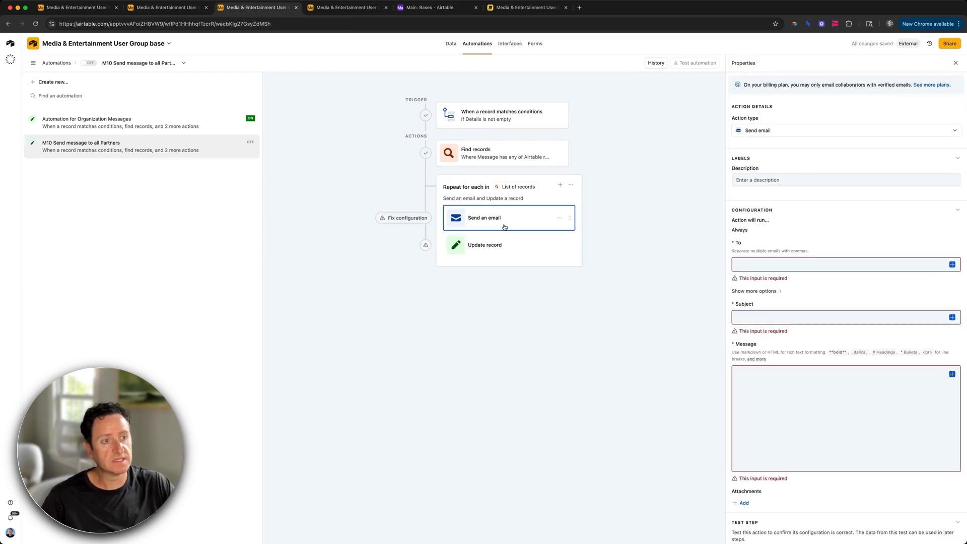
Step: Send the email to Email (from Contacts) with the trigger record's Subject as subject
{"action": "left_click", "coordinate": [952, 264]}
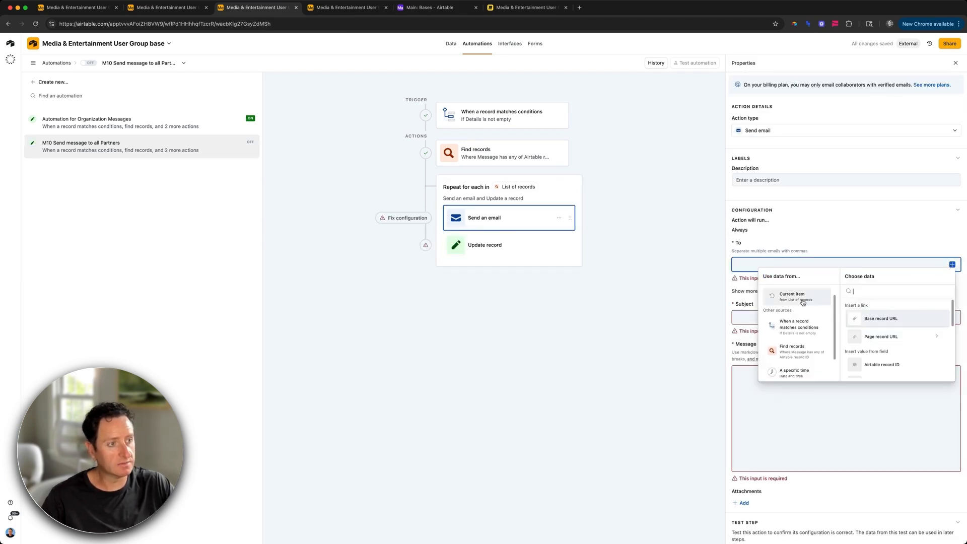
{"action": "scroll", "coordinate": [864, 348], "scroll_direction": "down", "scroll_amount": 3}
{"action": "scroll", "coordinate": [863, 348], "scroll_direction": "down", "scroll_amount": 3}
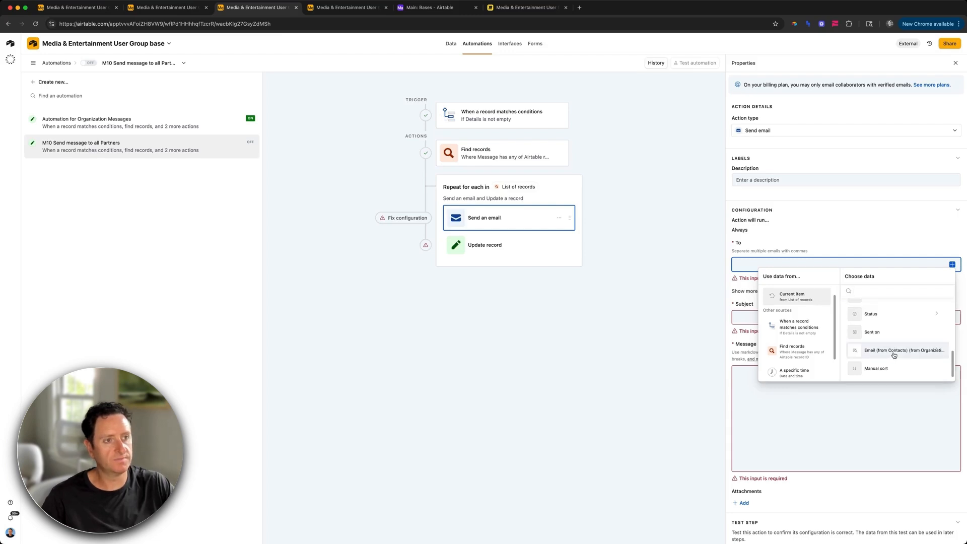
{"action": "left_click", "coordinate": [893, 355]}
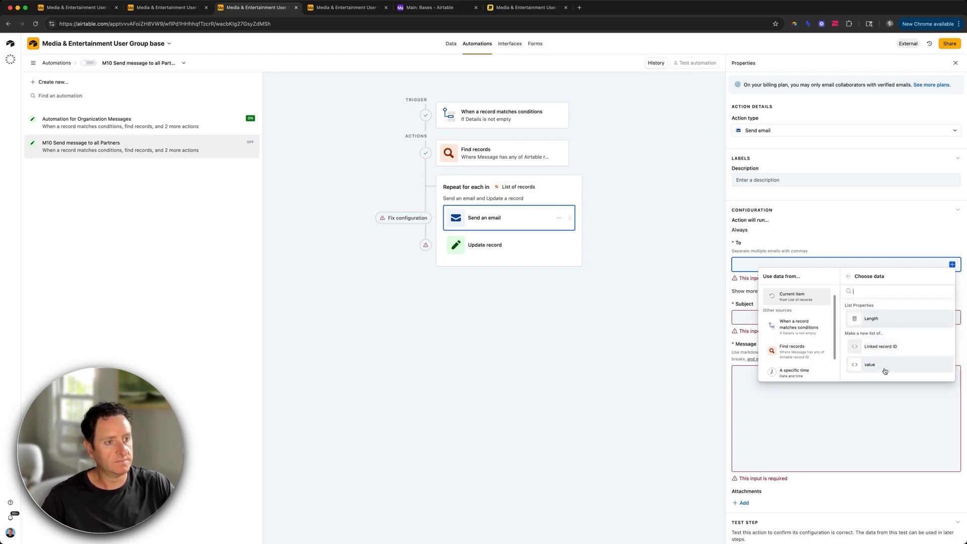
{"action": "left_click", "coordinate": [885, 371]}
{"action": "left_click", "coordinate": [952, 307]}
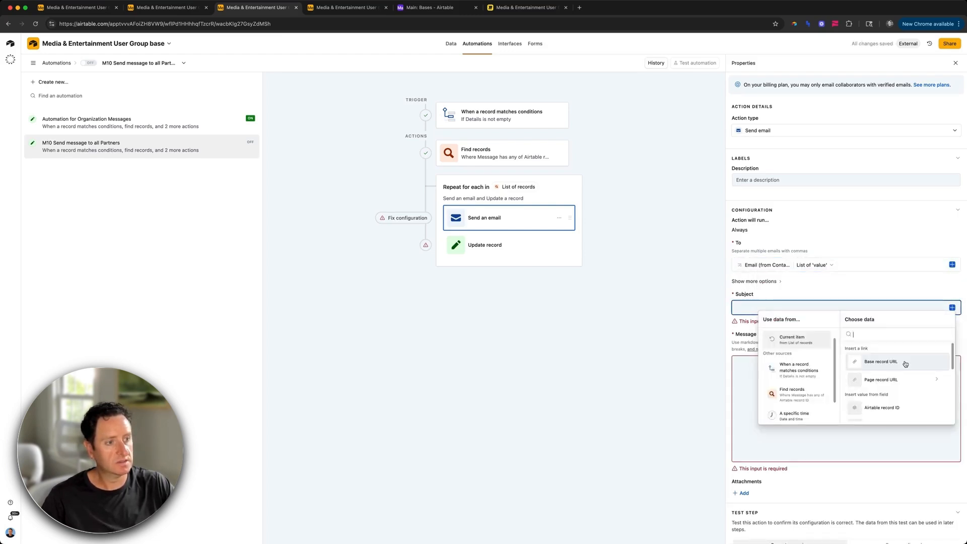
{"action": "left_click", "coordinate": [803, 367]}
{"action": "scroll", "coordinate": [877, 387], "scroll_direction": "down", "scroll_amount": 5}
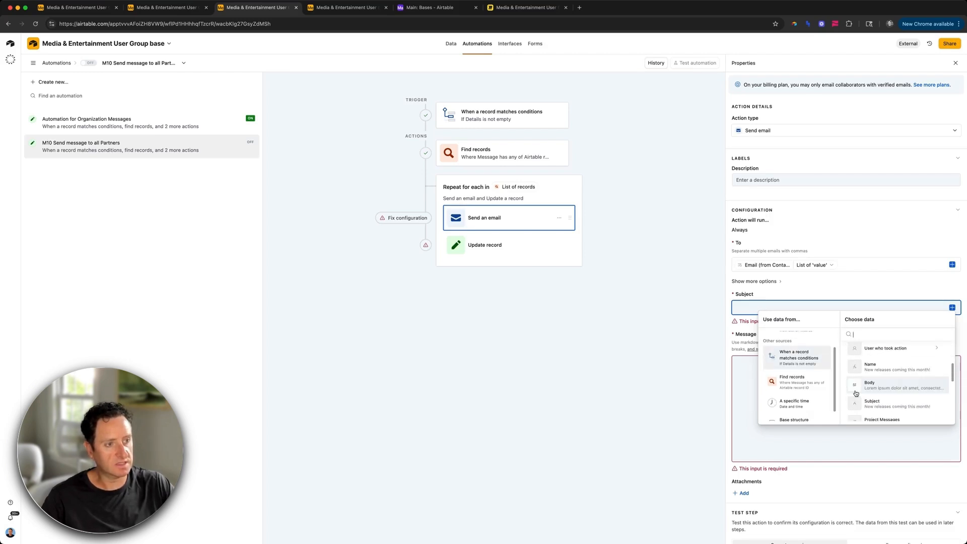
{"action": "left_click", "coordinate": [892, 404]}
Step: Compose the email message from the Customization, Body and Details fields
{"action": "left_click", "coordinate": [815, 371]}
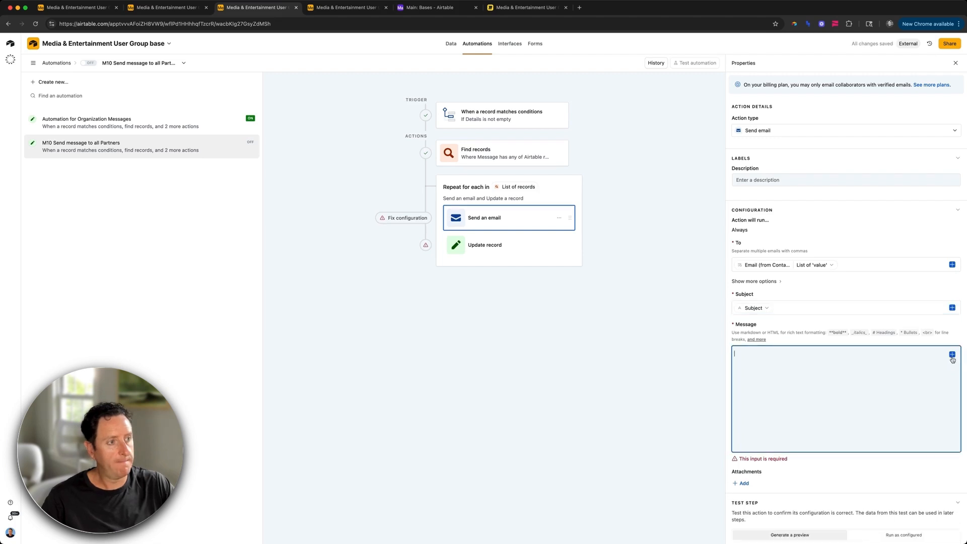
{"action": "left_click", "coordinate": [952, 355]}
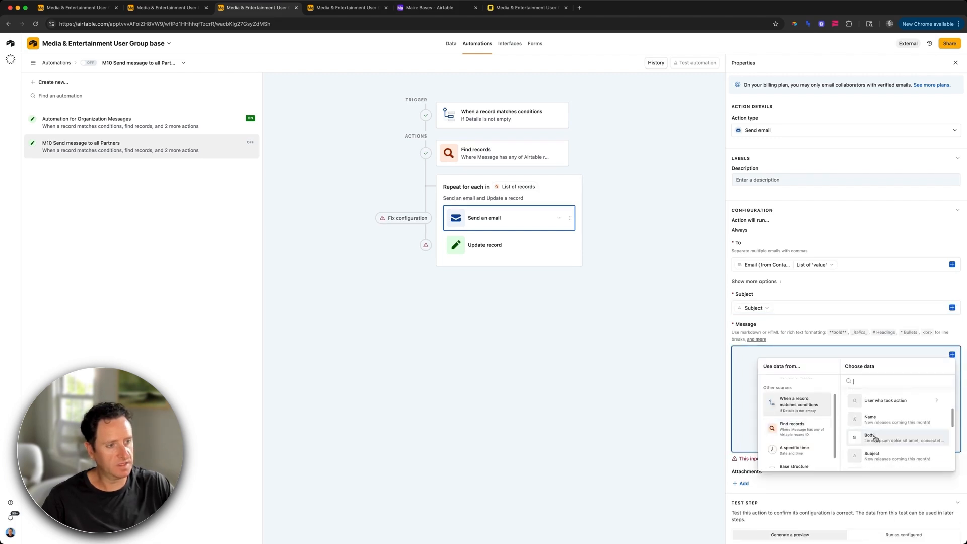
{"action": "left_click", "coordinate": [876, 433]}
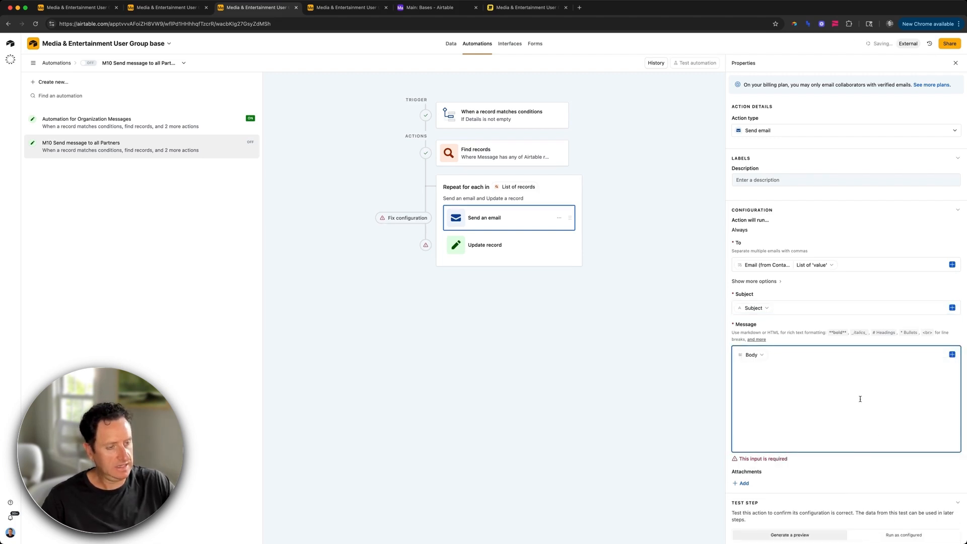
{"action": "left_click", "coordinate": [953, 354]}
{"action": "scroll", "coordinate": [830, 404], "scroll_direction": "down", "scroll_amount": 1}
{"action": "scroll", "coordinate": [880, 443], "scroll_direction": "down", "scroll_amount": 4}
{"action": "scroll", "coordinate": [880, 438], "scroll_direction": "down", "scroll_amount": 3}
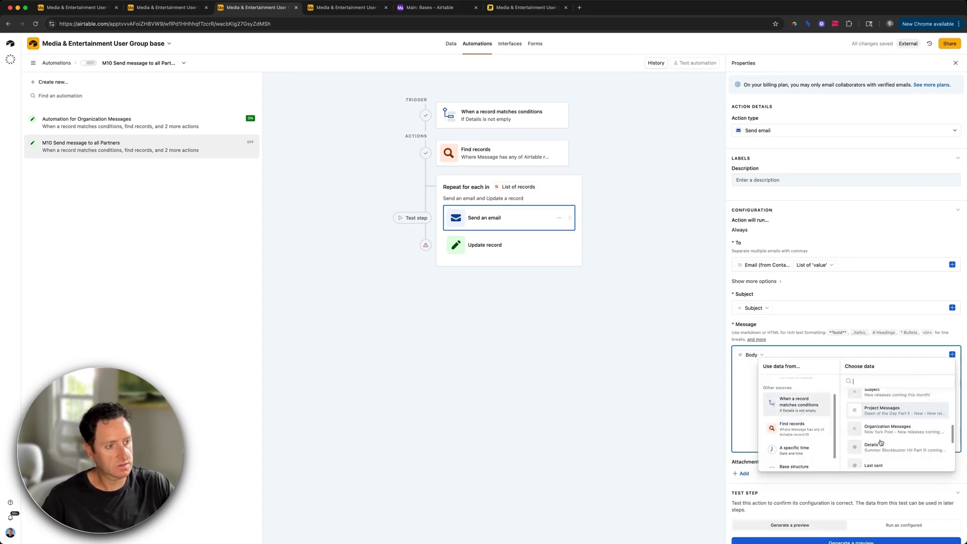
{"action": "left_click", "coordinate": [878, 435]}
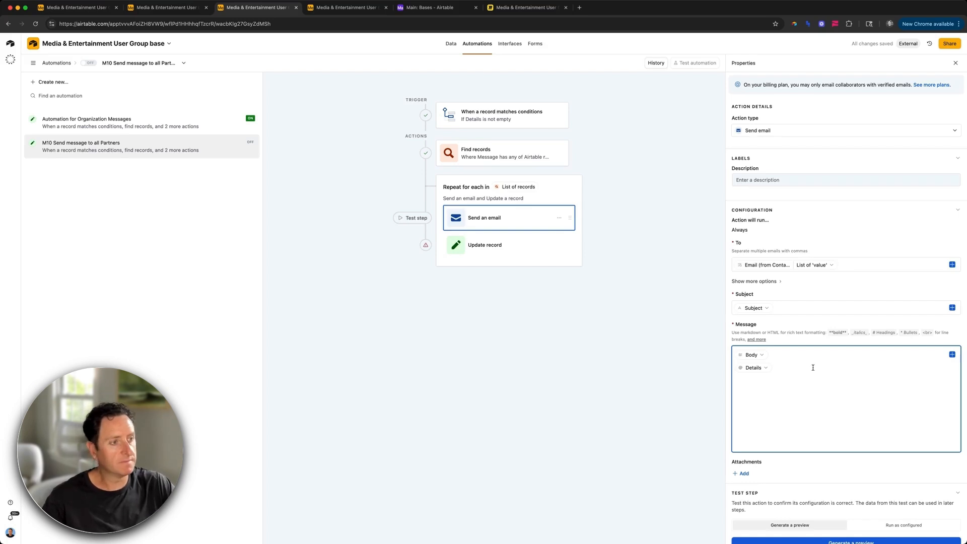
{"action": "left_click", "coordinate": [951, 354]}
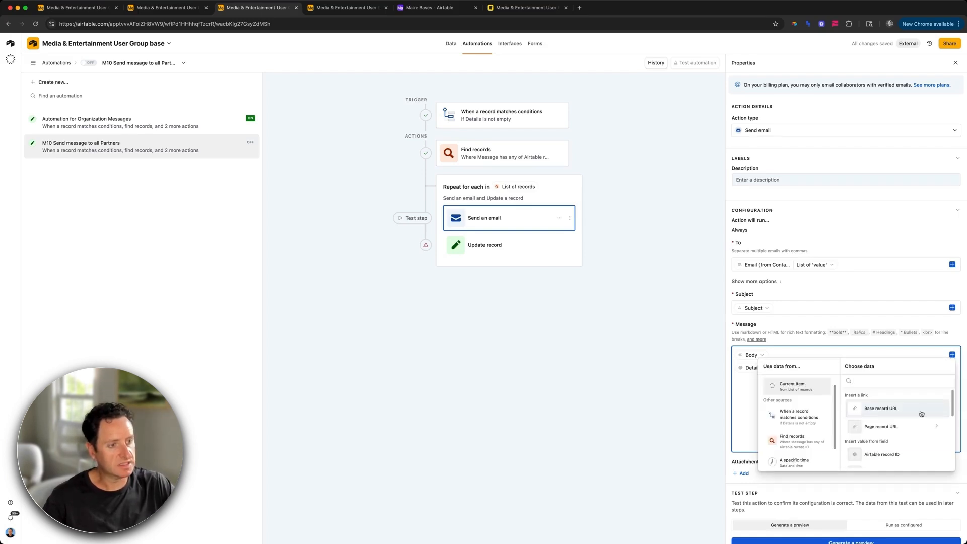
{"action": "scroll", "coordinate": [894, 441], "scroll_direction": "down", "scroll_amount": 5}
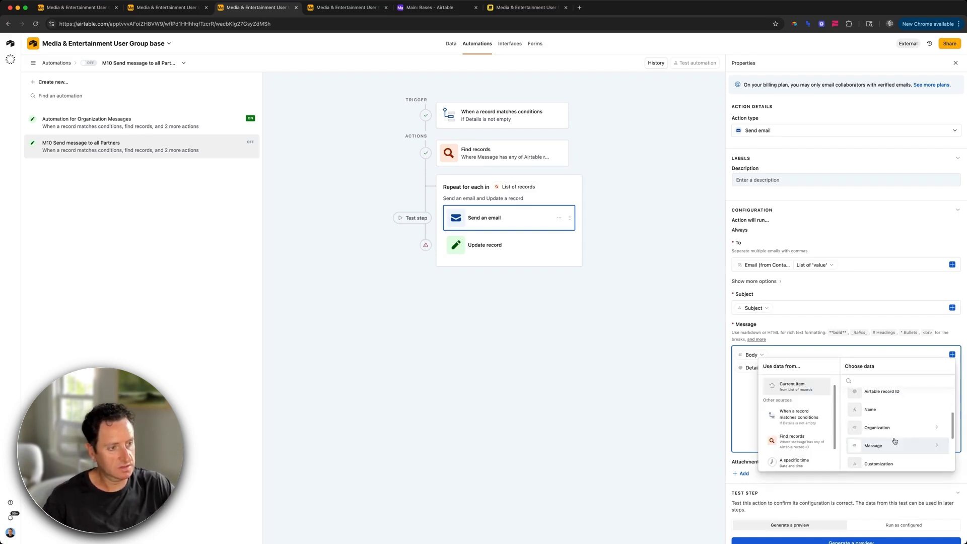
{"action": "left_click", "coordinate": [880, 439]}
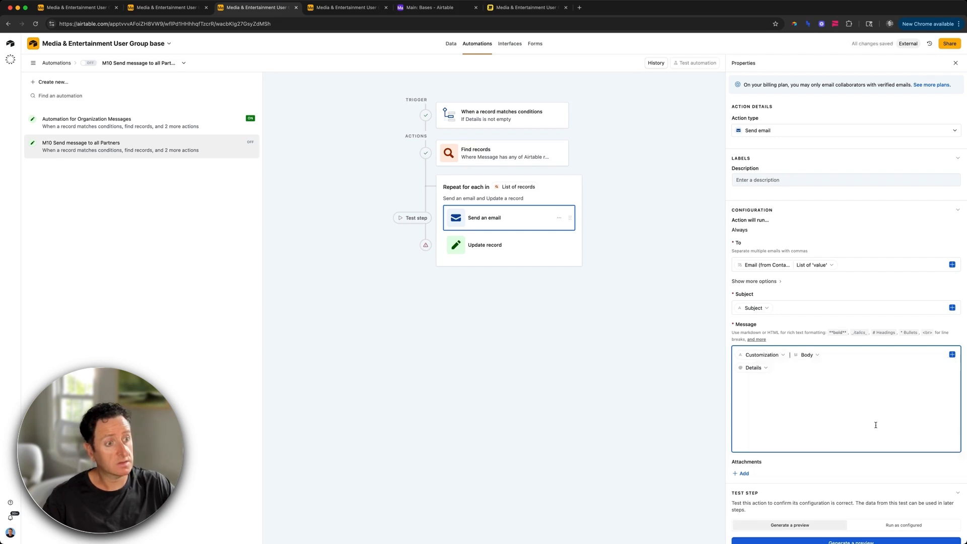
{"action": "left_click", "coordinate": [520, 250]}
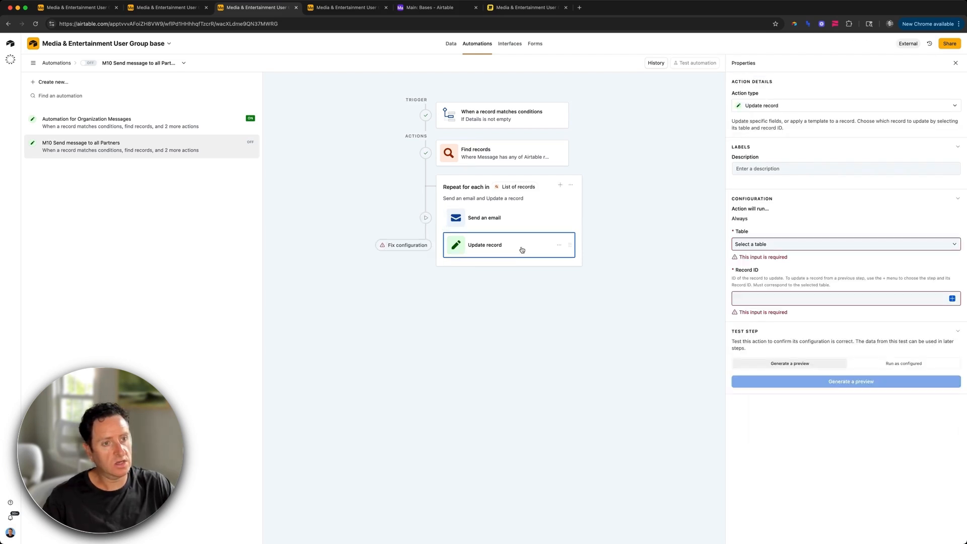
Step: Update the Organization Messages record by its Airtable record ID, setting Status to Sent
{"action": "left_click", "coordinate": [774, 249]}
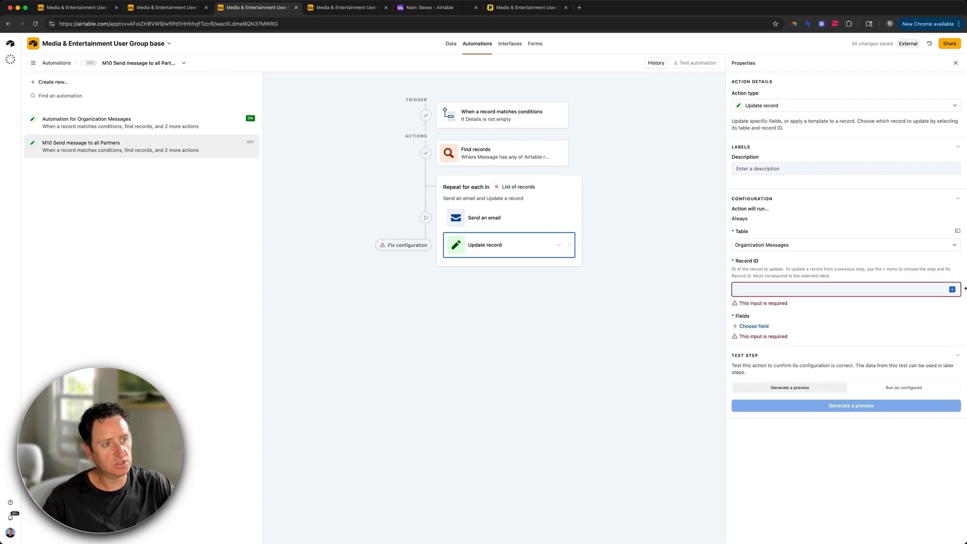
{"action": "left_click", "coordinate": [952, 289]}
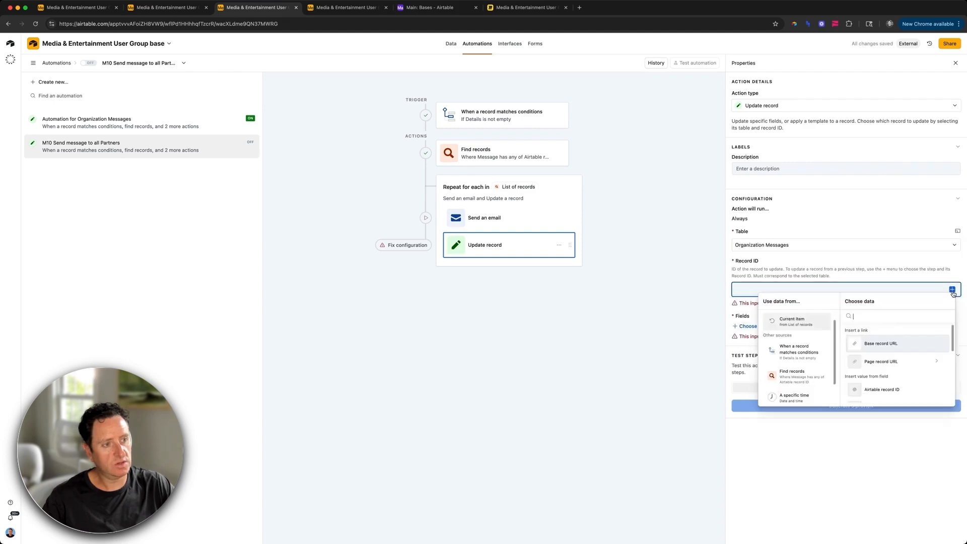
{"action": "left_click", "coordinate": [882, 390]}
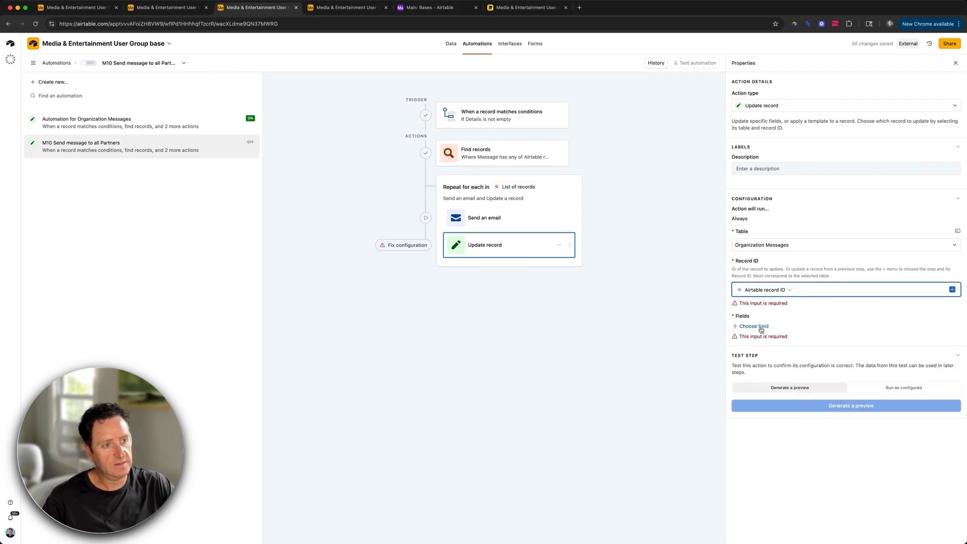
{"action": "left_click", "coordinate": [767, 317]}
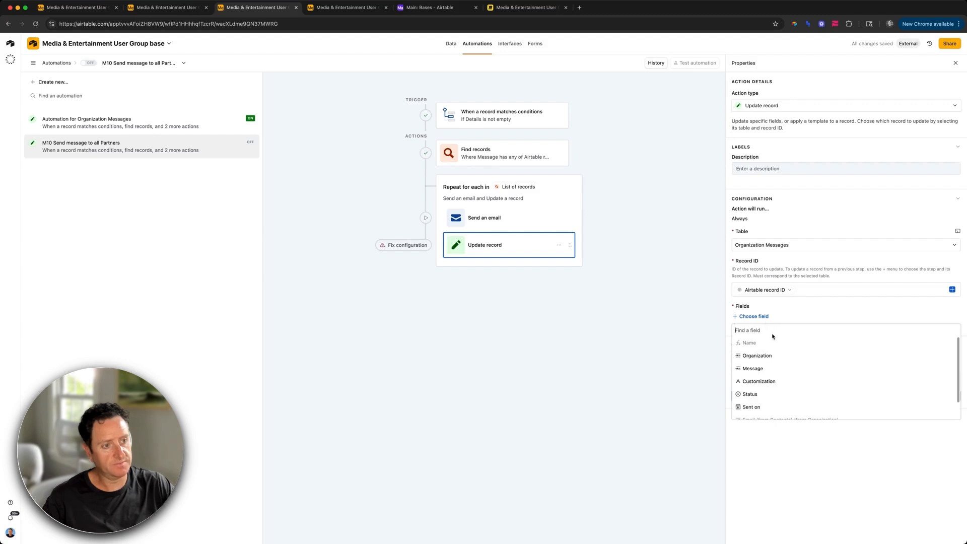
{"action": "left_click", "coordinate": [776, 382]}
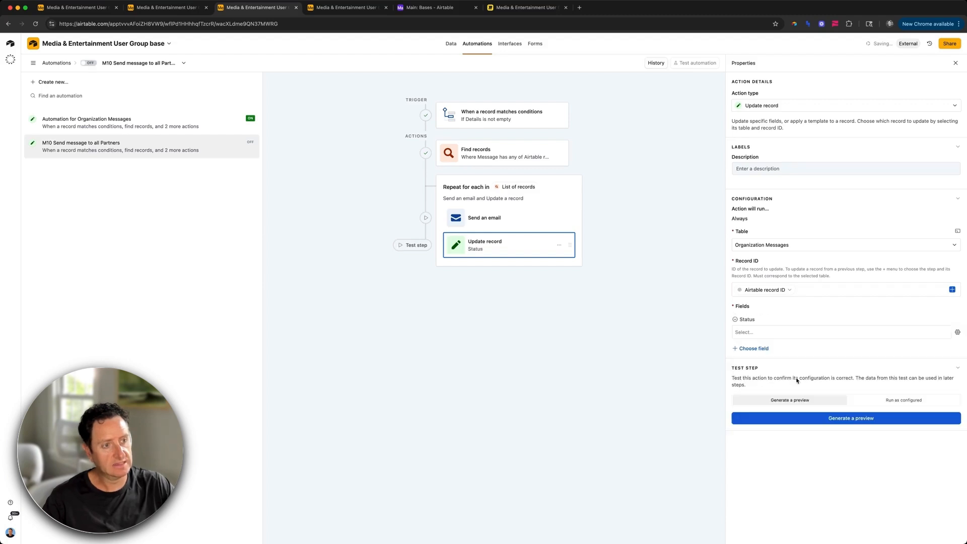
{"action": "left_click", "coordinate": [770, 402]}
Step: Add Sent on to the update, filled dynamically with the actual run time
{"action": "left_click", "coordinate": [759, 350]}
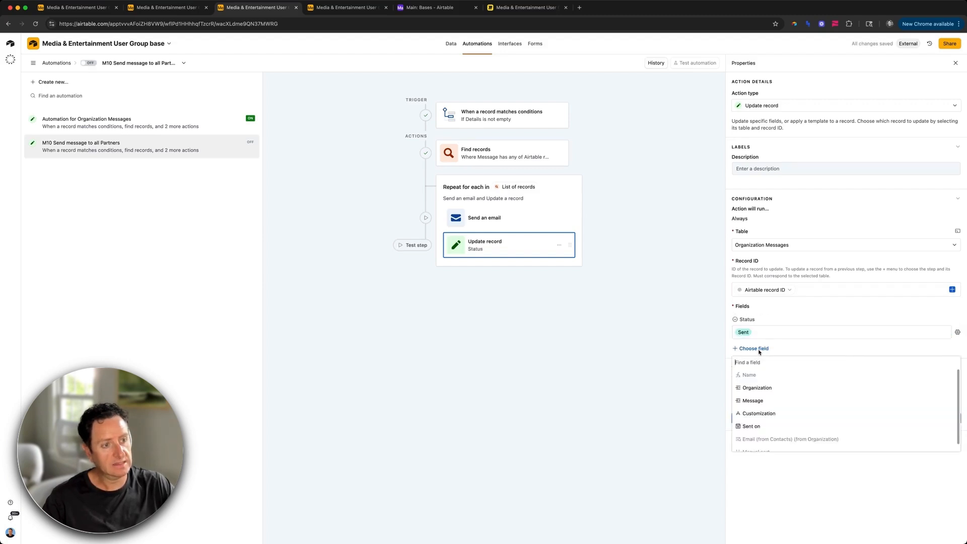
{"action": "left_click", "coordinate": [770, 426]}
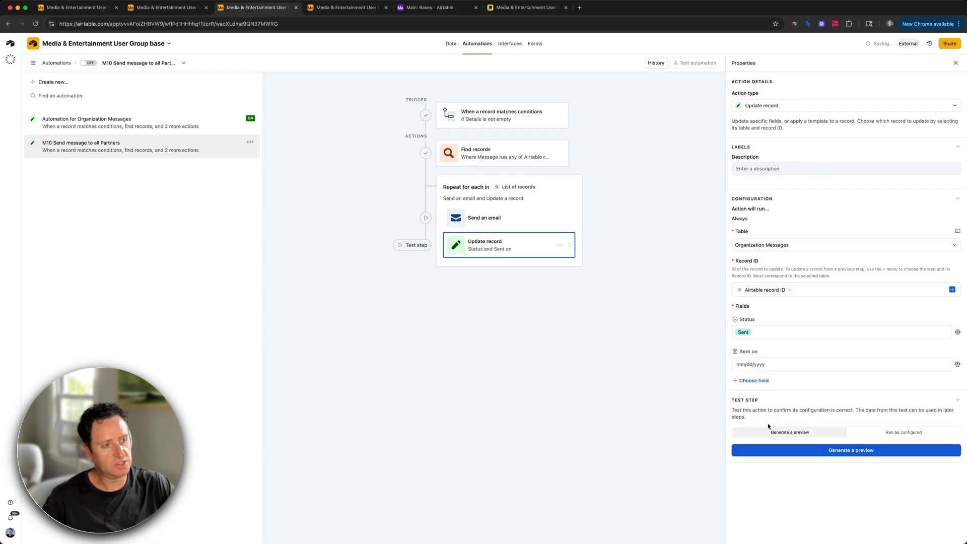
{"action": "left_click", "coordinate": [958, 365]}
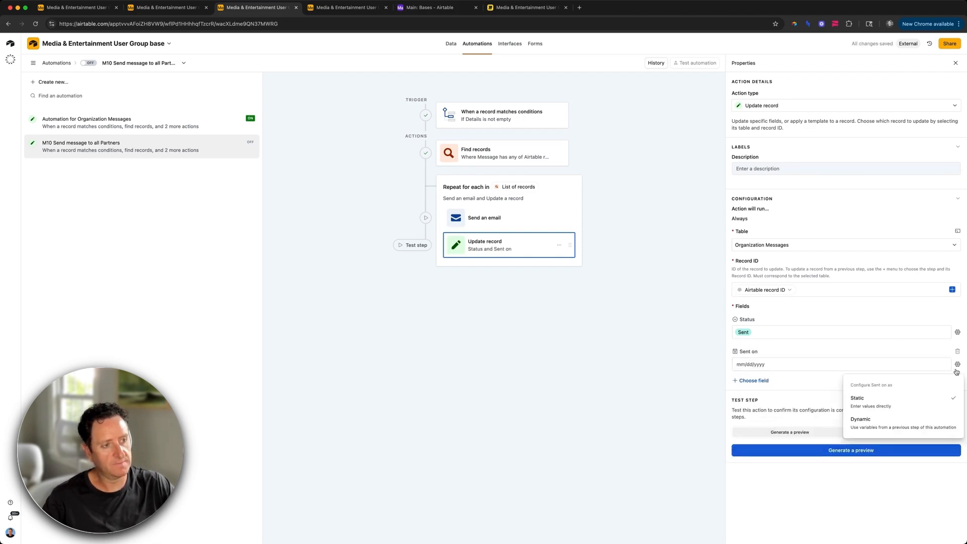
{"action": "left_click", "coordinate": [918, 426]}
{"action": "left_click", "coordinate": [944, 365]}
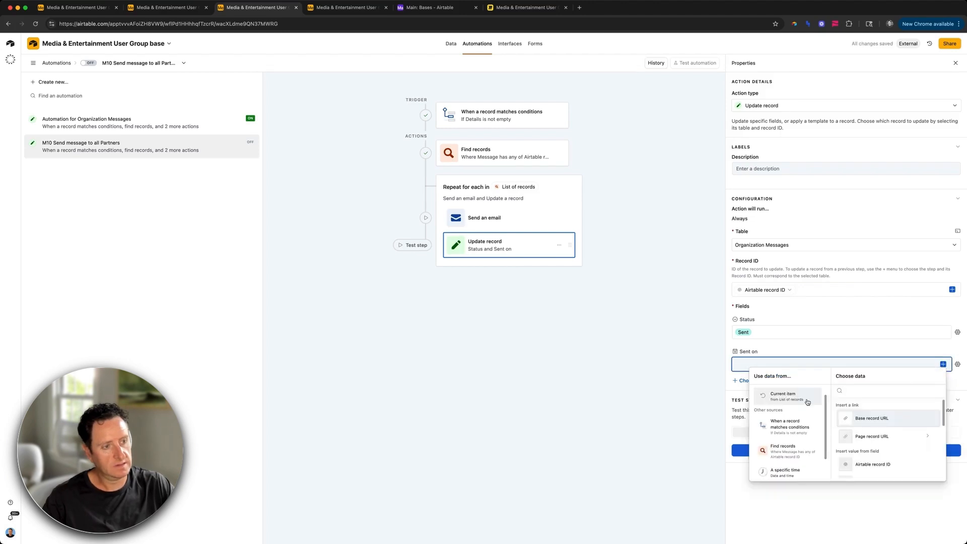
{"action": "scroll", "coordinate": [788, 443], "scroll_direction": "down", "scroll_amount": 1}
{"action": "left_click", "coordinate": [786, 454]}
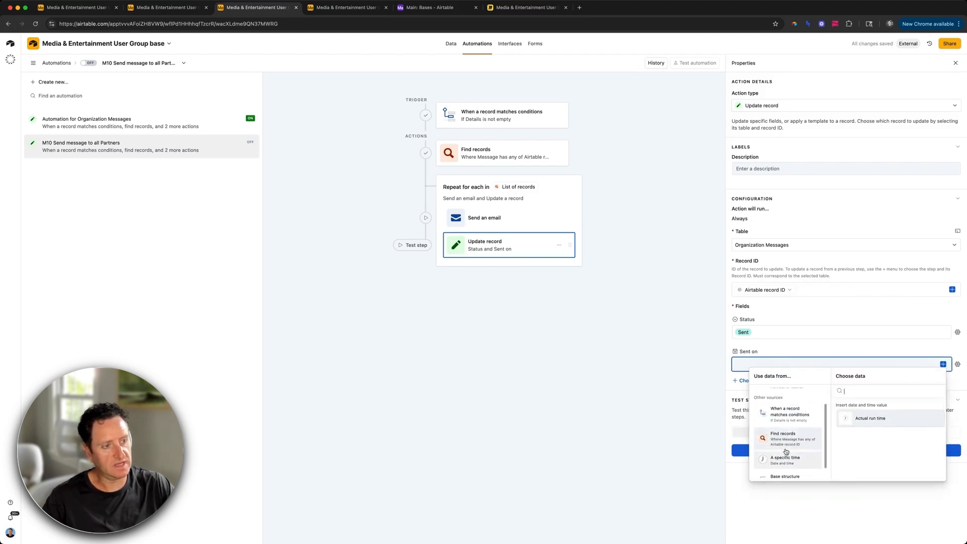
{"action": "left_click", "coordinate": [883, 421]}
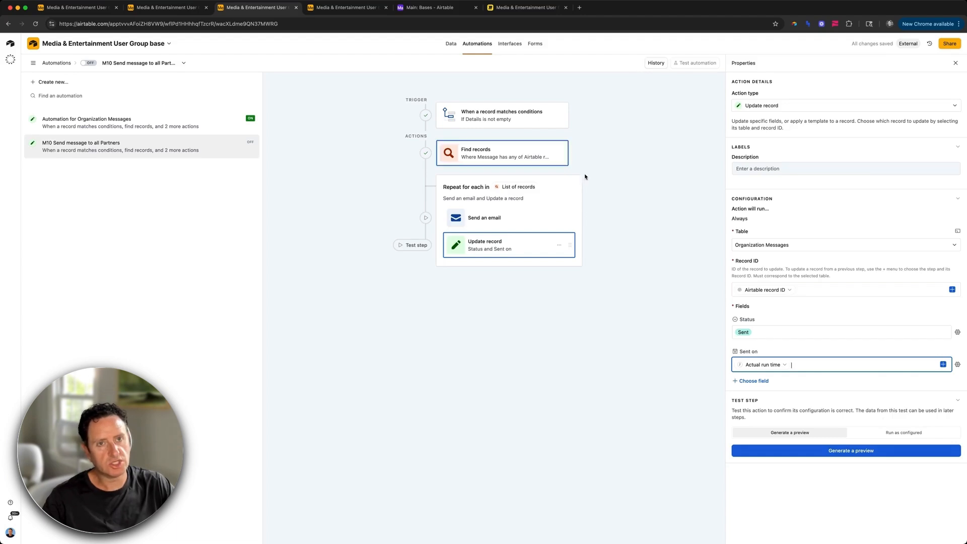
{"action": "left_click", "coordinate": [504, 116]}
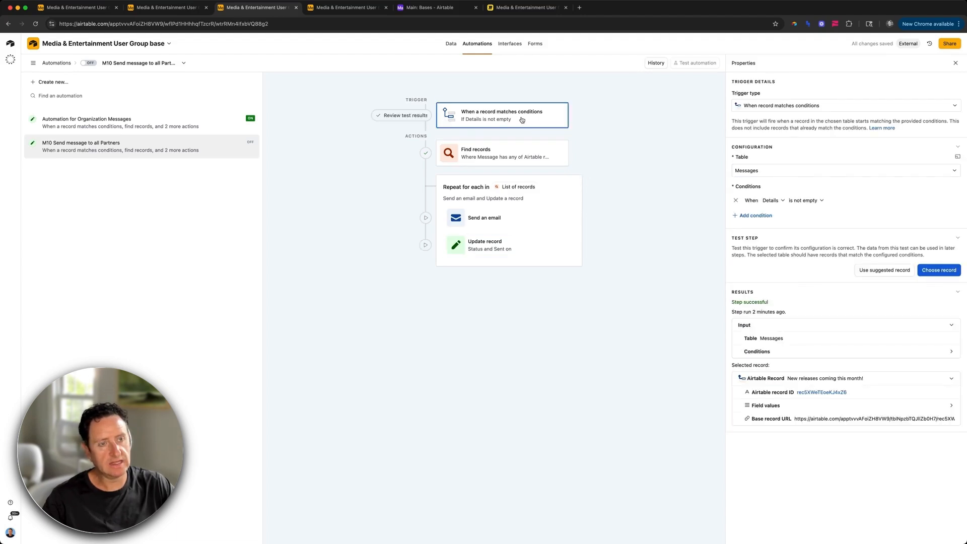
Step: Add a Find records condition requiring Status is Ready
{"action": "left_click", "coordinate": [508, 151]}
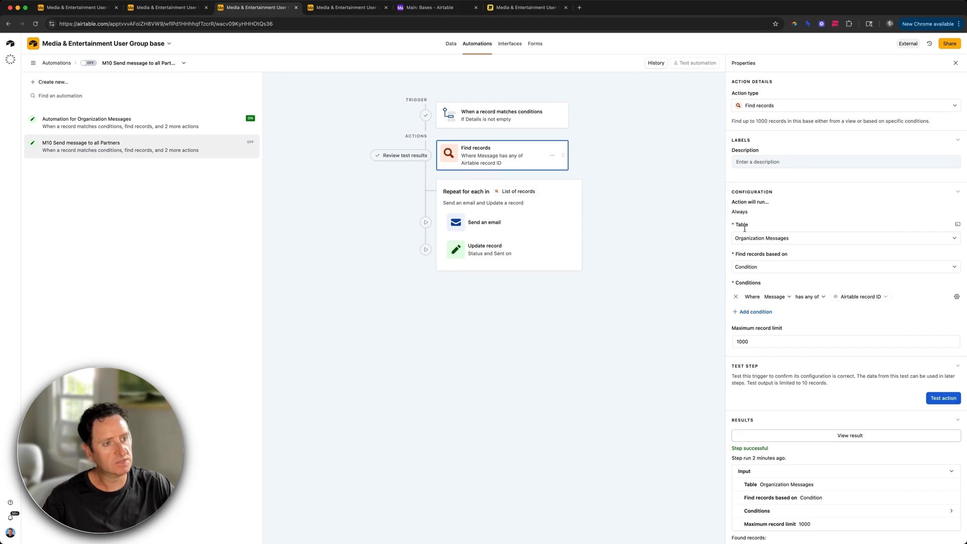
{"action": "left_click", "coordinate": [758, 312]}
{"action": "left_click", "coordinate": [773, 310]}
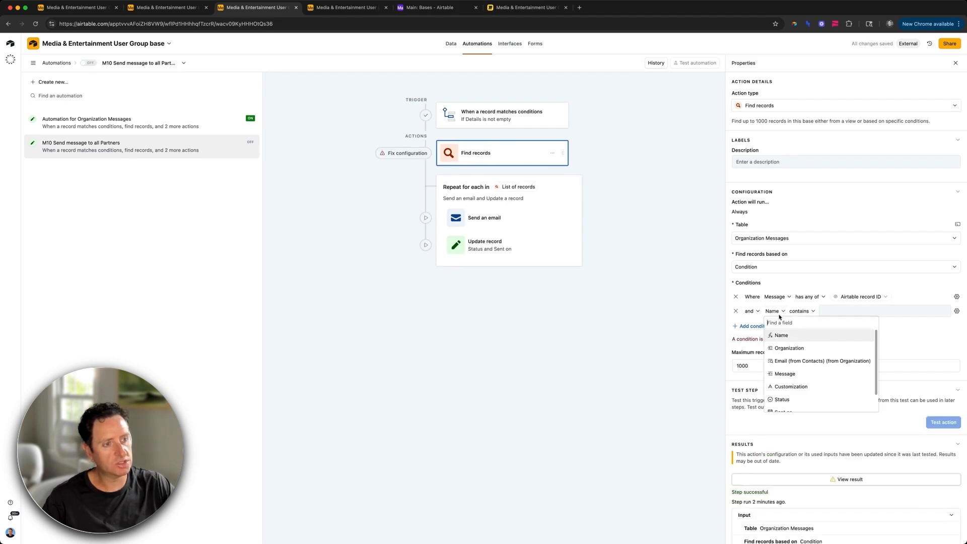
{"action": "scroll", "coordinate": [791, 384], "scroll_direction": "down", "scroll_amount": 1}
{"action": "left_click", "coordinate": [792, 385]}
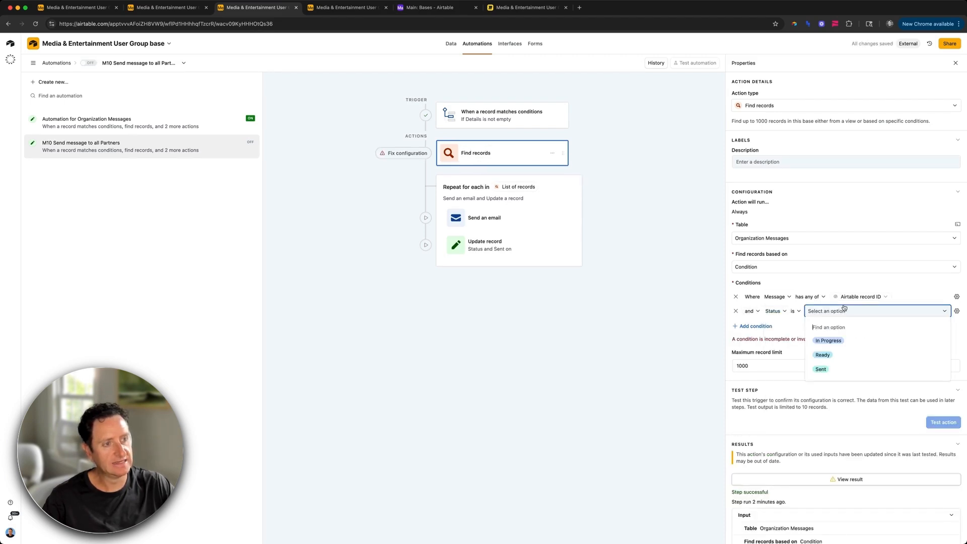
{"action": "left_click", "coordinate": [836, 354]}
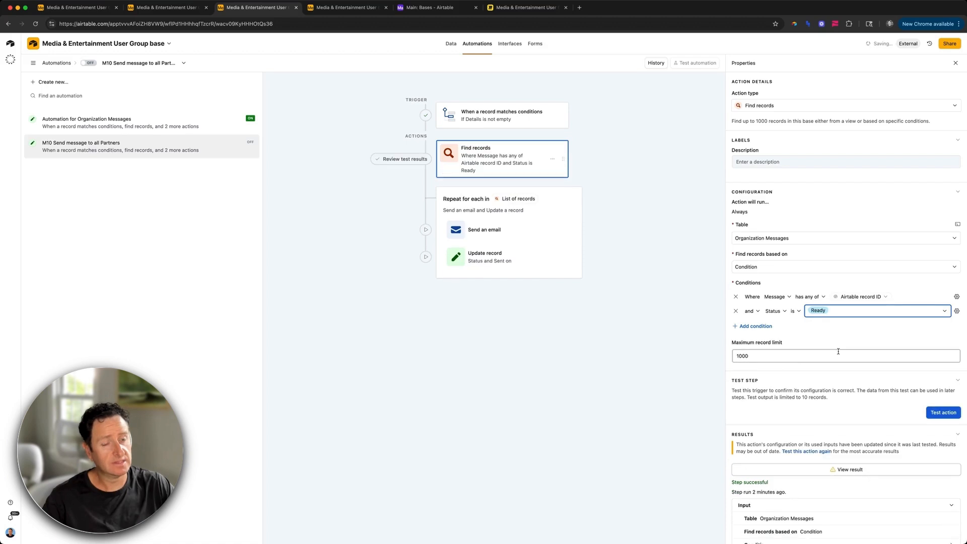
{"action": "key", "text": "ctrl+shift+Tab"}
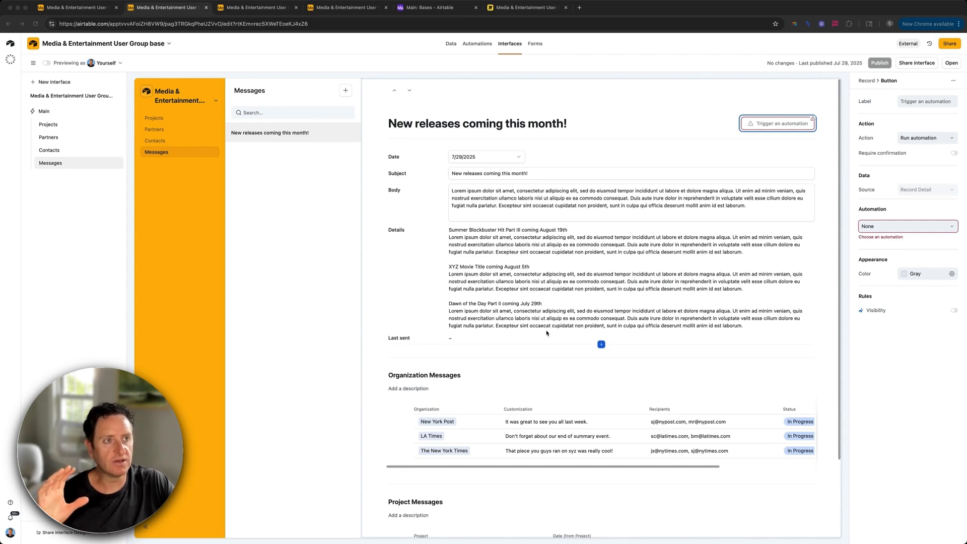
Step: Scroll through the 'New releases coming this month!' page's Organization and Project Messages
{"action": "scroll", "coordinate": [734, 124], "scroll_direction": "down", "scroll_amount": 1}
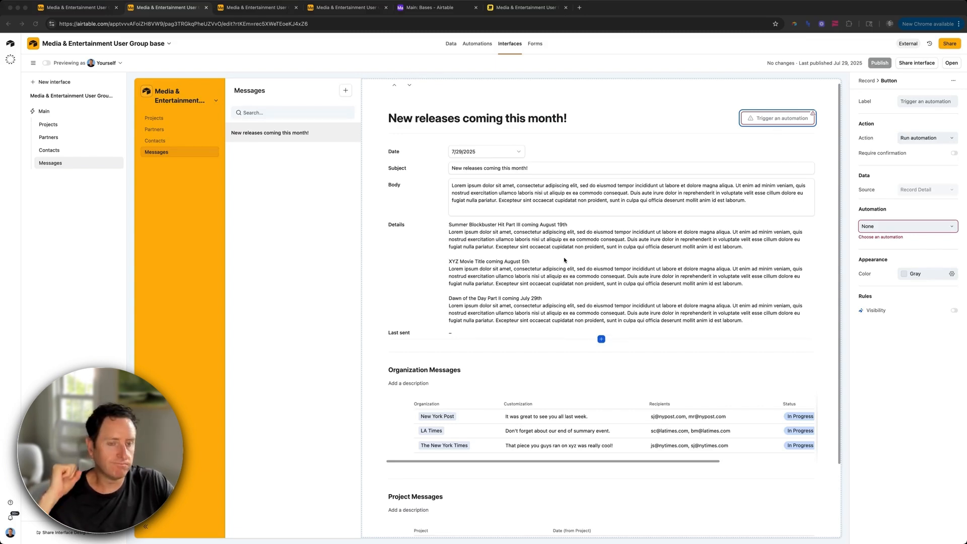
{"action": "scroll", "coordinate": [564, 260], "scroll_direction": "down", "scroll_amount": 5}
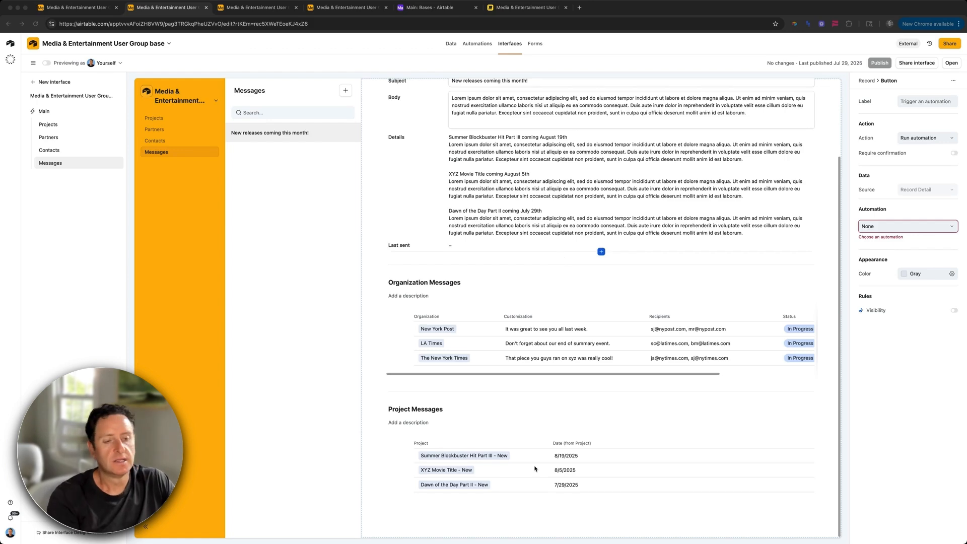
{"action": "scroll", "coordinate": [502, 356], "scroll_direction": "up", "scroll_amount": 5}
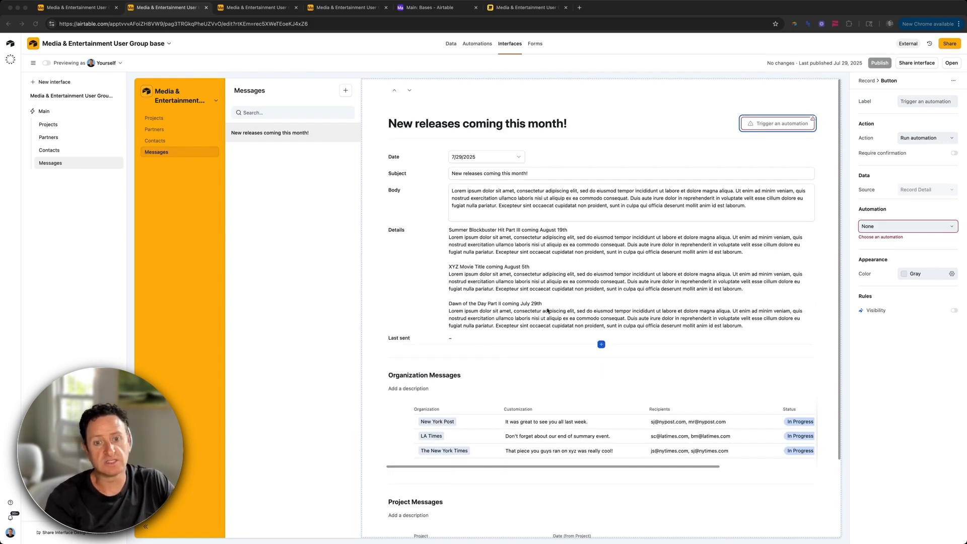